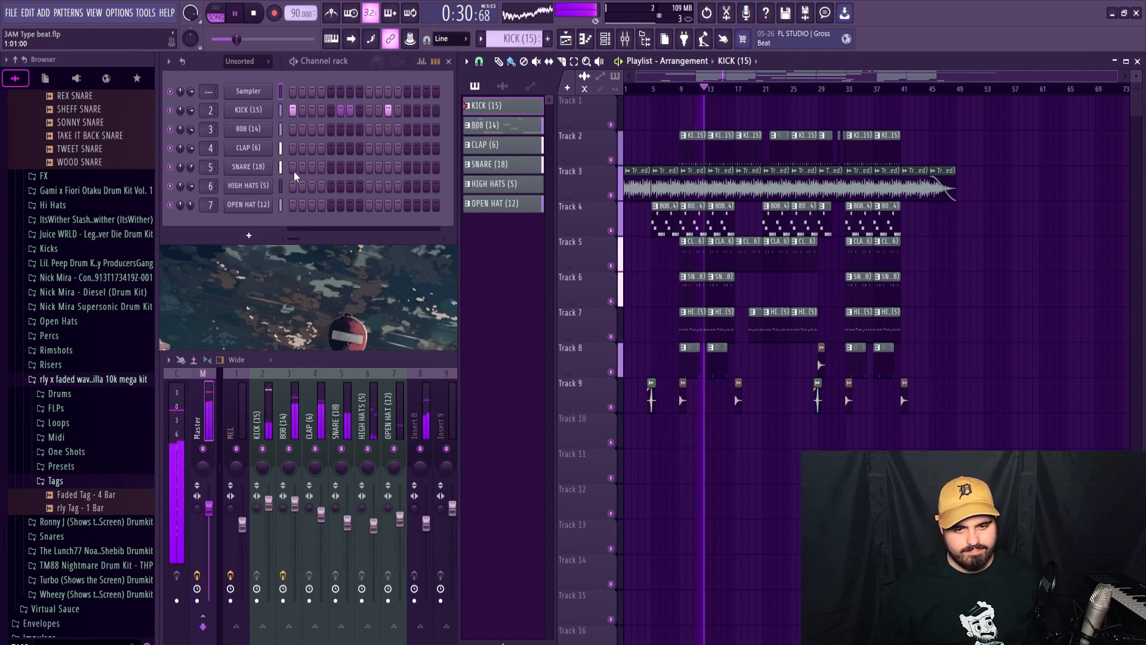
Stop playback and delete the drum and 808 clips between bars 13 and 21, keeping the crash at bar 17.
key("space")
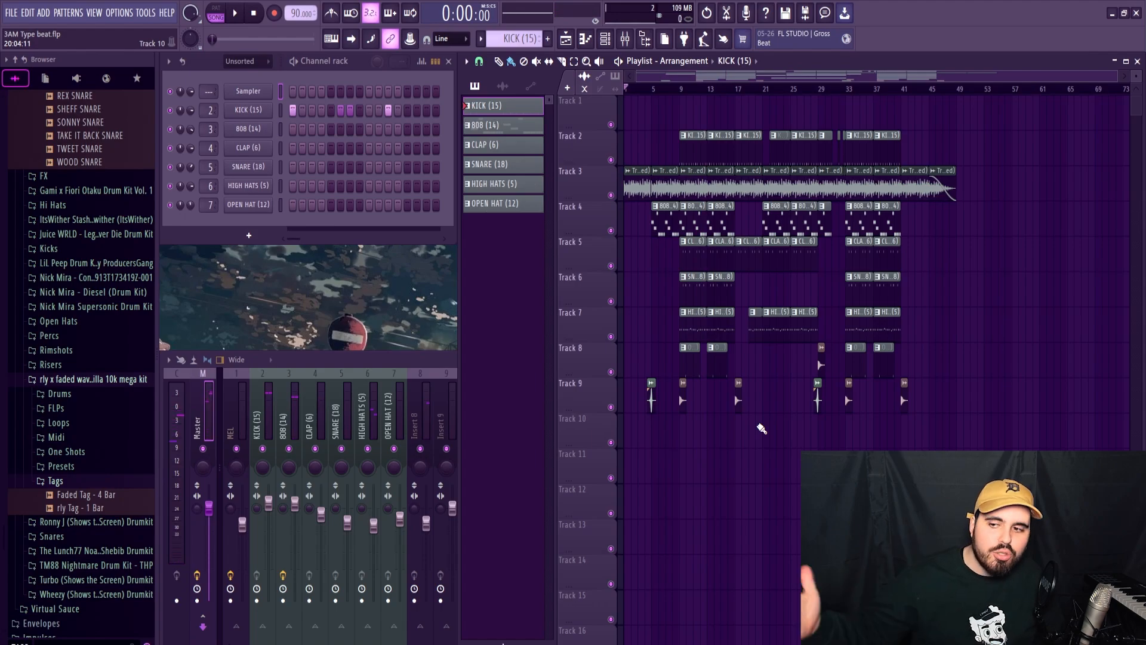
scroll(910, 90, "up", 2)
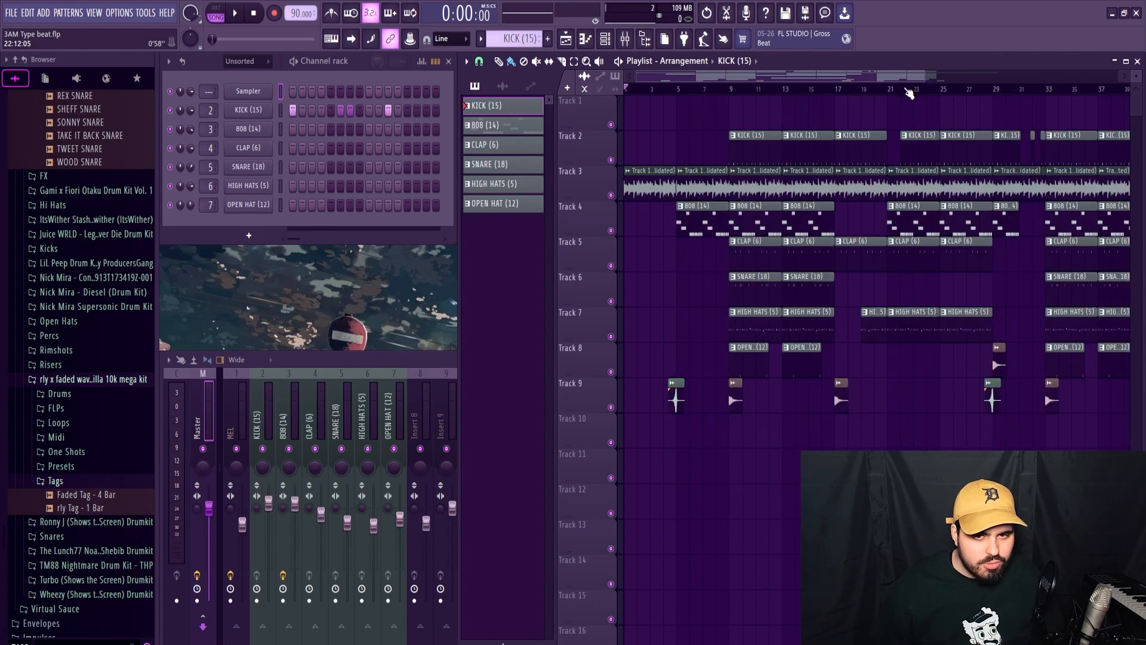
left_click_drag(928, 81, 933, 81)
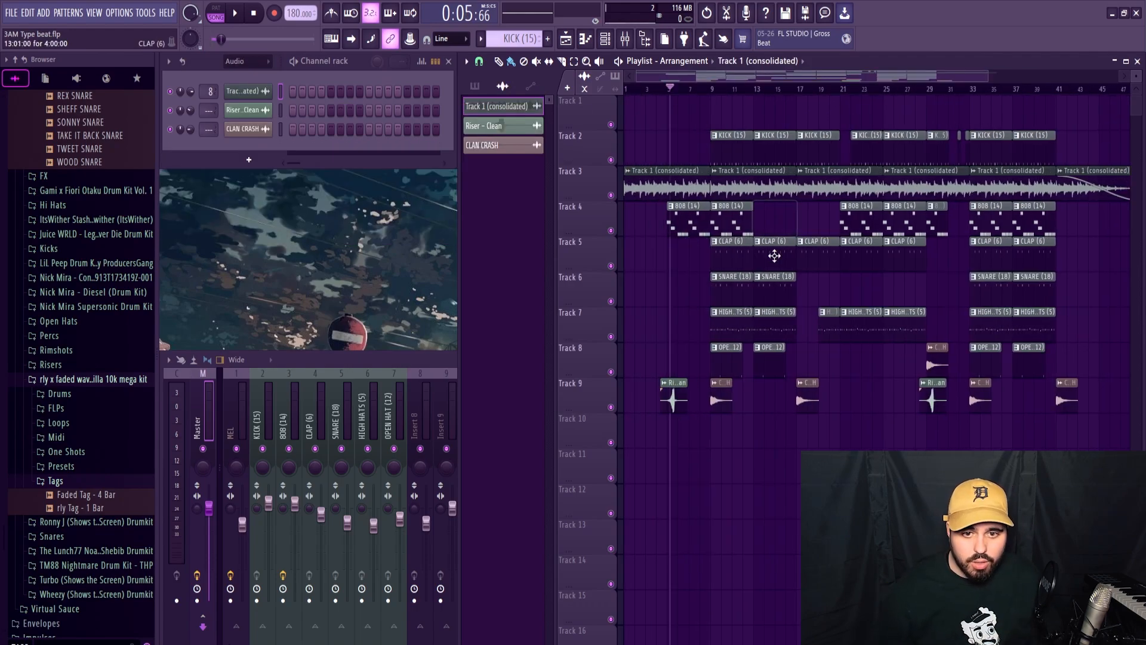
left_click_drag(774, 255, 780, 373)
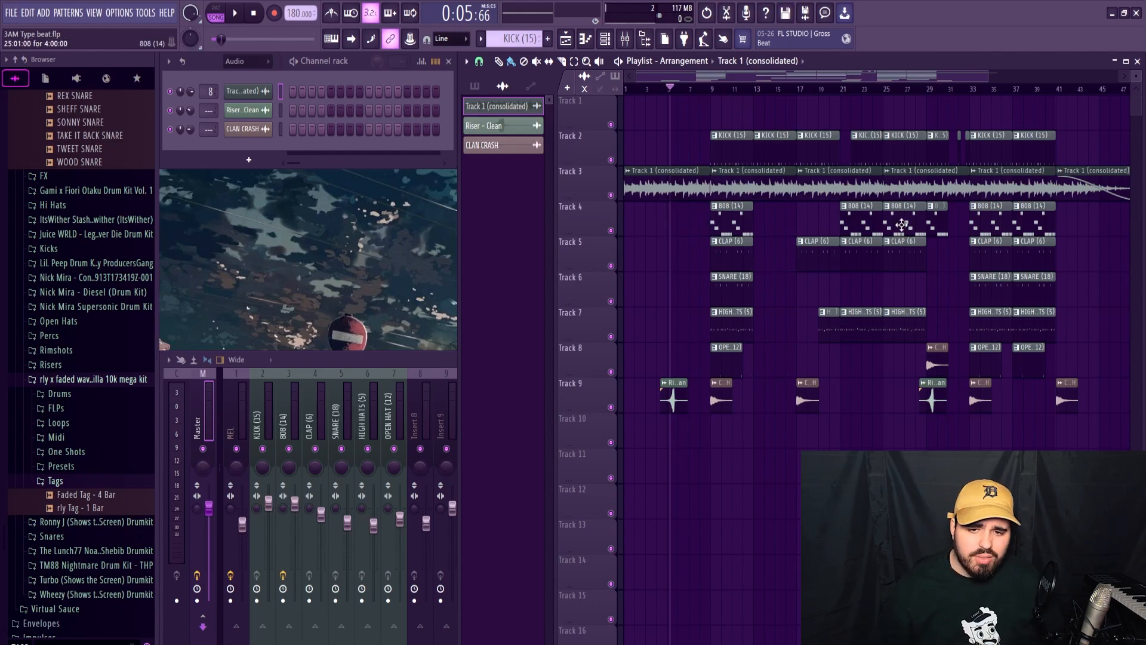
mouse_move(776, 136)
left_mouse_down()
mouse_move(830, 318)
mouse_move(821, 349)
left_mouse_up()
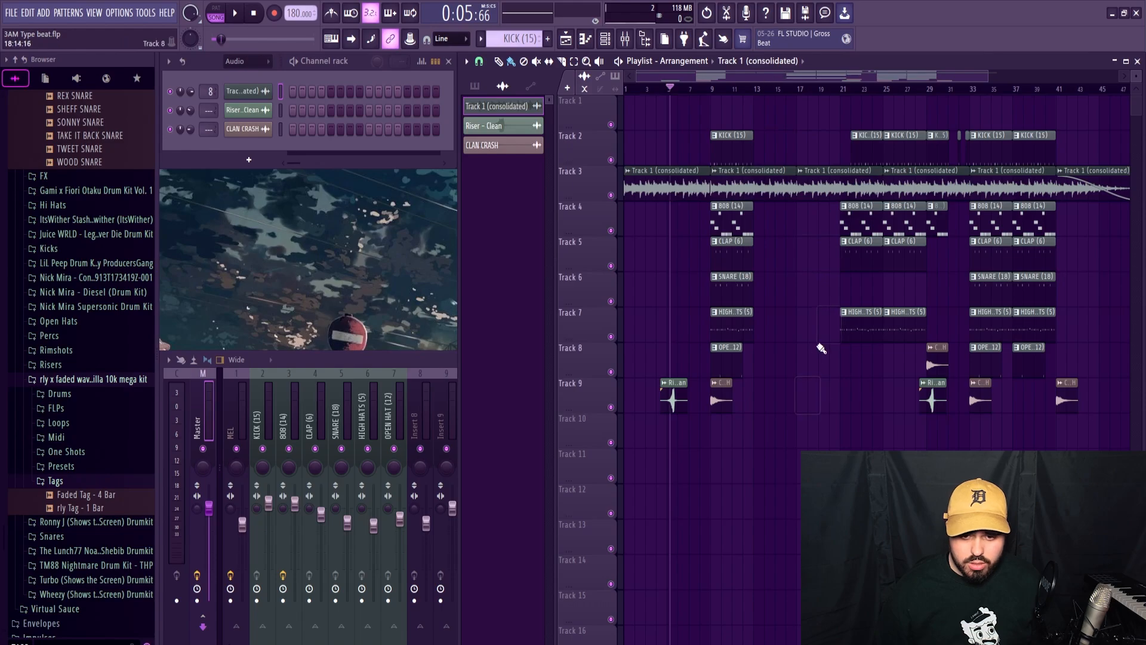
key("ctrl+z")
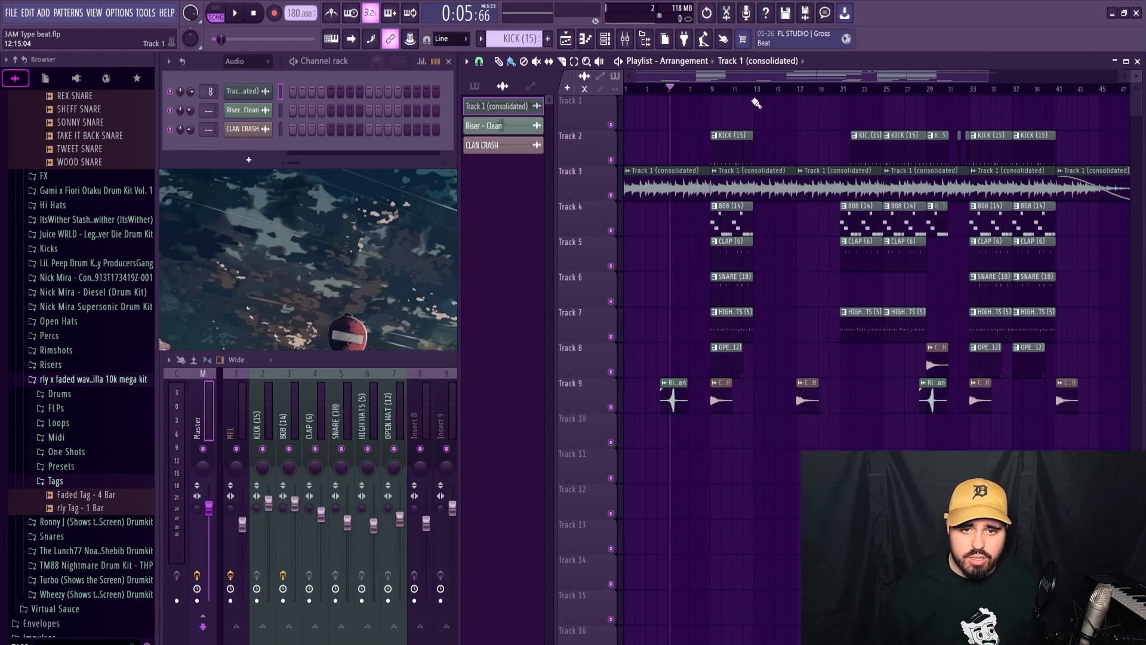
Set bars 9 to 17 as the playback loop and duplicate the CLAP pattern's notes to extend it to eight bars.
left_click_drag(715, 91, 796, 89)
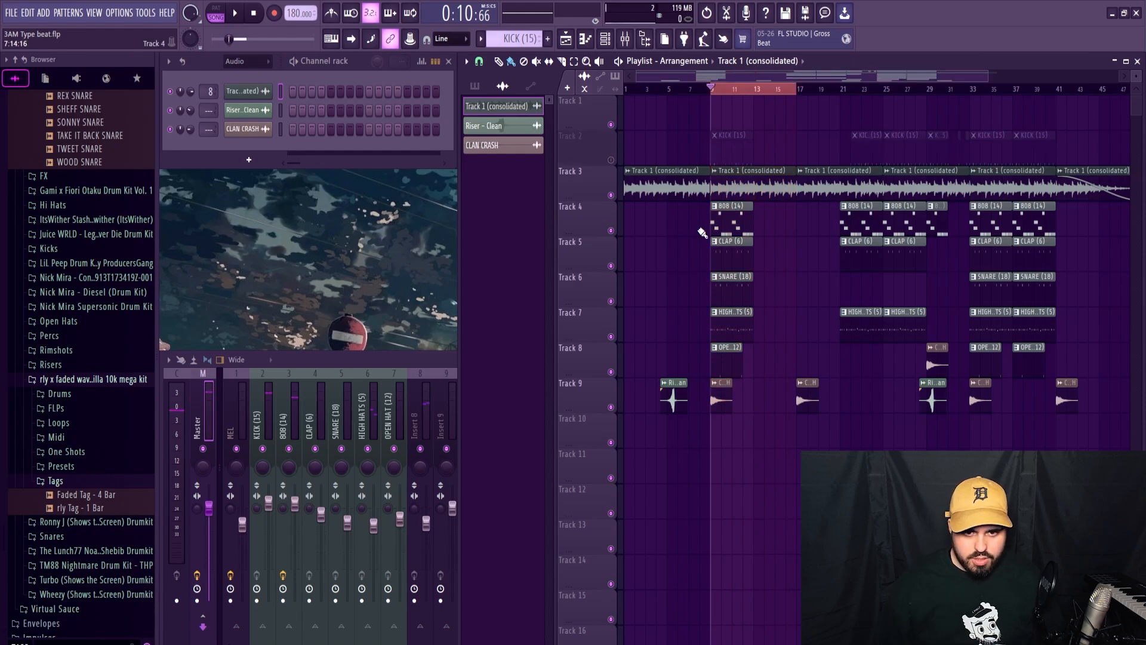
key("space")
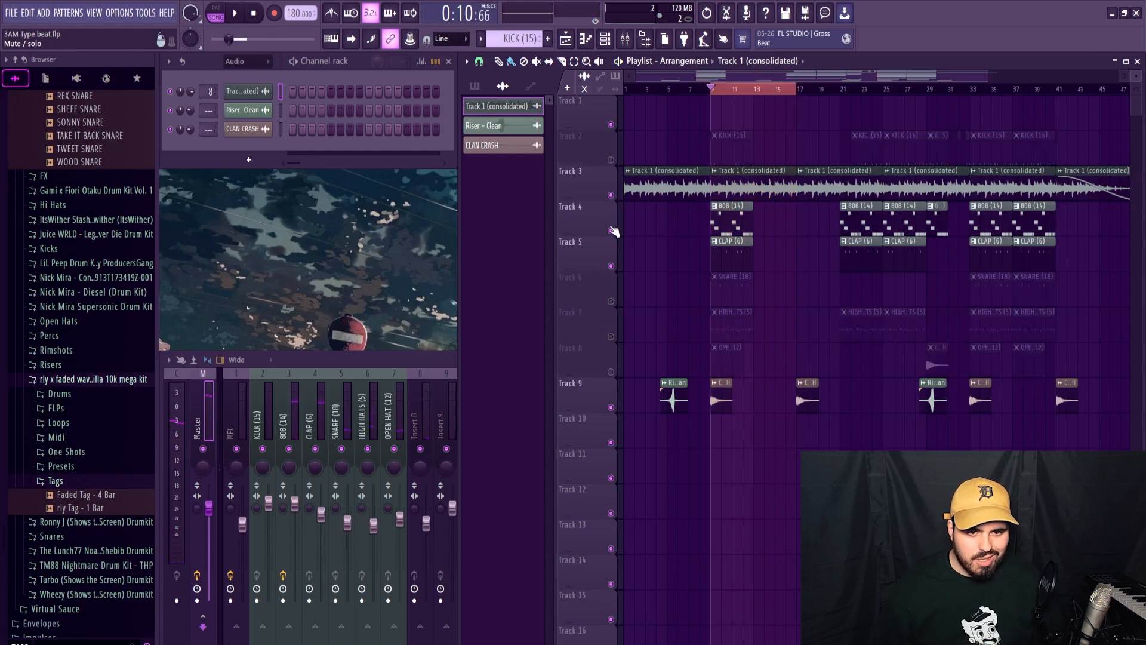
left_click(733, 241)
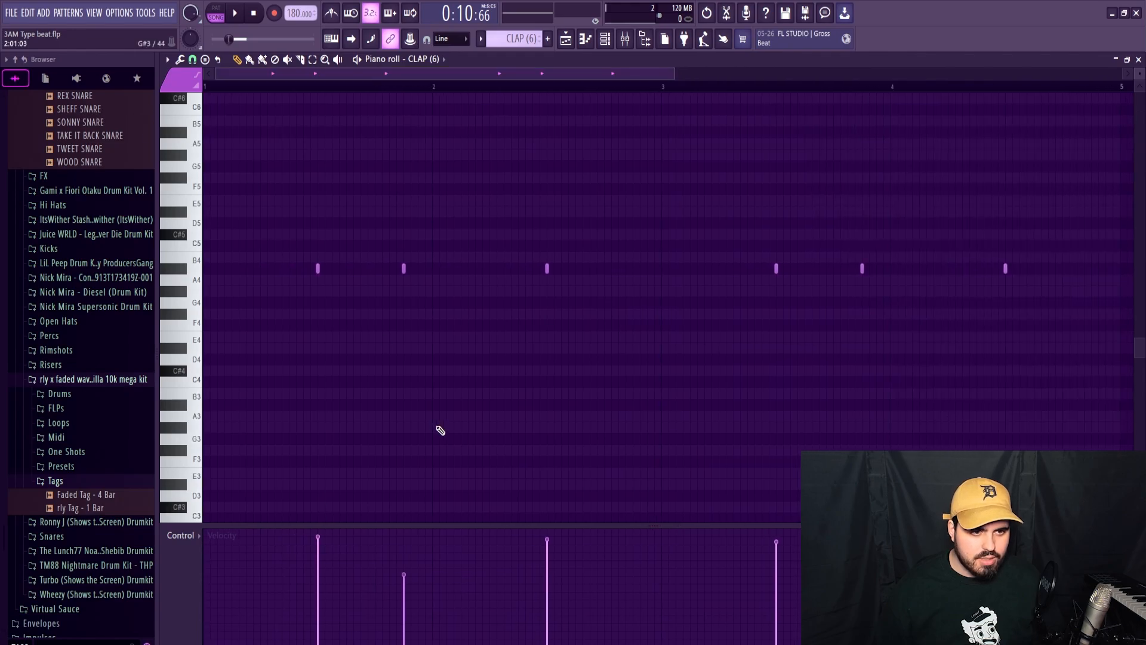
scroll(421, 434, "down", 3)
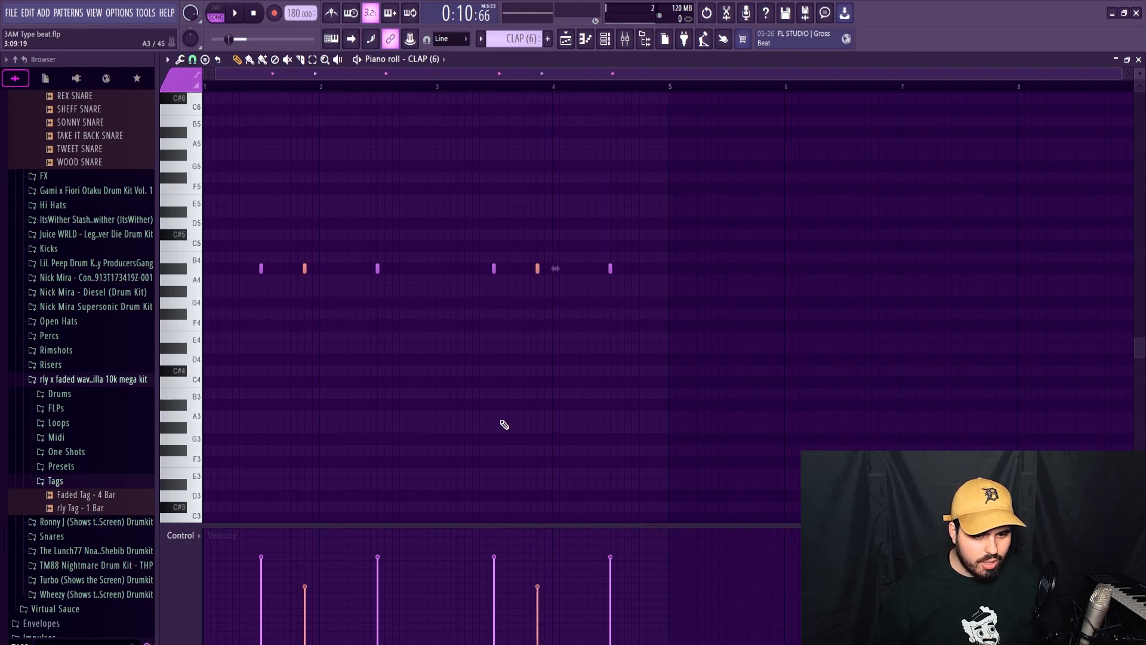
key("ctrl+b")
key("space")
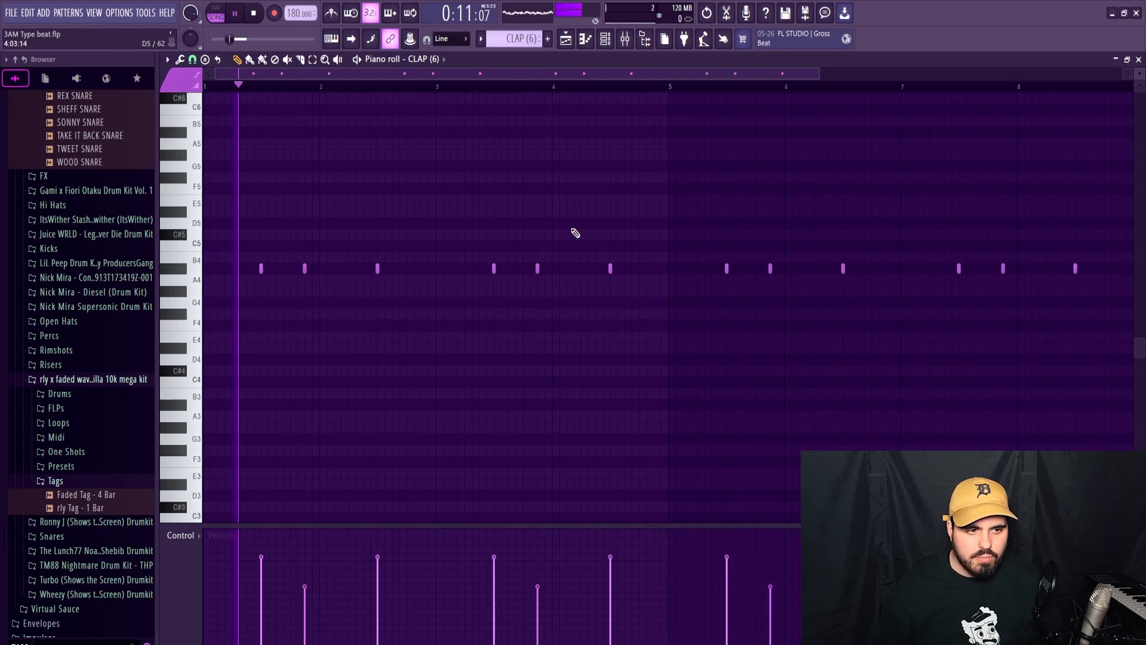
key("space")
left_click(1138, 59)
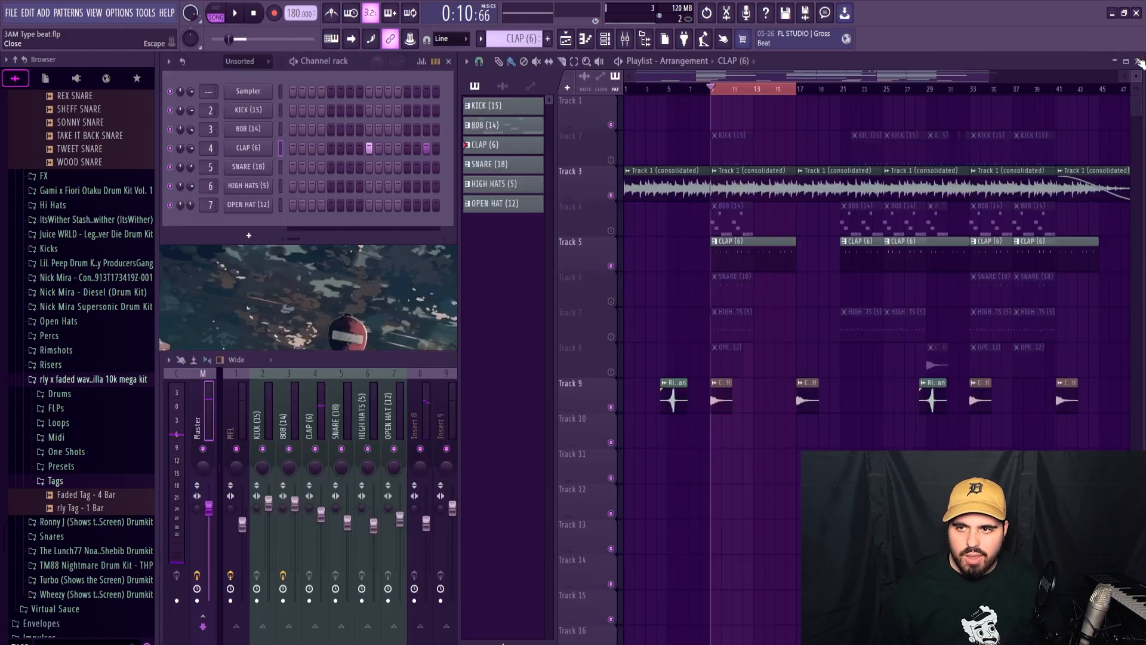
Replace the CLAP channel's sample with Clap - Slap from the Kalamity Drum Kit's Claps folder and place its notes on C5.
scroll(77, 317, "up", 15)
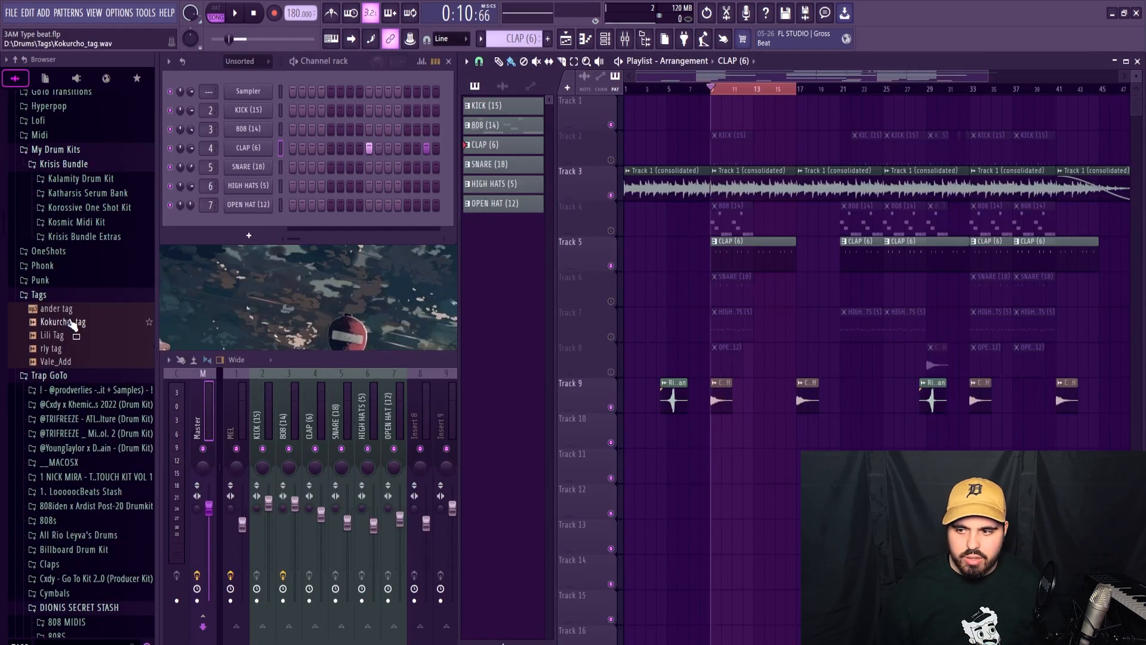
scroll(77, 265, "up", 6)
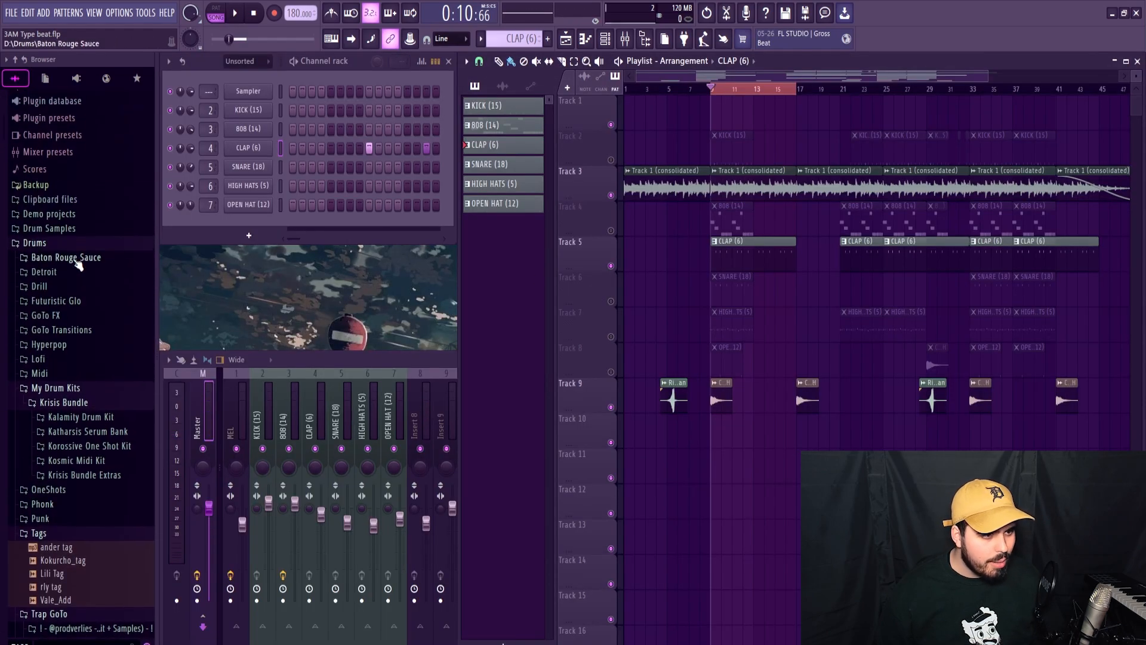
left_click(78, 416)
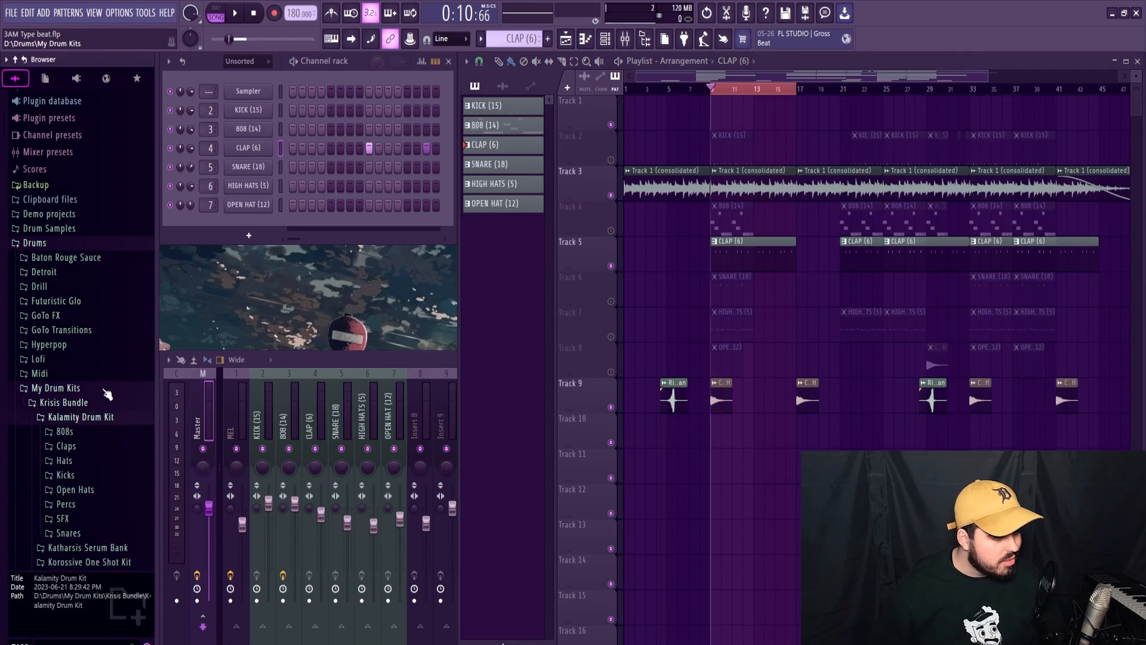
left_click(66, 446)
scroll(95, 346, "down", 6)
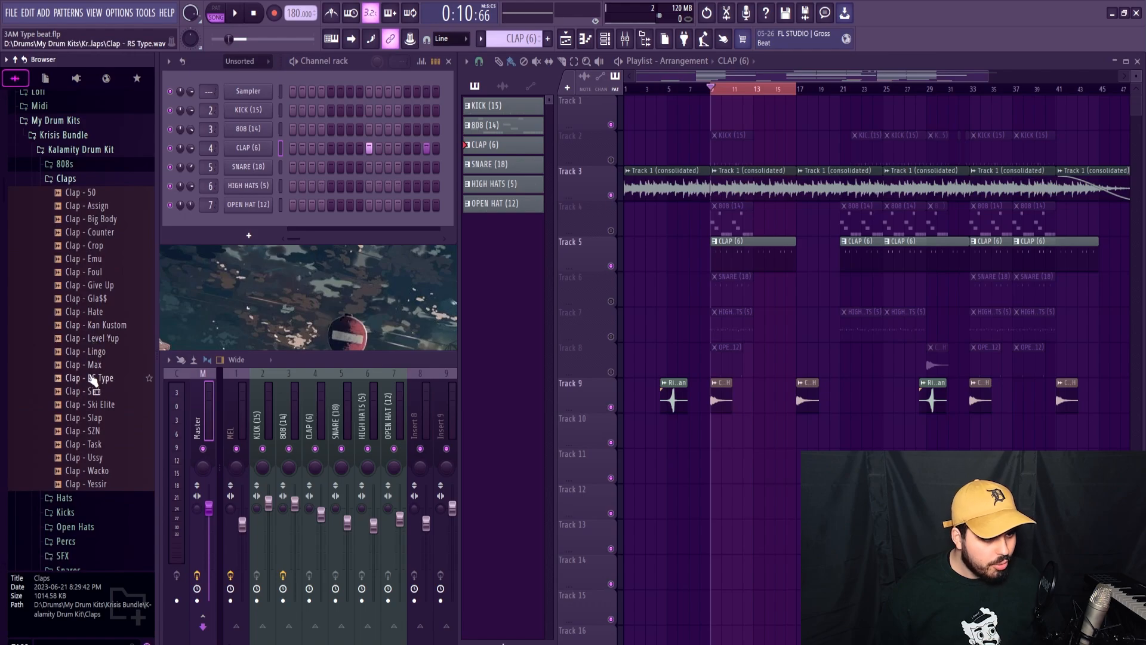
left_click(107, 234)
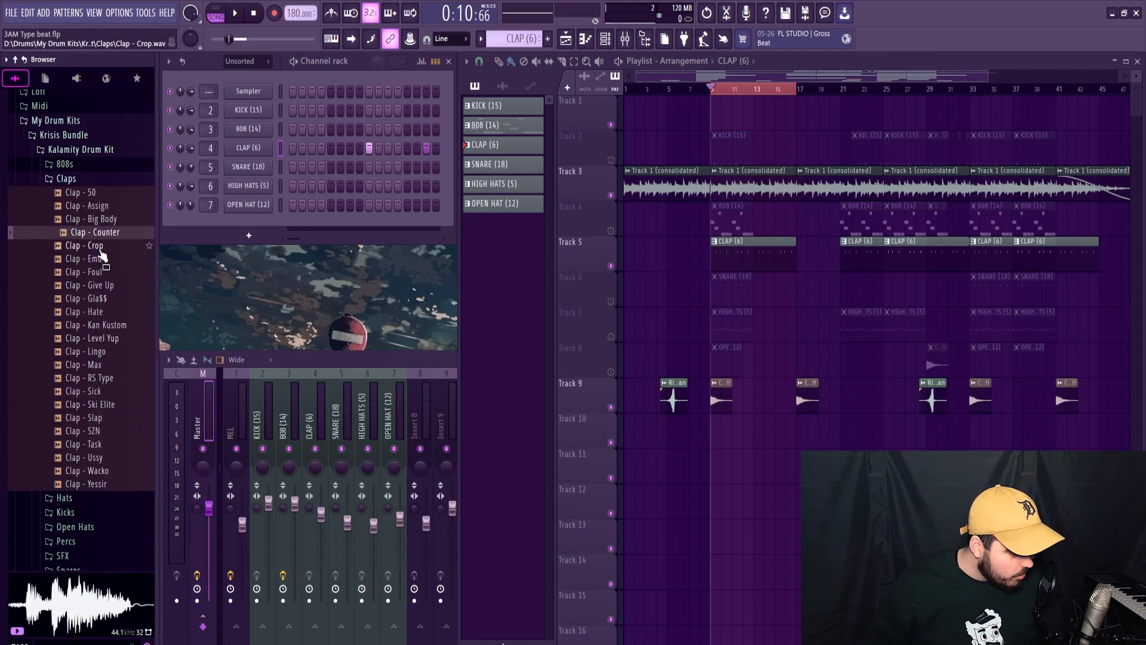
left_click(89, 421)
left_click_drag(89, 424, 213, 326)
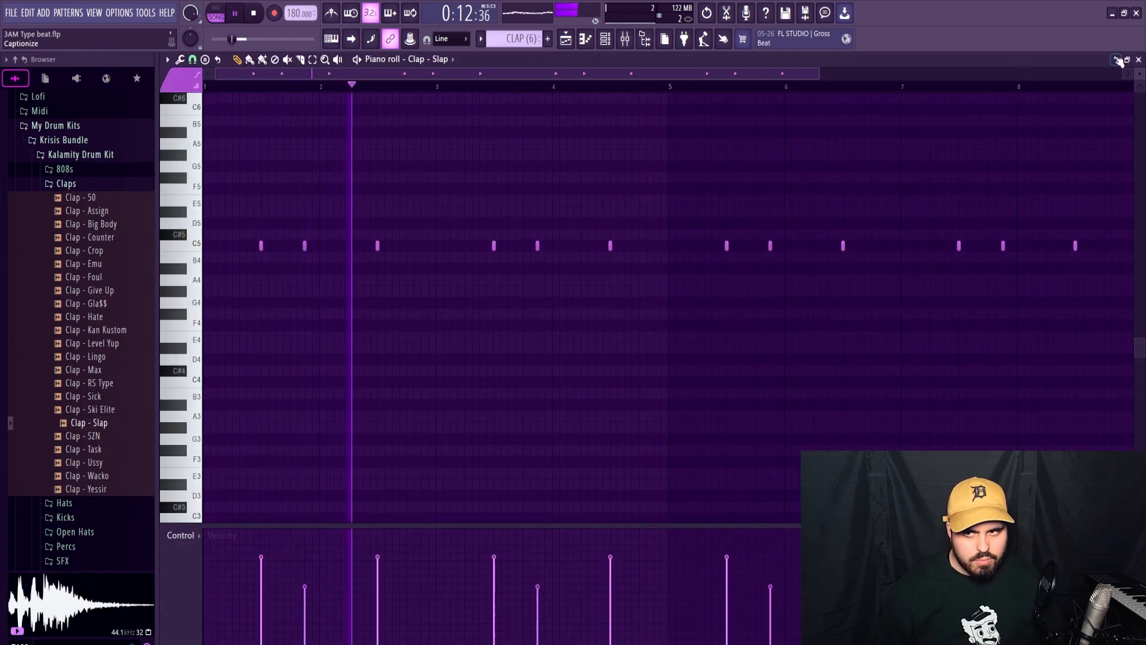
left_click(1139, 60)
key("space")
left_click(575, 203)
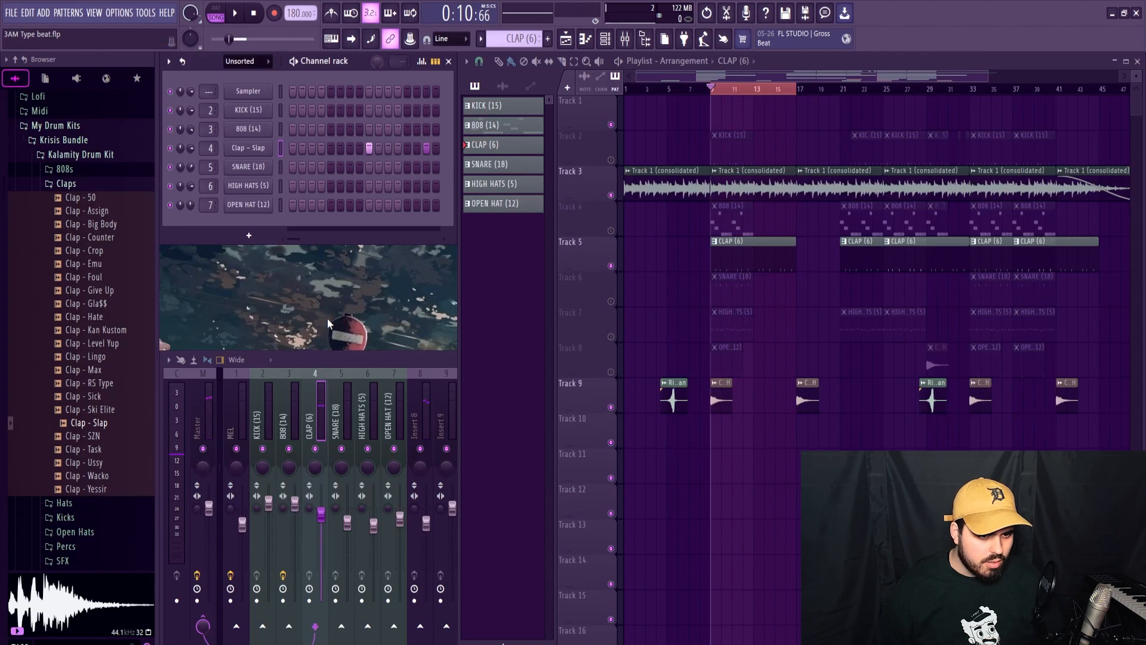
Raise the Clap - Slap channel volume to 94% and audition it in the loop.
left_click(314, 407)
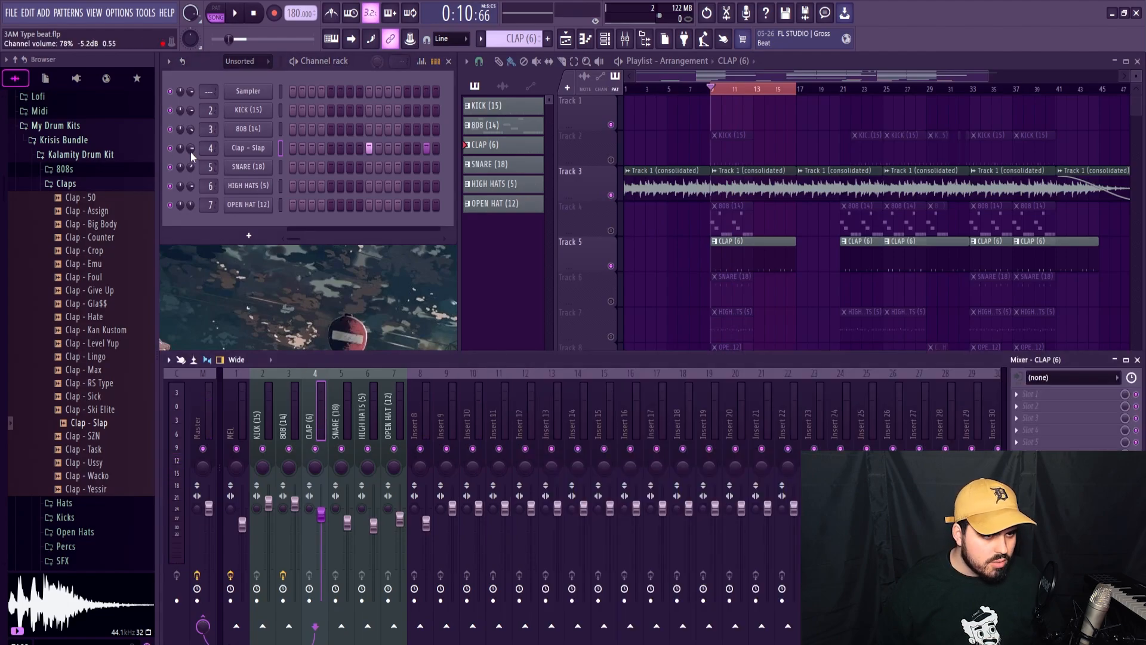
left_click(248, 147)
left_click(248, 147)
left_click_drag(190, 149, 210, 326)
key("space")
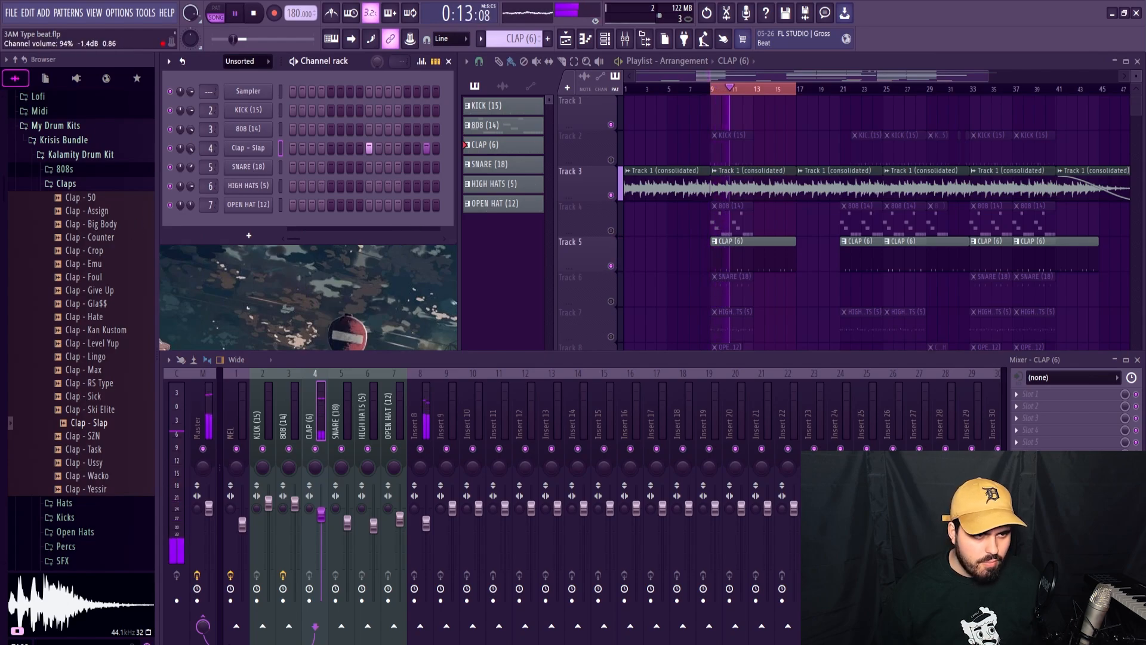
left_click(95, 184)
key("space")
Unmute Track 7 and audition the HIGH HATS pattern in the piano roll.
left_click(612, 335)
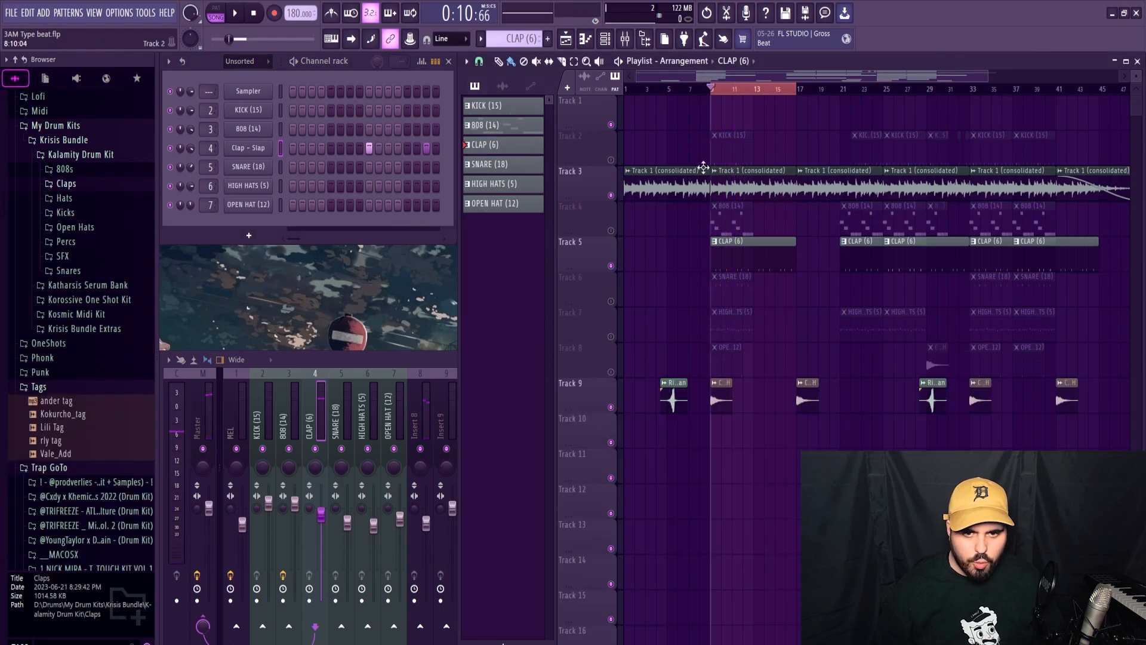
left_click(611, 334)
double_click(735, 327)
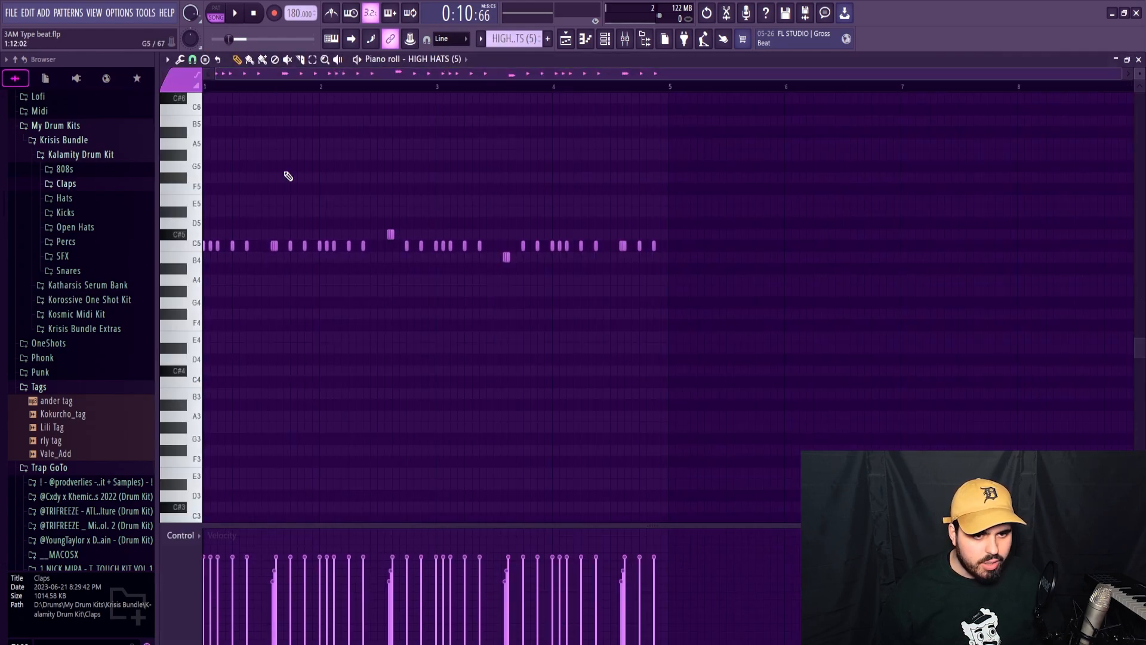
key("space")
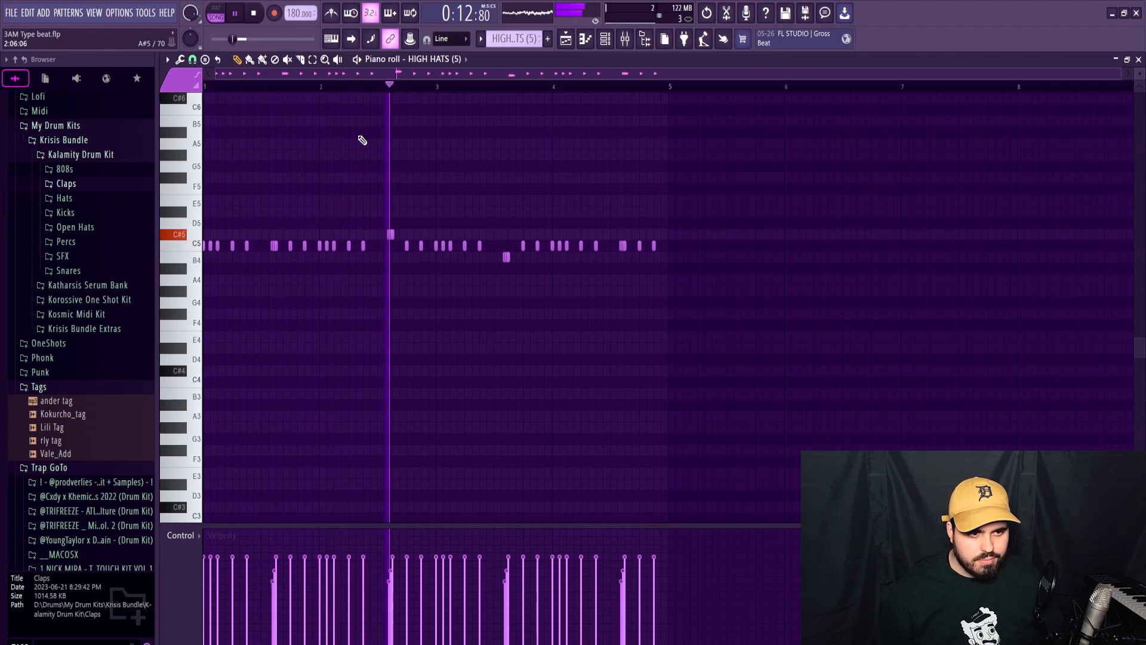
key("space")
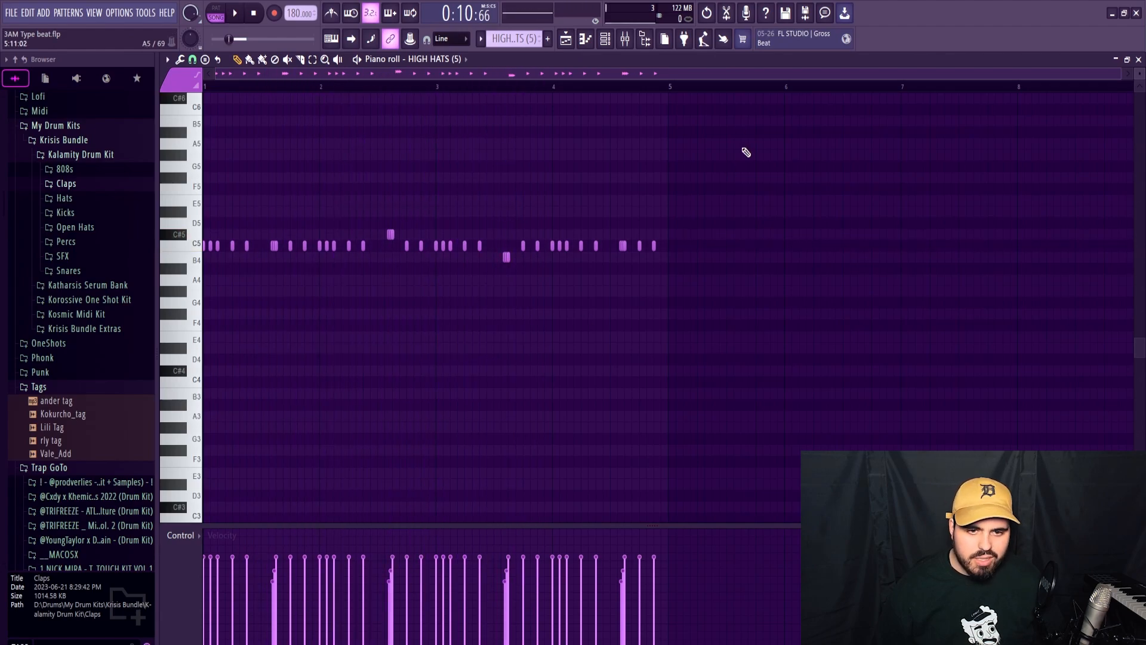
left_click(1139, 59)
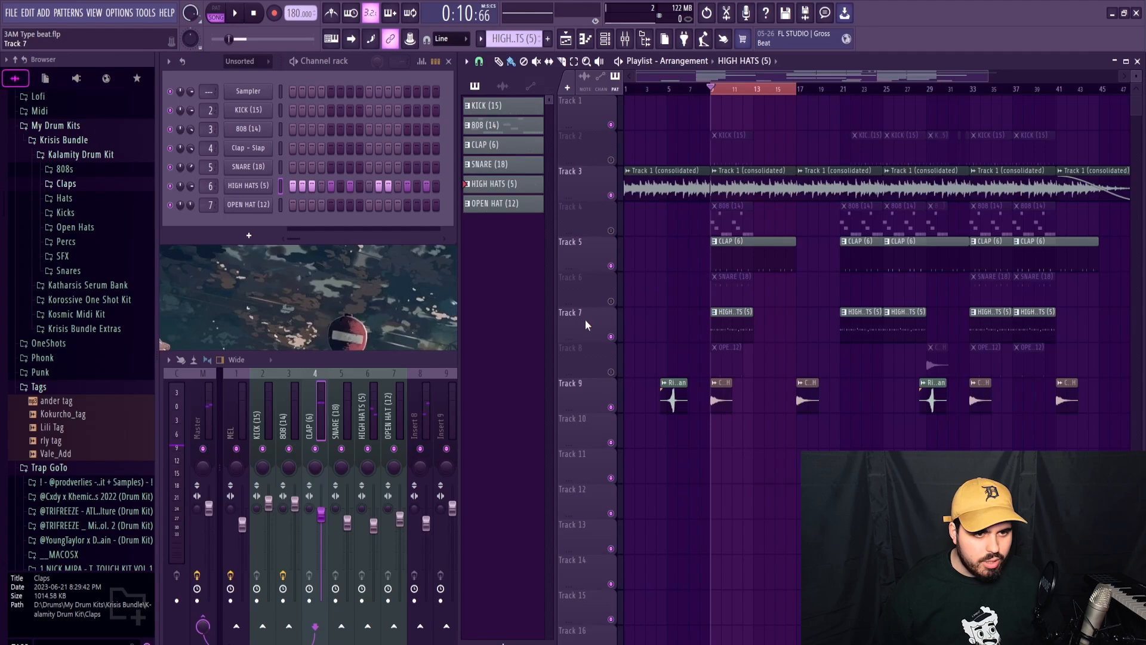
Replace the HIGH HATS pattern with hits filled on every 2 steps across eight bars and play it.
right_click(276, 192)
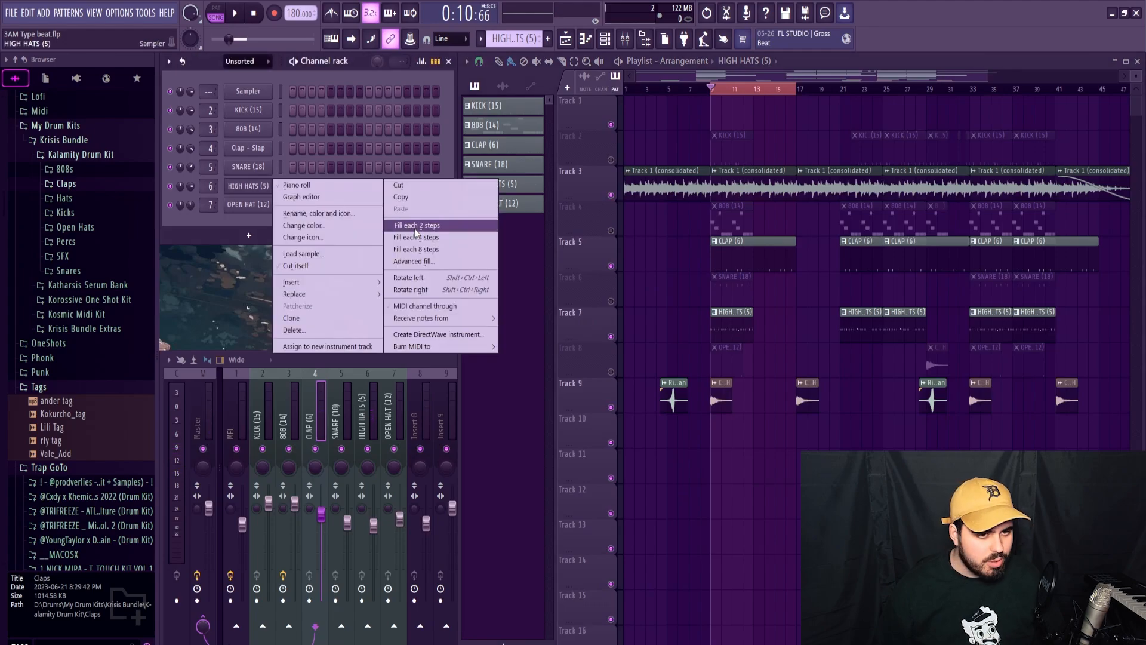
left_click(416, 227)
left_click(247, 186)
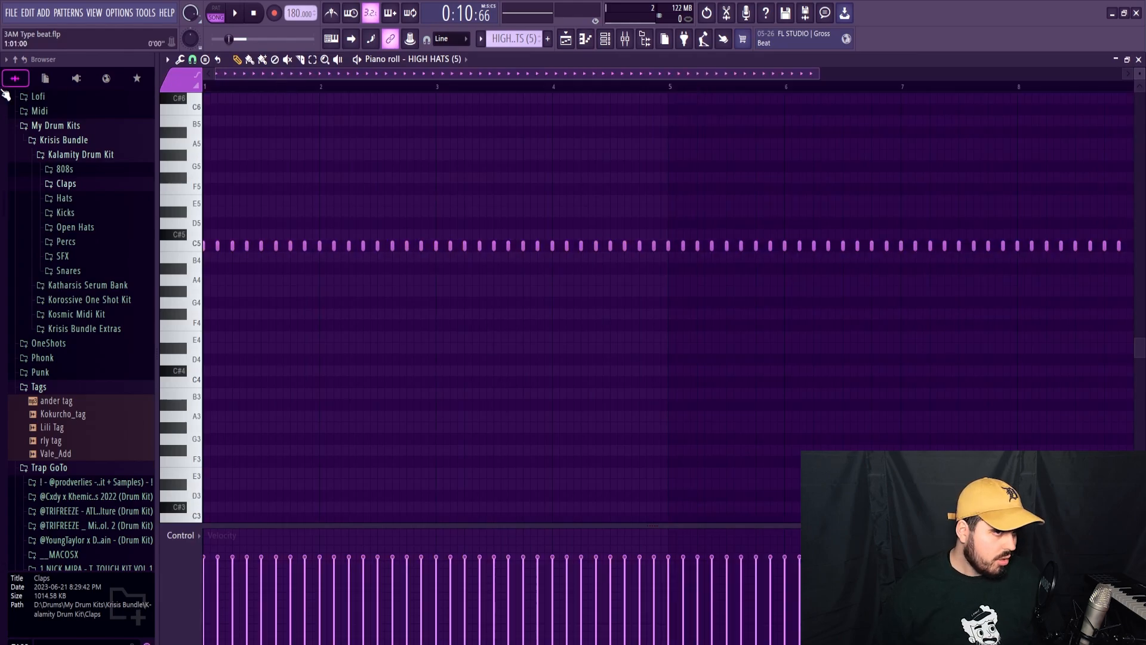
key("space")
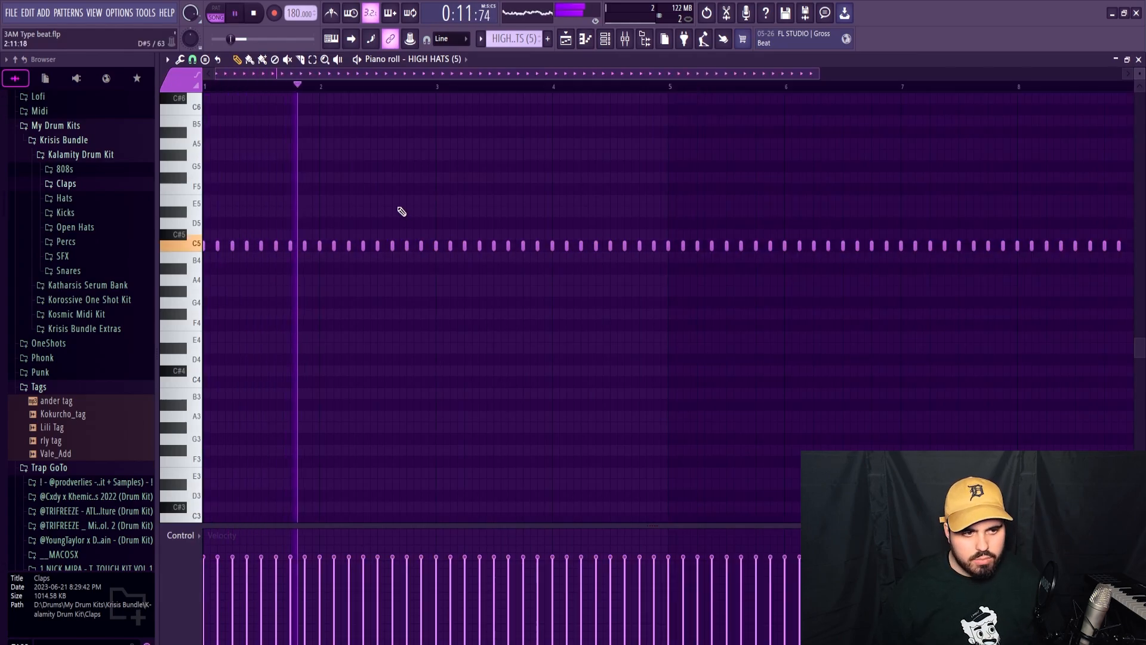
scroll(474, 223, "down", 2)
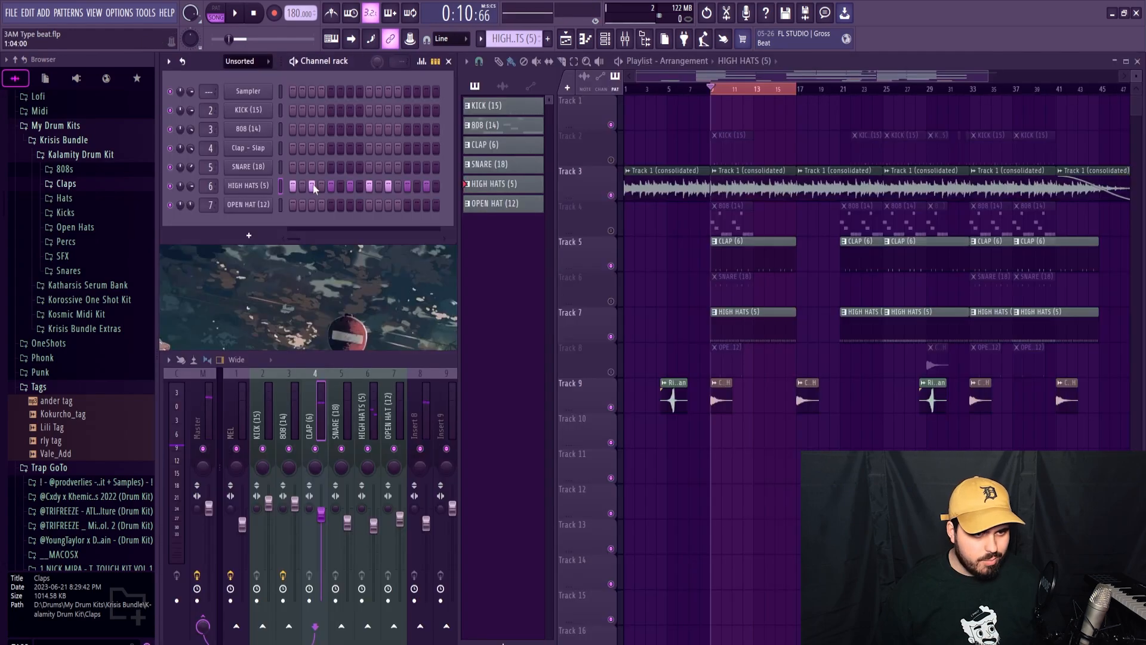
Replace the HIGH HATS channel's sample with HiHat - I Don't Mind from the Kalamity Drum Kit's Hats folder during playback.
left_click(247, 186)
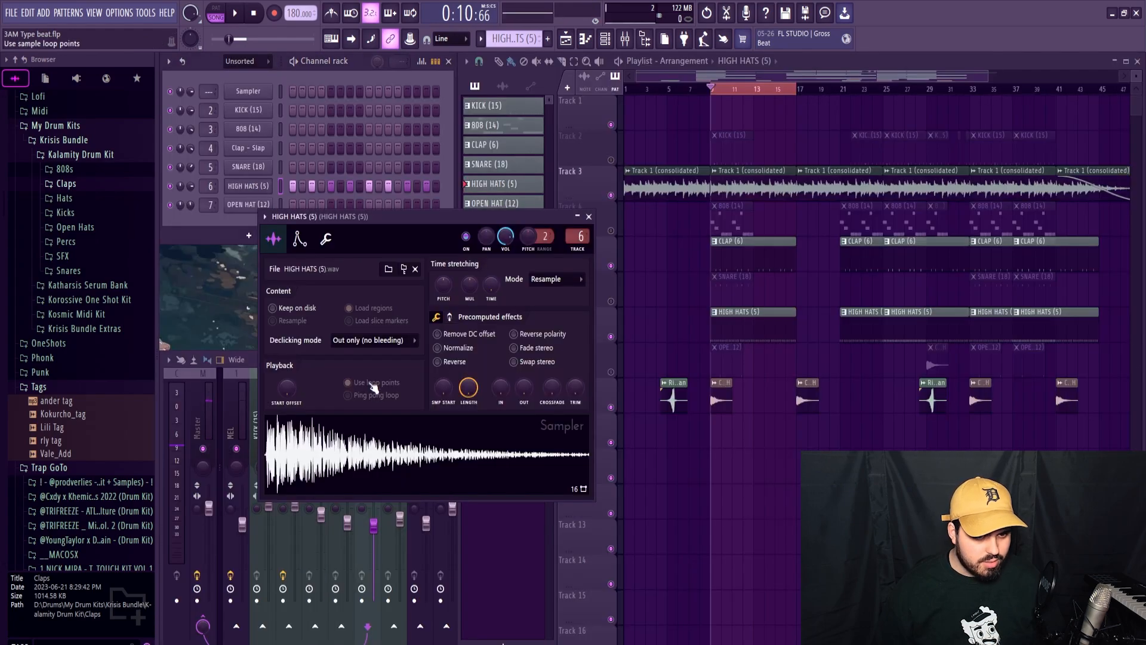
left_click(589, 216)
left_click(64, 198)
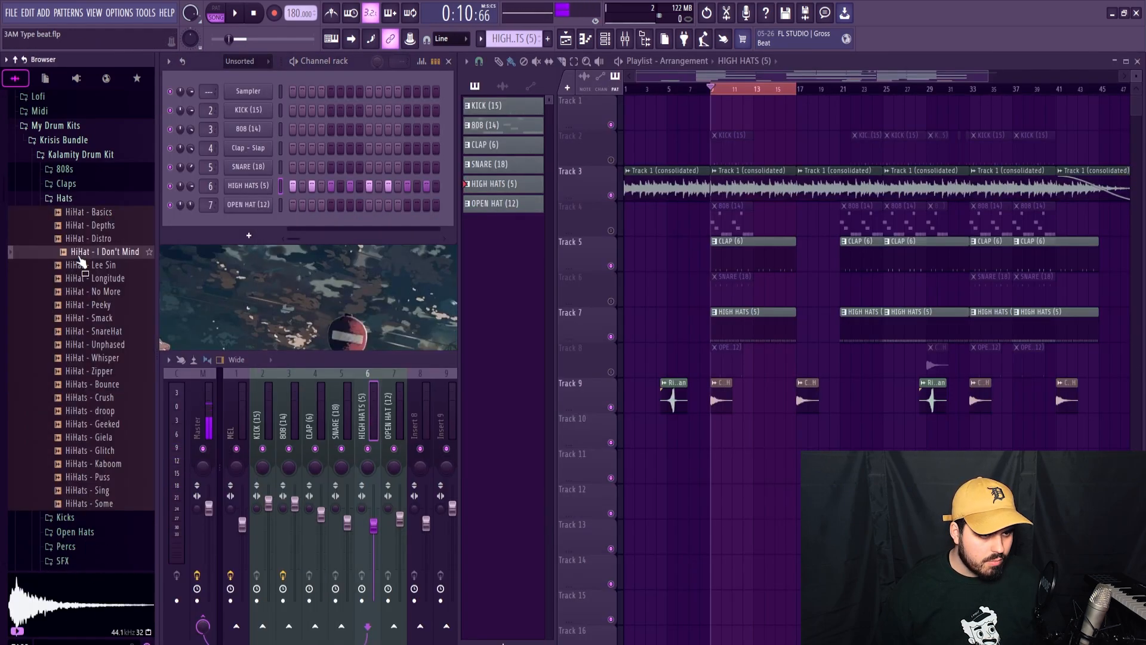
key("space")
left_click_drag(267, 201, 248, 186)
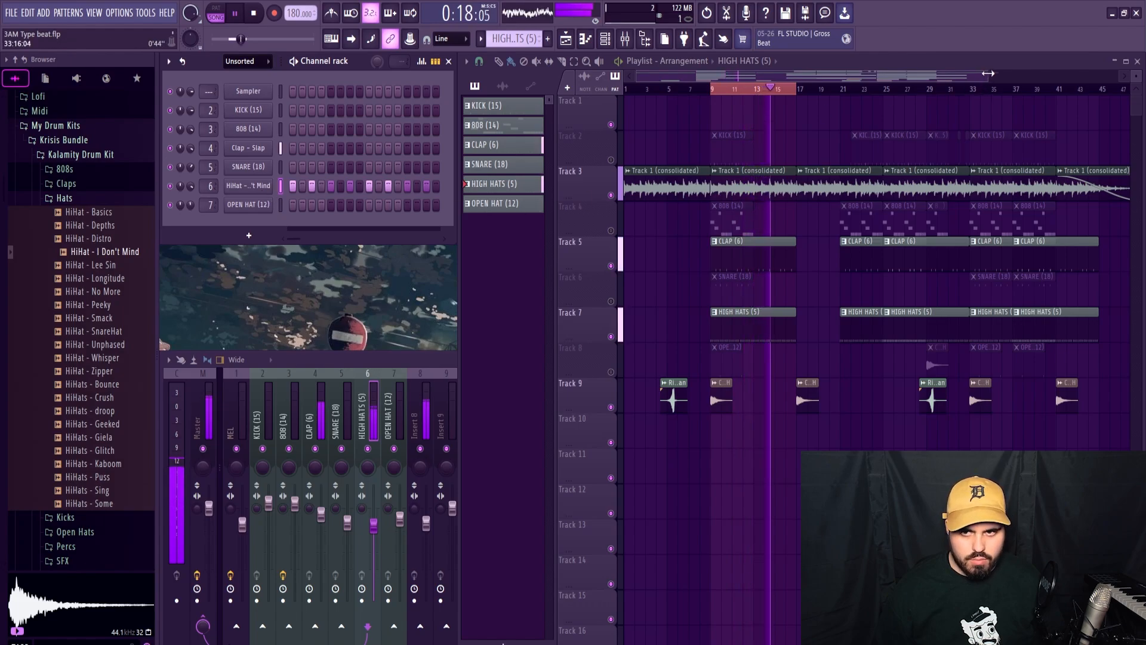
Add fast rolls within the first four bars of the hi-hat pattern and pitch down the hits closing bars 3 and 4.
left_click_drag(987, 76, 795, 74)
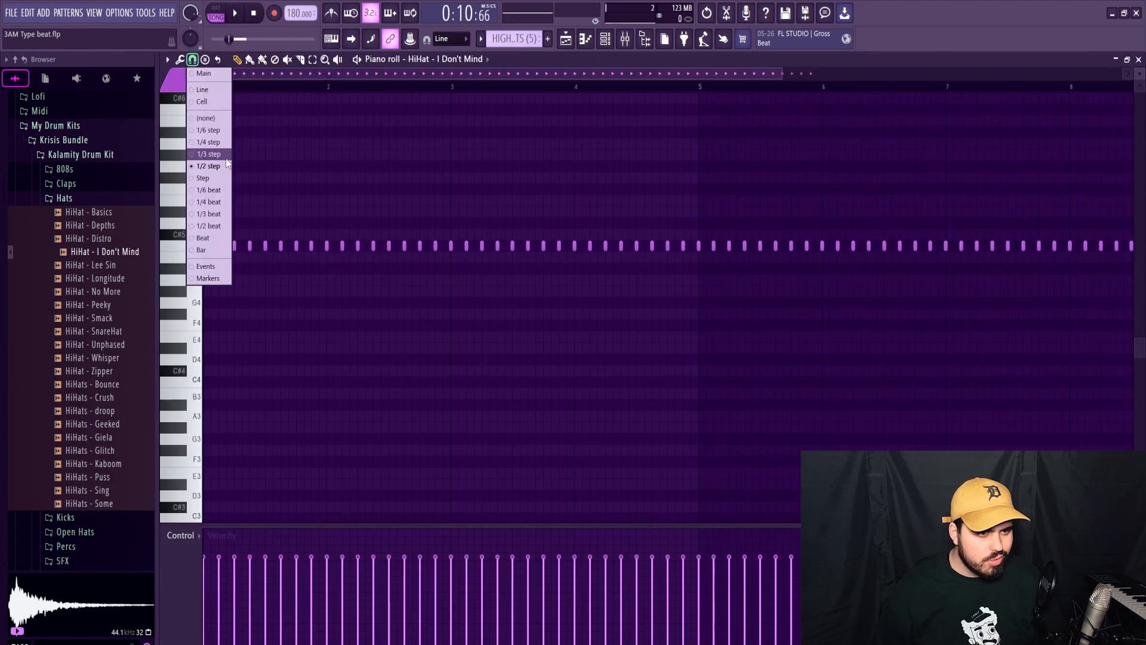
left_click(216, 145)
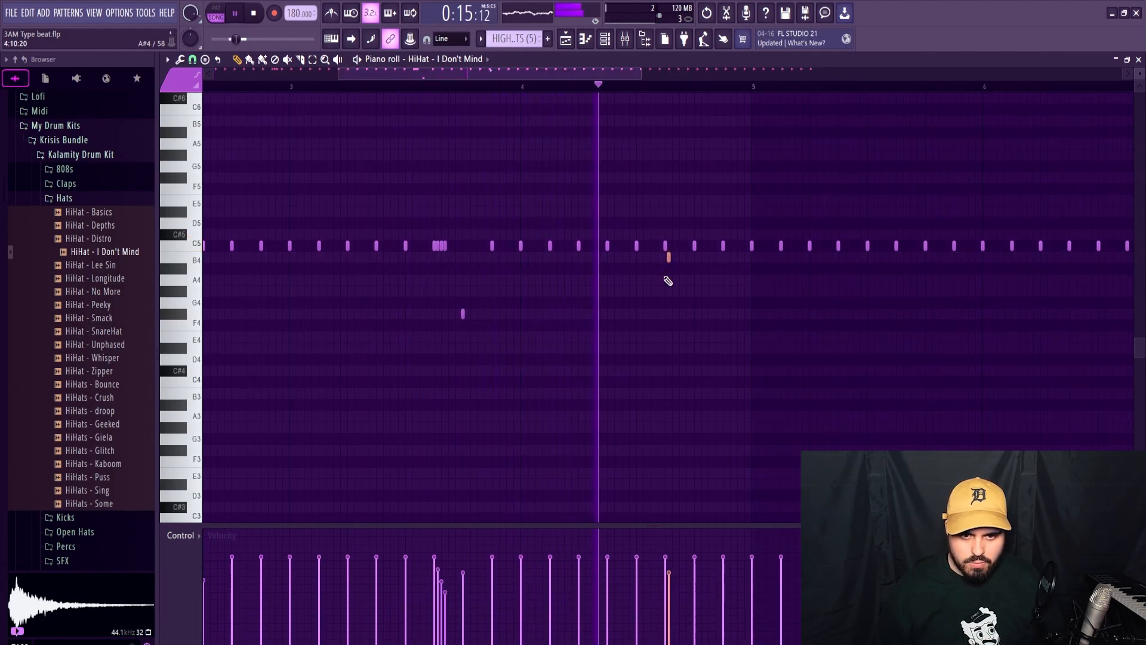
key("space")
left_click_drag(694, 247, 695, 305)
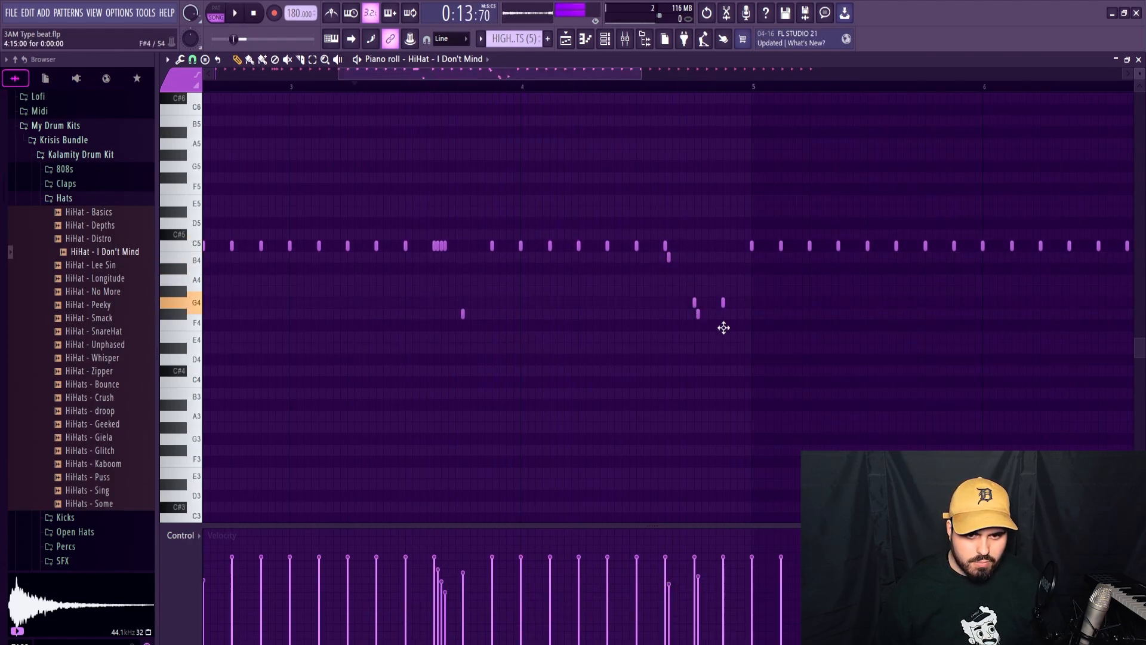
key("space")
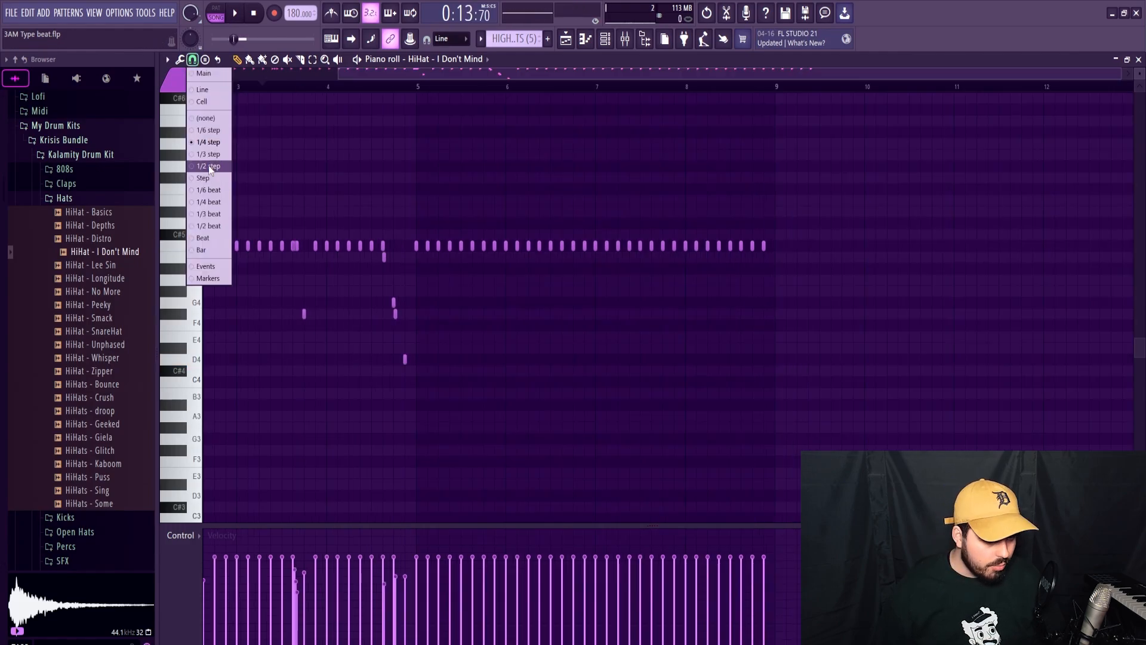
Set the snap to 1/2 step, replace the hi-hats in bars 5 to 8 with a copy of bars 1 to 4, and audition them.
left_click(210, 167)
left_click_drag(417, 218, 778, 297)
key("Delete")
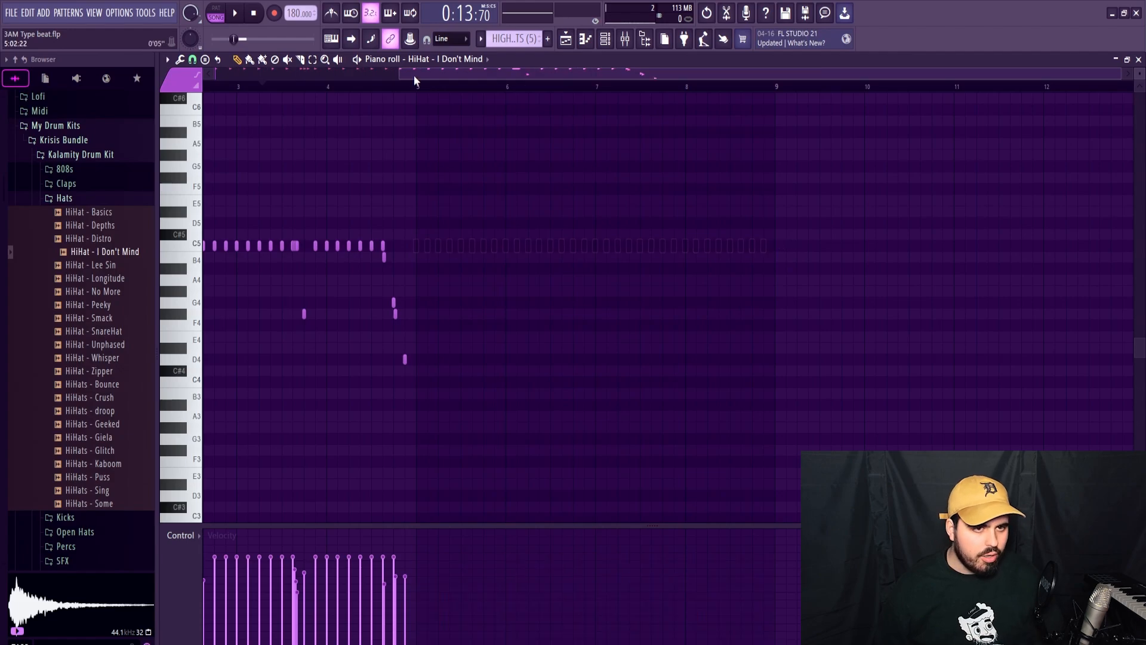
left_click_drag(421, 90, 7, 116)
key("ctrl+b")
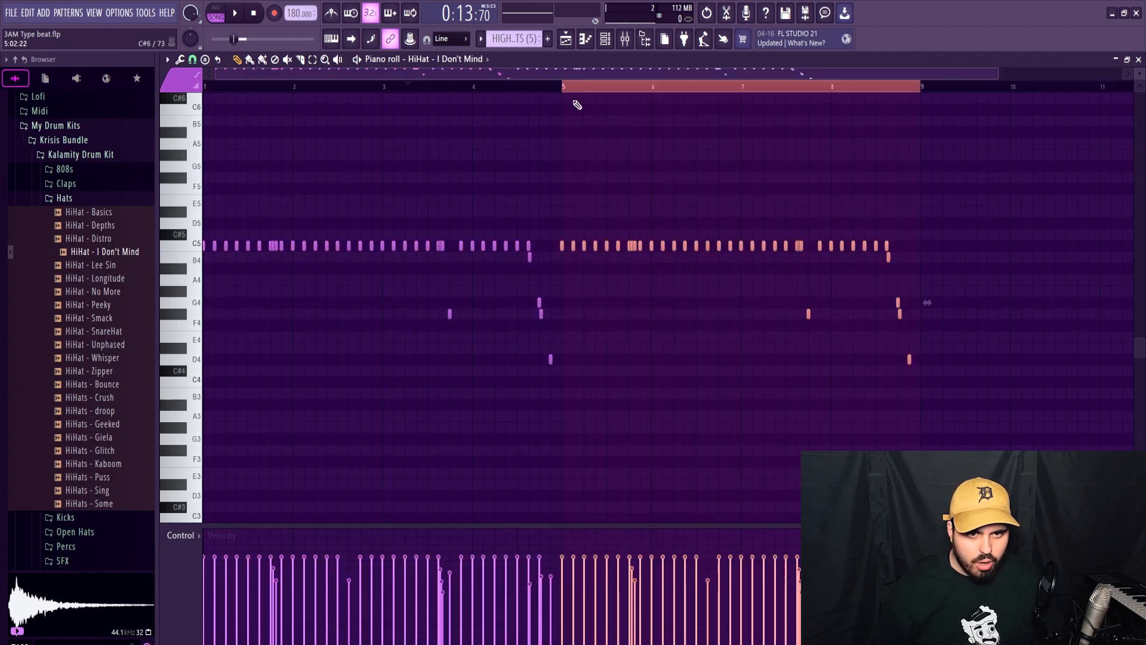
left_click(583, 91, "ctrl")
key("space")
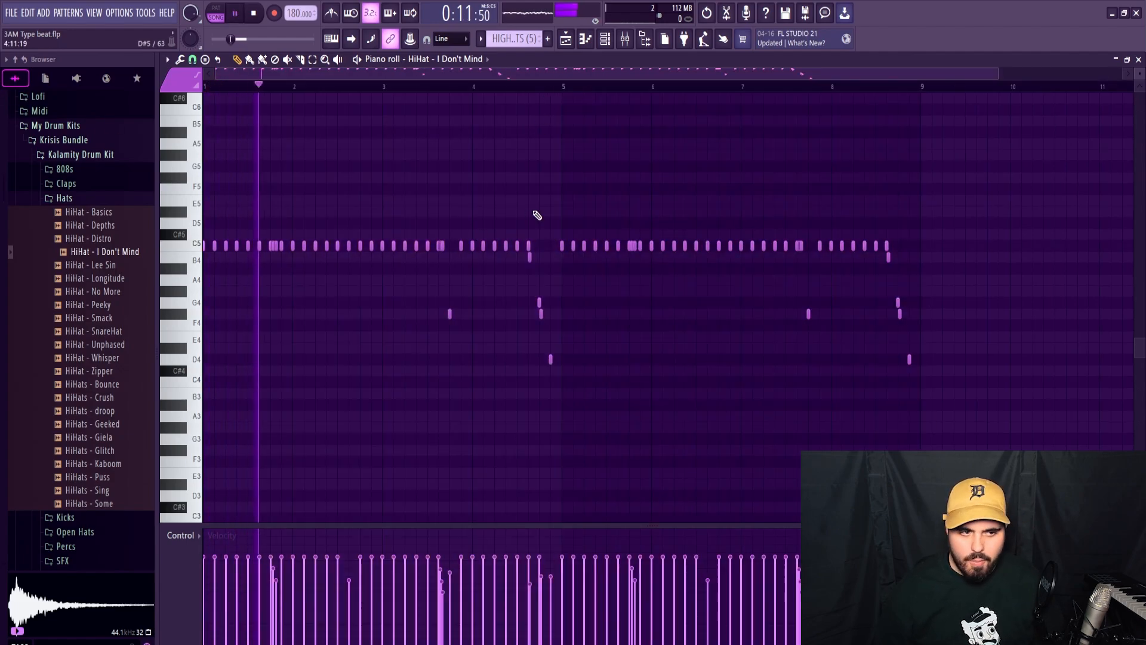
left_click(1139, 60)
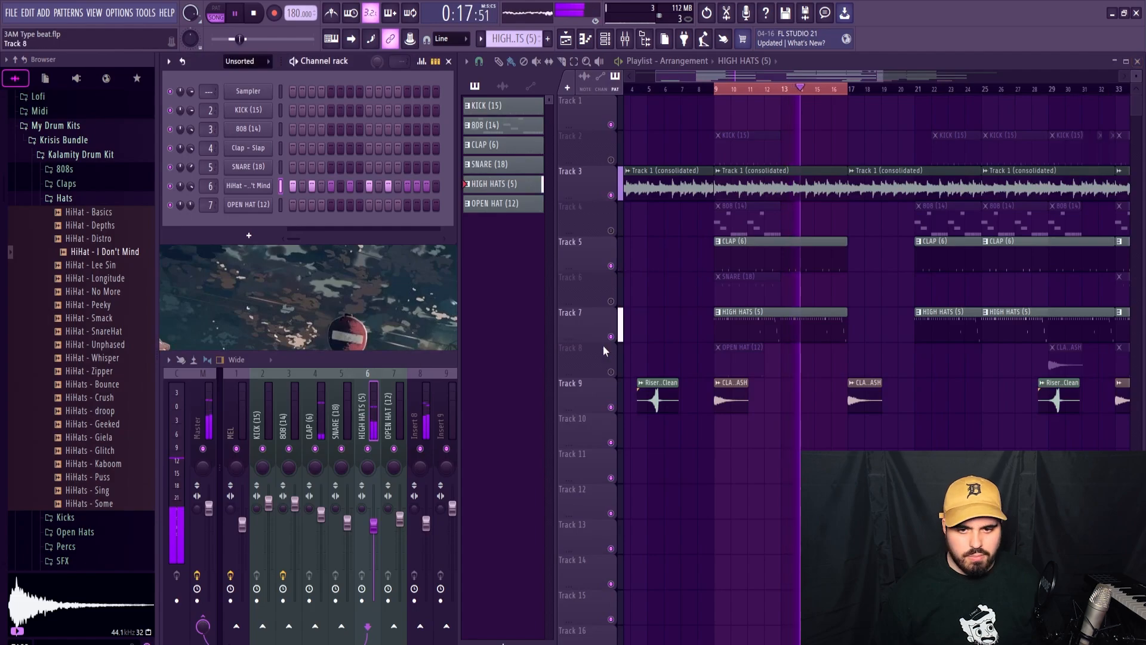
key("space")
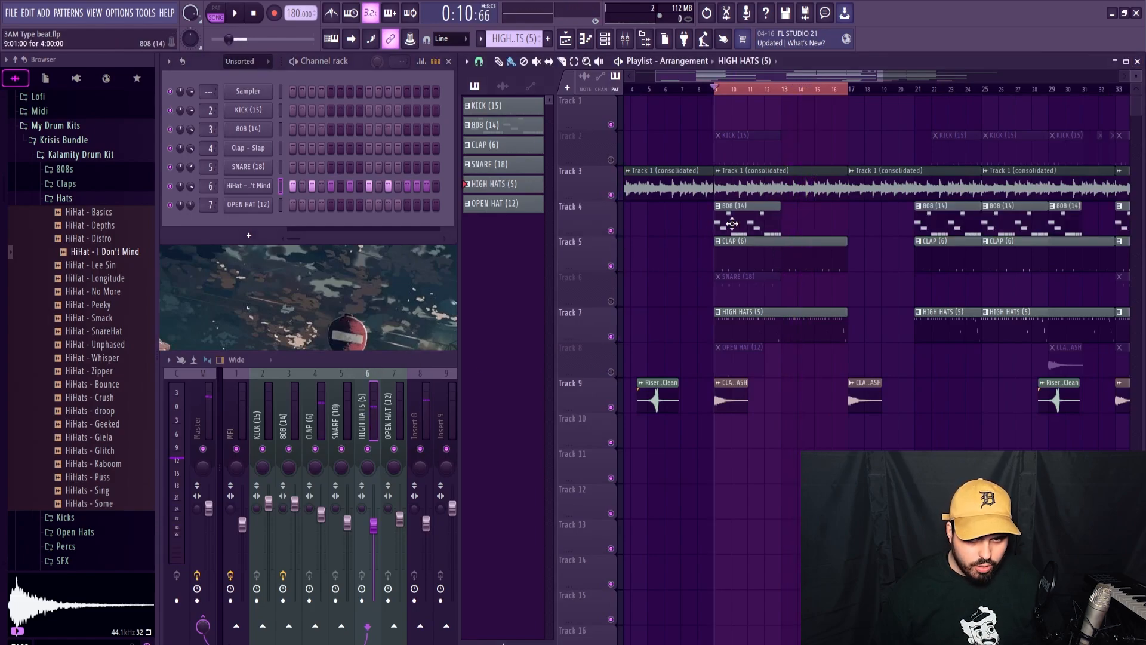
Unmute Track 4 and stretch all the 808 notes to twice their length so the pattern spans eight bars, then audition it.
double_click(735, 222)
key("ctrl+a")
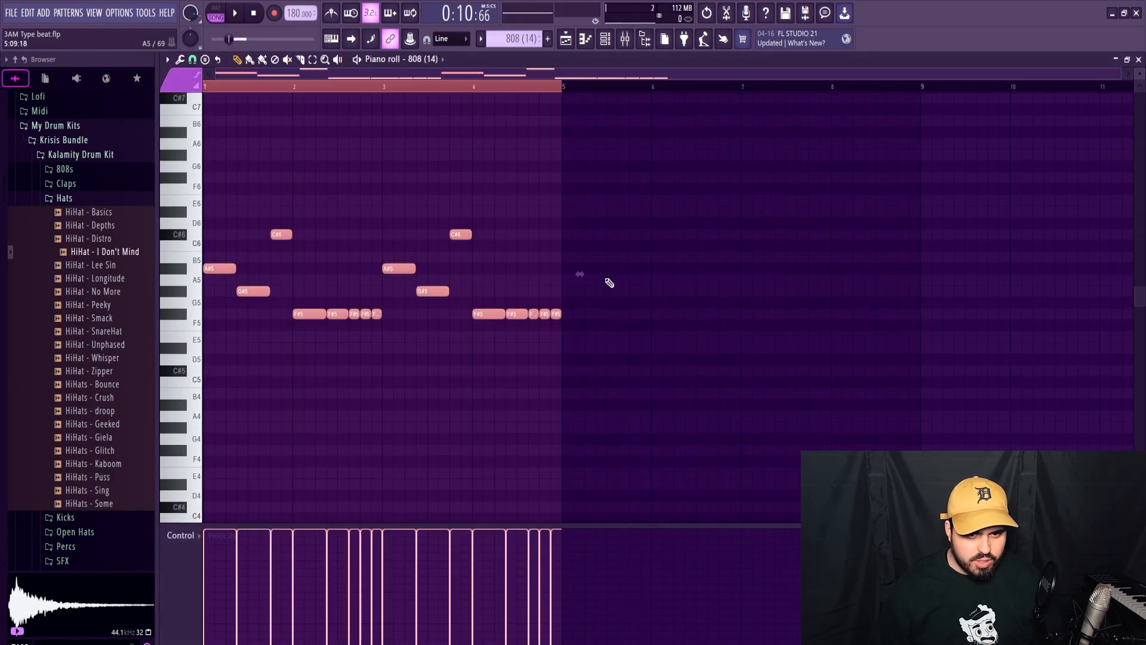
left_click_drag(580, 275, 904, 279)
left_click(506, 101, "ctrl")
key("space")
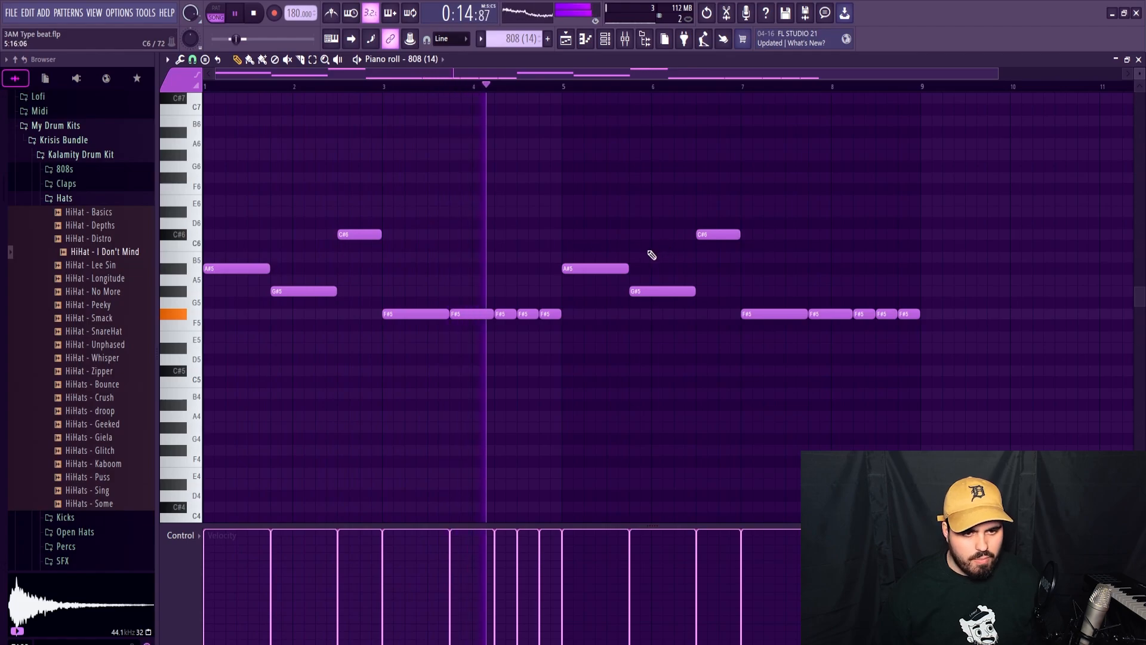
key("space")
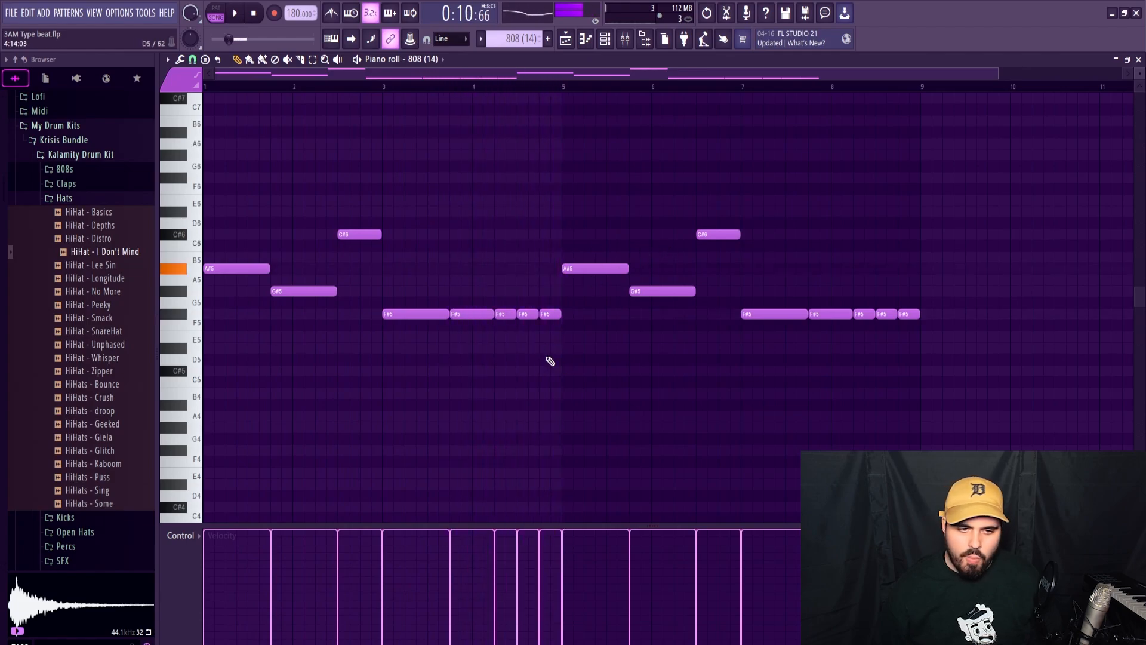
Resize the last three F#5 notes of bar 4 in the 808 pattern to 6, 4 and 2 steps and play the result.
left_click_drag(550, 361, 498, 313)
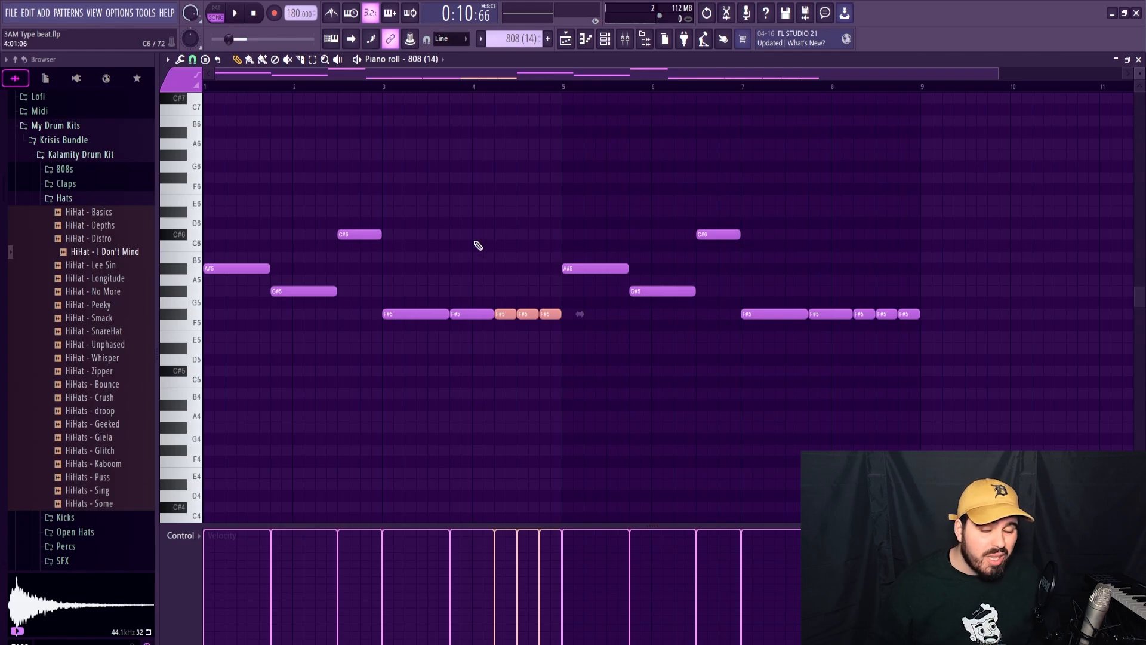
left_click(529, 339)
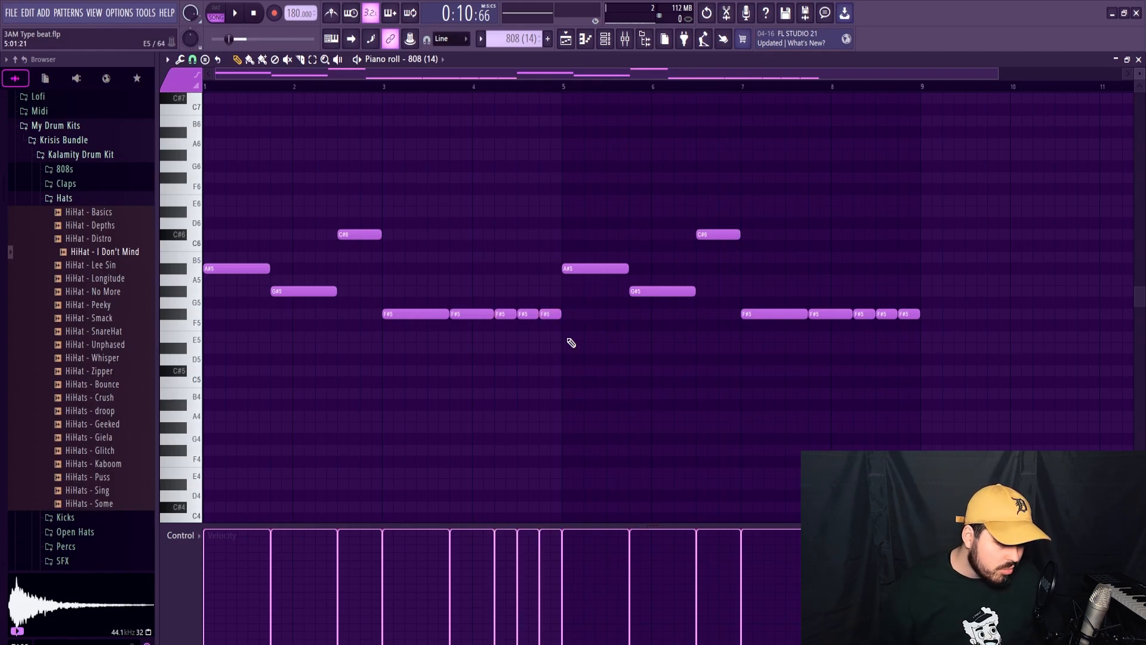
right_click(519, 315)
mouse_move(547, 315)
left_mouse_down()
mouse_move(561, 321)
mouse_move(525, 317)
left_mouse_up()
key("space")
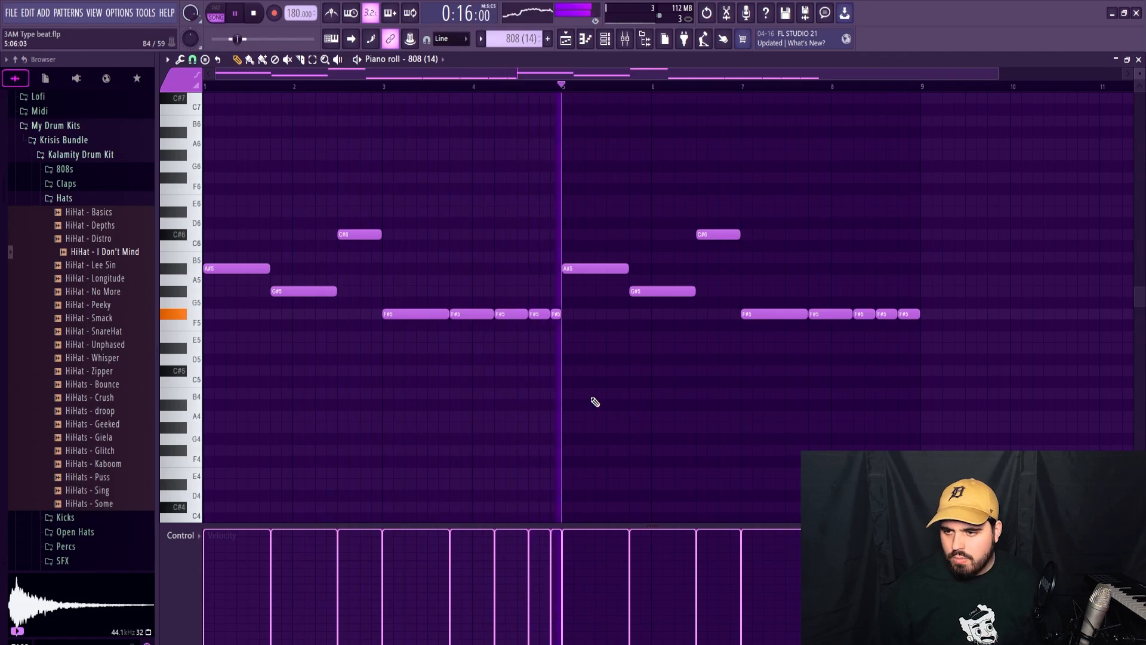
key("space")
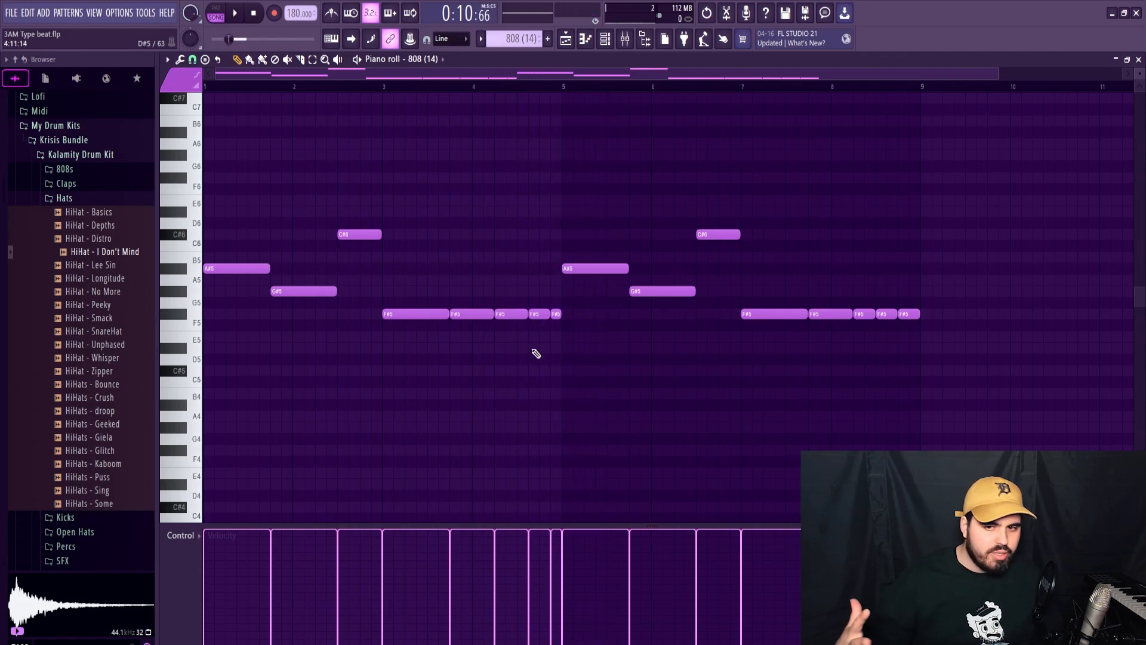
left_click(1138, 59)
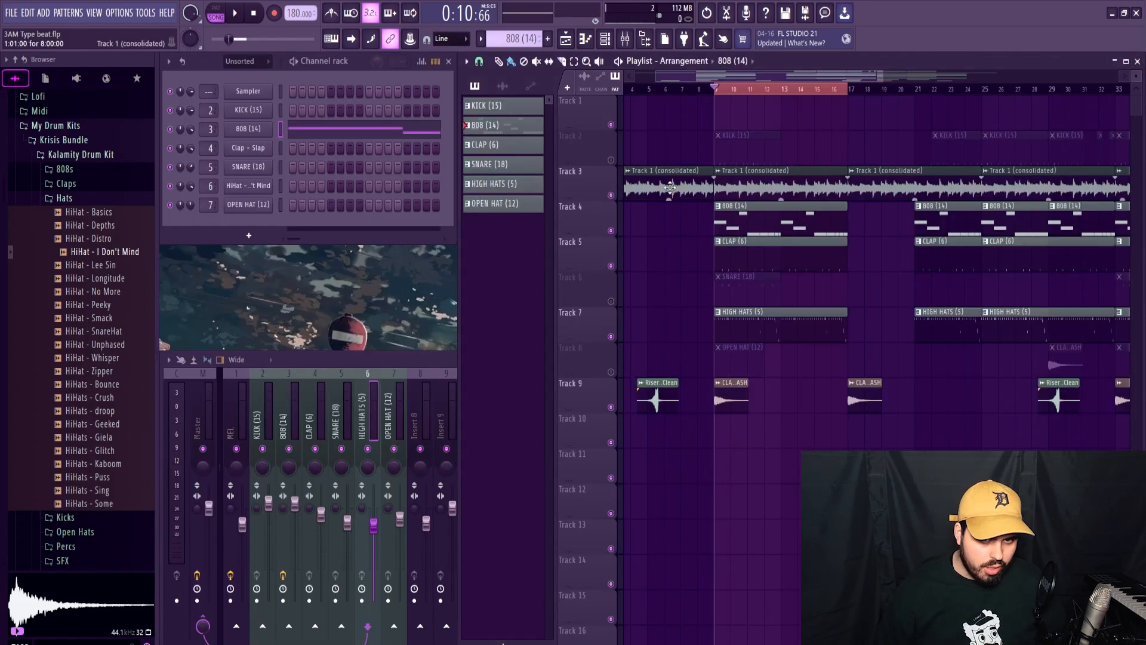
Detect the melody's key with Auto-Key on mixer Insert 8 during playback, then remove the plugin.
key("space")
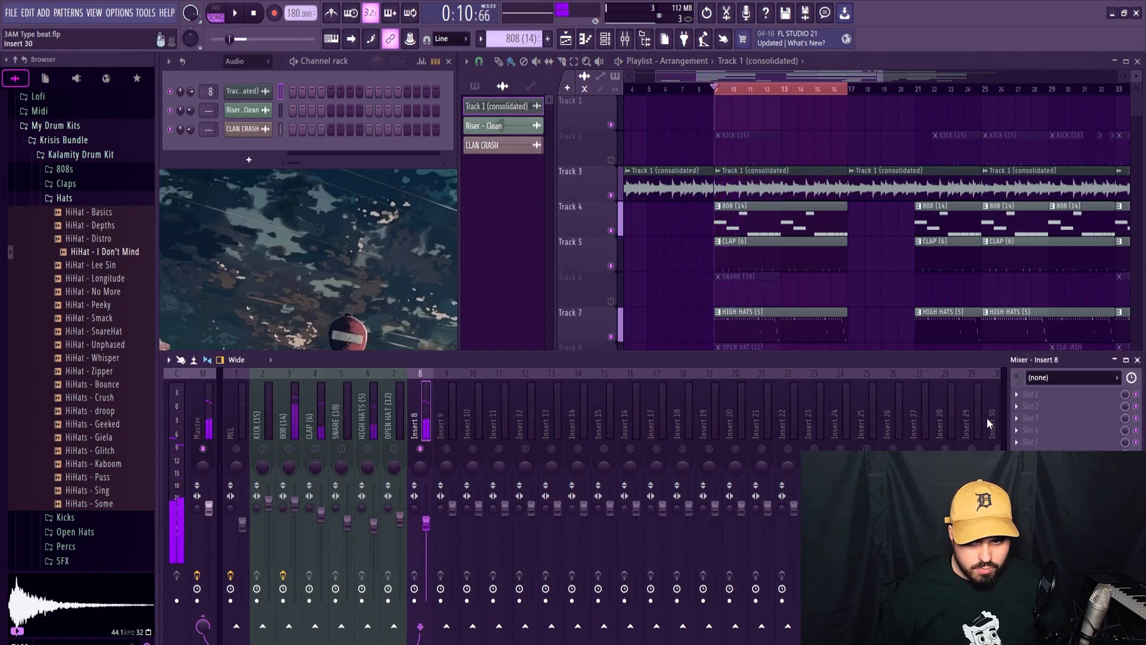
left_click(413, 149)
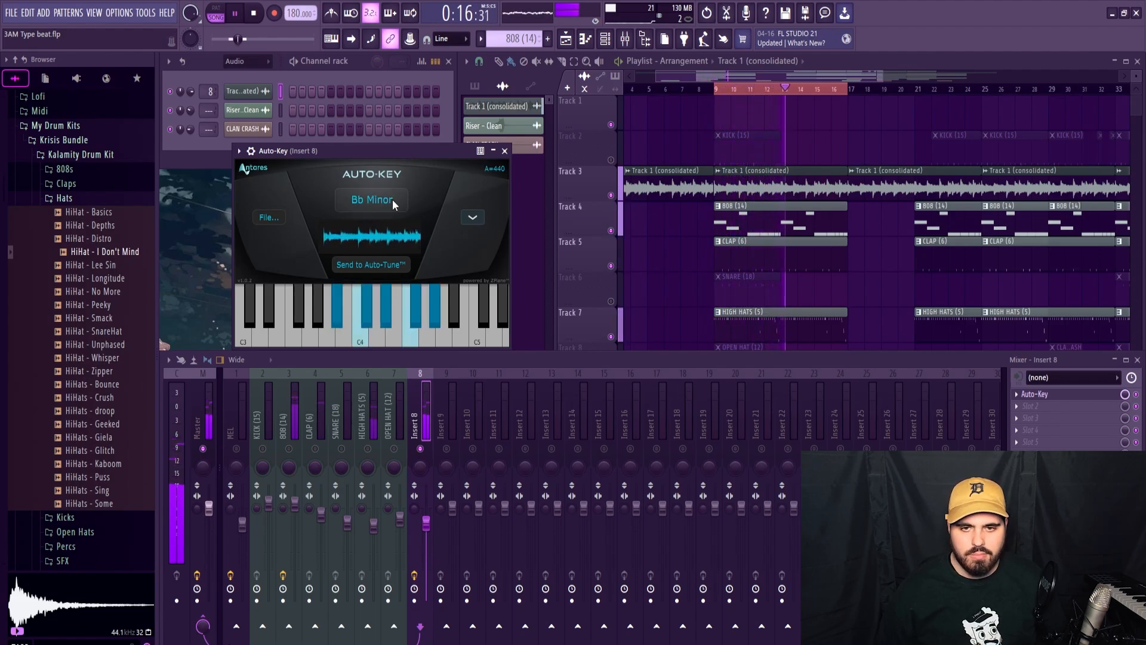
left_click(505, 150)
key("space")
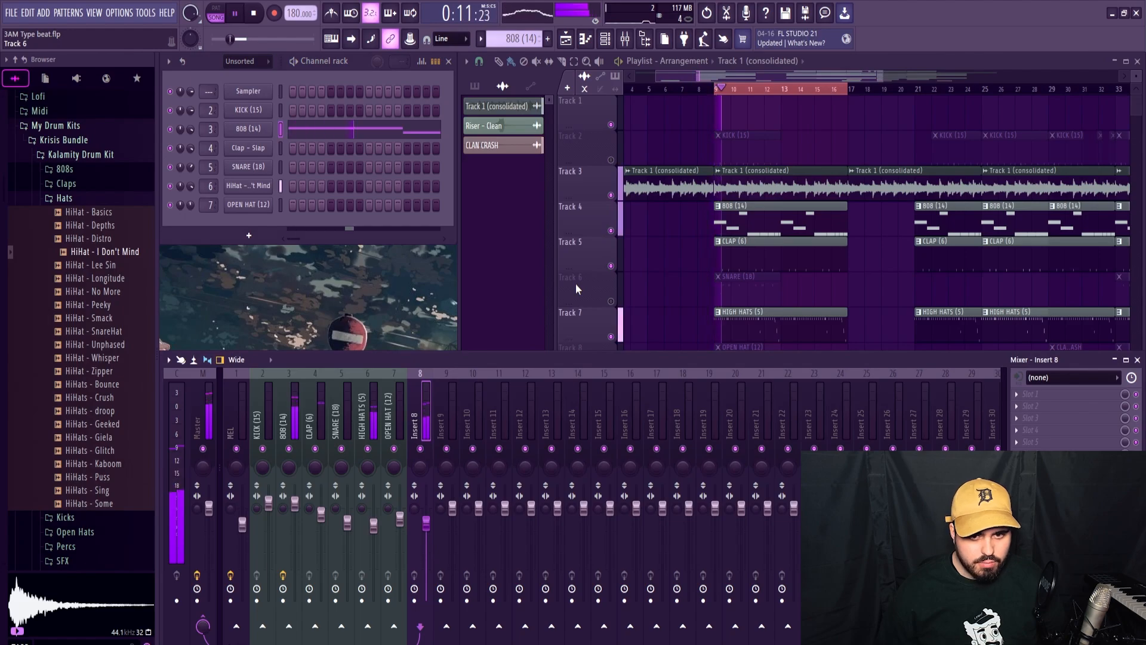
Try other pitches for the C#6 note at the end of bar 2 in the 808 pattern.
left_click(307, 130)
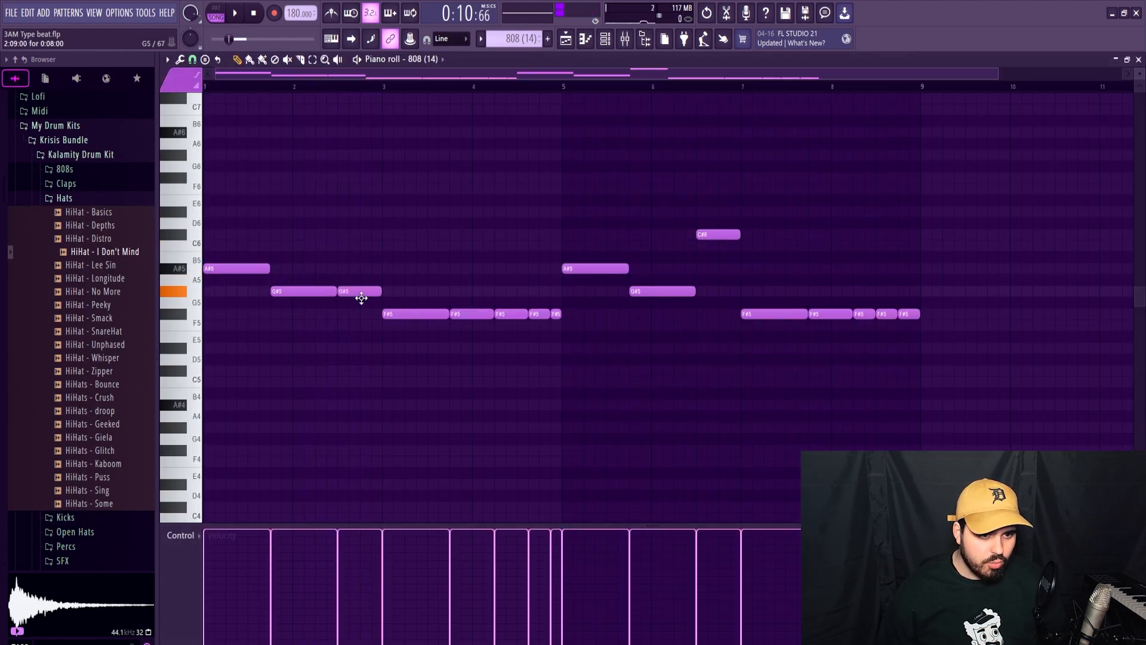
key("space")
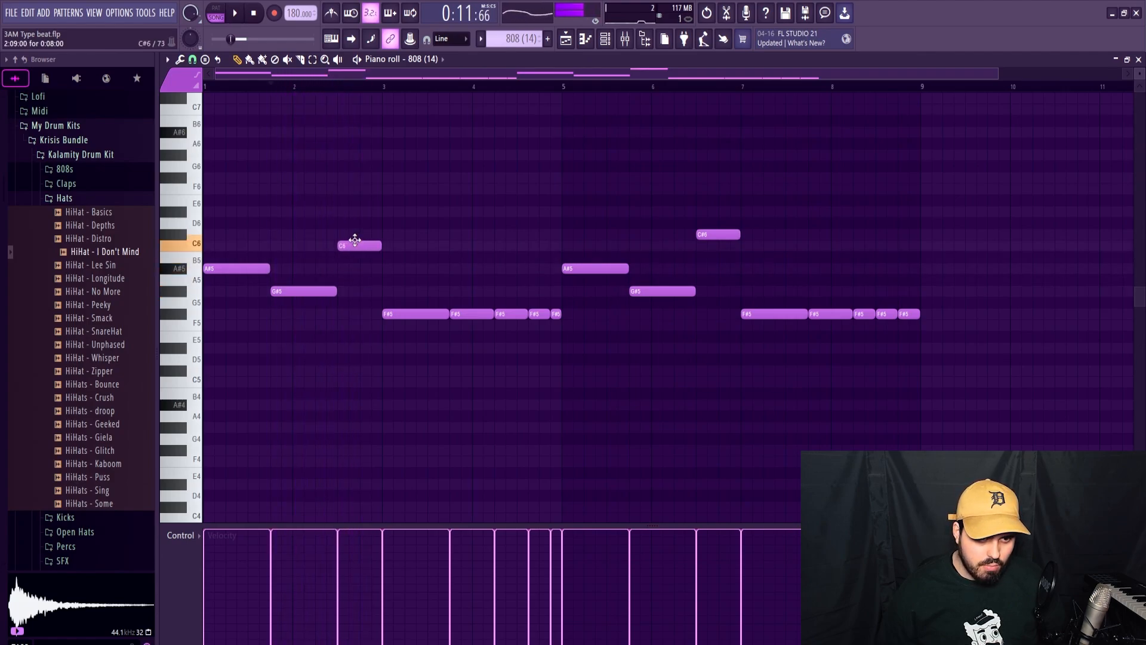
left_click_drag(355, 239, 354, 235)
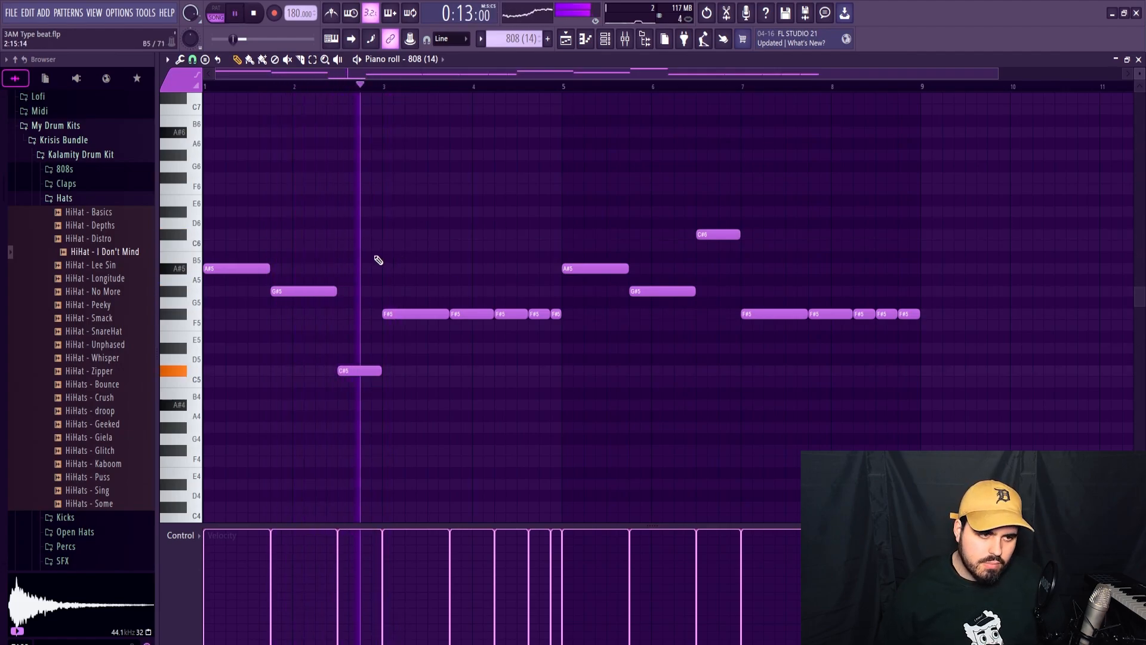
left_click(1139, 66)
Inspect the 808 channel's sampler settings, then replace its sample with 808 - Miles from the 808s folder and play it.
left_click(370, 295)
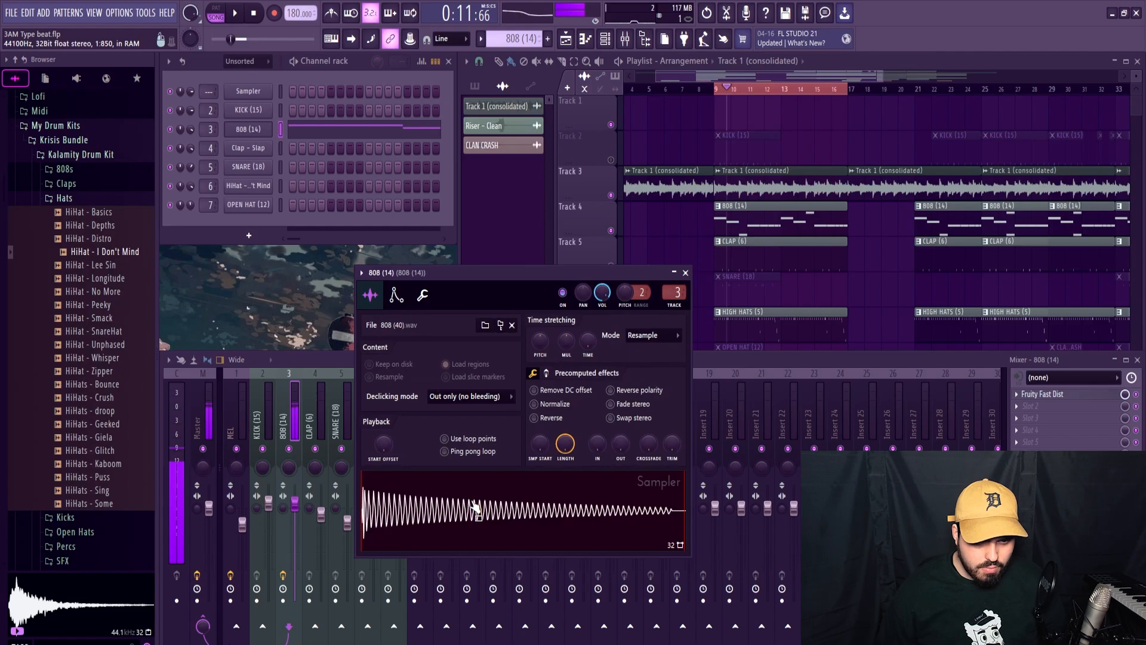
left_click(542, 374)
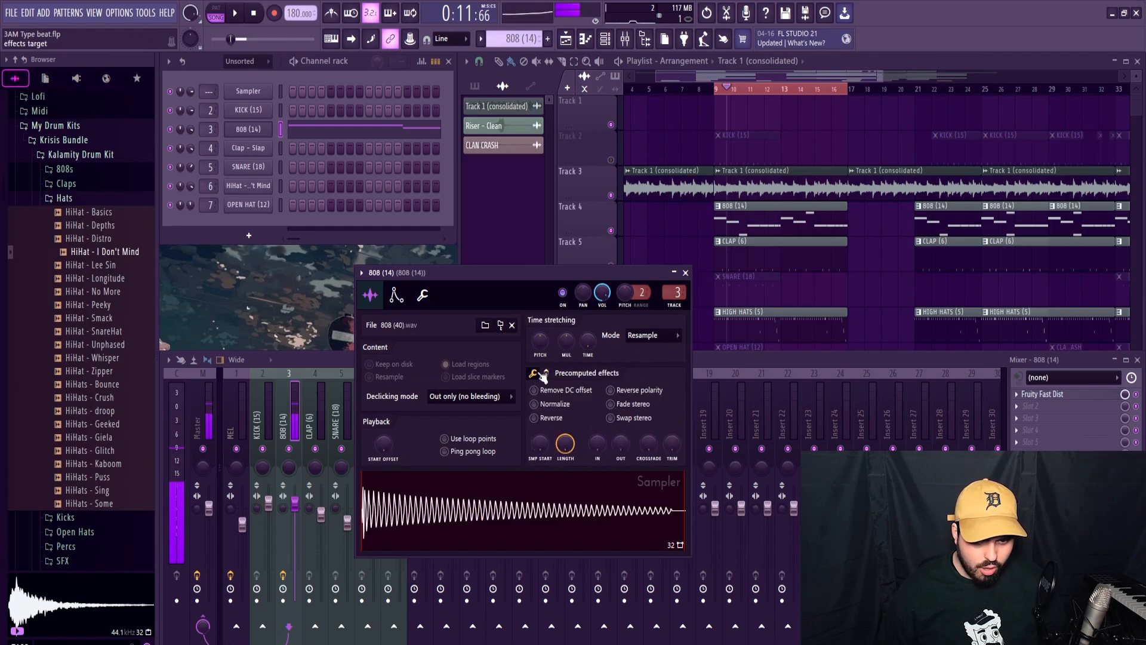
left_click(685, 273)
left_click(65, 169)
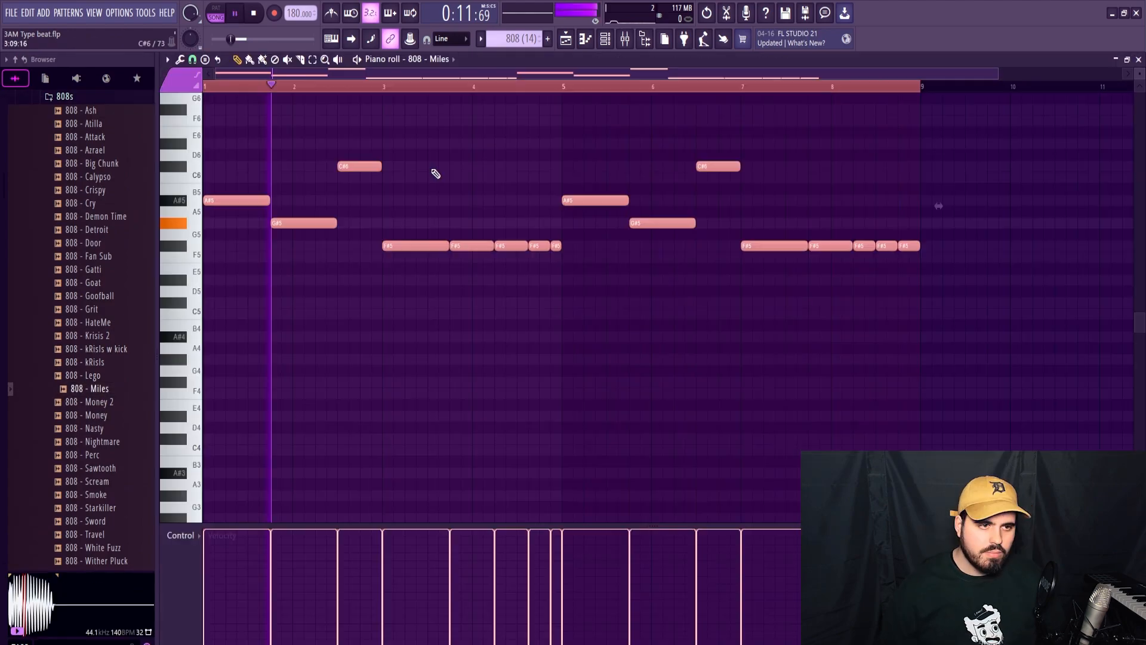
left_click(429, 100, "ctrl")
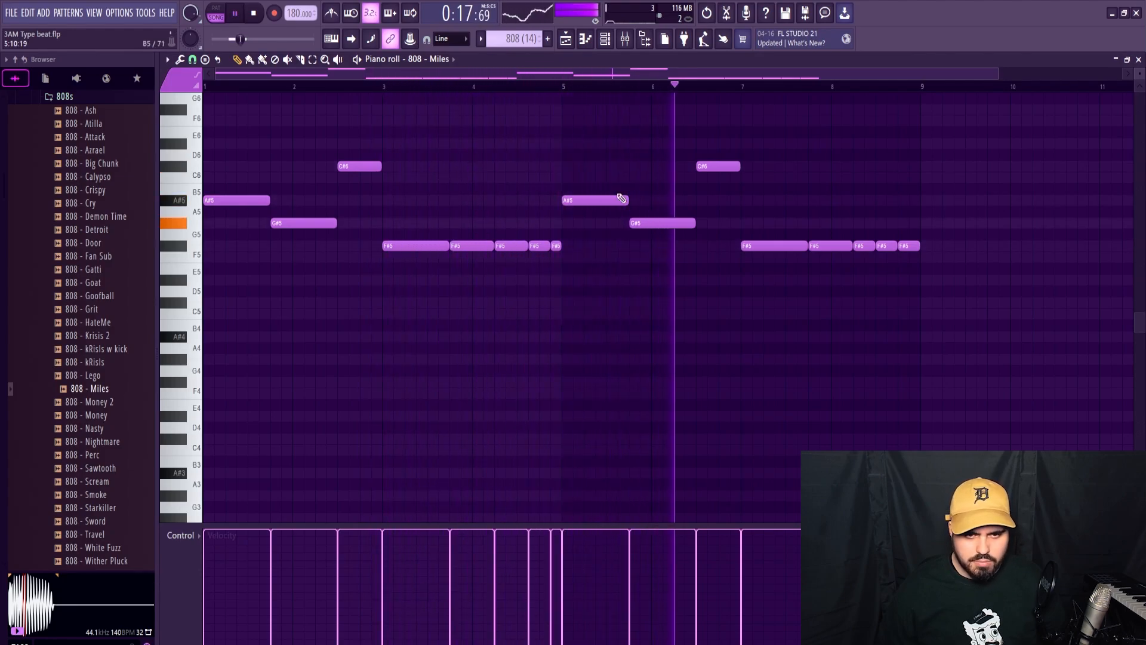
Split the opening A#5 note into two 6-step hits and the first G#5 note into 8-step and 4-step hits.
key("space")
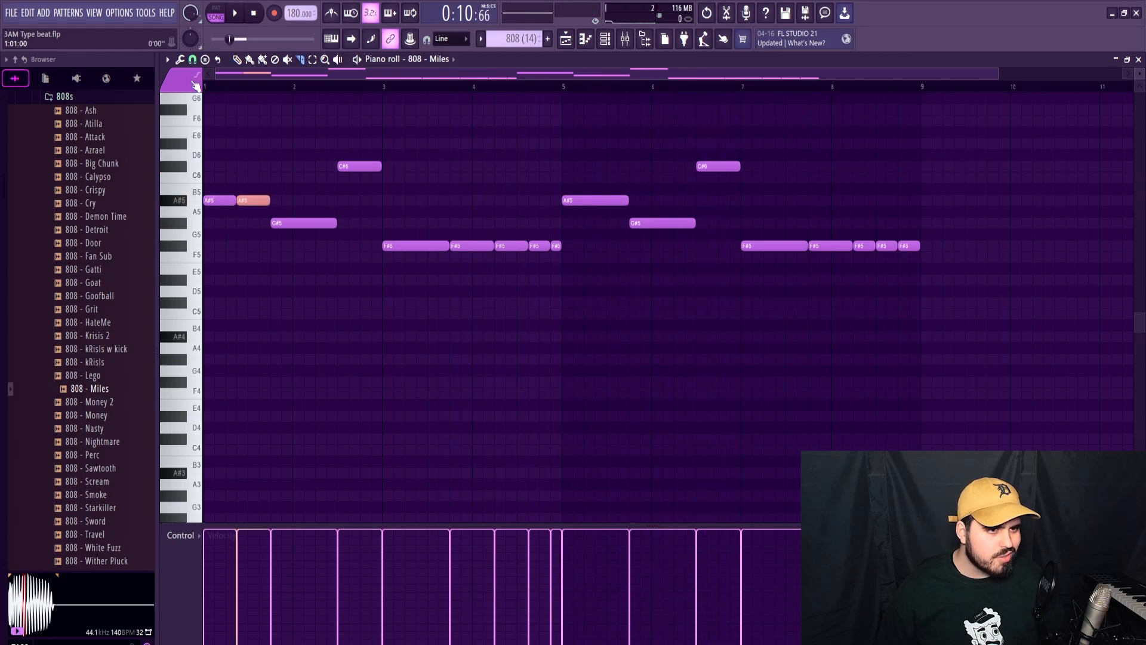
key("space")
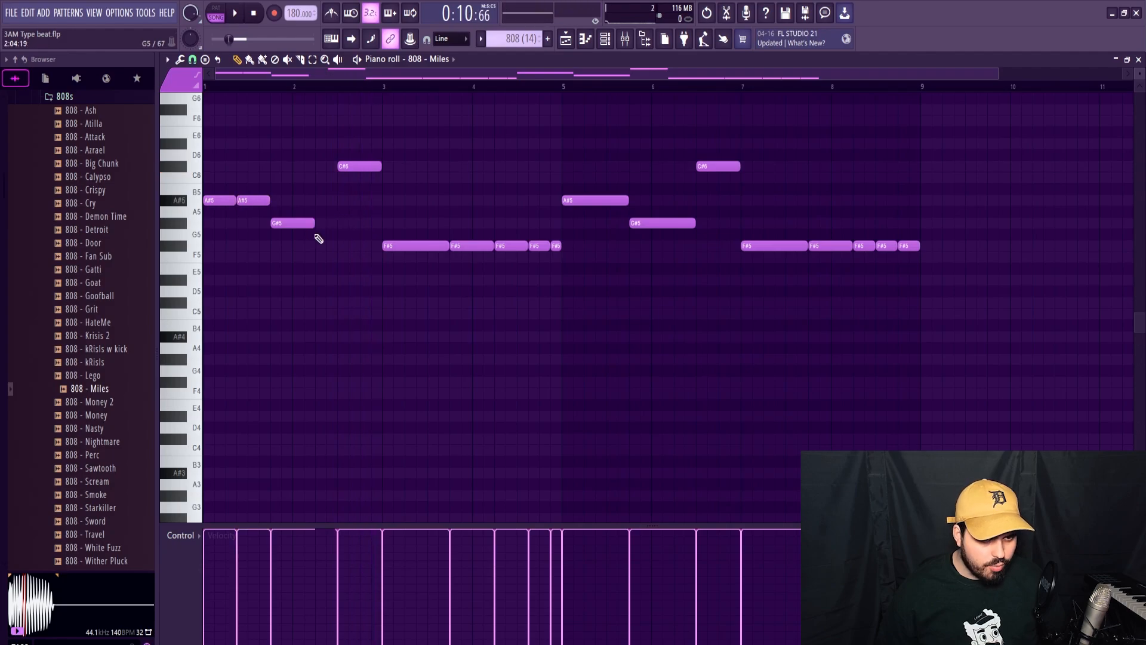
left_click_drag(357, 222, 338, 223)
key("space")
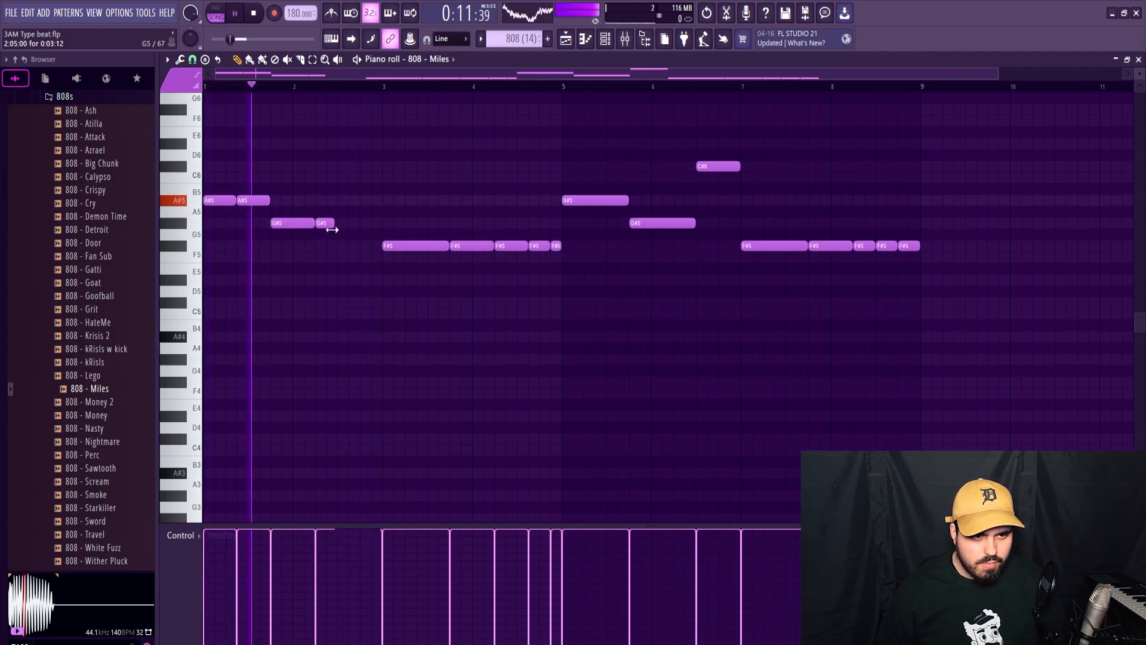
Replace the first C#6 note with a 4-step C#6 hit at the very end of bar 2 and audition the bass line.
left_click(362, 223)
left_click(361, 211)
key("space")
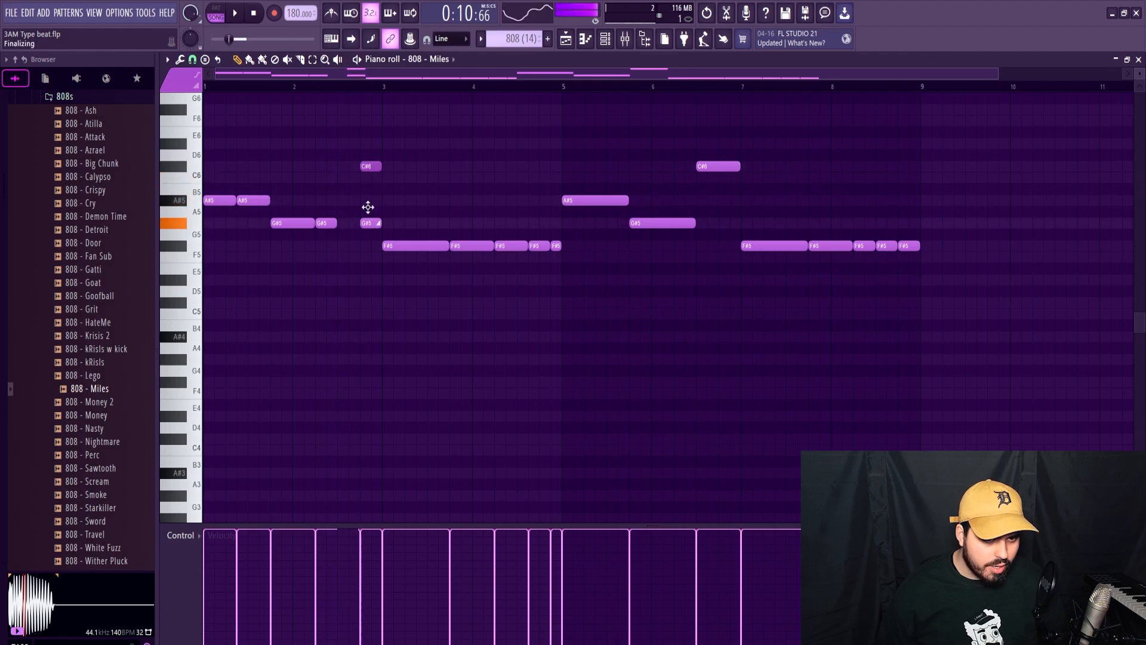
key("space")
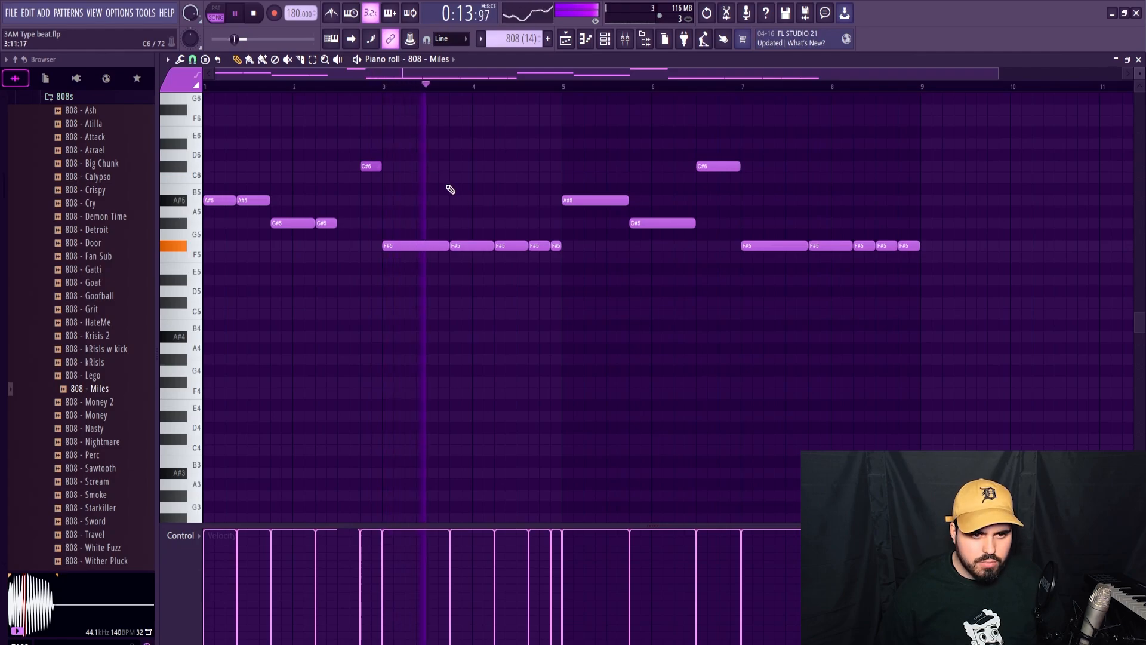
Clear the 808 notes from bars 5 to 8 and turn the C#6 hit at the end of bar 2 into a slide note.
left_click_drag(601, 115, 767, 294)
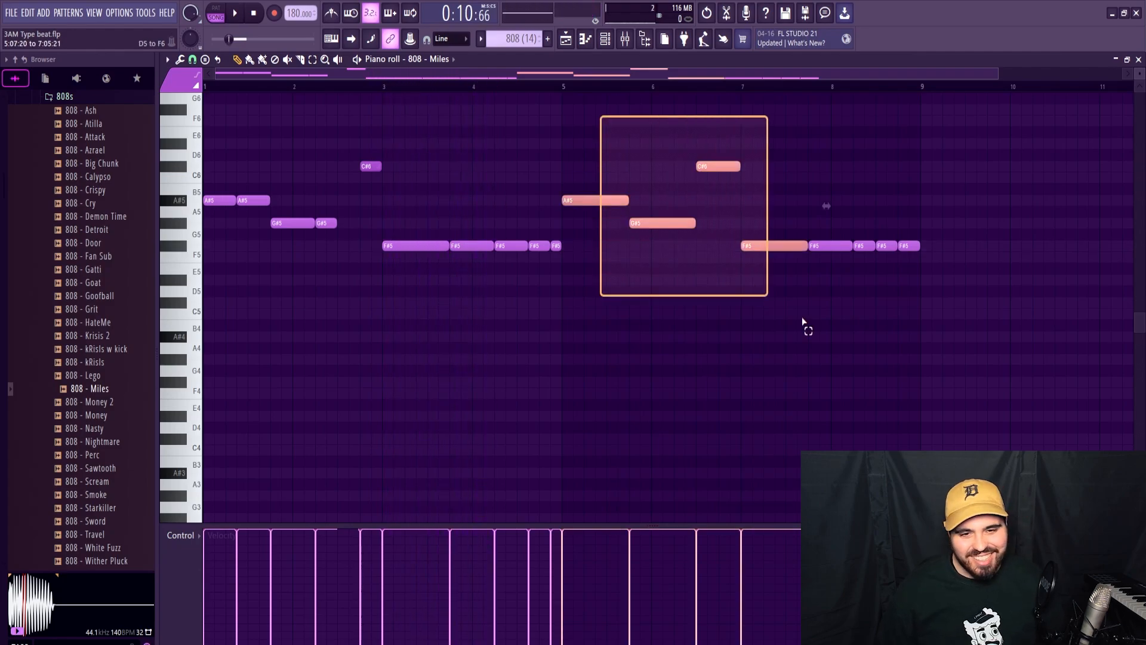
key("Delete")
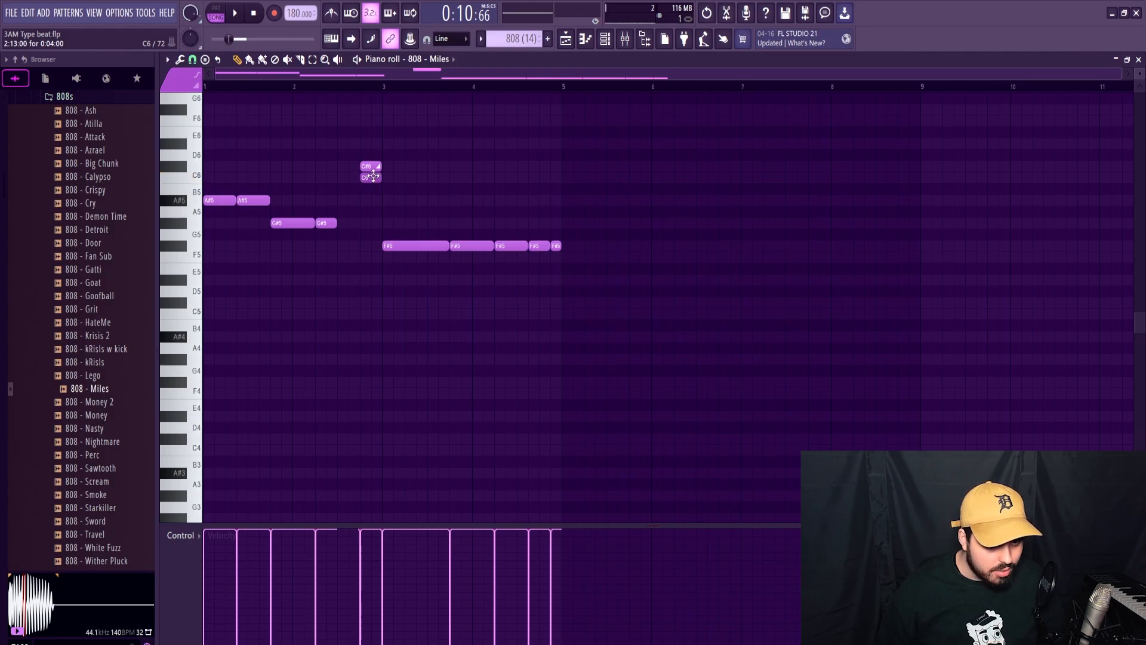
scroll(374, 592, "up", 1)
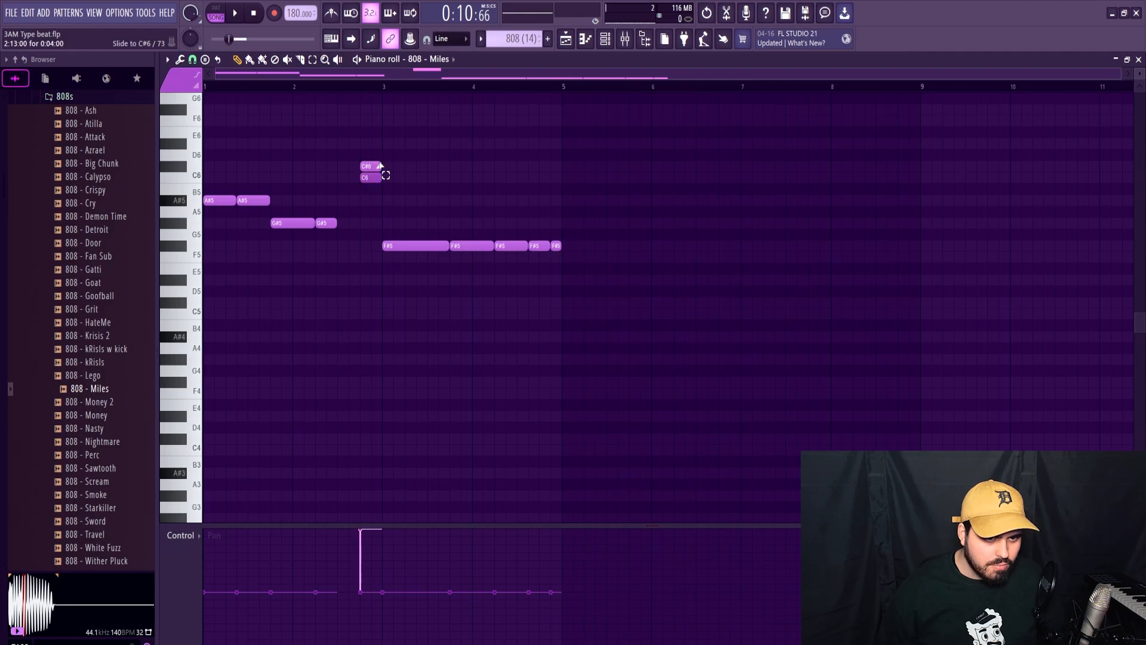
key("space")
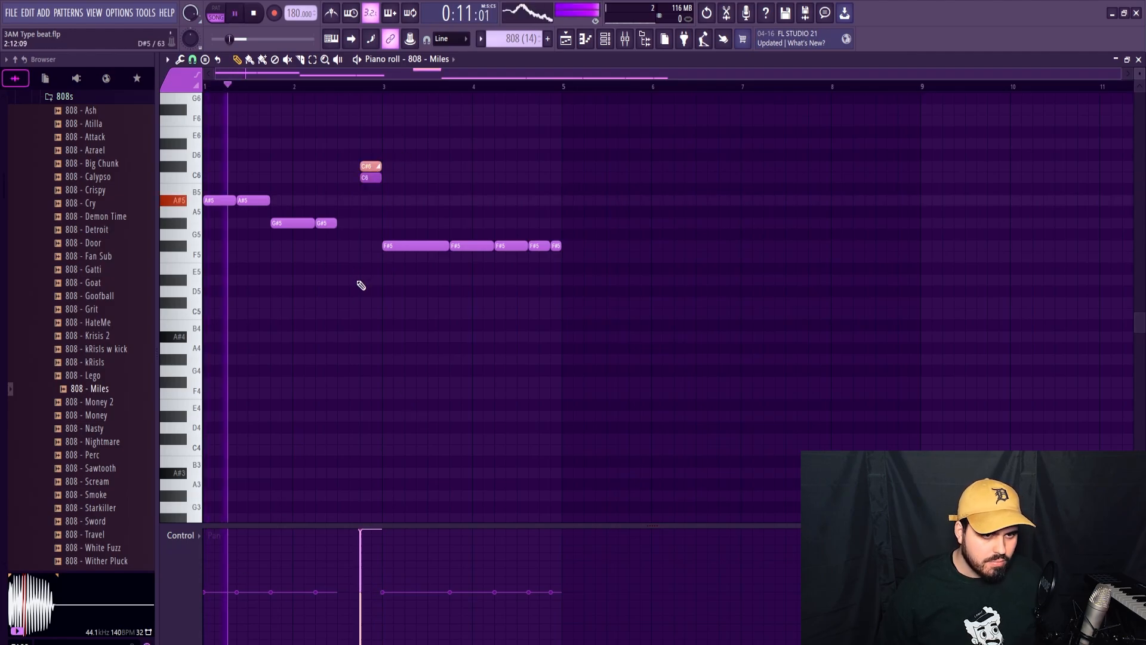
right_click(370, 177)
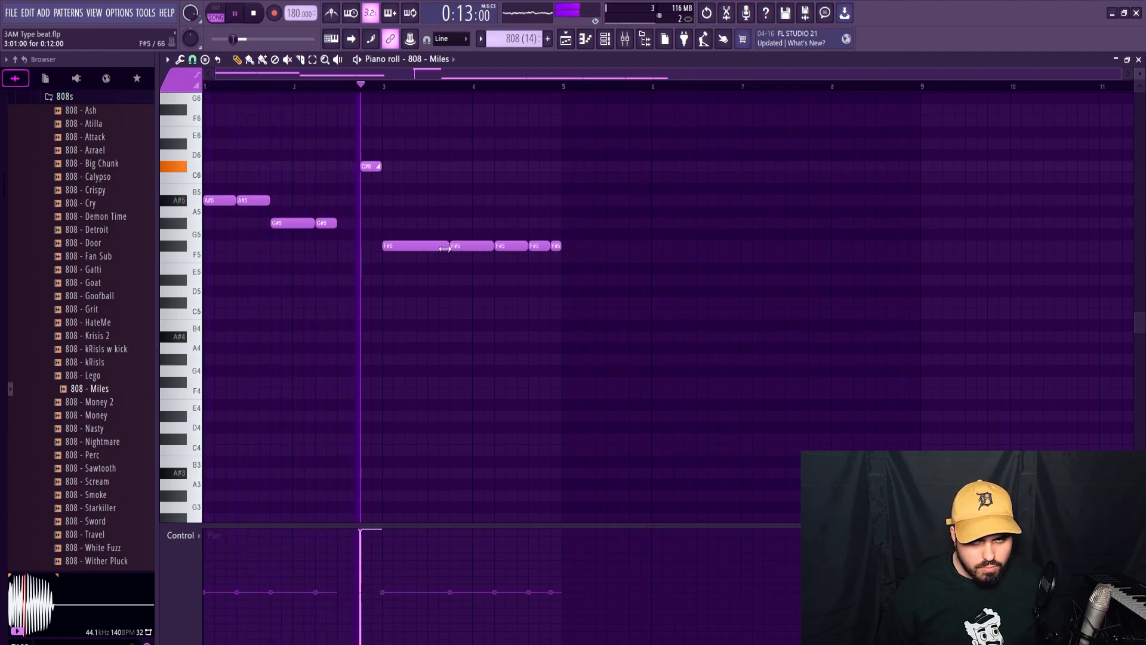
key("space")
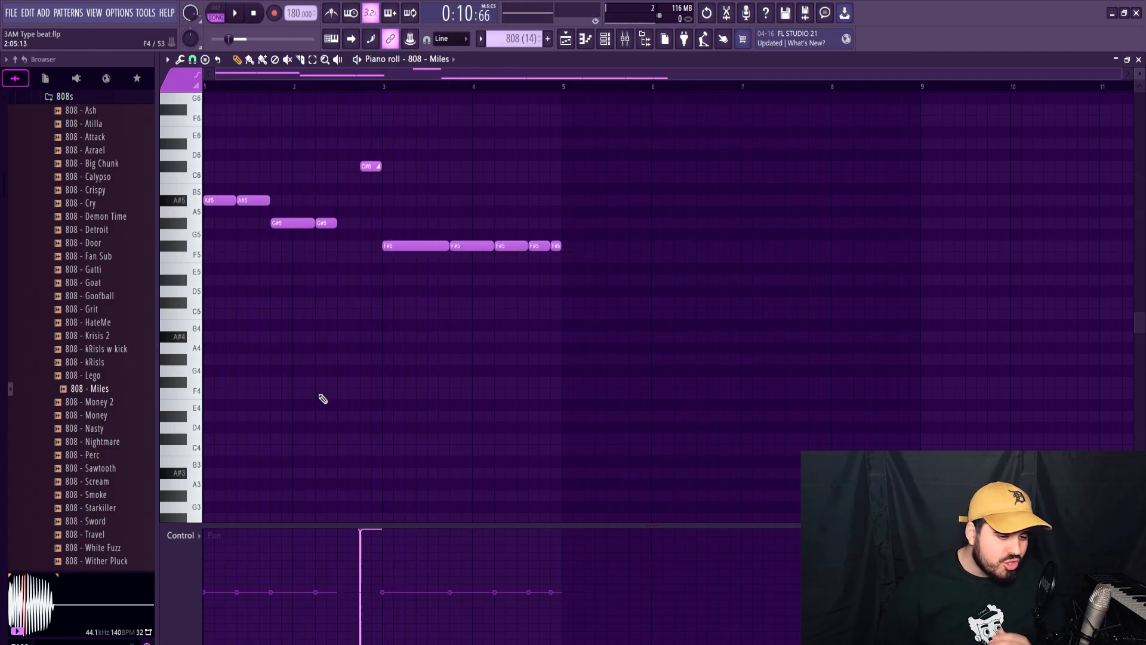
Duplicate the four-bar 808 line into bars 5 to 8 and audition it.
left_click(205, 536)
left_click(191, 552)
key("ctrl+a")
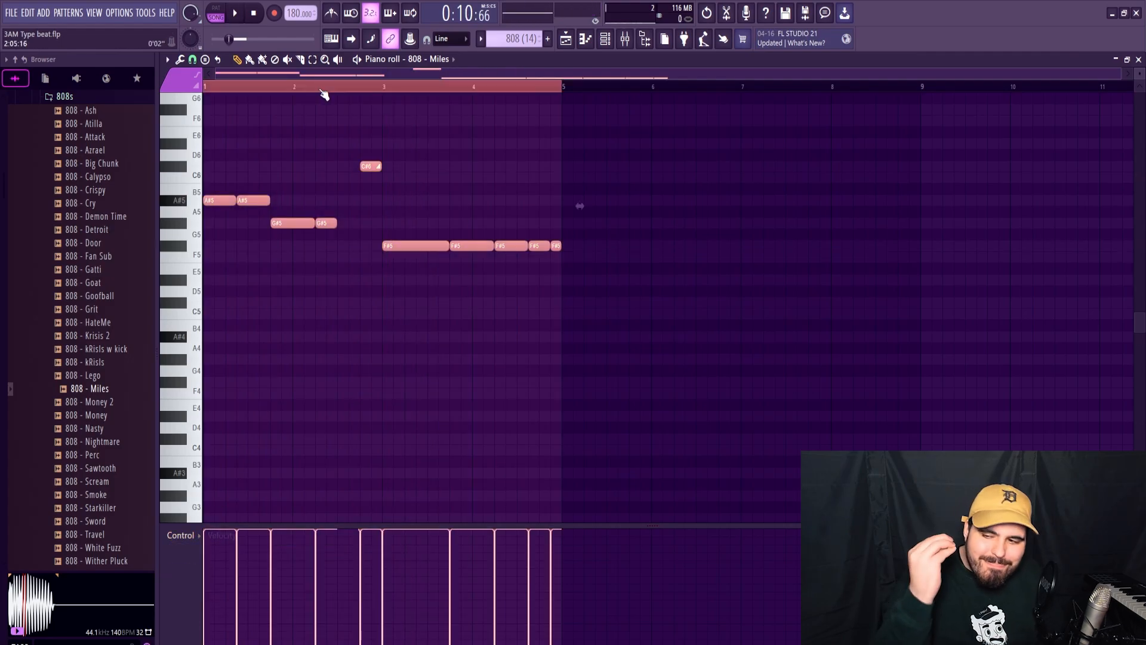
key("ctrl+b")
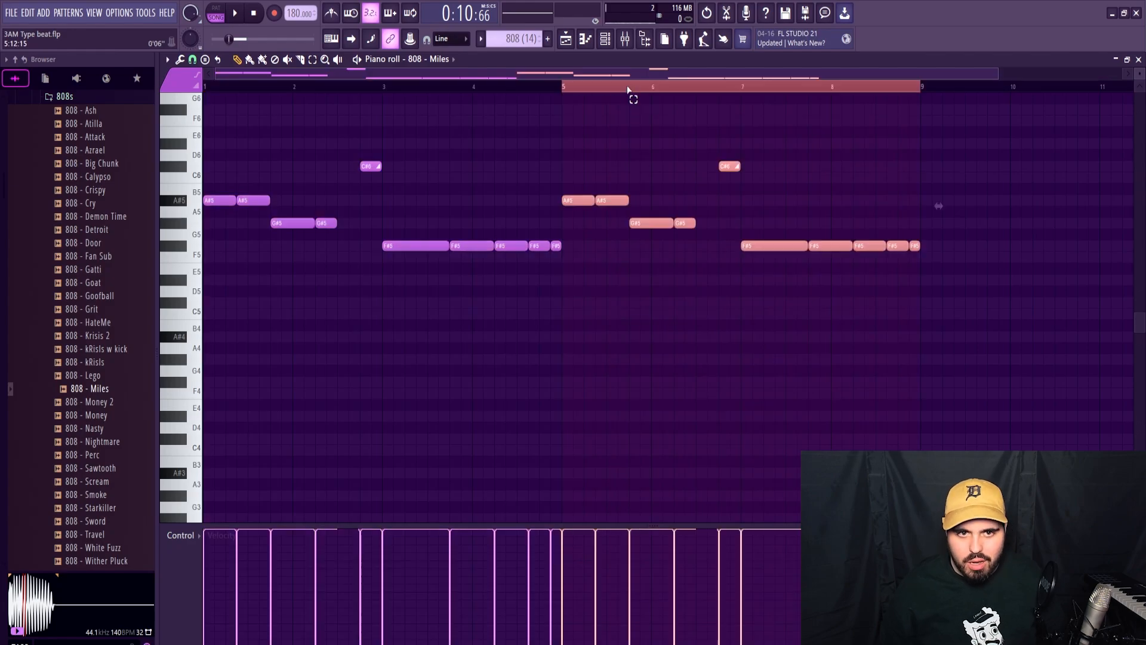
key("ctrl+d")
key("space")
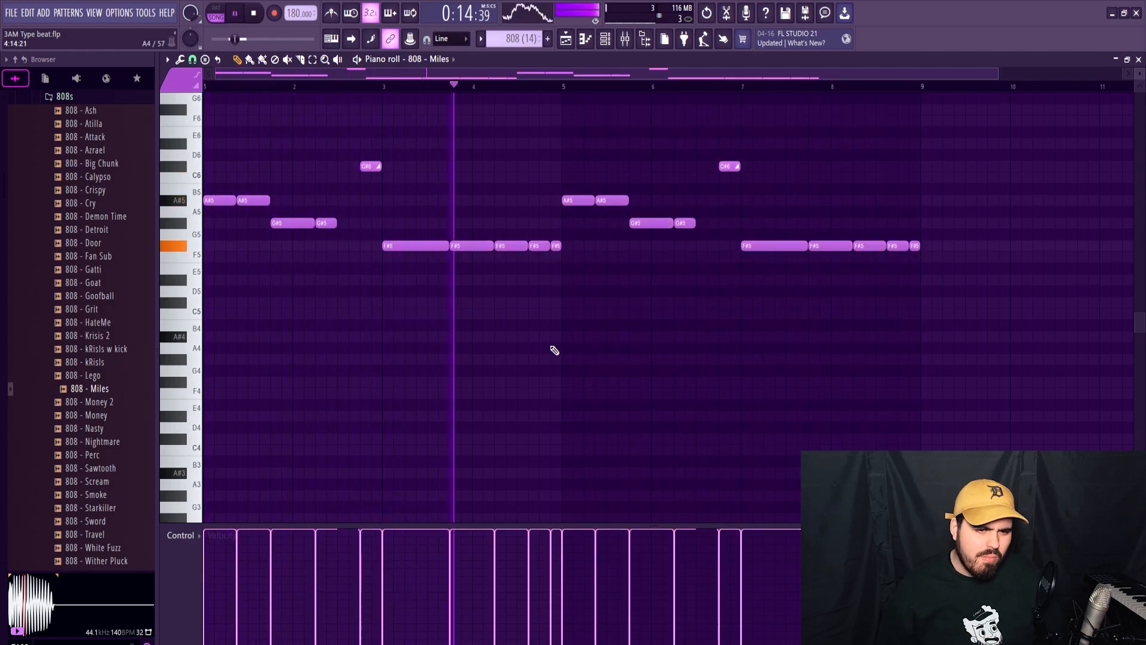
key("space")
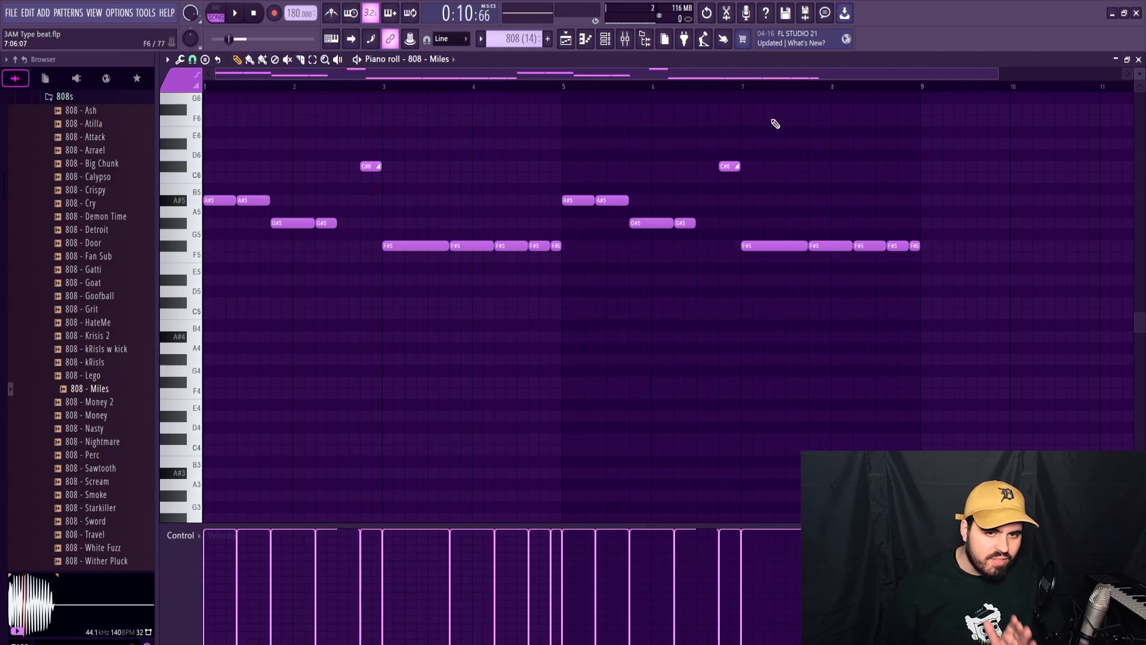
Stretch all the KICK (15) notes from four bars to eight bars and audition the pattern.
key("space")
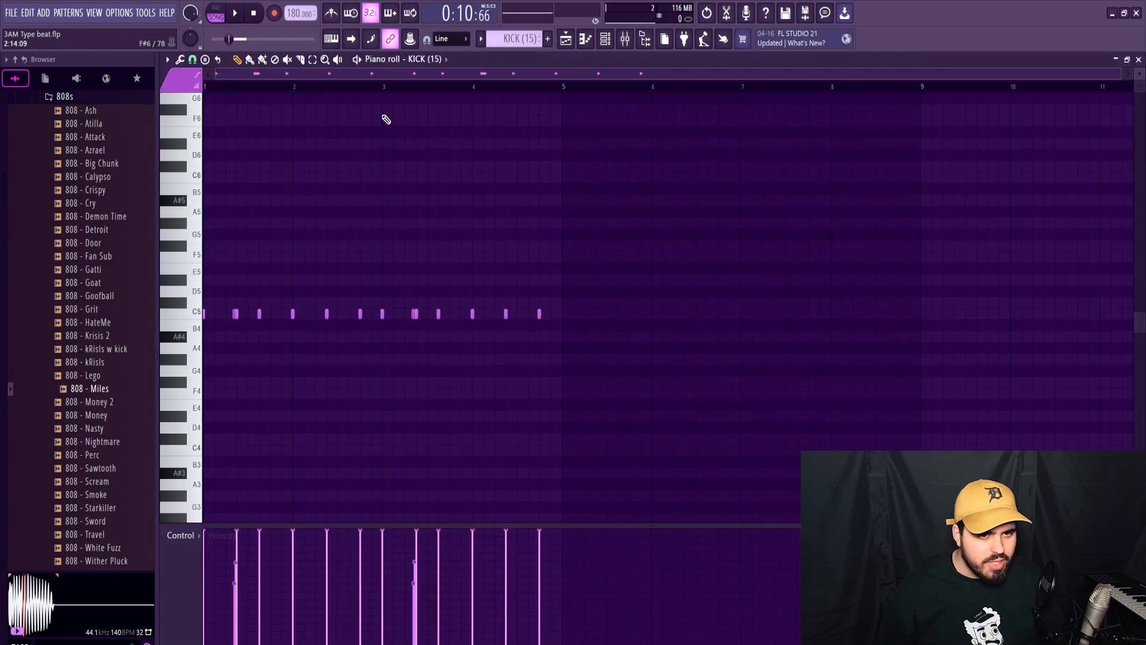
key("ctrl+a")
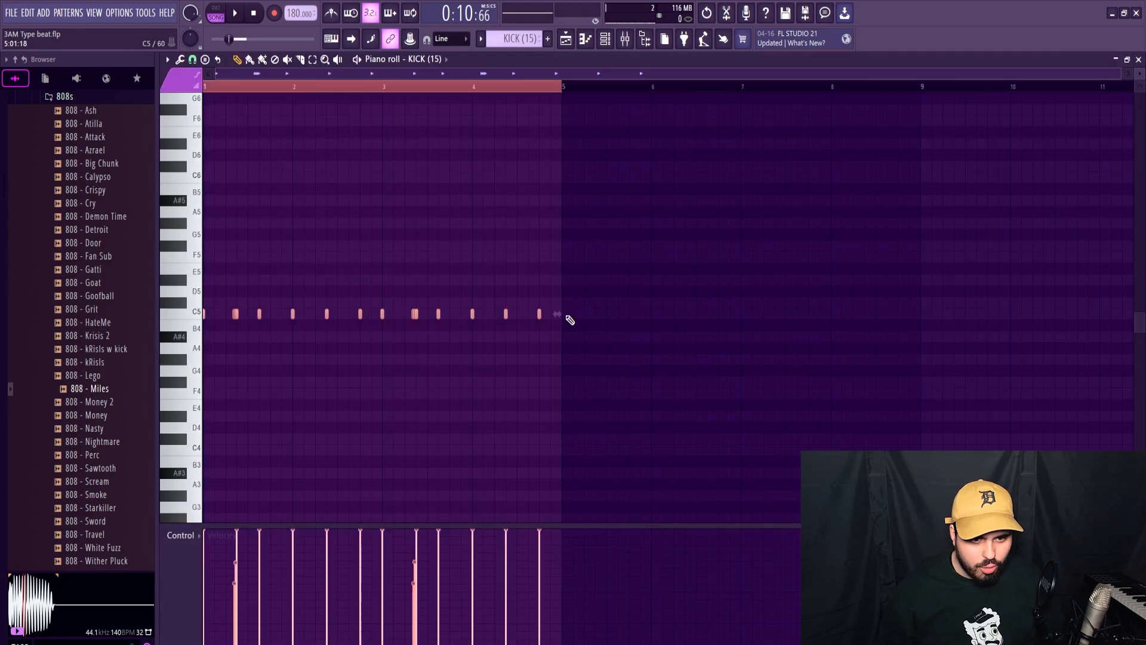
left_click_drag(558, 314, 878, 317)
key("space")
left_click(275, 283)
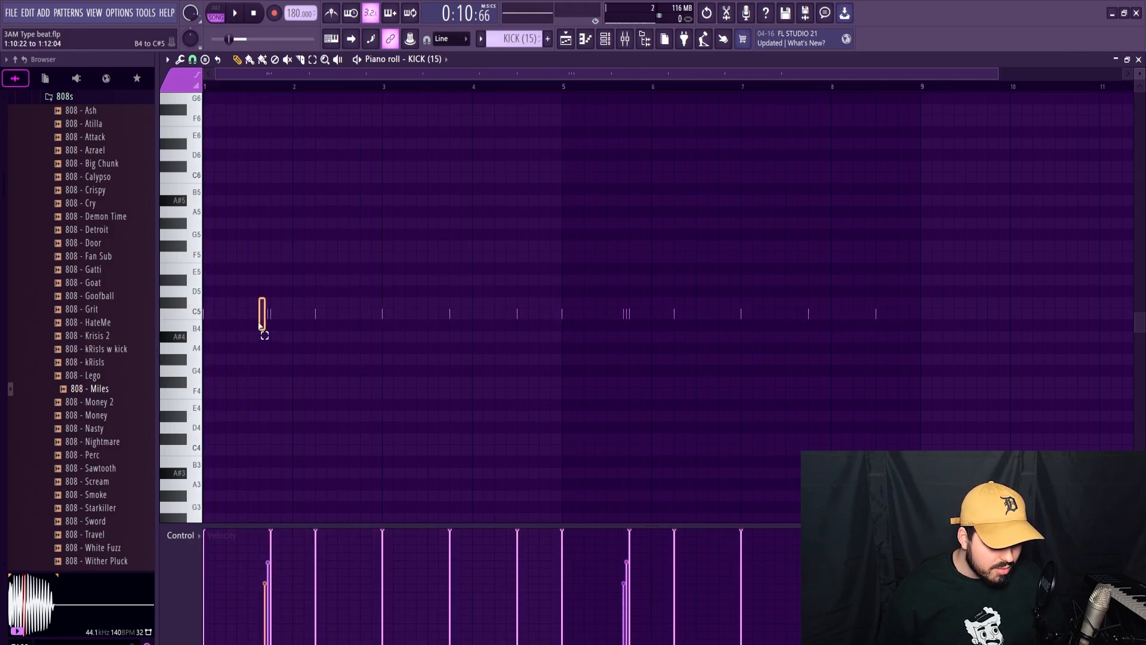
key("space")
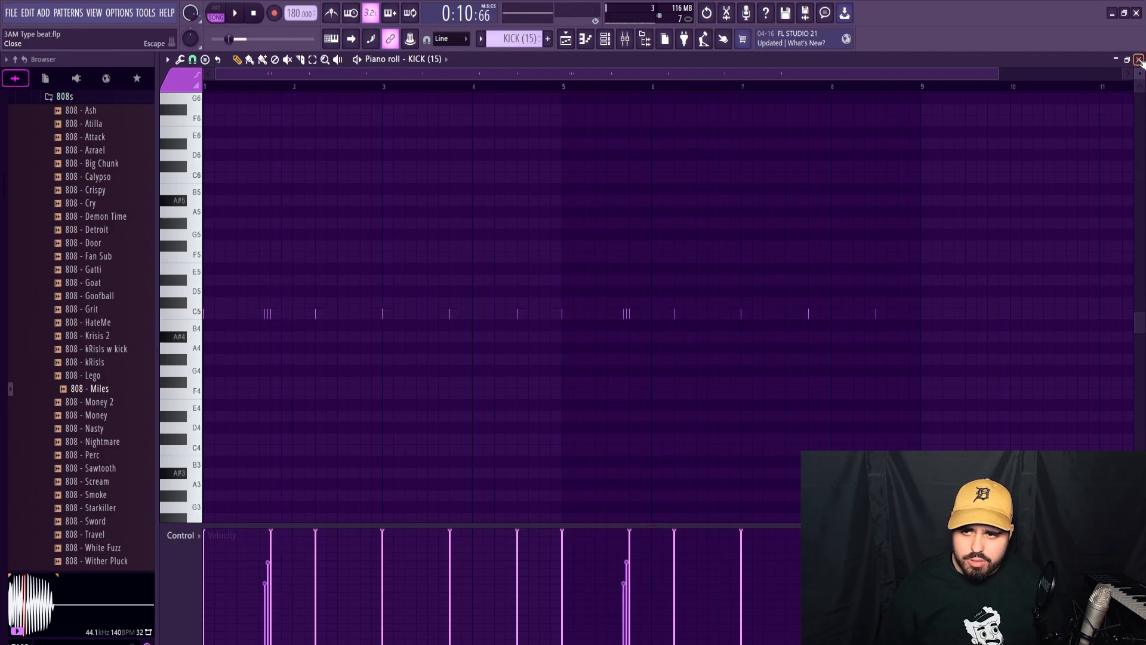
Replace the KICK (15) channel's sample with Kick - Dawg from the Kicks folder and play the beat.
left_click(1138, 60)
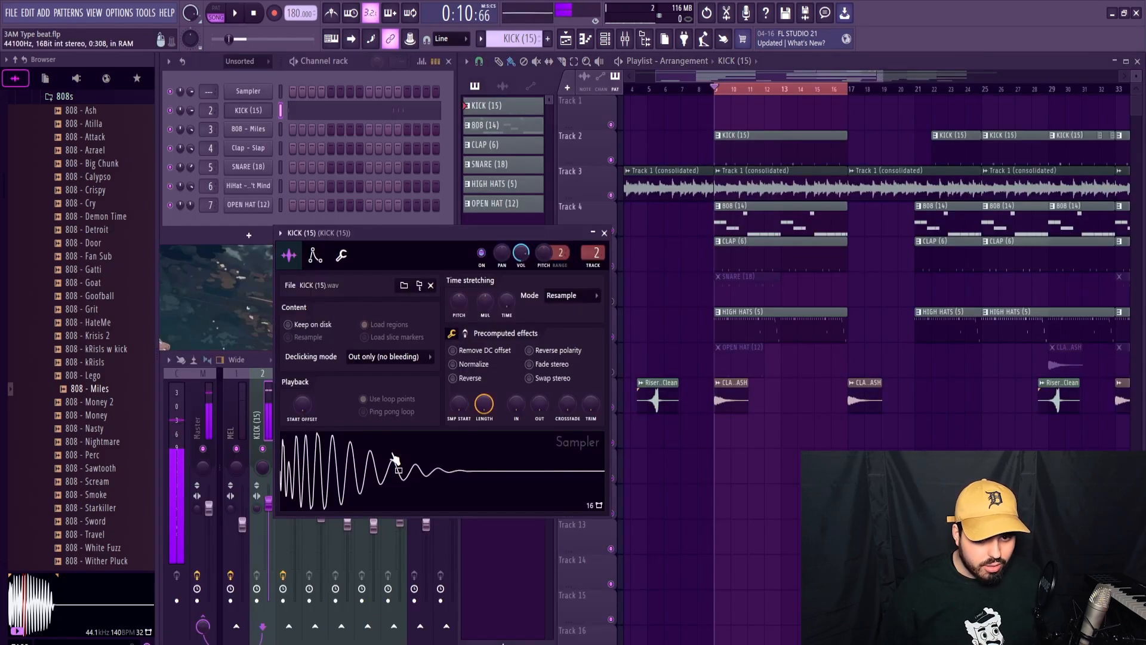
key("Escape")
scroll(77, 181, "up", 5)
left_click(91, 352)
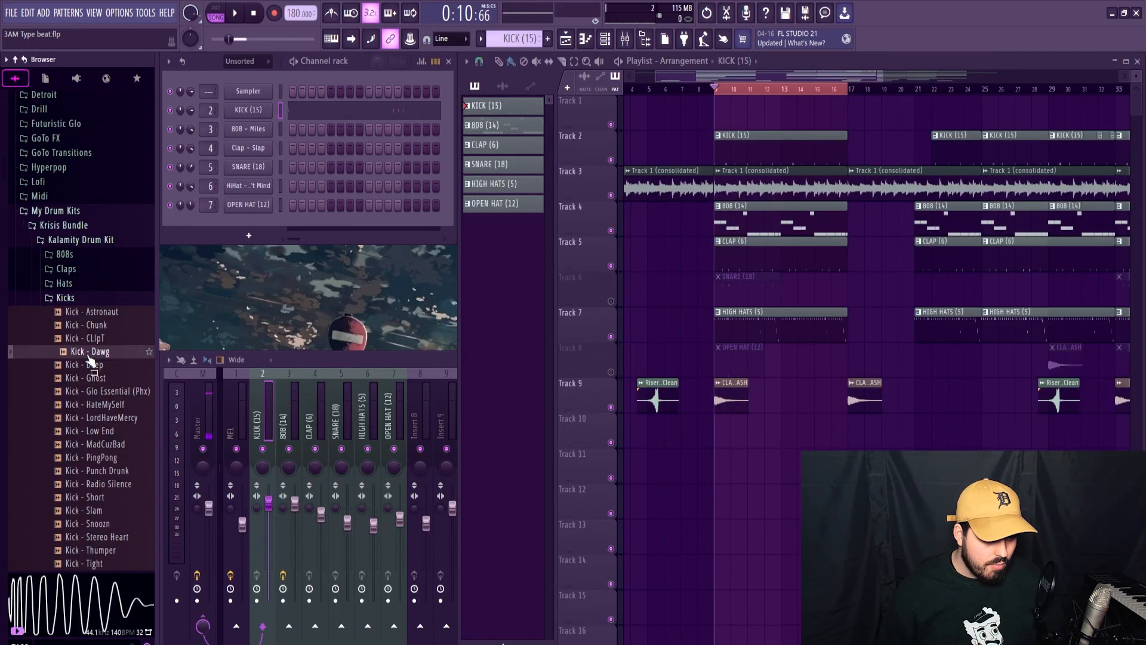
left_click_drag(90, 354, 248, 111)
key("space")
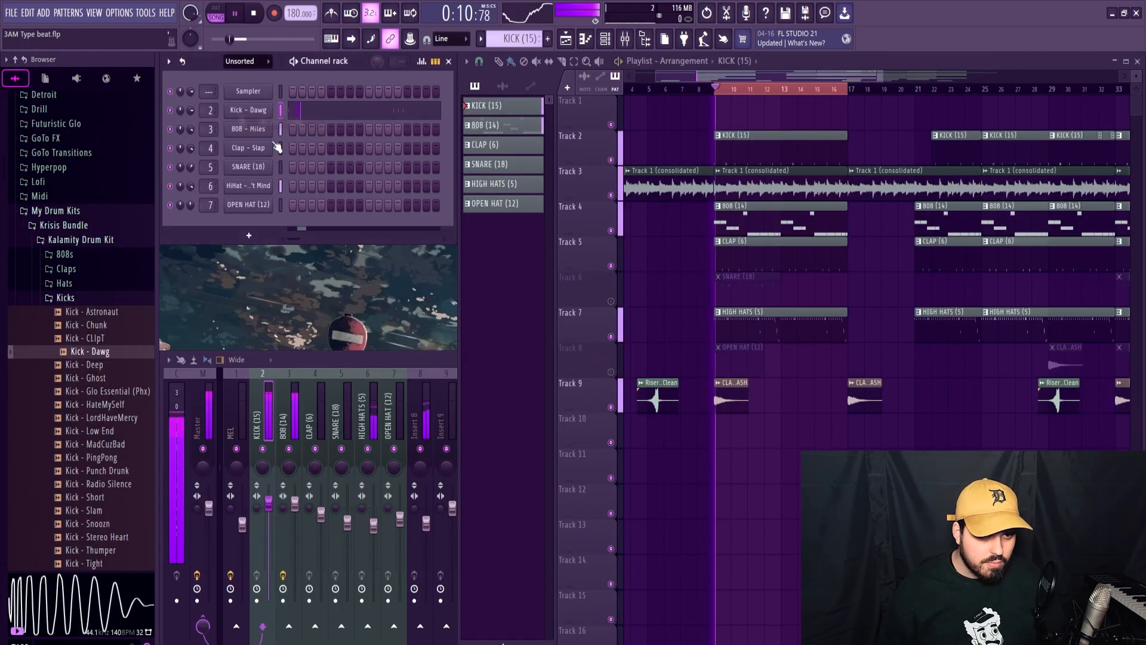
key("space")
In bar 1 of the kick pattern, remove the two roll hits before step 13, add a hit at step 7 and audition it.
left_click(308, 110)
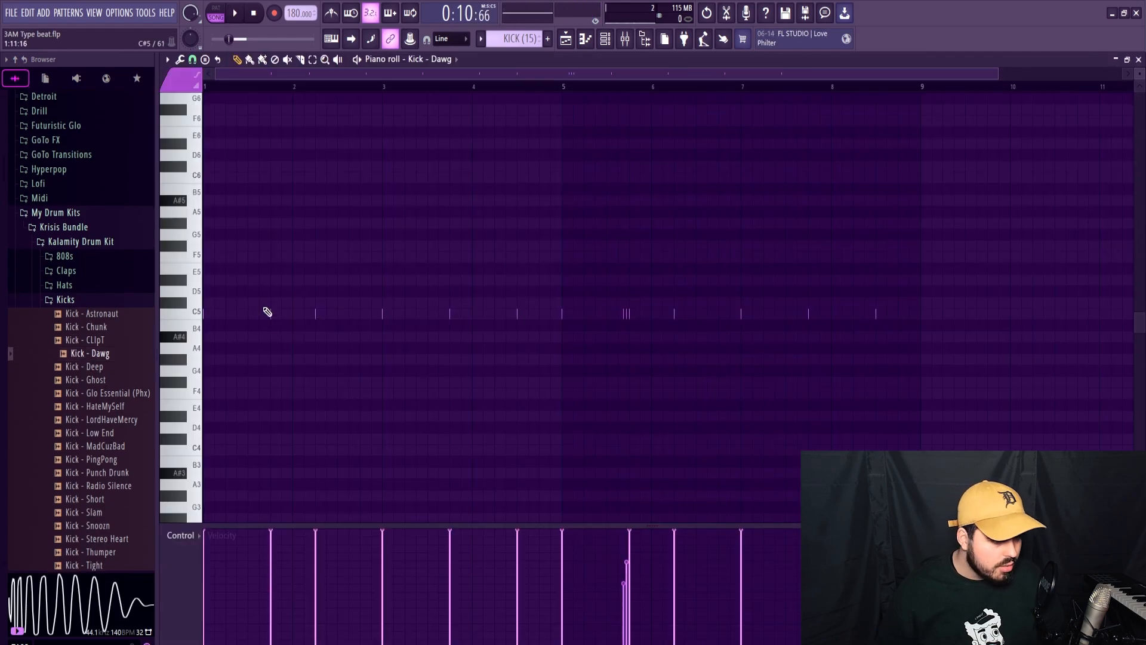
key("space")
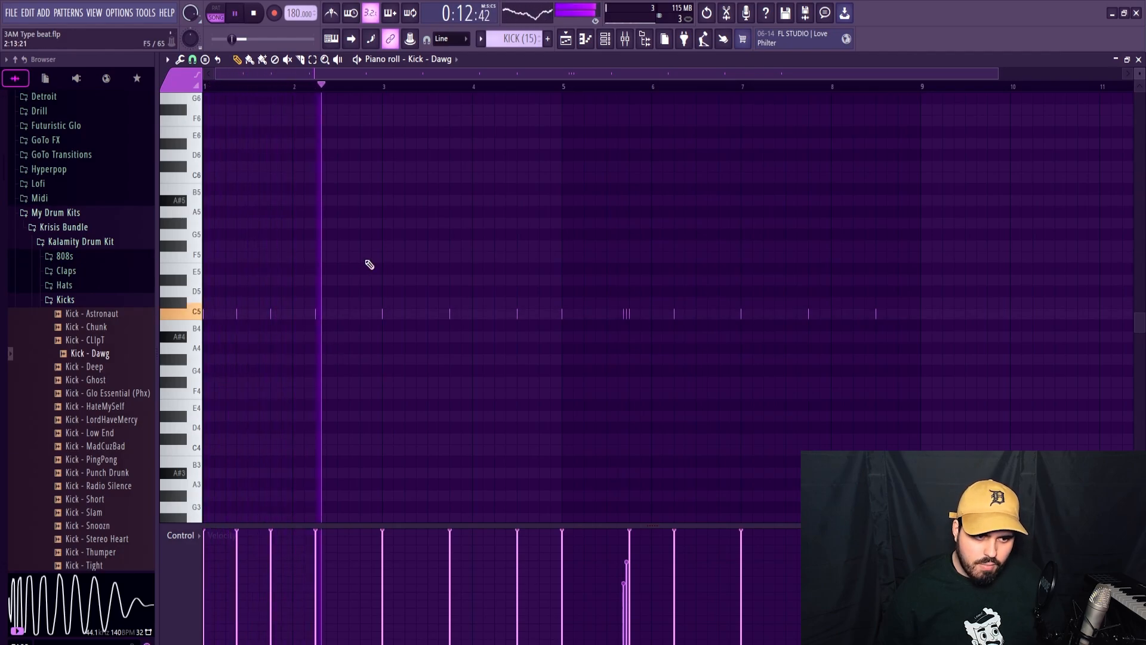
key("space")
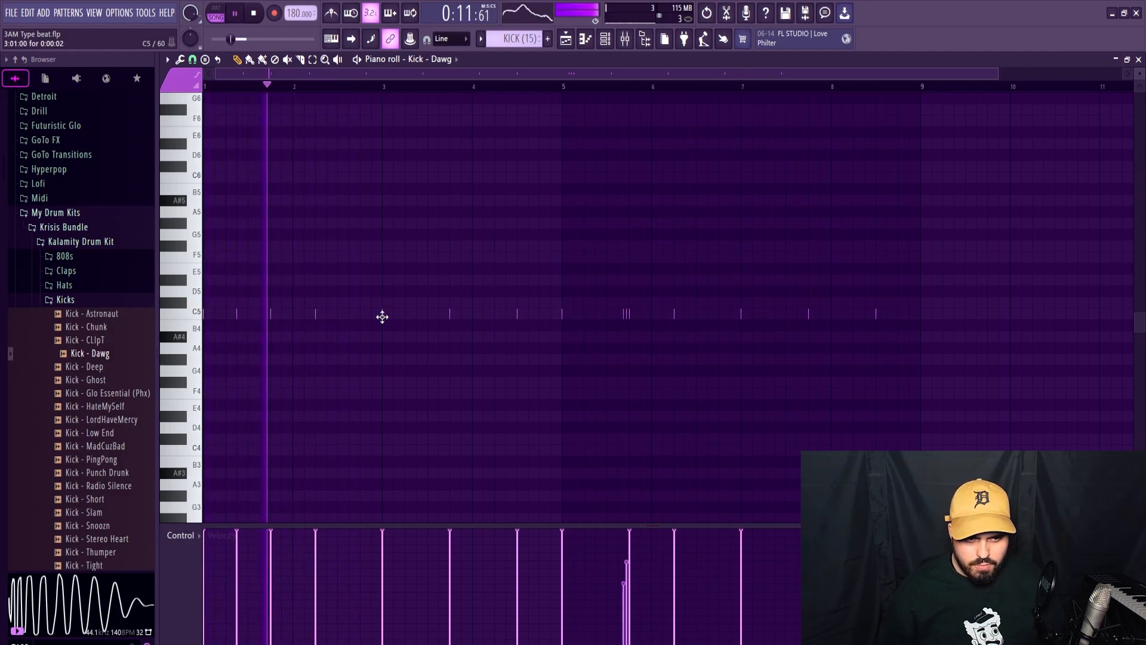
Replace the kick hit at step 13 of bar 3 with one at step 7 and audition the pattern.
left_click(418, 314)
left_click_drag(418, 316, 415, 317)
right_click(451, 316)
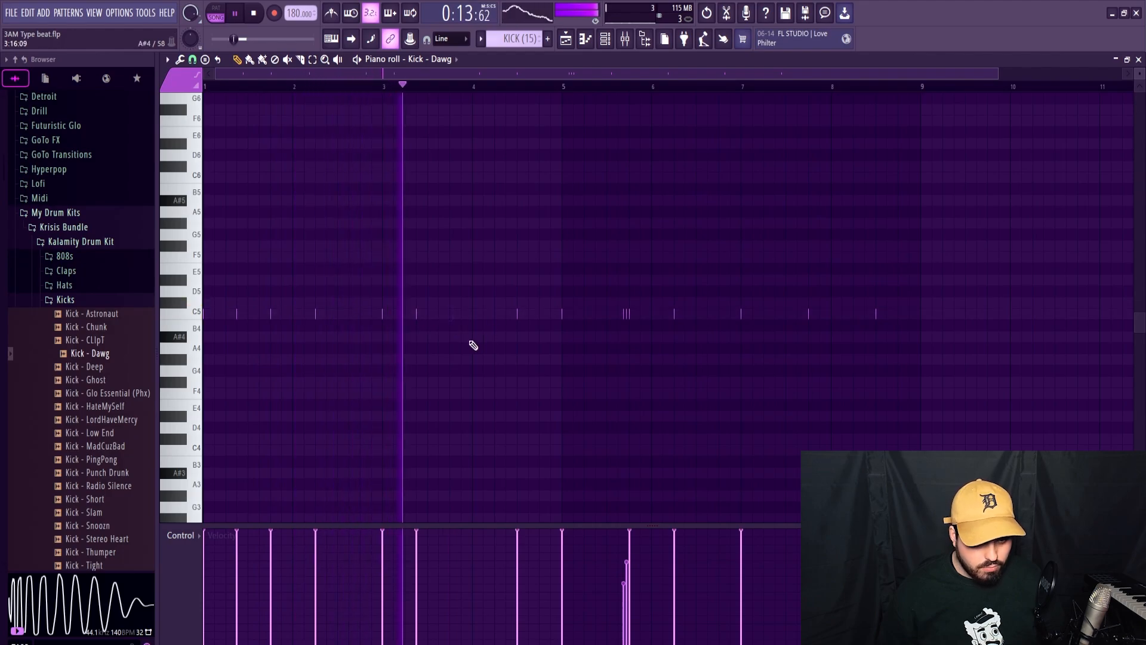
key("space")
key("space")
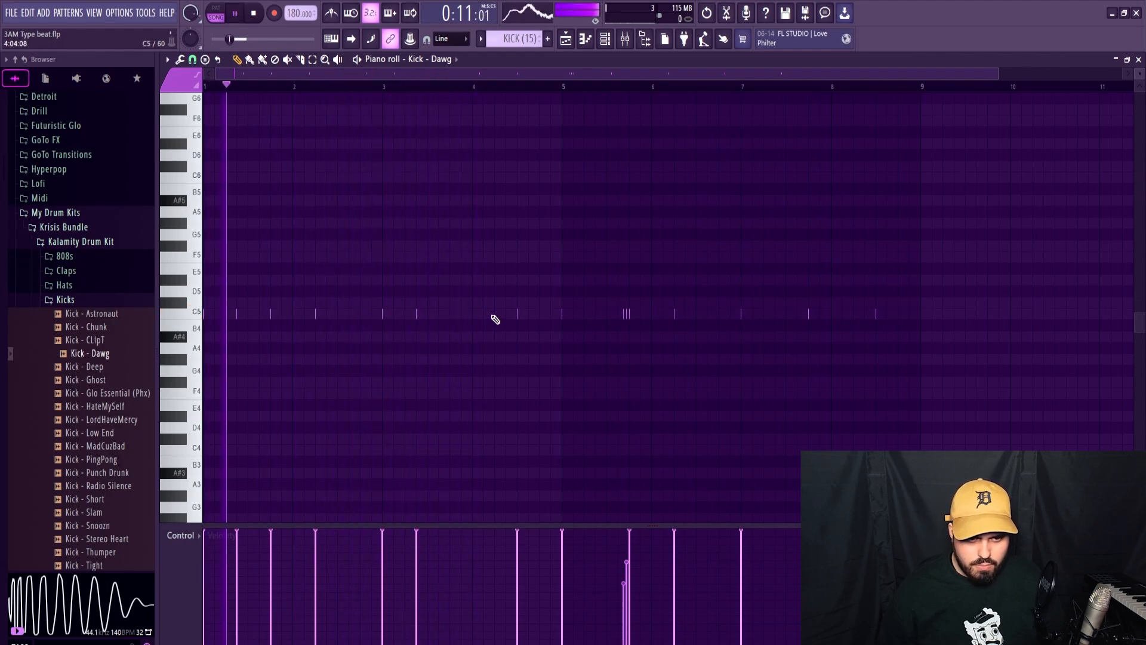
Replace the kick hit at step 9 of bar 4 with one at step 5 and add another at step 15.
left_click(495, 317)
right_click(517, 318)
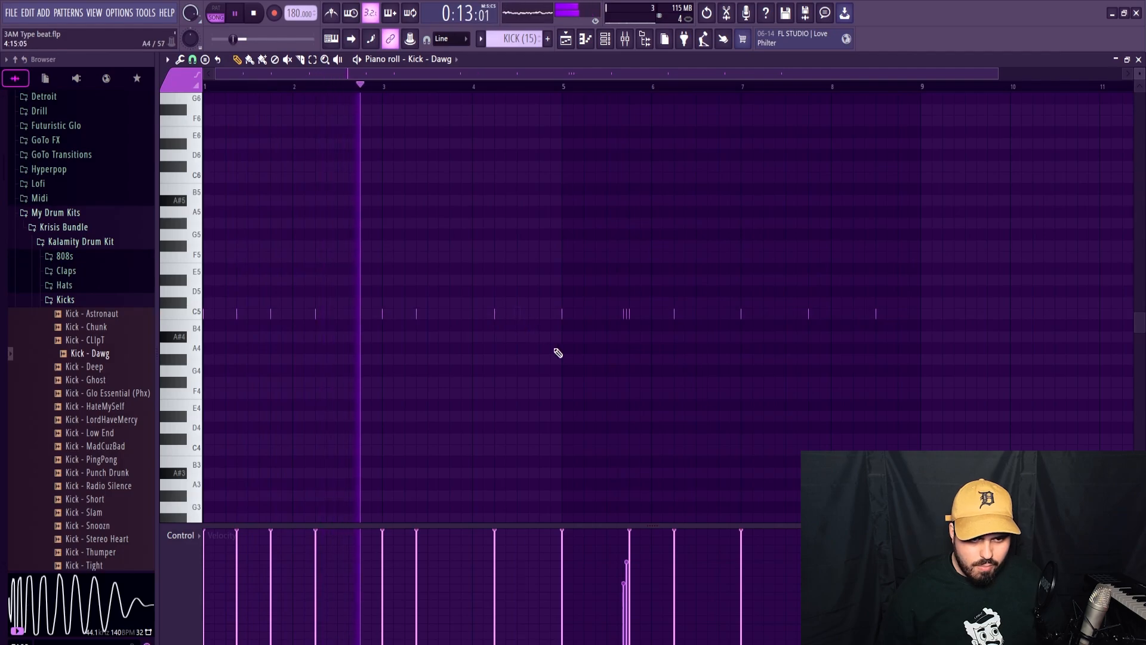
left_click(550, 318)
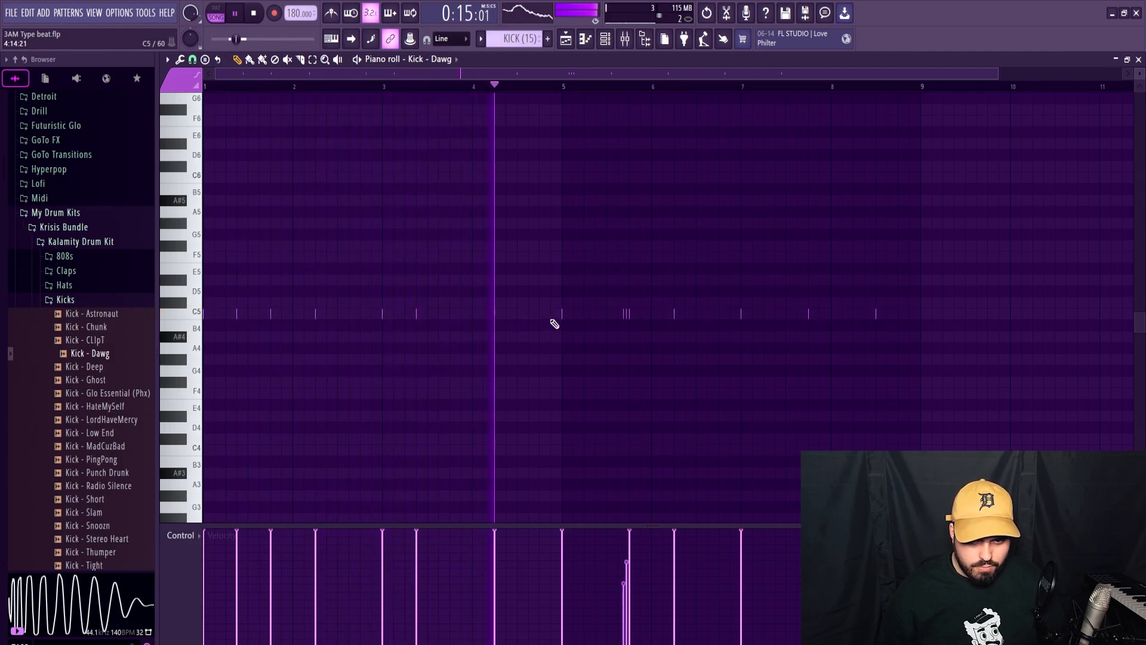
key("space")
Replace the kick hits in bars 5 to 8 with a copy of bars 1 to 4 and play the result.
left_click_drag(555, 287, 992, 389)
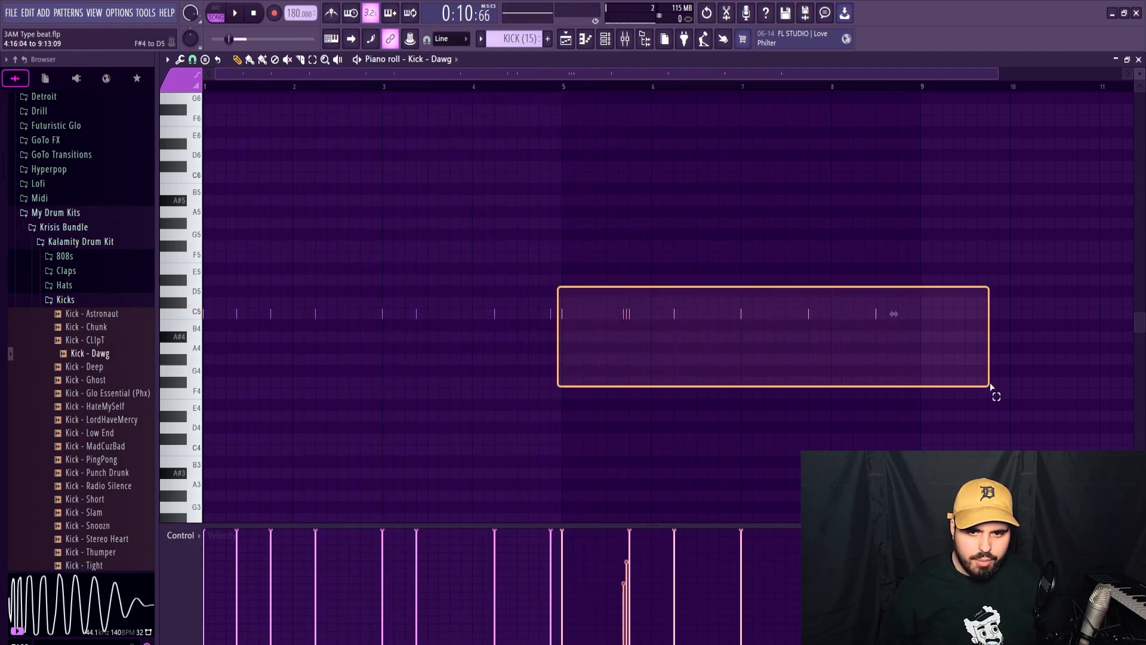
key("Delete")
left_click_drag(566, 89, 208, 95)
key("ctrl+b")
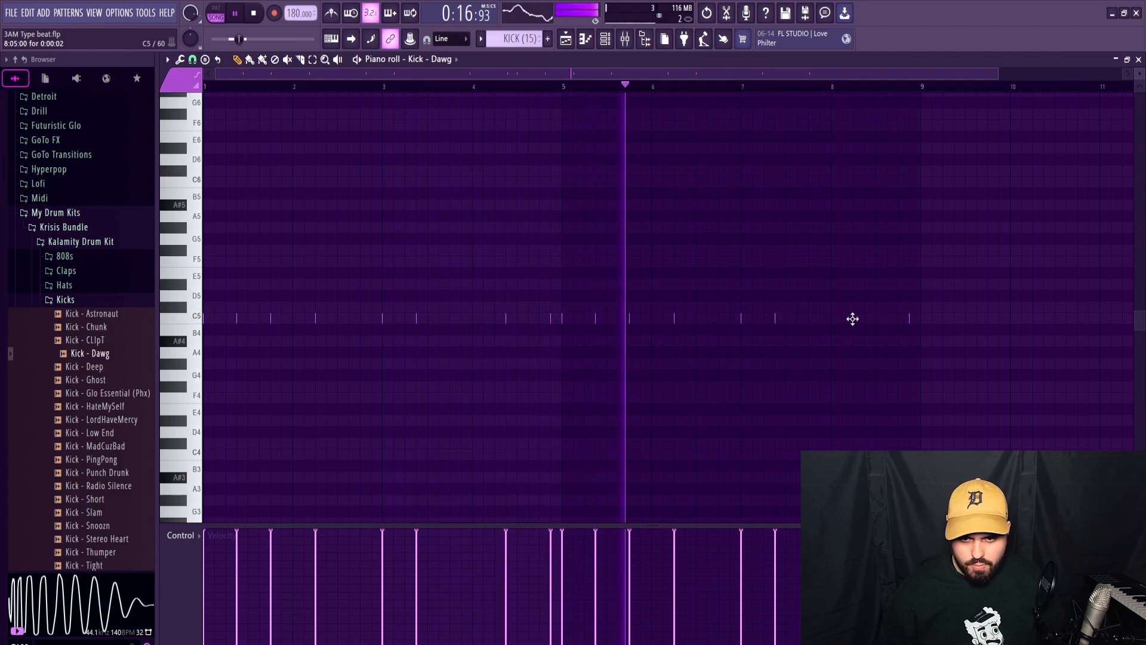
key("space")
Audition the arrangement from bar 9, unmute the snare track and open the SNARE (18) pattern in the piano roll.
left_click(1138, 60)
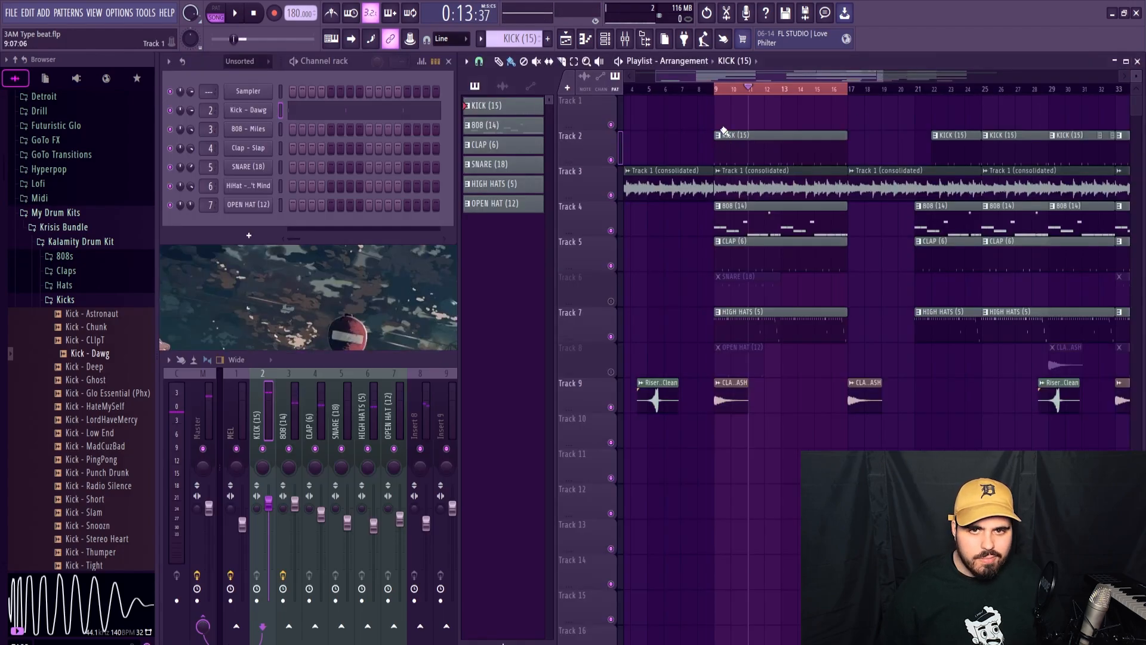
key("space")
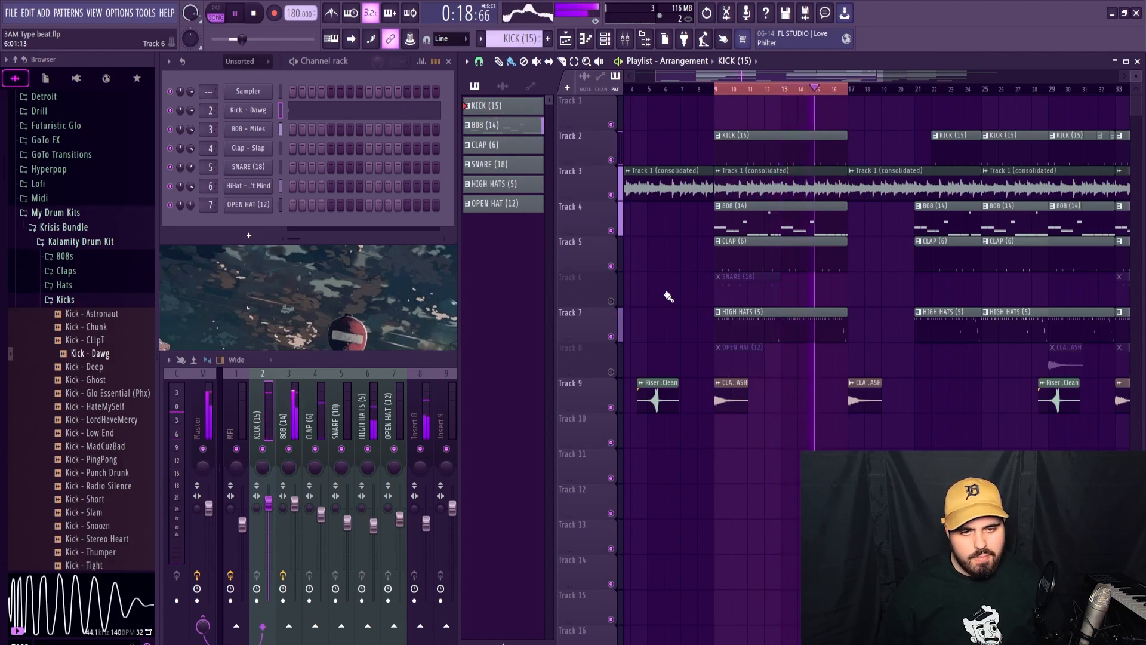
left_click(611, 301)
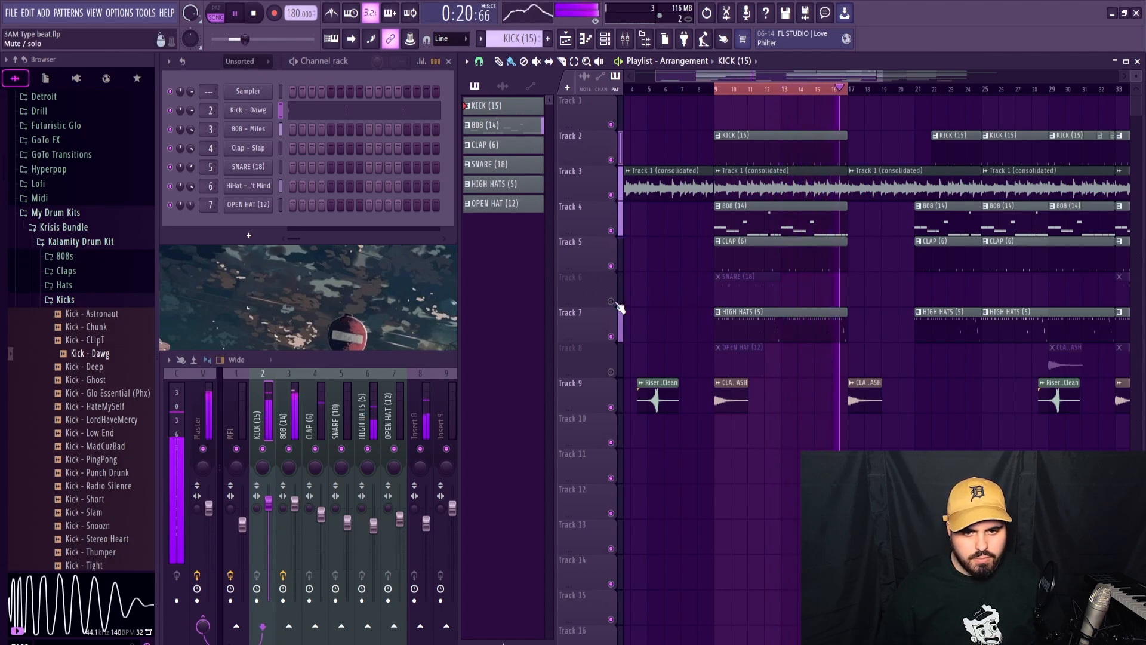
key("space")
right_click(261, 171)
left_click(296, 166)
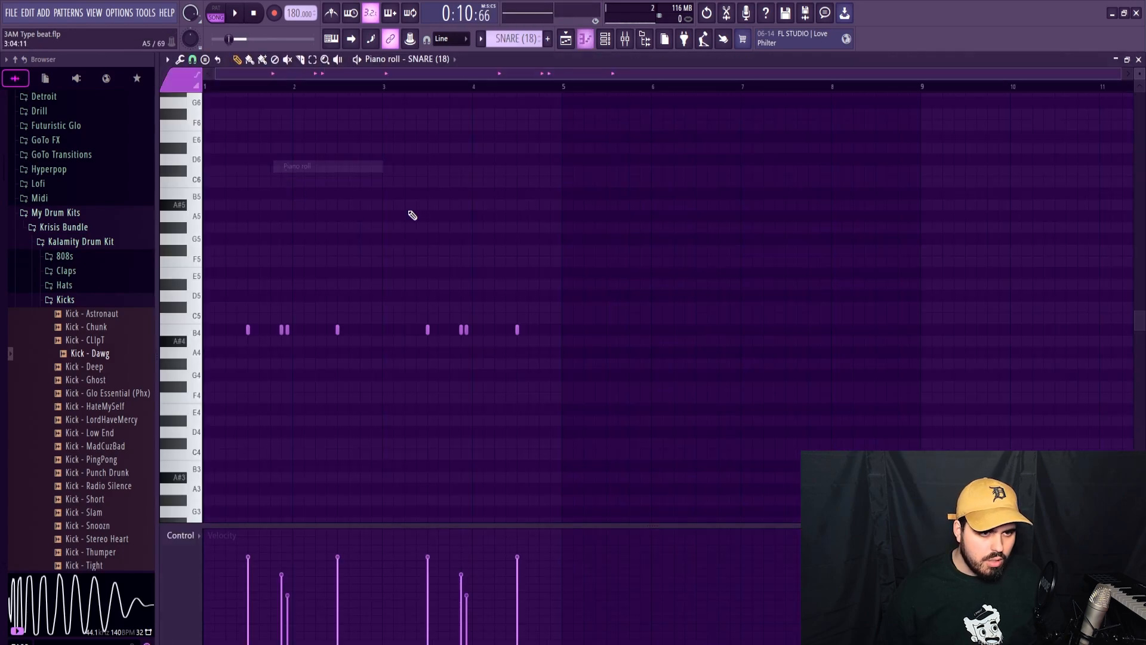
Try to stretch all the snare notes from four bars to eight bars.
key("ctrl+a")
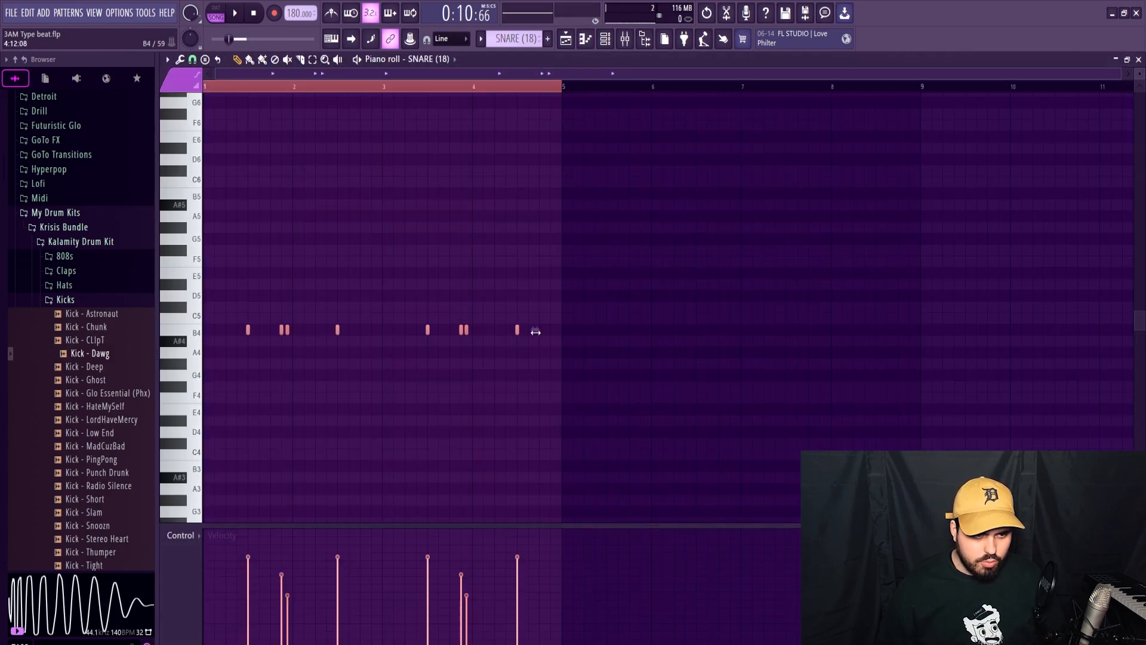
left_click_drag(536, 332, 895, 341)
key("ctrl+z")
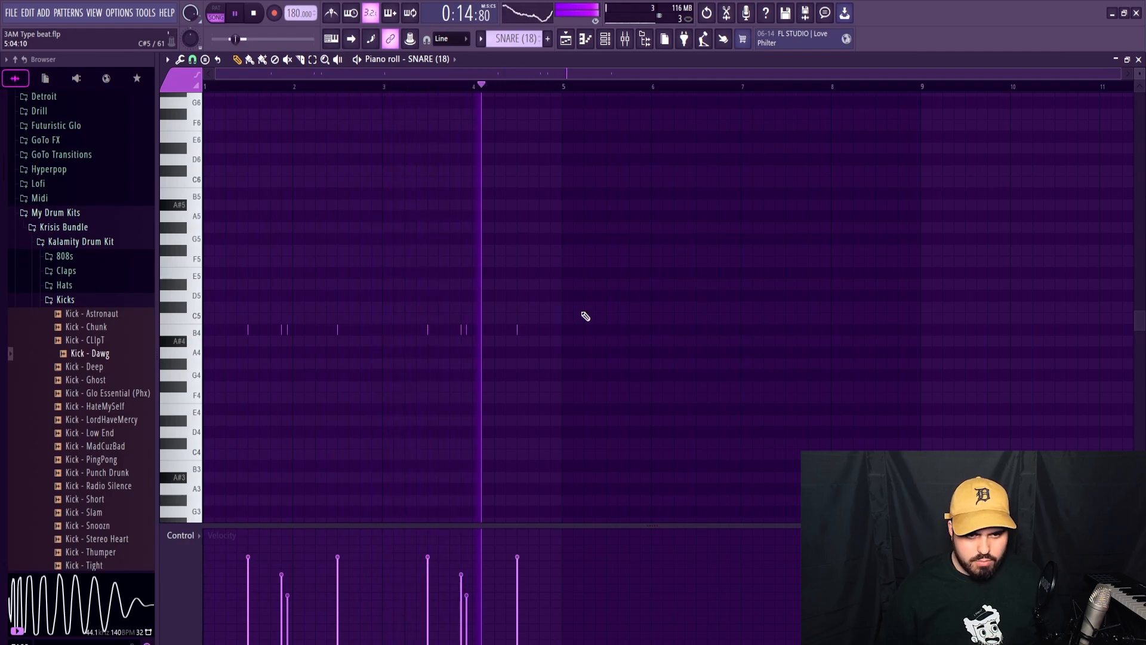
Add B4 snare hits at step 3 of bars 2 and 4 with slightly lowered velocity, then audition the pattern.
key("space")
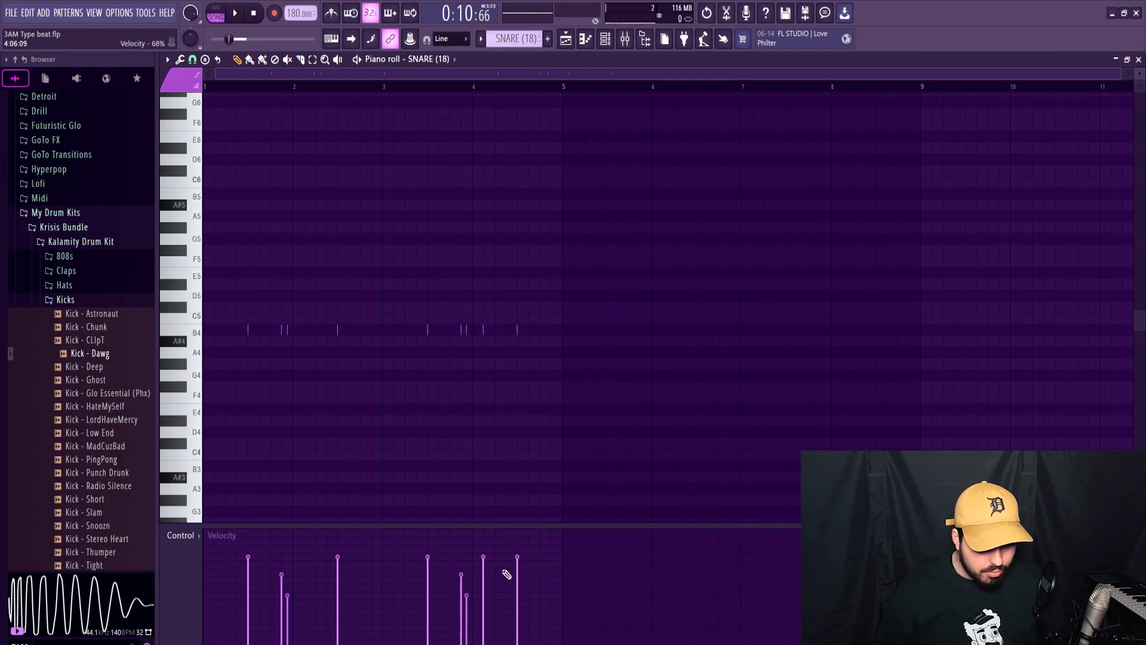
left_click_drag(481, 585, 484, 571)
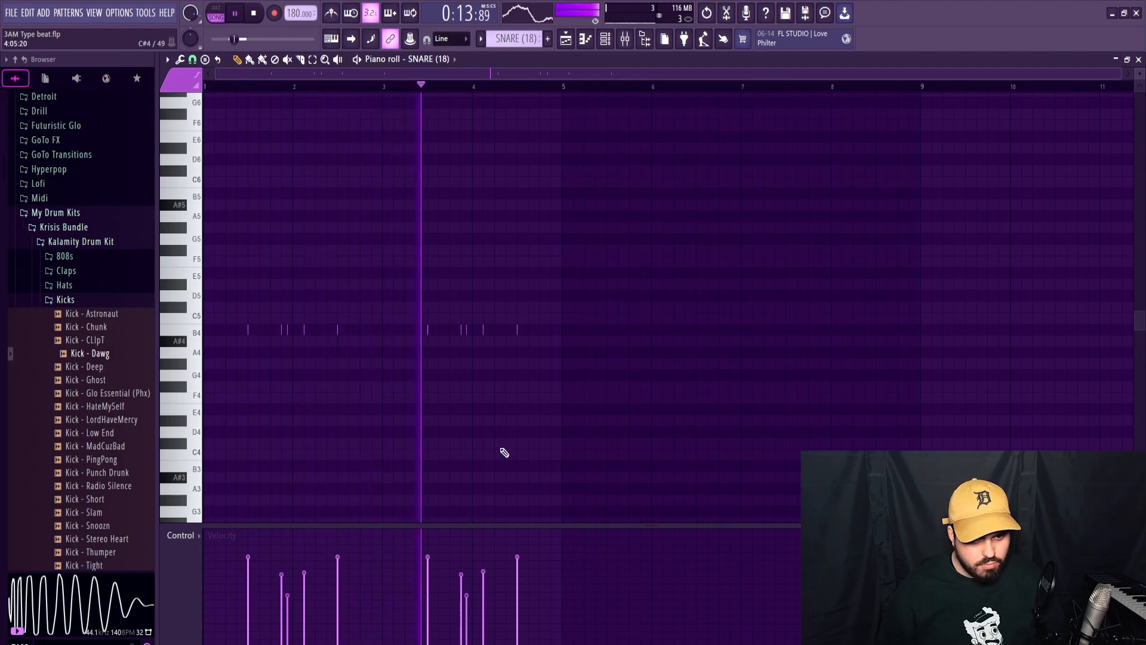
key("space")
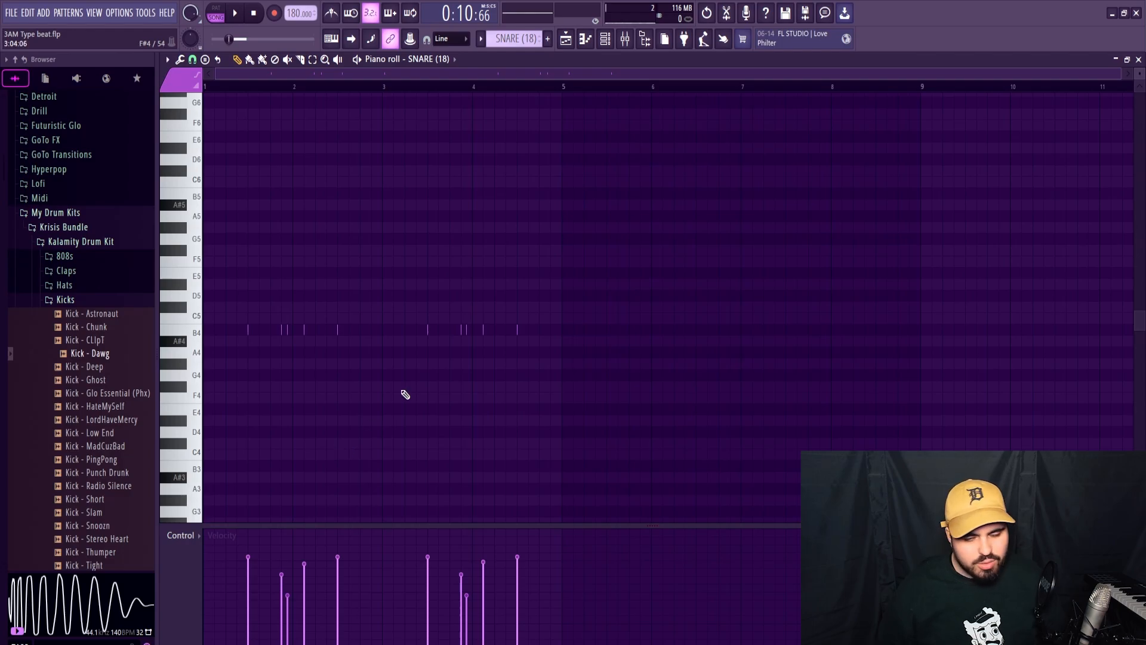
key("space")
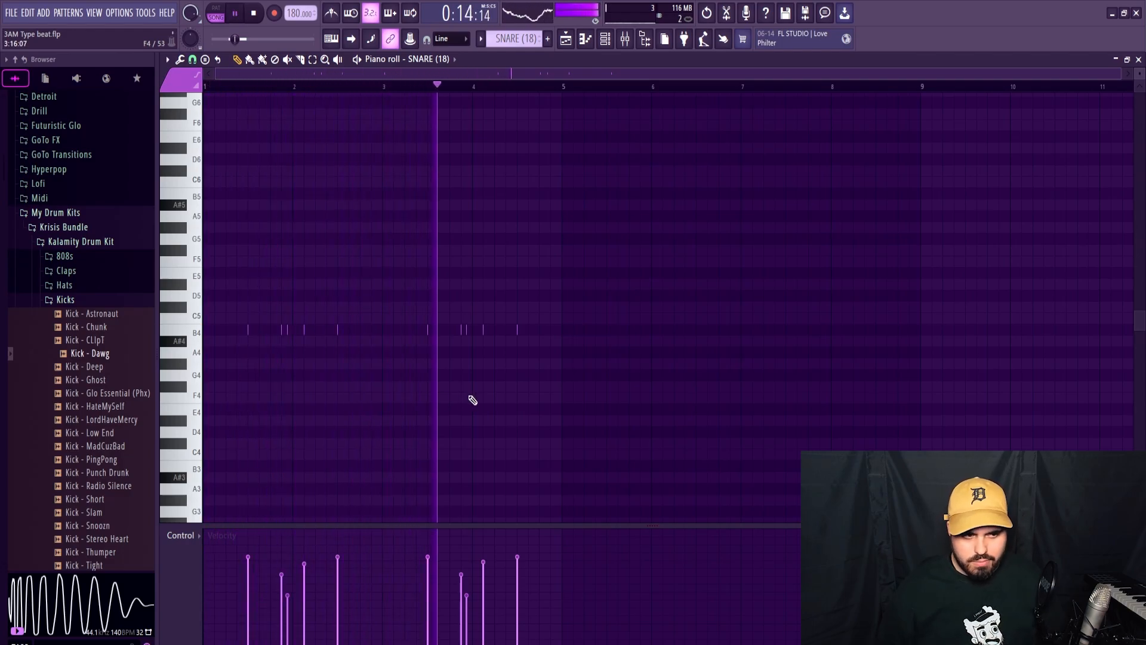
Audition the beat with the SNARE (18) pattern from bar 9 and select the snare channel.
key("space")
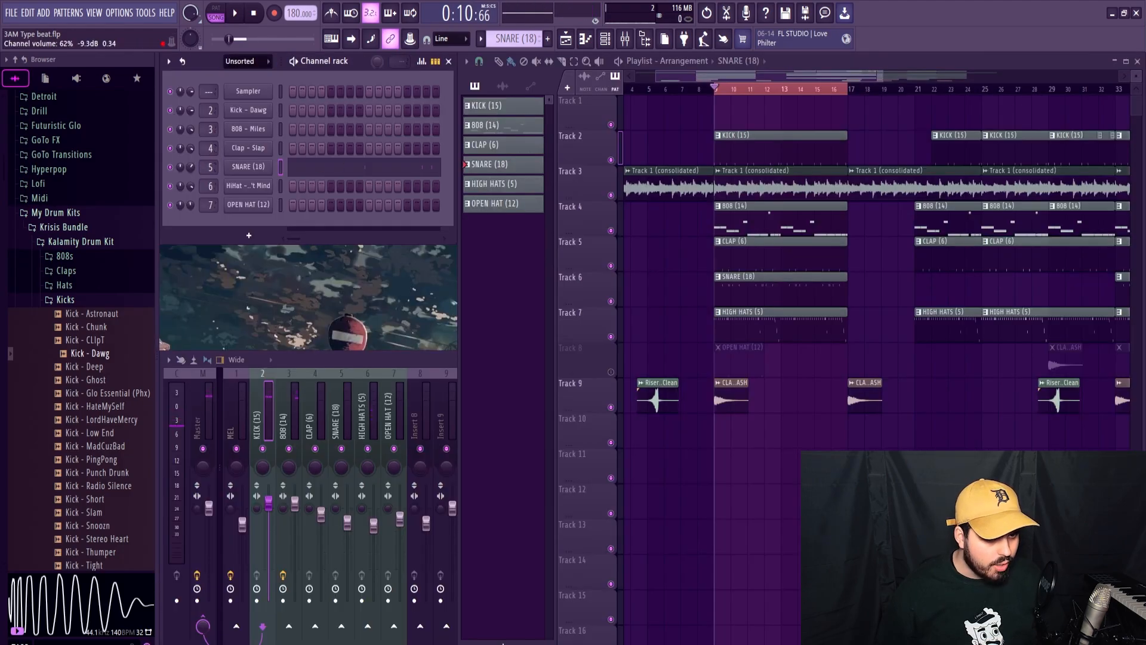
key("space")
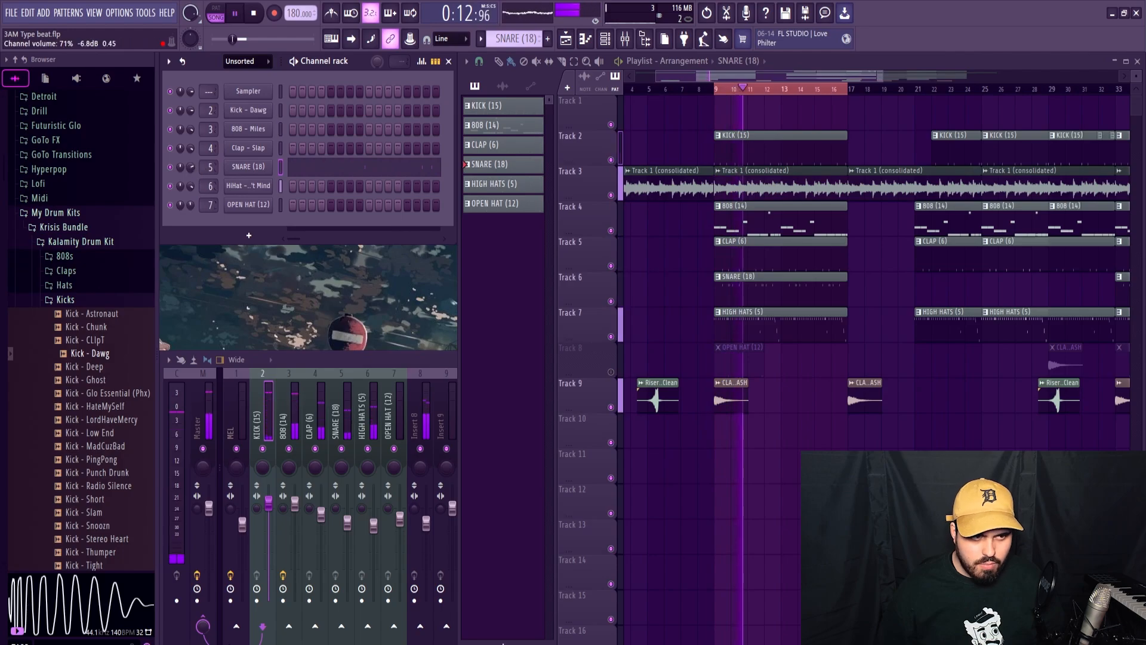
left_click(248, 167)
key("space")
left_click(526, 151)
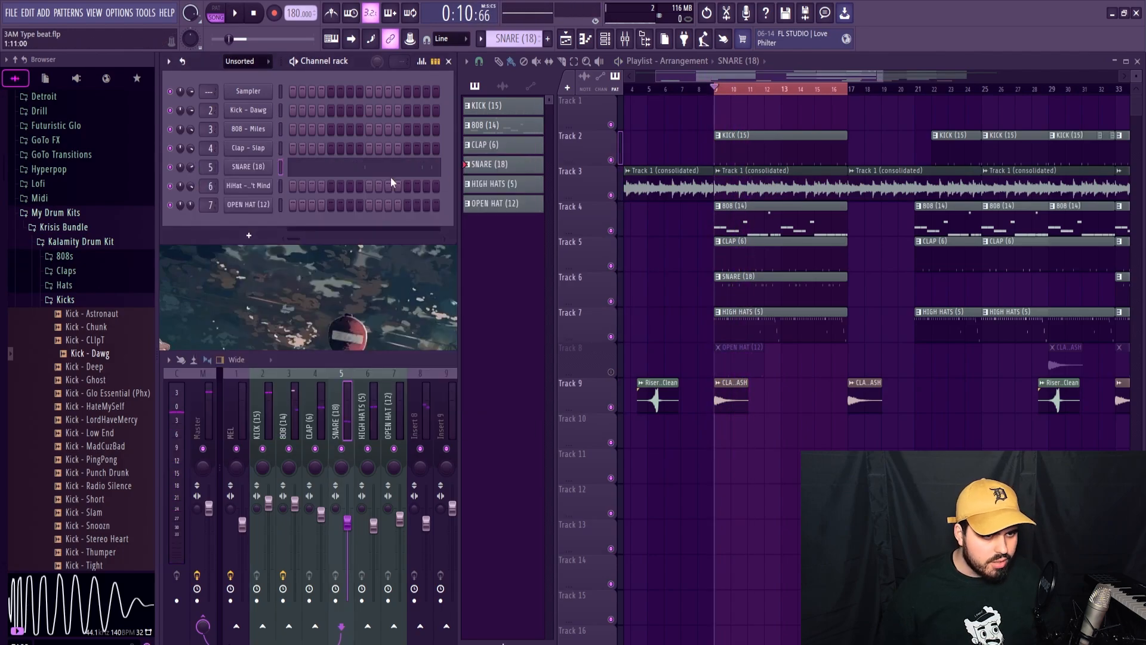
key("space")
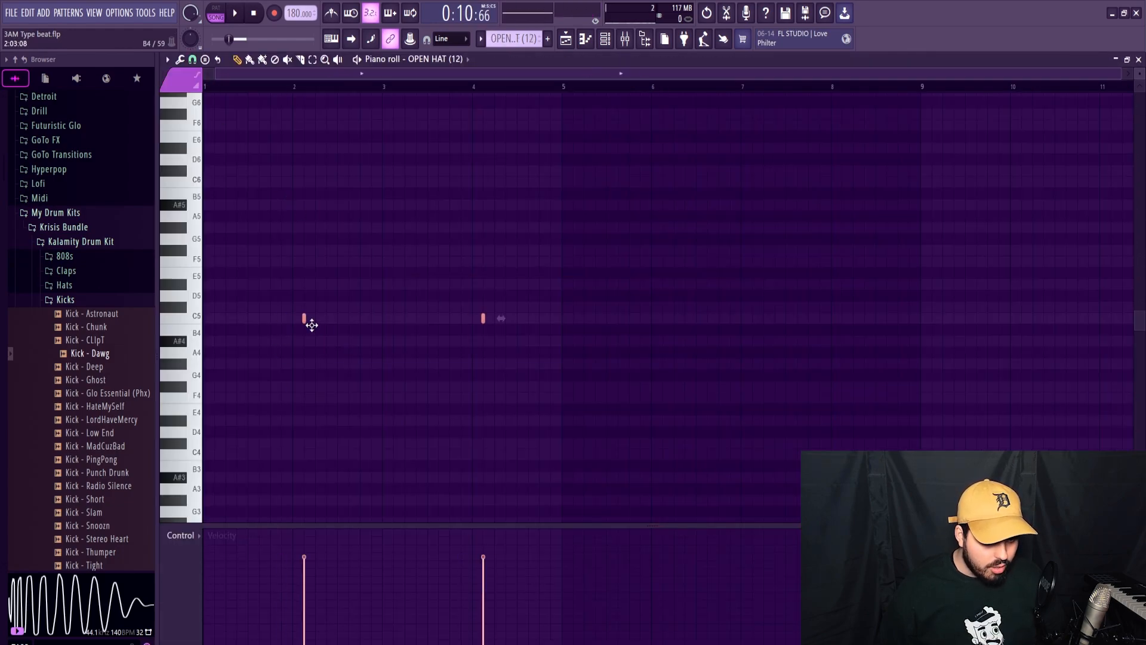
Unmute the open hat track, load the rio - stack open hat sample into the OPEN HAT (12) channel, and play the beat.
left_click(382, 436, "ctrl")
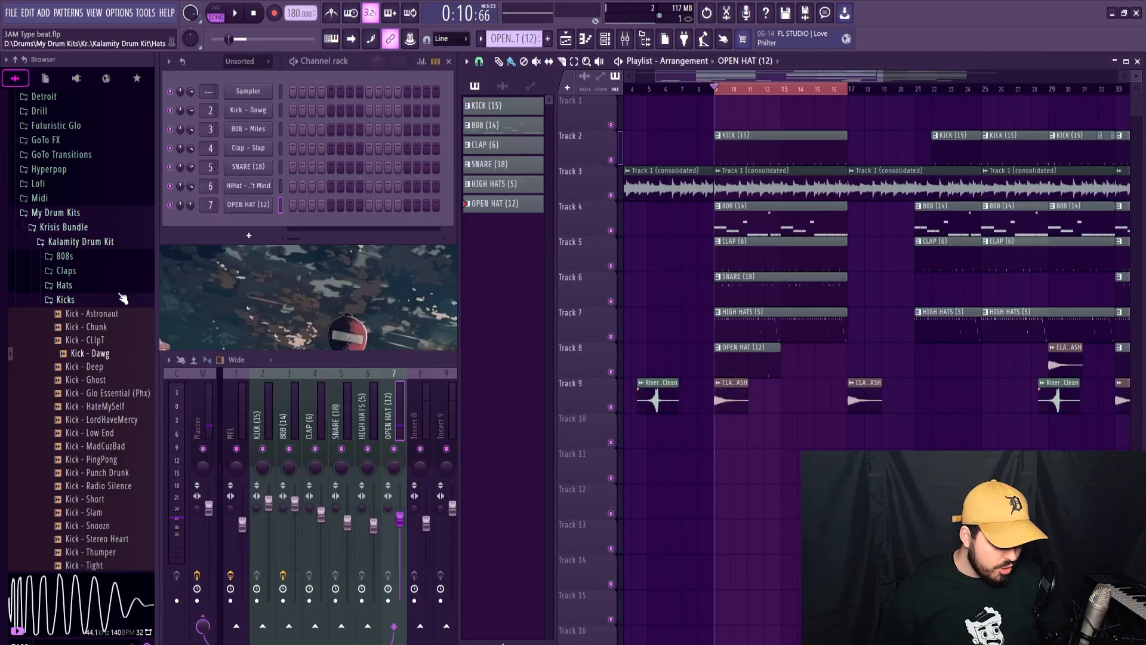
left_click(70, 301)
left_click(83, 314)
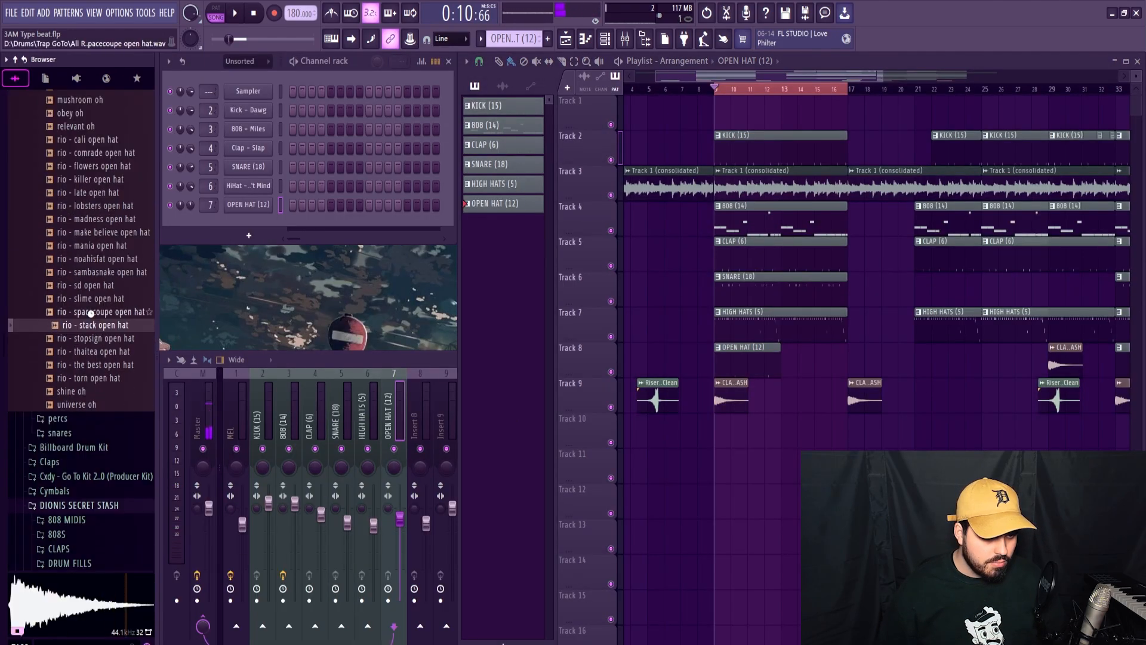
left_click(89, 311)
left_click_drag(95, 324, 271, 216)
key("space")
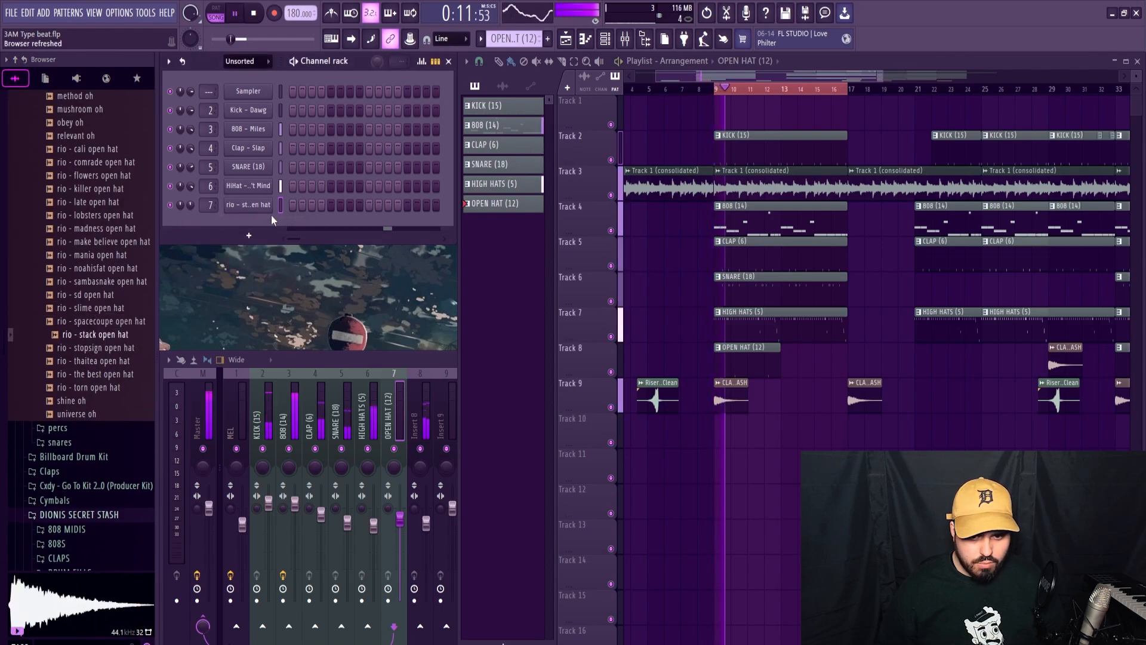
Shift the C5 open hat hits to step 5 of bars 2 and 4, and duplicate them into bars 6 and 8.
right_click(260, 208)
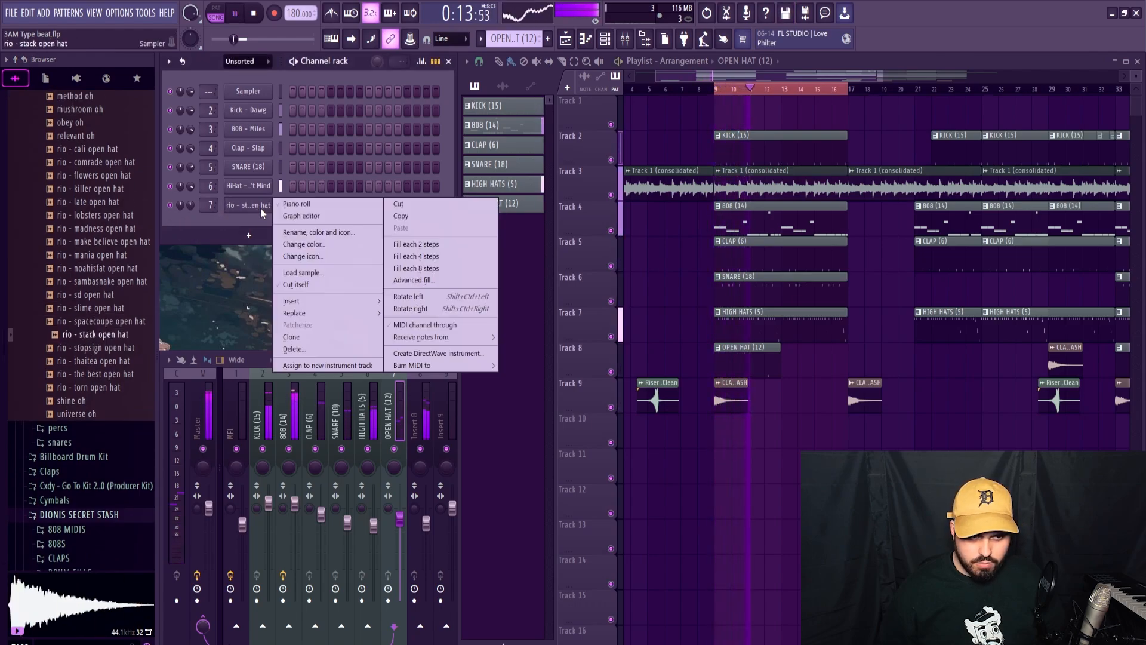
left_click(334, 202)
key("ctrl+b")
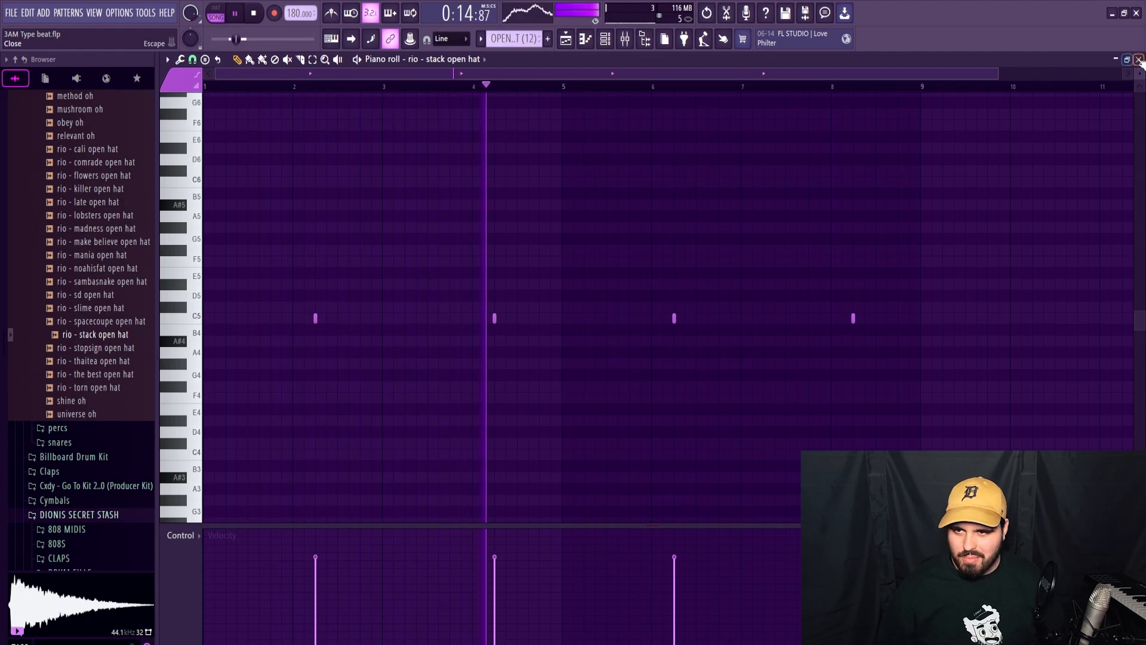
left_click(1138, 59)
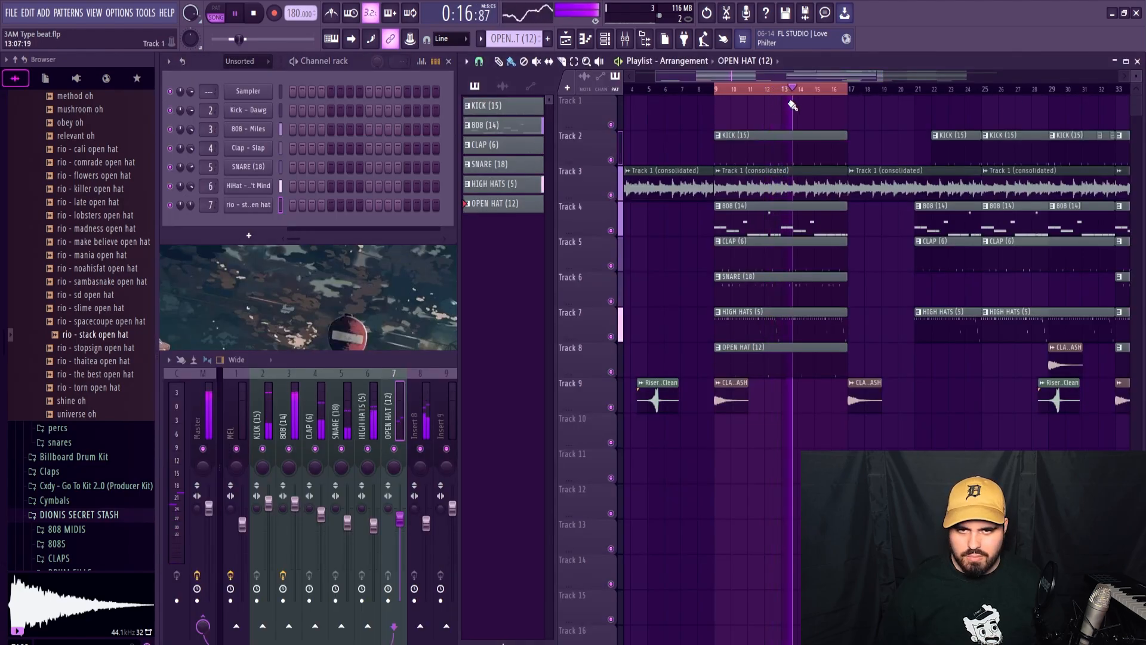
Mute the 808, clap, snare and hat mixer tracks so that KICK (15) is the only active drum, and play from bar 9.
left_click(375, 361)
key("space")
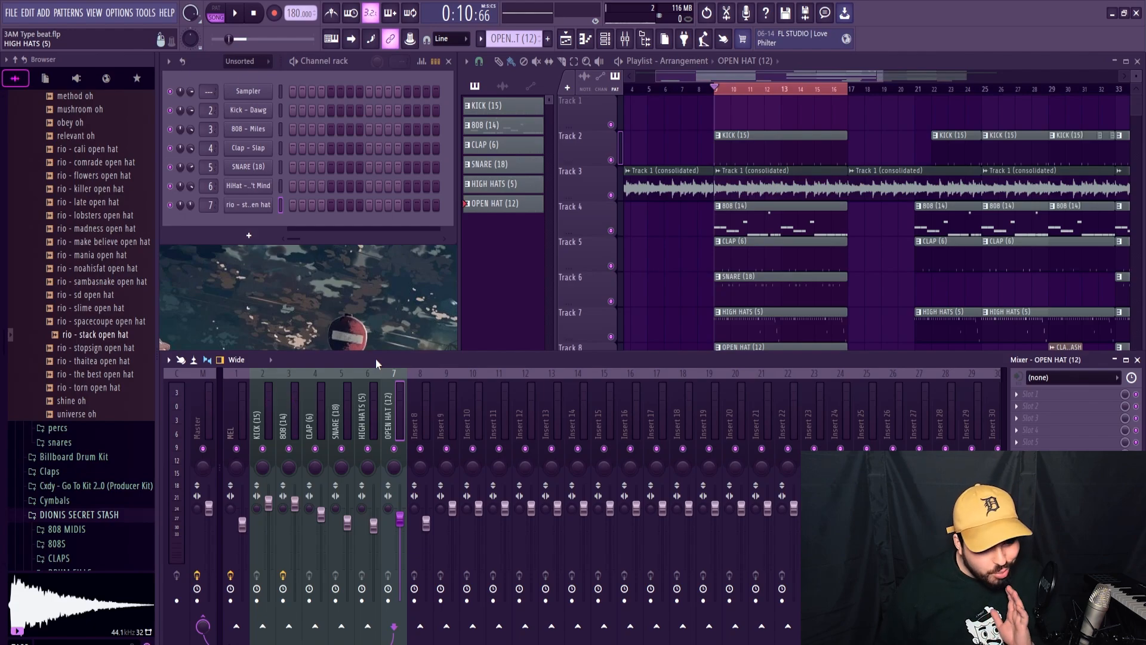
left_click(259, 429)
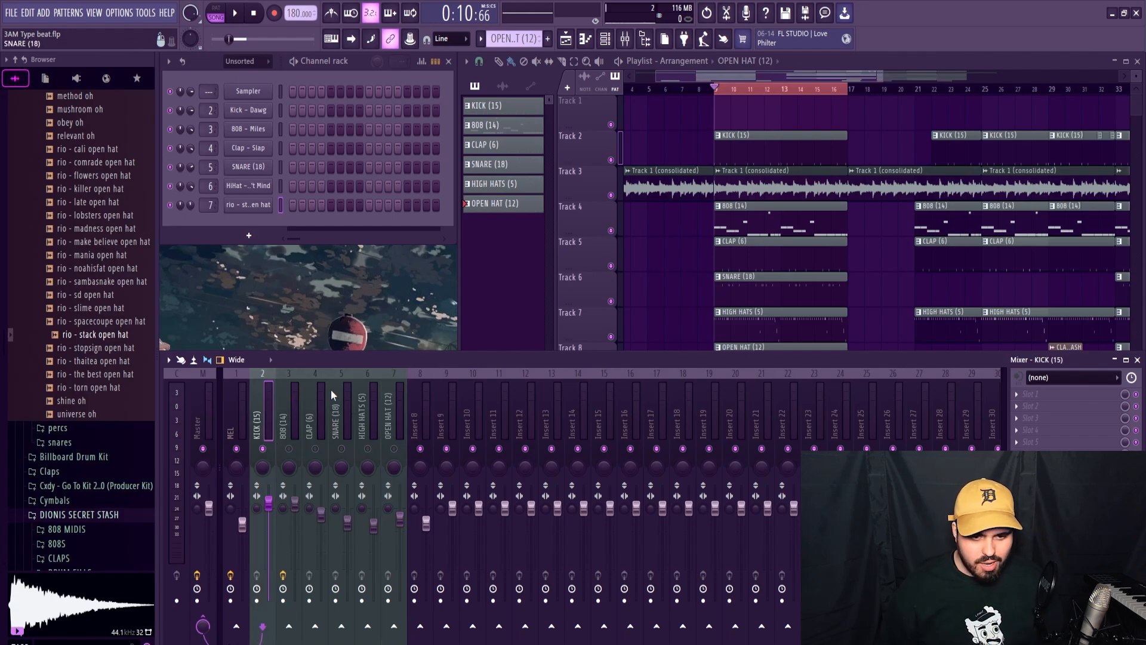
key("space")
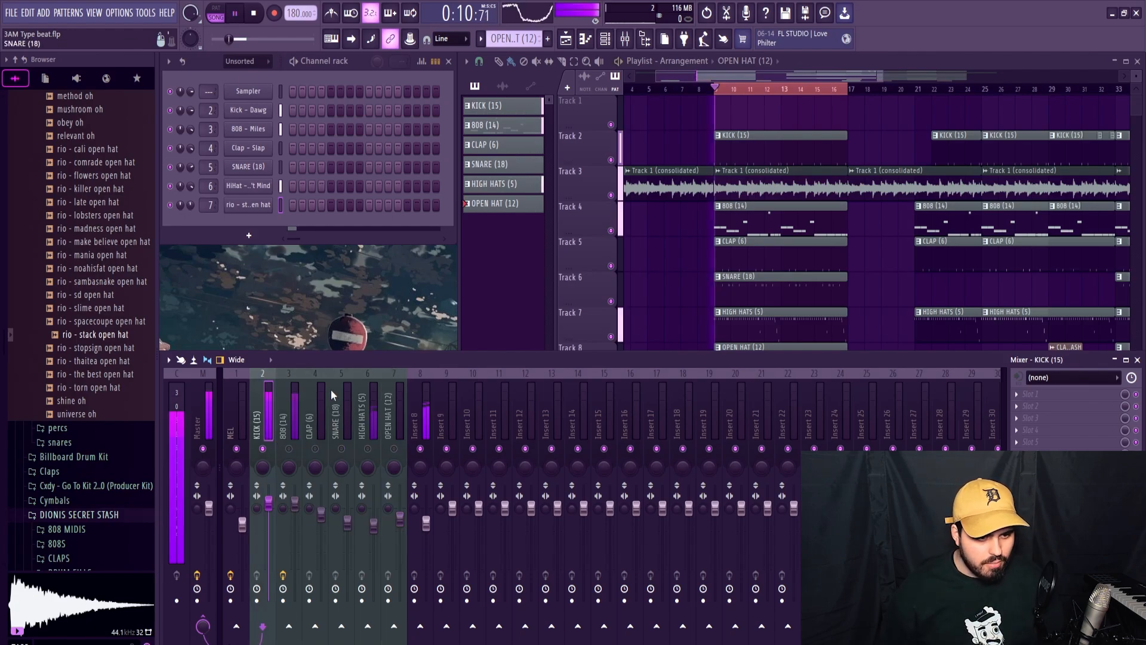
Unmute the 808 (14) mixer track, play it with the kick, and inspect its Fruity Fast Dist settings.
left_click(289, 448)
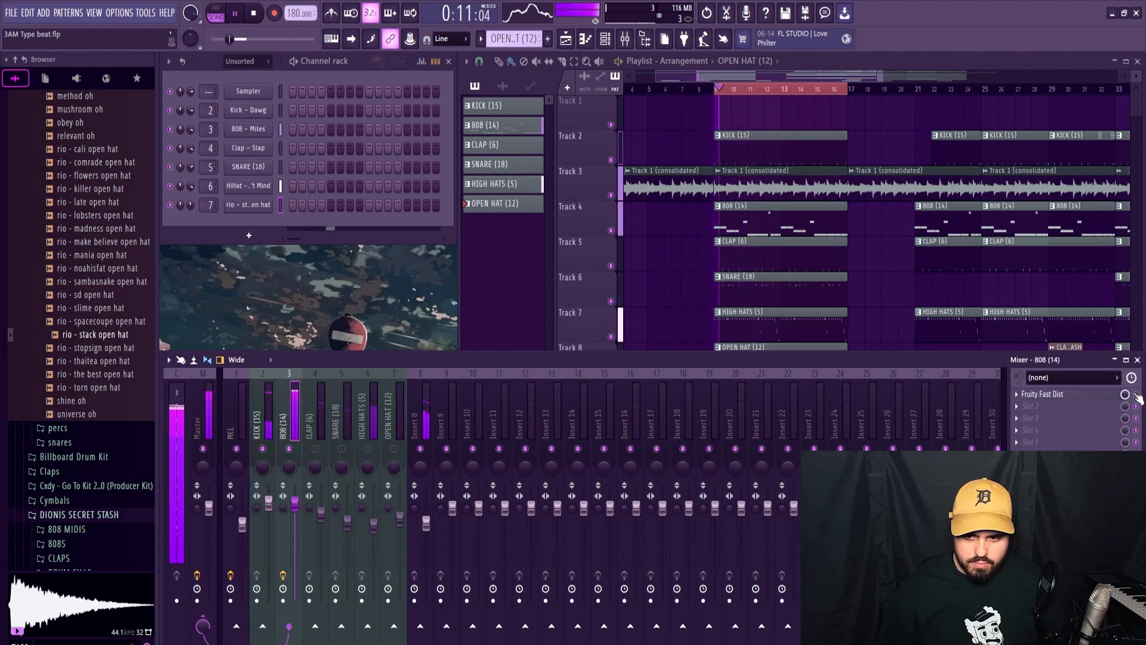
key("space")
left_click(1042, 393)
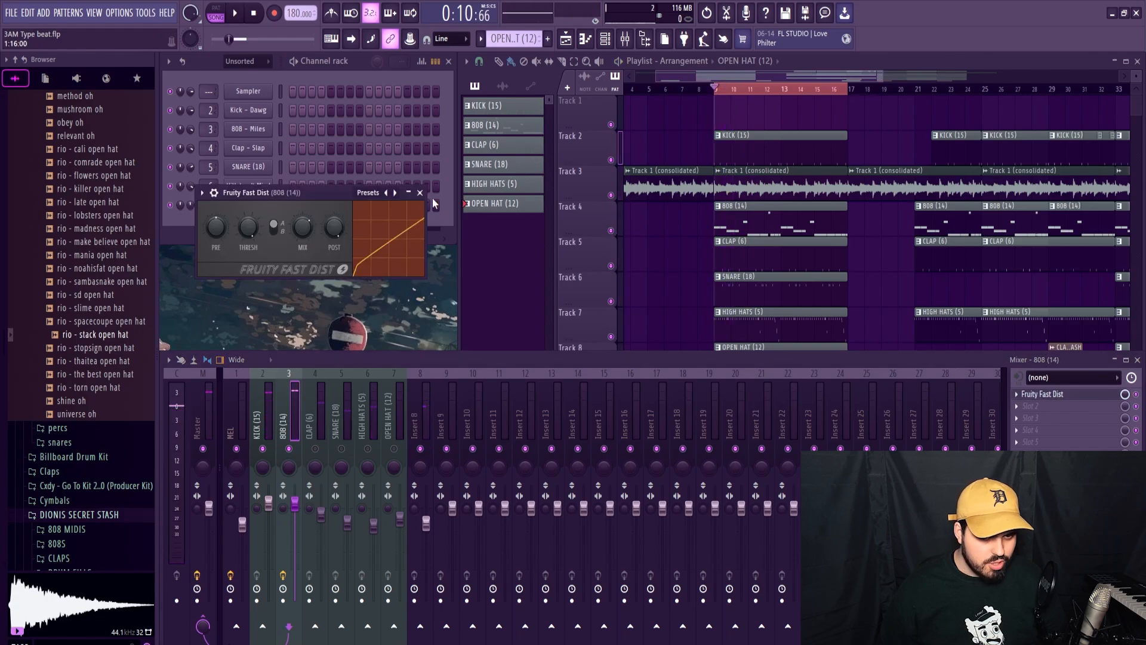
left_click(420, 193)
Raise the KICK (15) mixer volume slightly while auditioning it against the 808.
left_click(262, 418)
key("space")
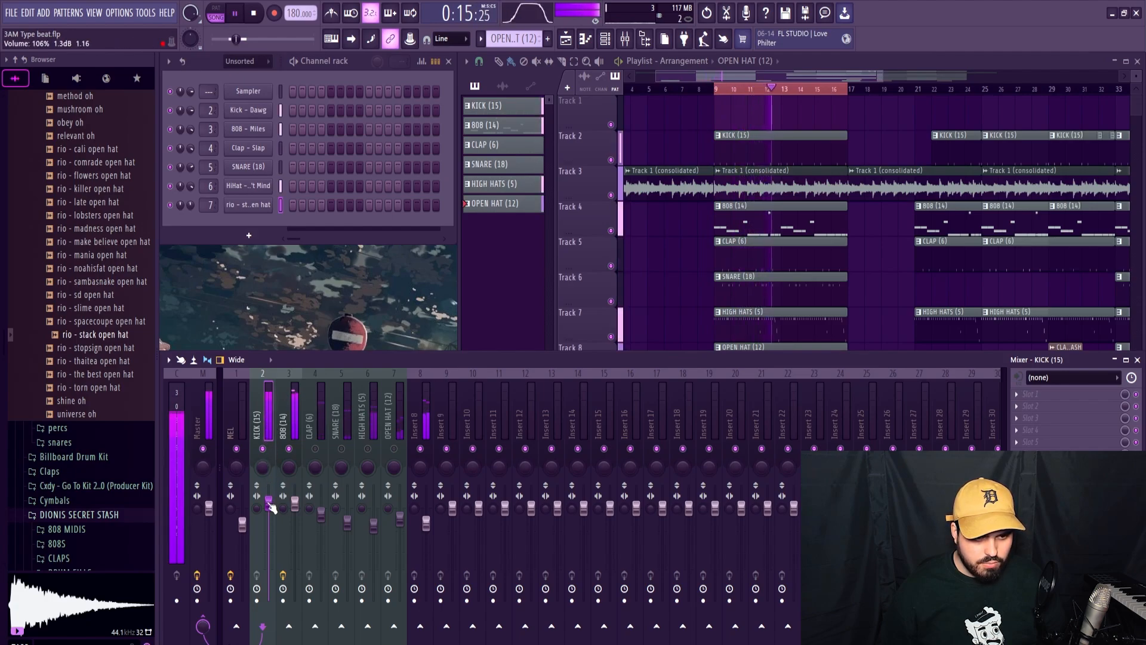
key("space")
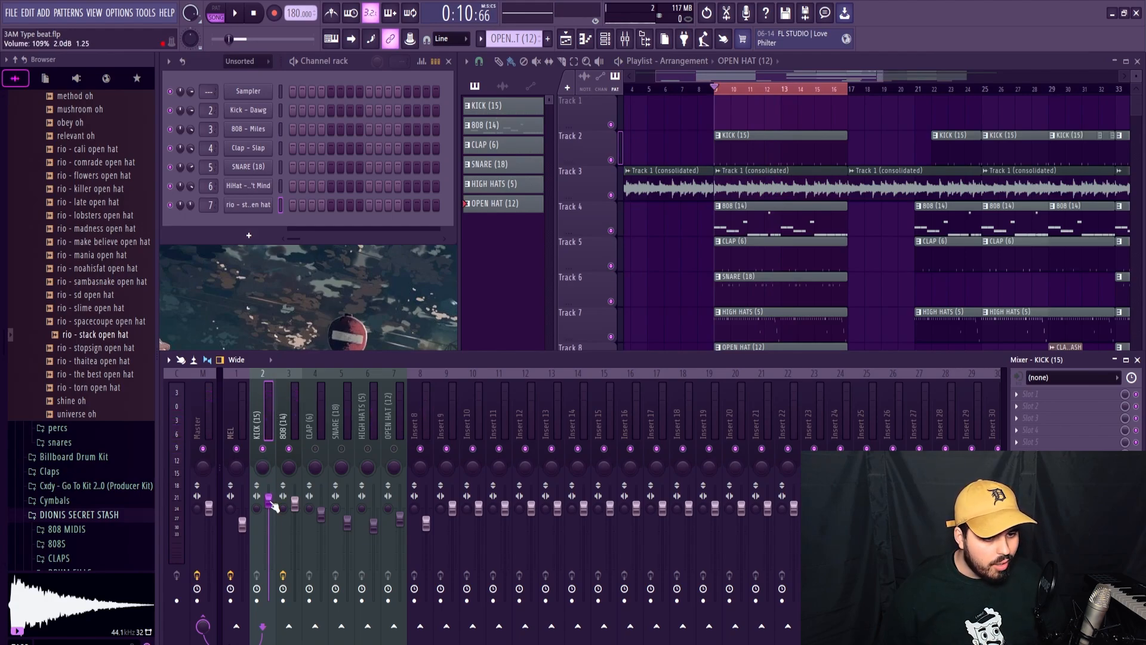
key("space")
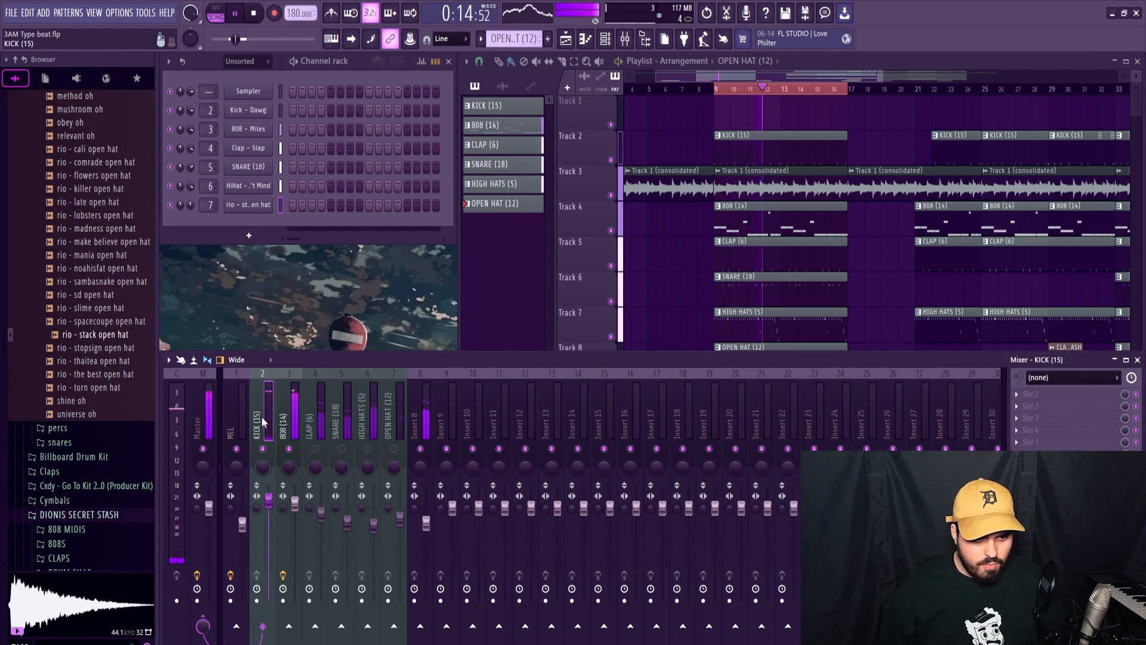
key("space")
Remove the snare hits at step 9 of bars 1 to 4 and copy the remaining pattern into bars 5 to 8.
left_click(751, 318)
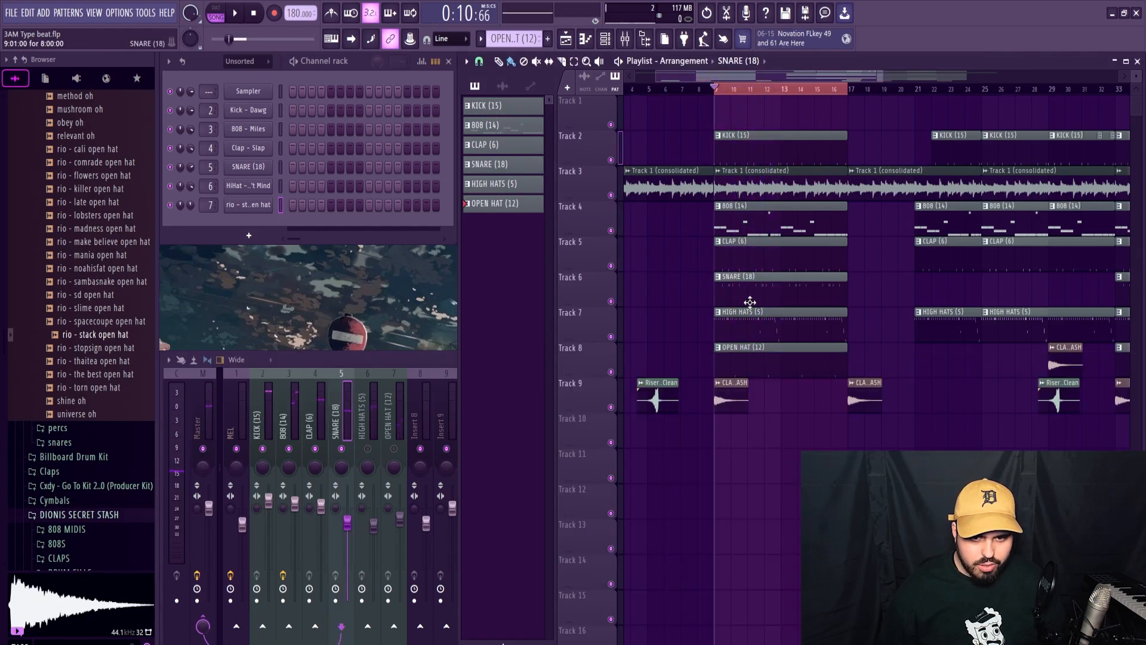
double_click(749, 302)
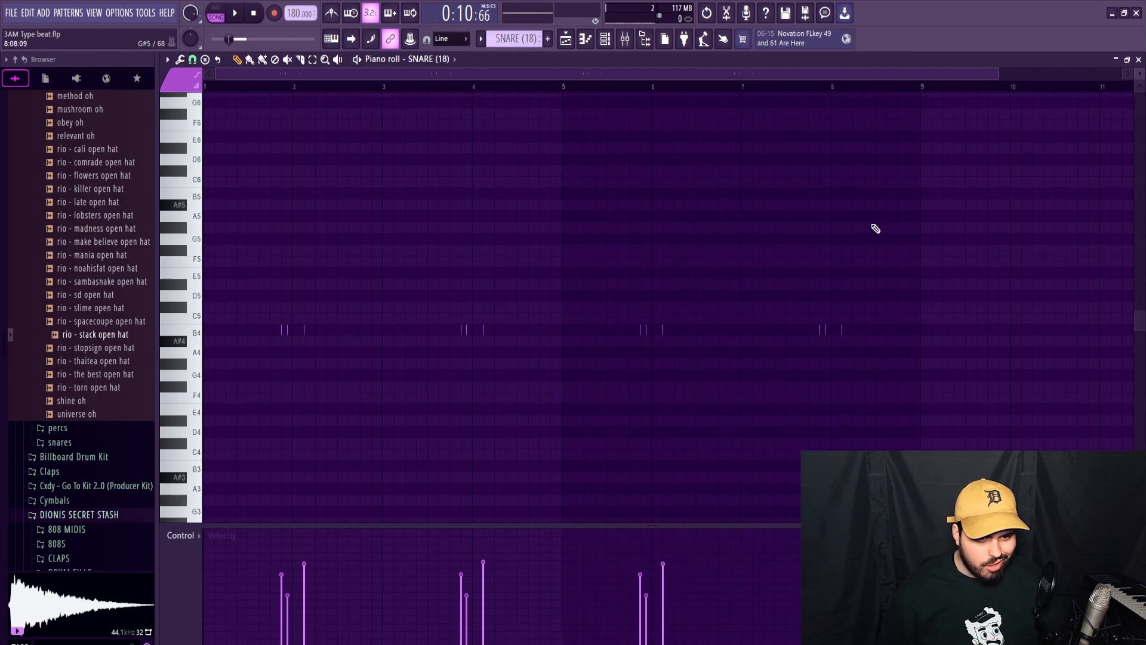
left_click(1138, 60)
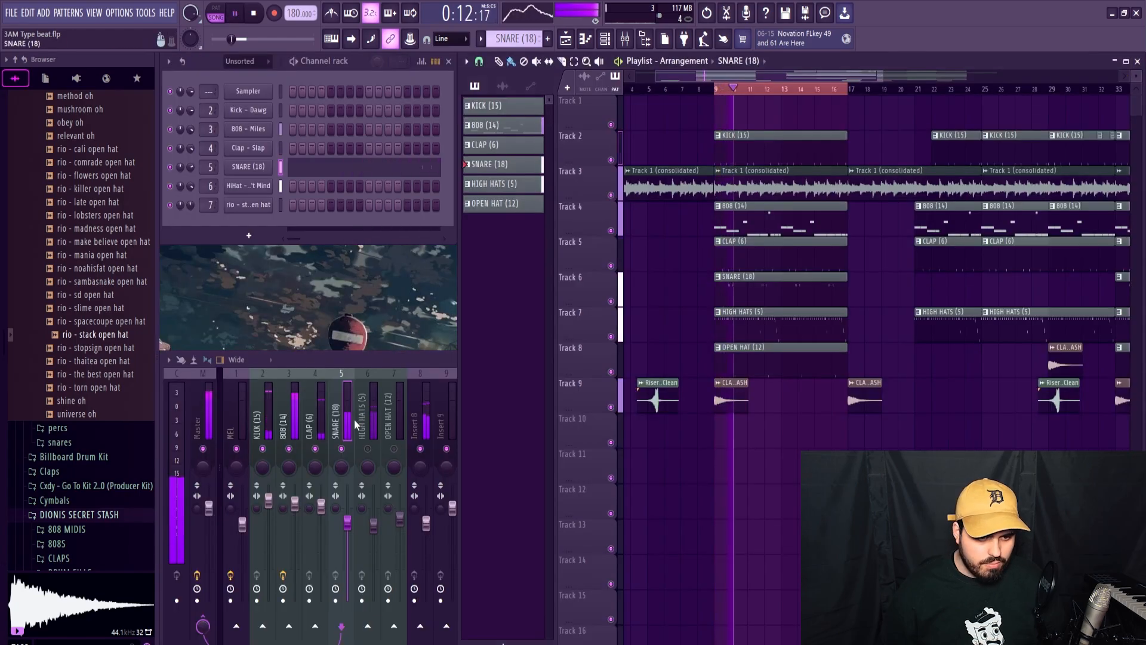
Lower the SNARE (18) mixer volume slightly while the beat plays.
left_click(349, 425)
left_click_drag(348, 523, 348, 525)
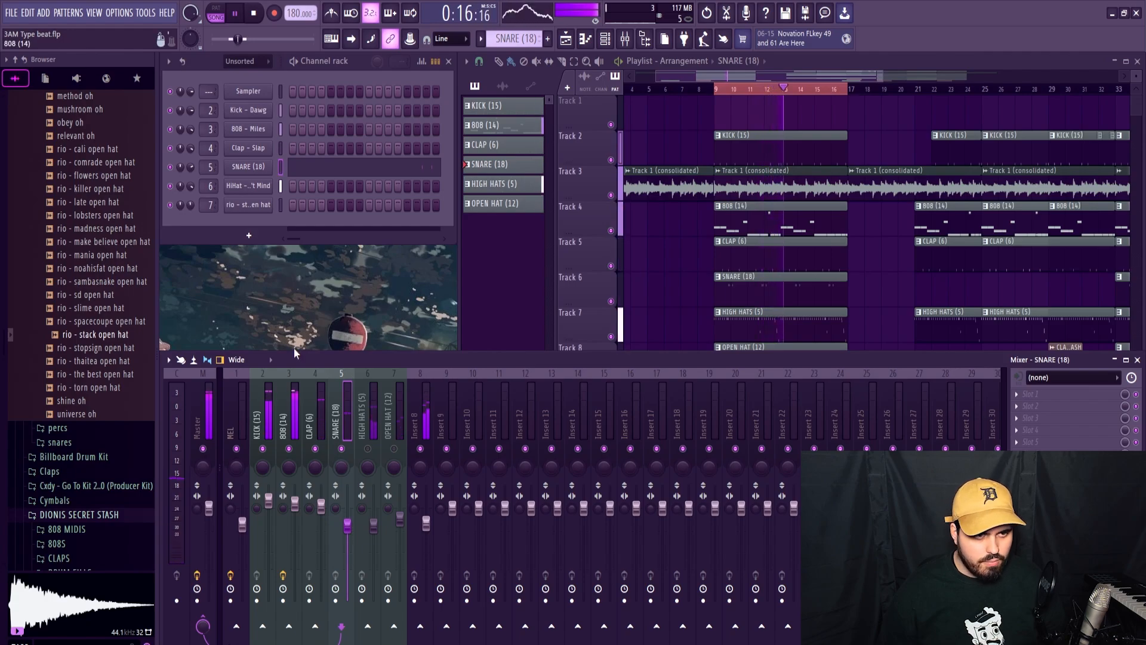
key("space")
Transpose all the snare notes up one semitone to C5 and audition the pattern.
left_click(315, 166)
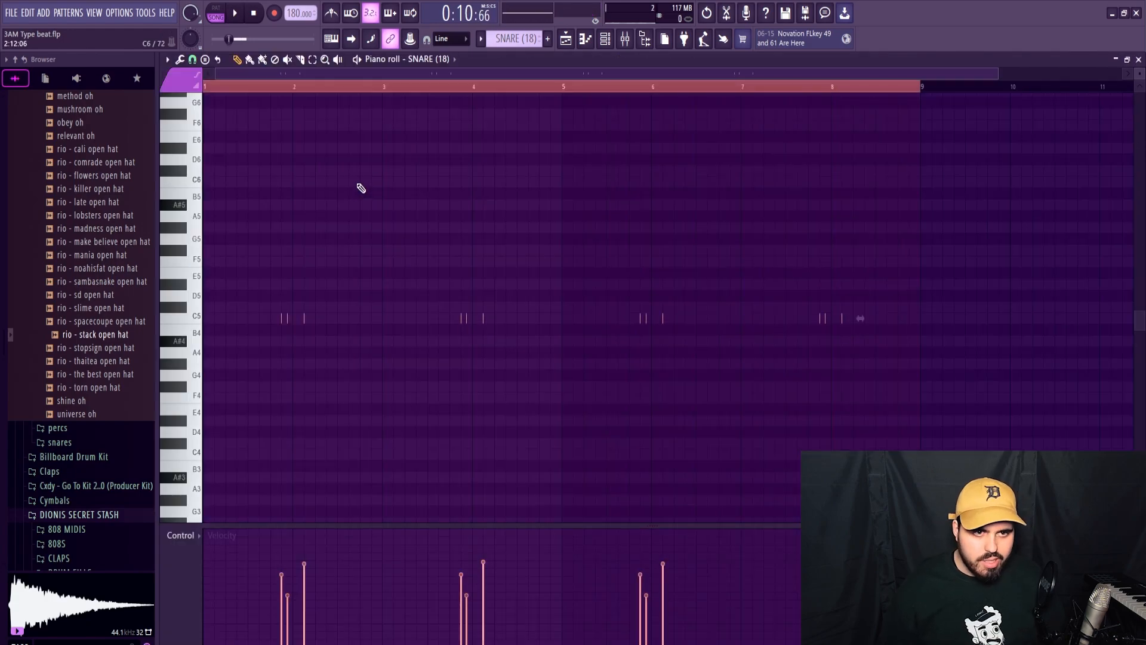
left_click(384, 90)
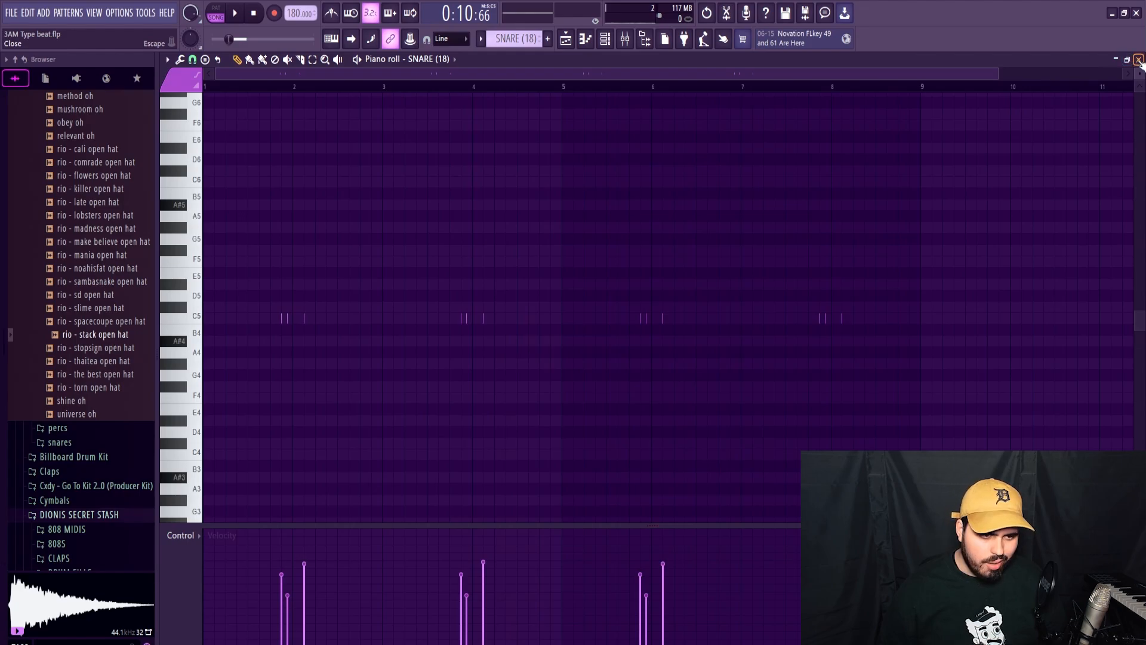
key("space")
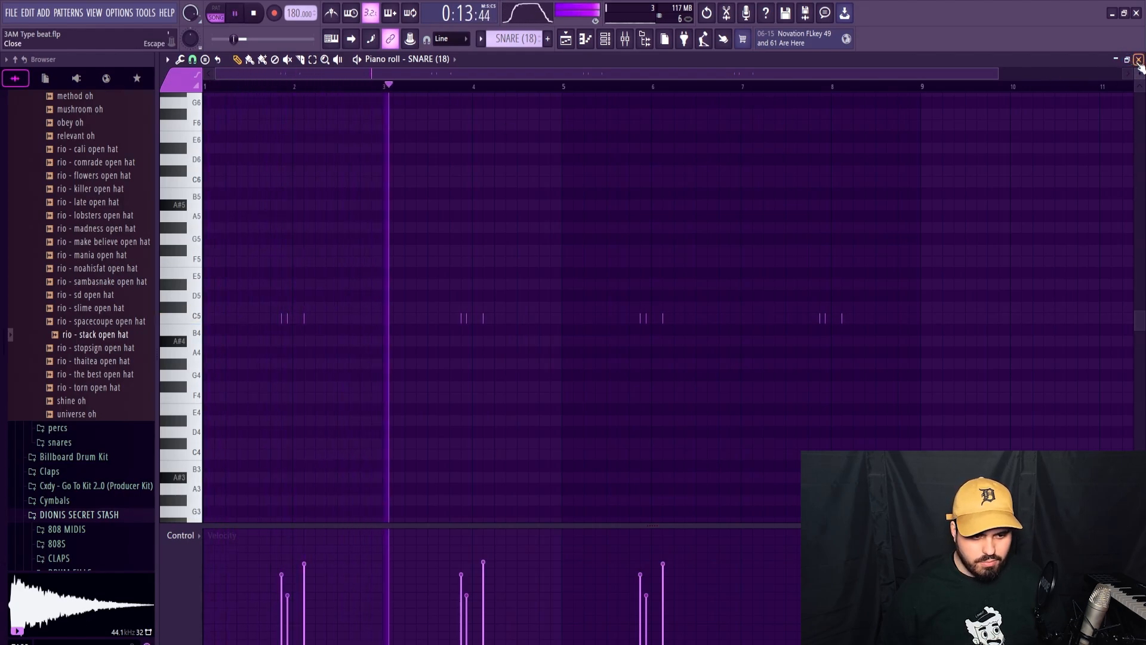
key("space")
Delete the step 16 snare hits in bars 3 and 7, and lower the snare's mixer volume to 73% (-6.5 dB) during playback.
right_click(466, 318)
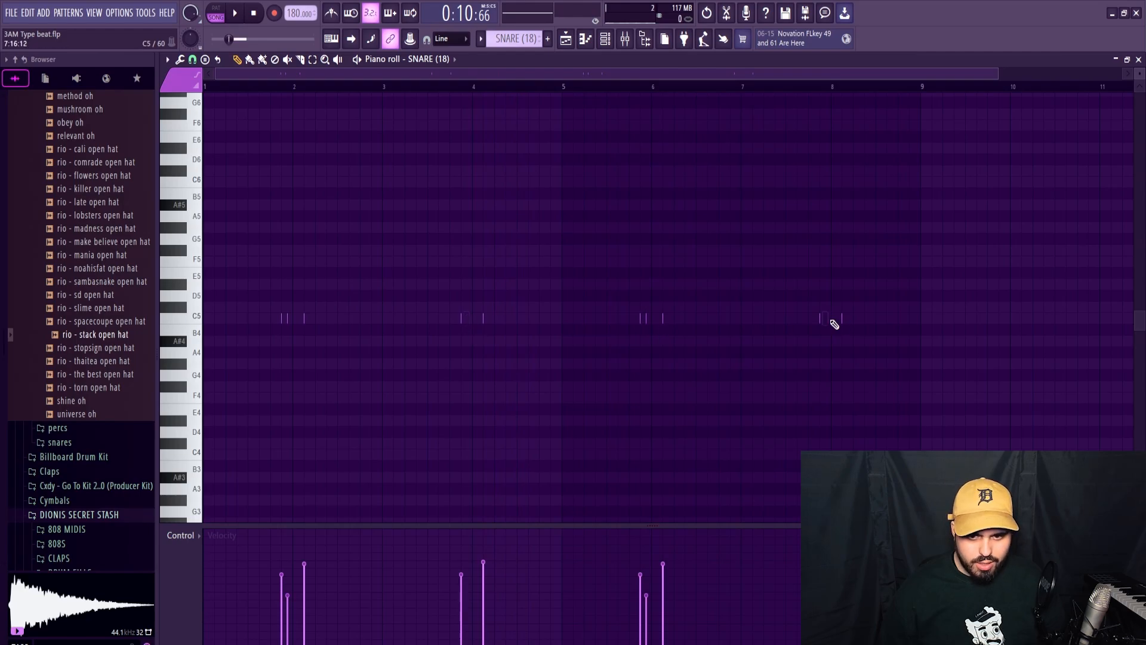
key("space")
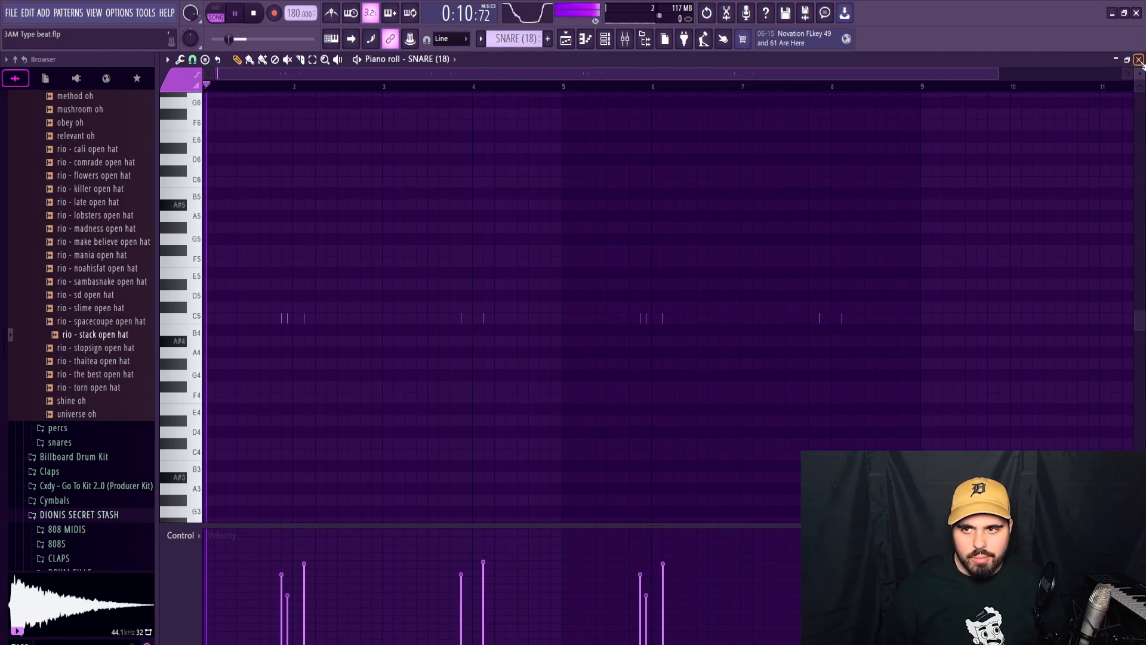
left_click(1138, 59)
left_click_drag(347, 503, 348, 507)
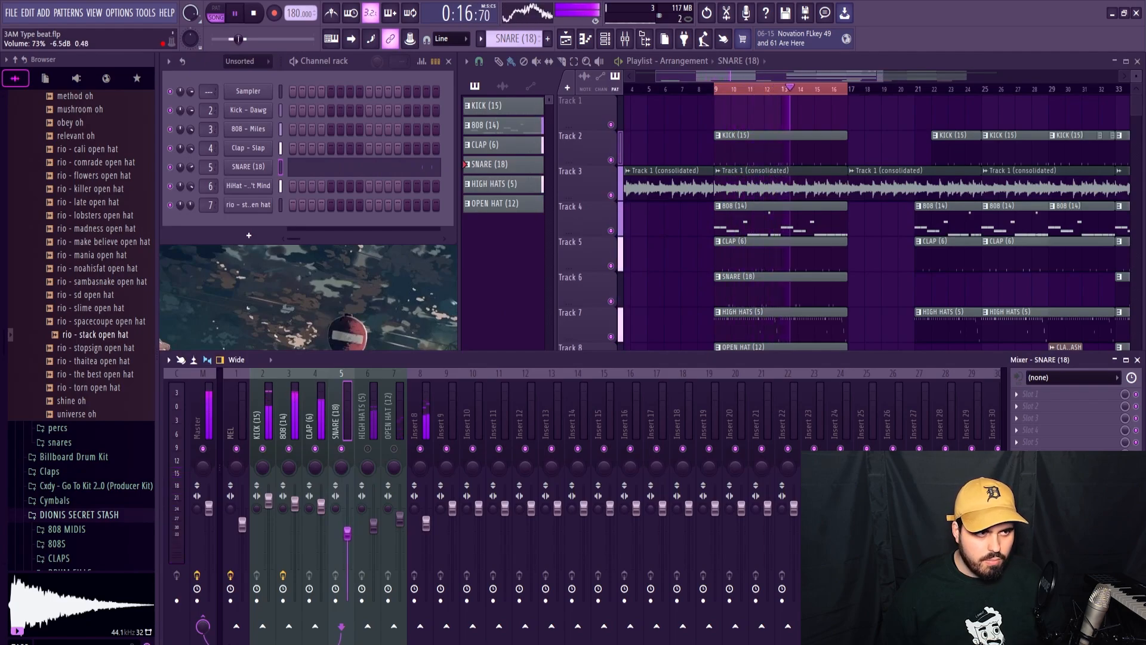
Unmute the OPEN HAT (12) and HIGH HATS (5) mixer tracks and lower the high hats' volume to about 64% (-8.7 dB).
left_click(393, 428)
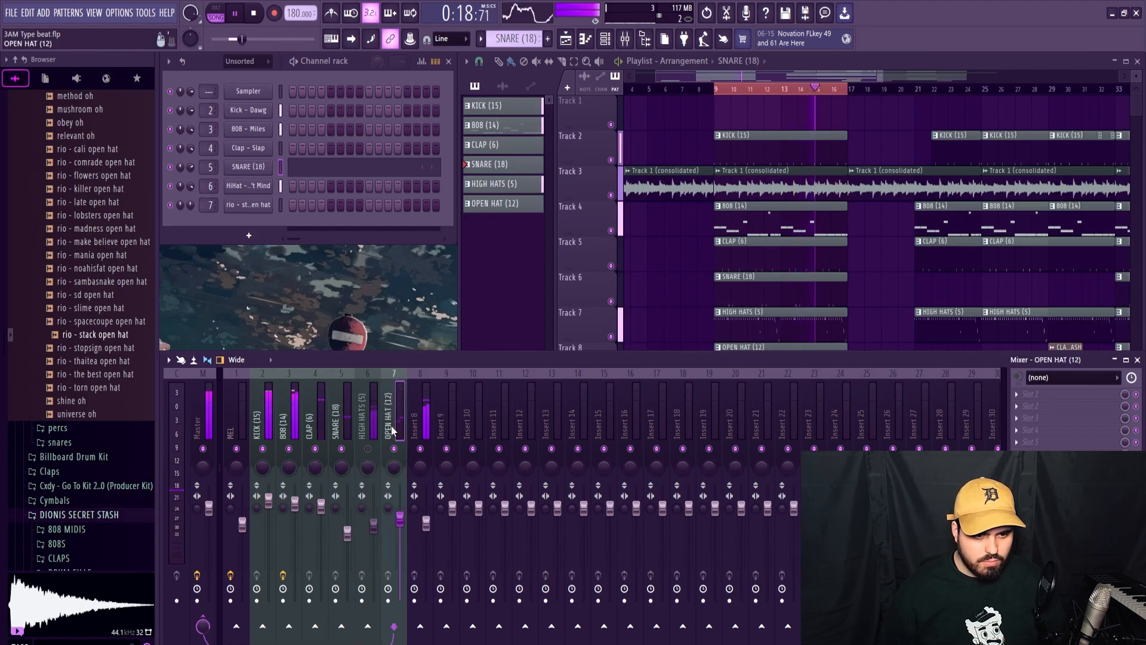
left_click(367, 448)
left_click(374, 448)
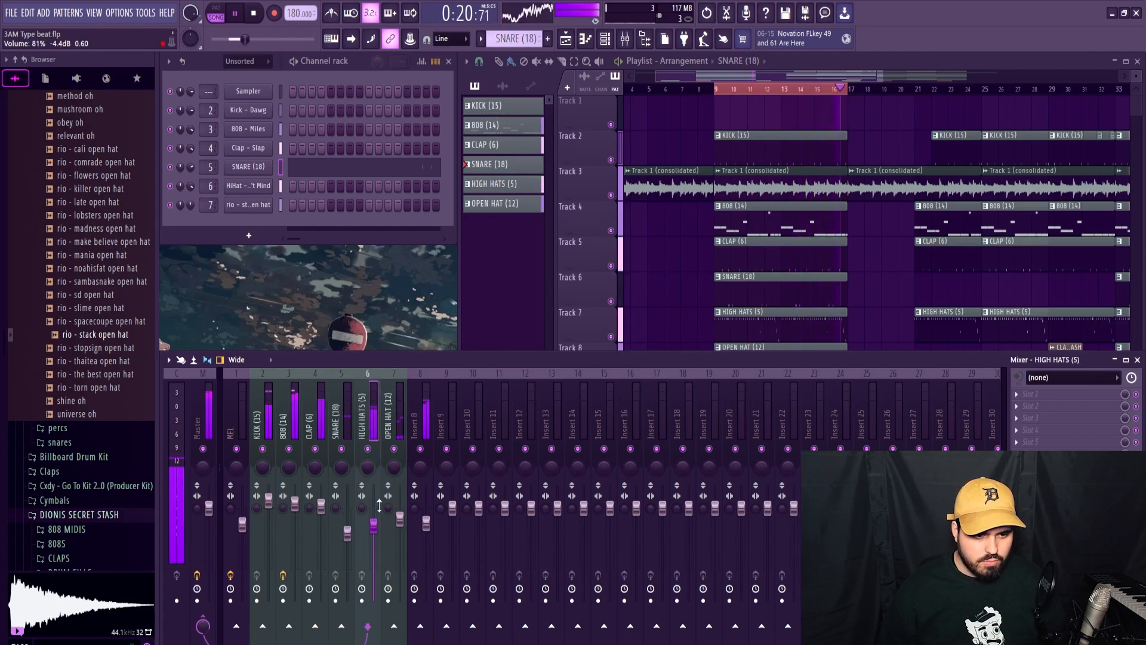
left_click_drag(377, 534, 377, 538)
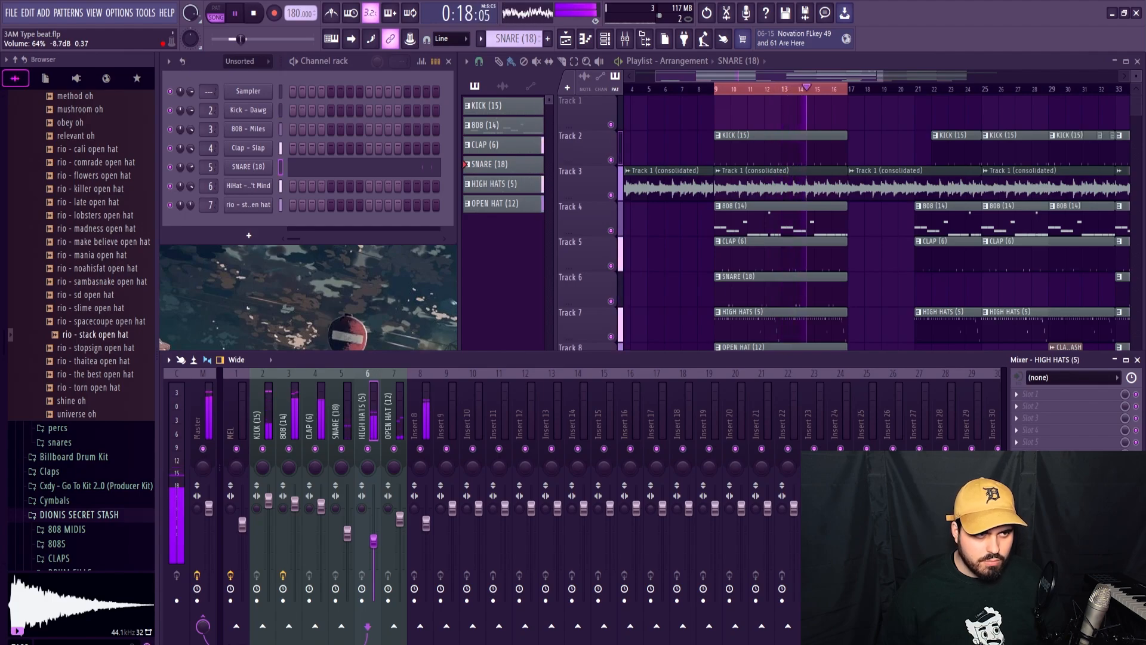
left_click_drag(373, 541, 374, 540)
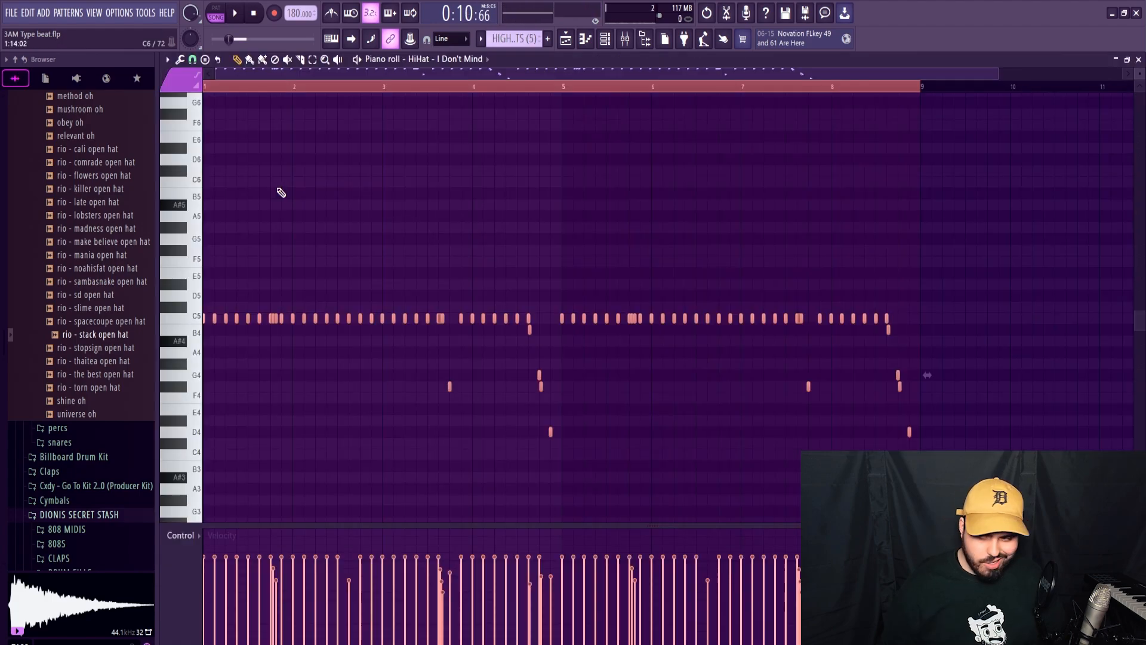
Transpose all the hi-hat notes down one semitone, putting the main row on B4, and play the result.
key("Down")
key("space")
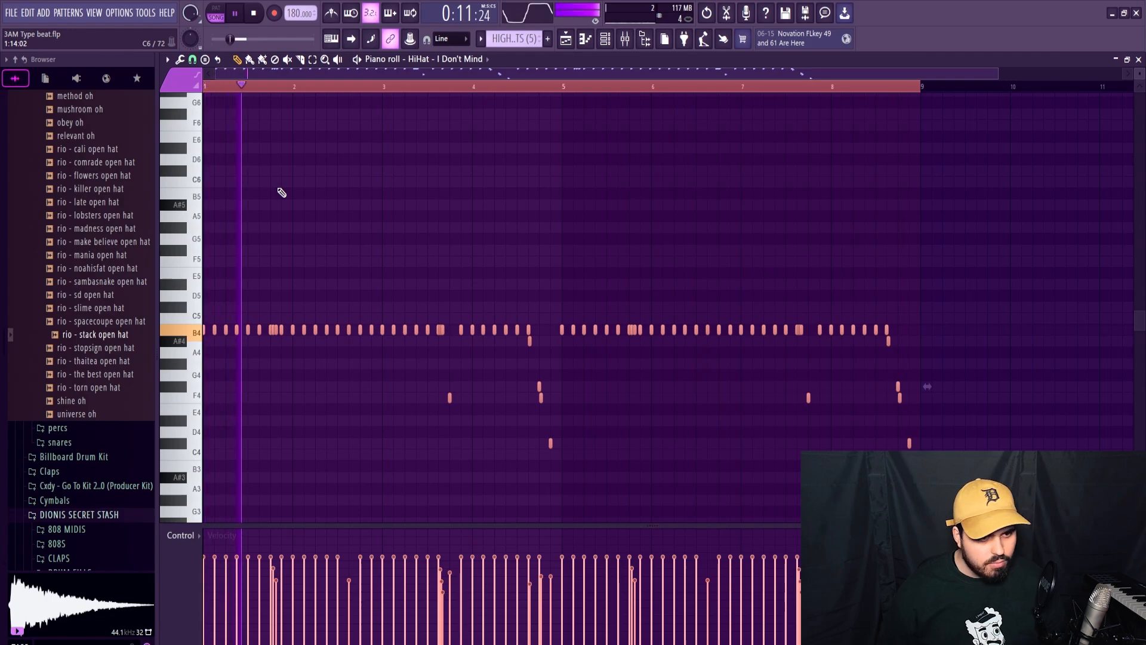
key("ctrl+d")
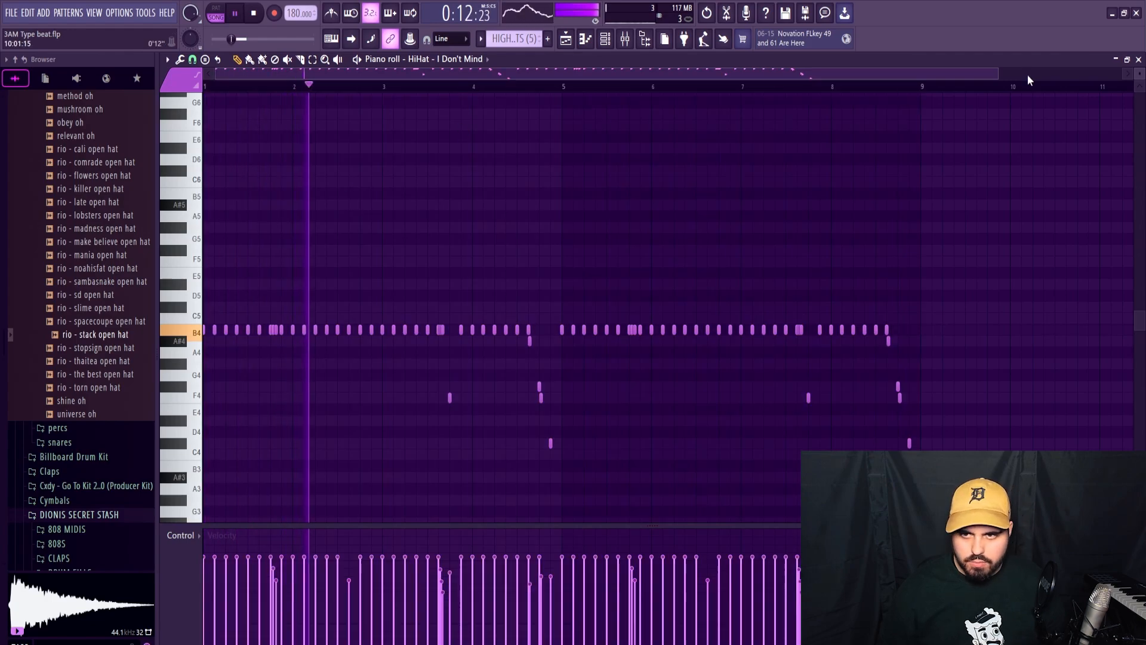
left_click(1138, 60)
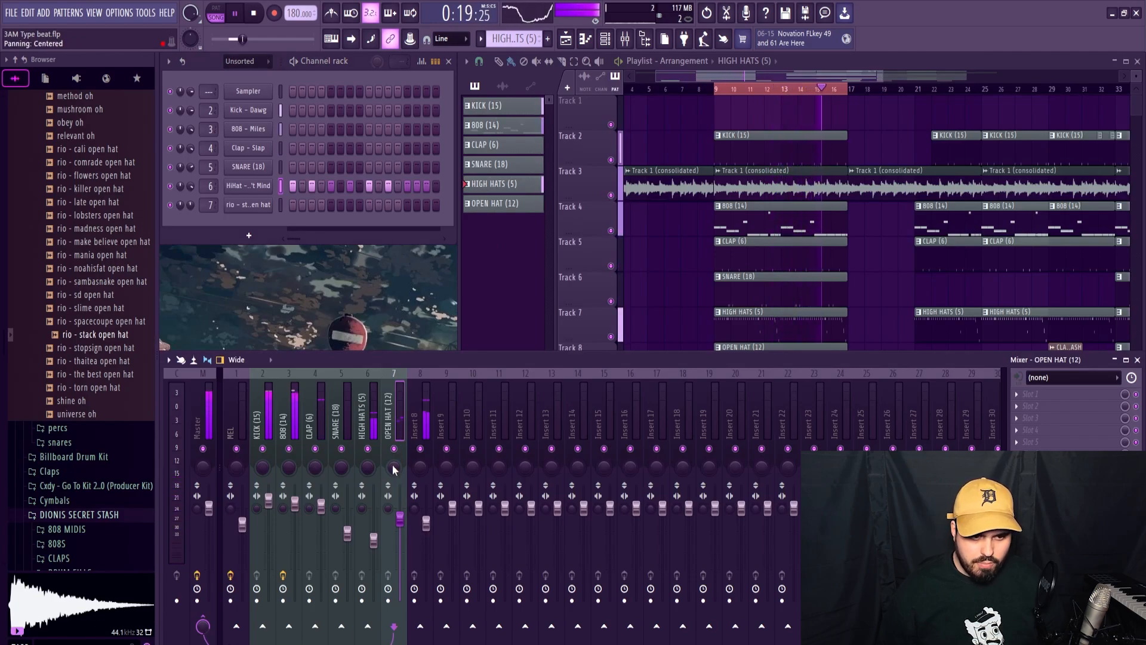
Delete every kick, 808, clap, snare, hi-hat and open hat clip after bar 17, keeping only the eight-bar drum block at bar 9.
left_click(420, 472)
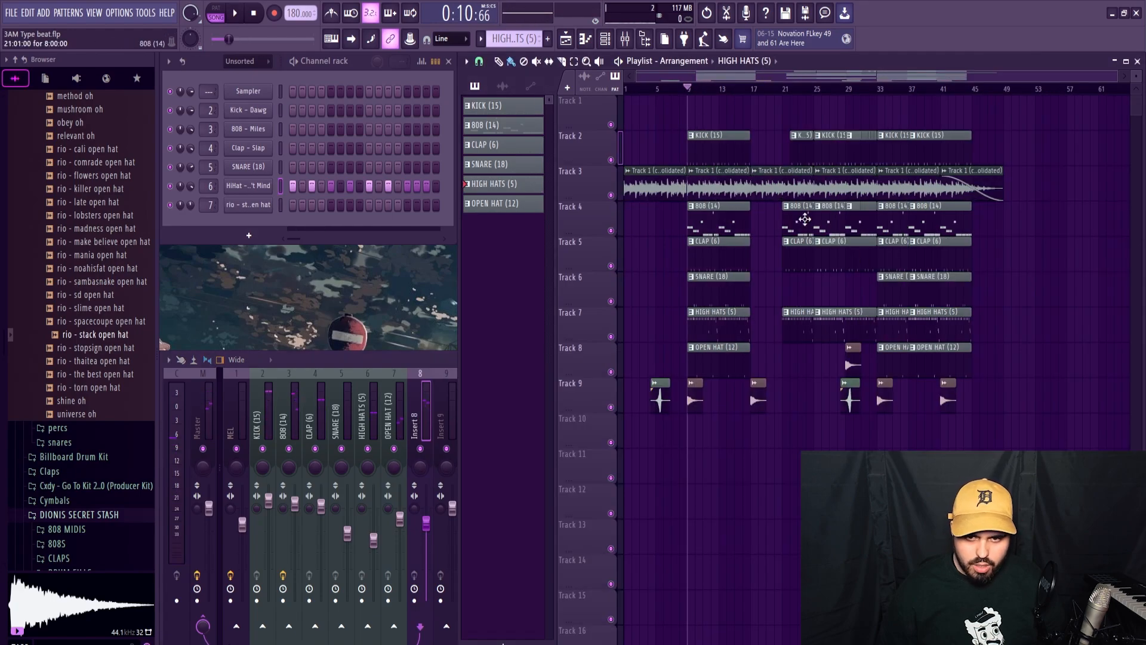
right_click(801, 225)
right_click(799, 257)
right_click(805, 326)
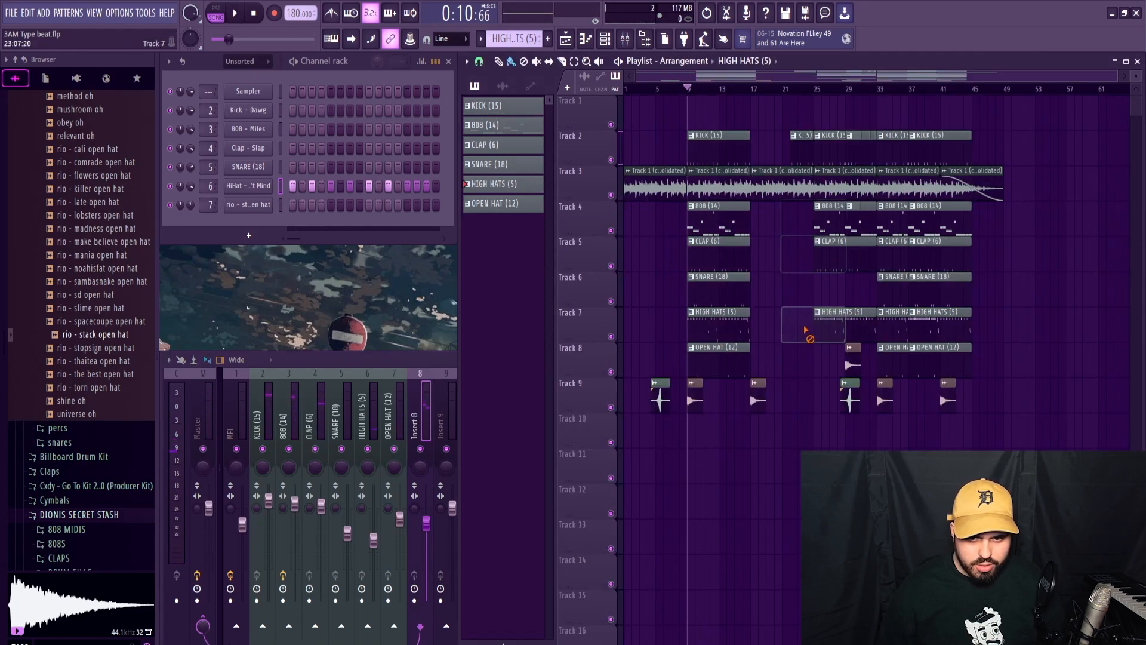
right_click(826, 327)
right_click(831, 266)
right_click(836, 227)
right_click(893, 224)
right_click(904, 295)
right_click(914, 298)
right_click(919, 326)
right_click(901, 328)
right_click(921, 358)
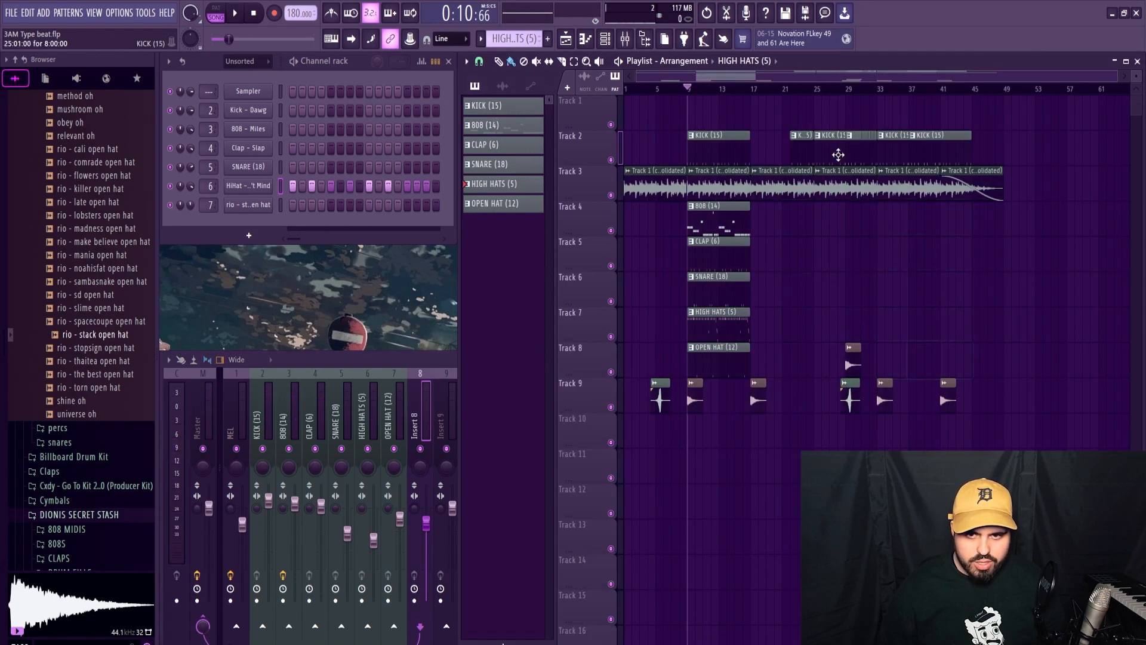
right_click(803, 149)
right_click(833, 152)
right_click(892, 153)
right_click(943, 149)
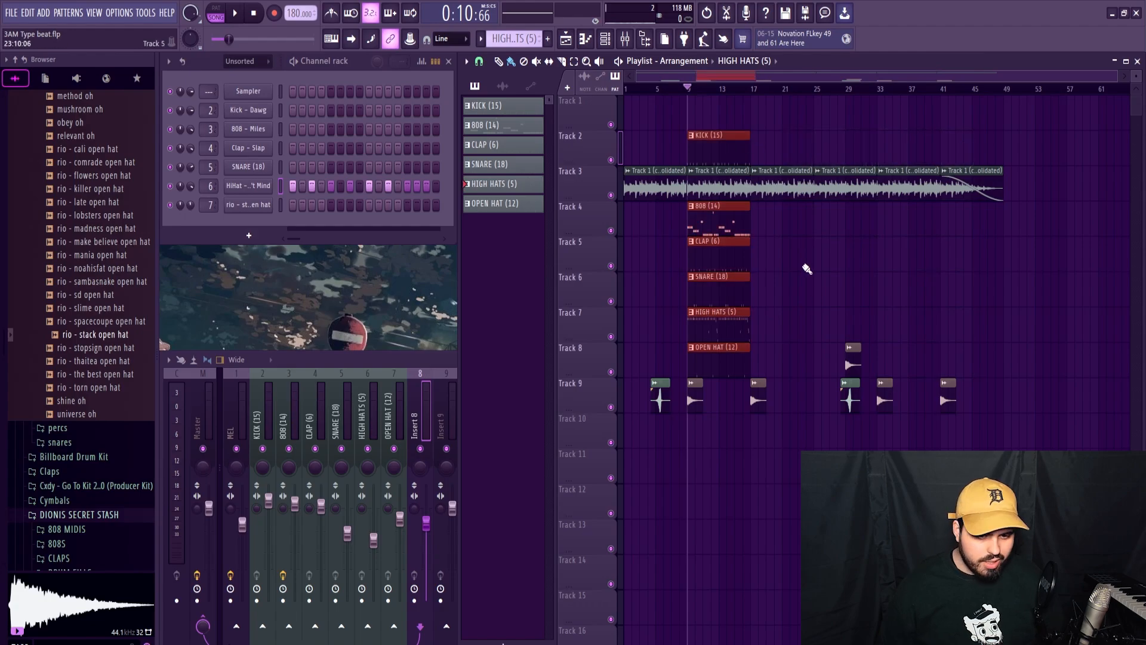
Move the riser and crash clips down one track and repeat the eight-bar drum block from bar 17 to the melody's end.
left_click(998, 382, "ctrl")
left_click_drag(758, 262, 724, 335)
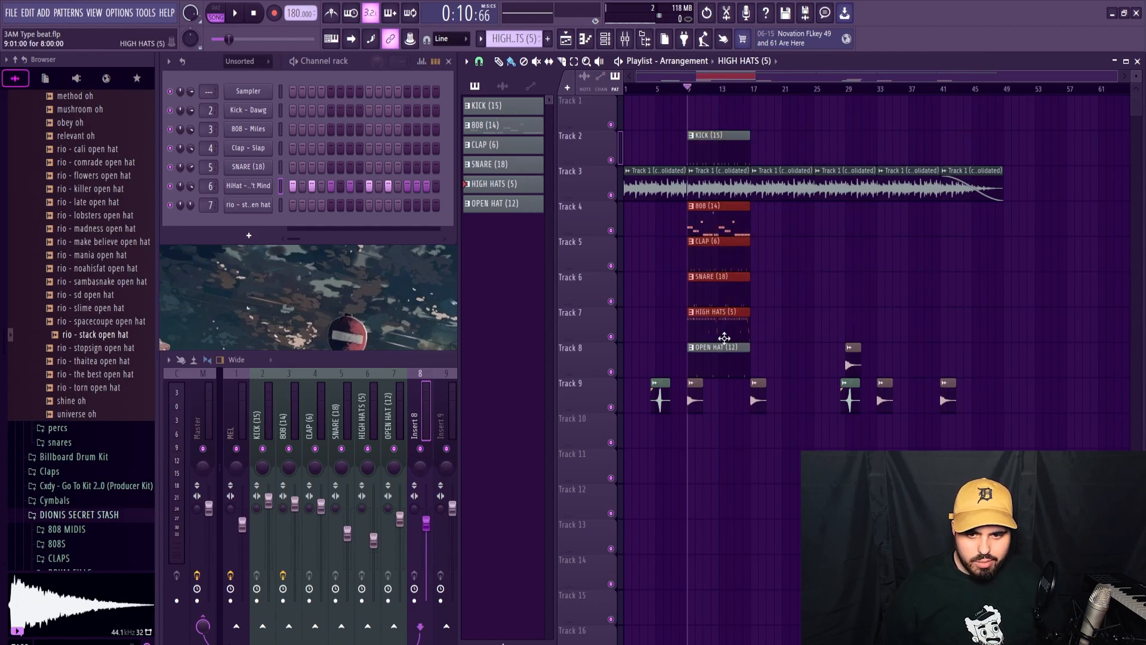
left_click_drag(625, 213, 679, 213)
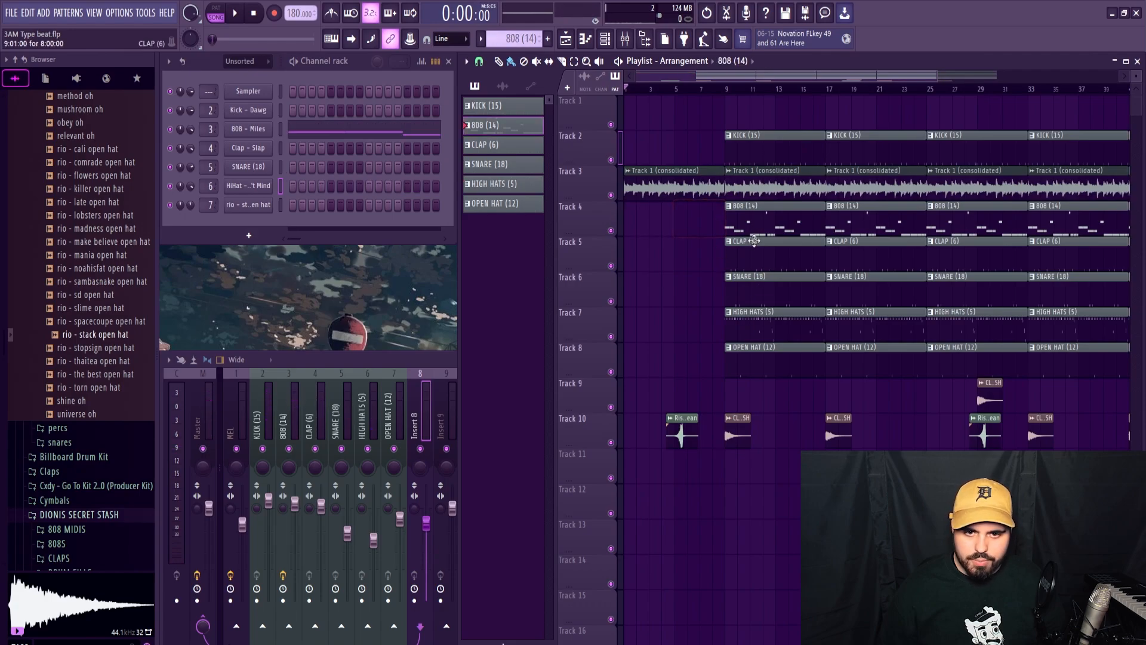
Place hi-hat, clap and open hat clips from bar 5 to bar 9, and remove the kick clip at bar 9.
left_click(632, 319)
left_click(629, 243)
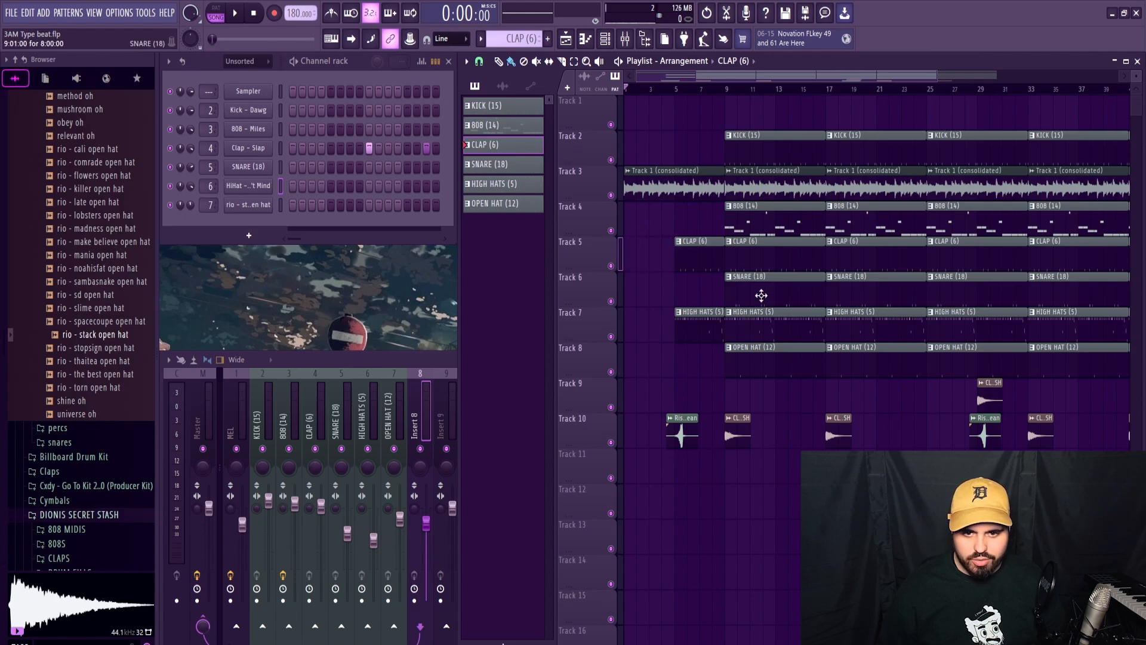
left_click(629, 363)
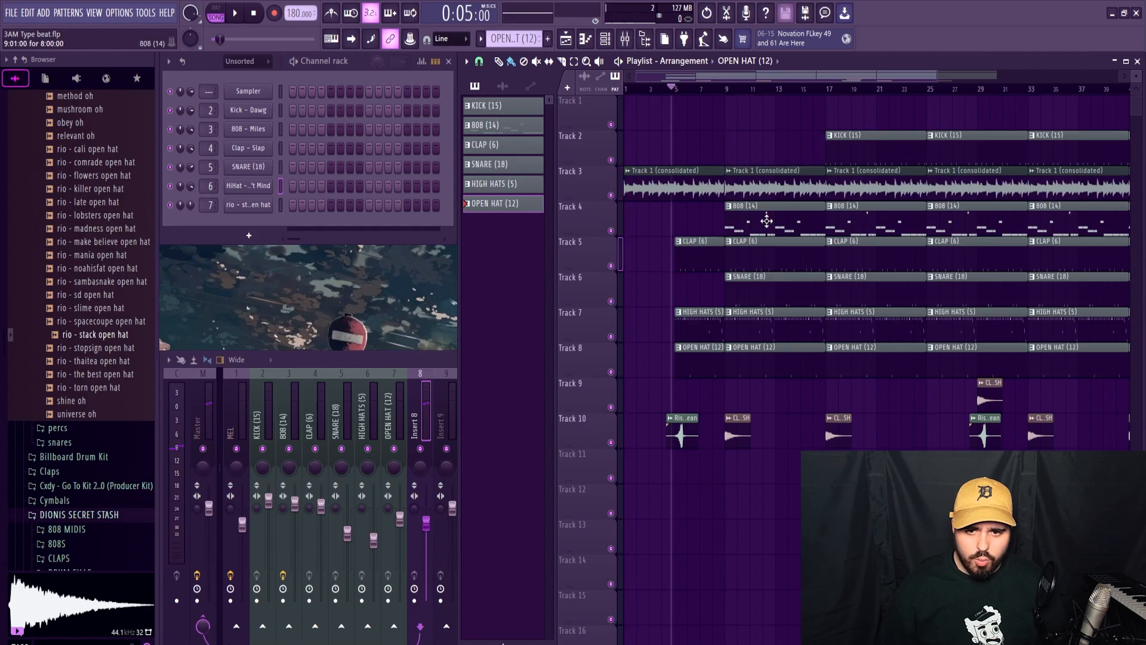
Make the 808 clip at bar 9 unique and adjust a note of the copy in the piano roll.
left_click(729, 206)
left_click(795, 287)
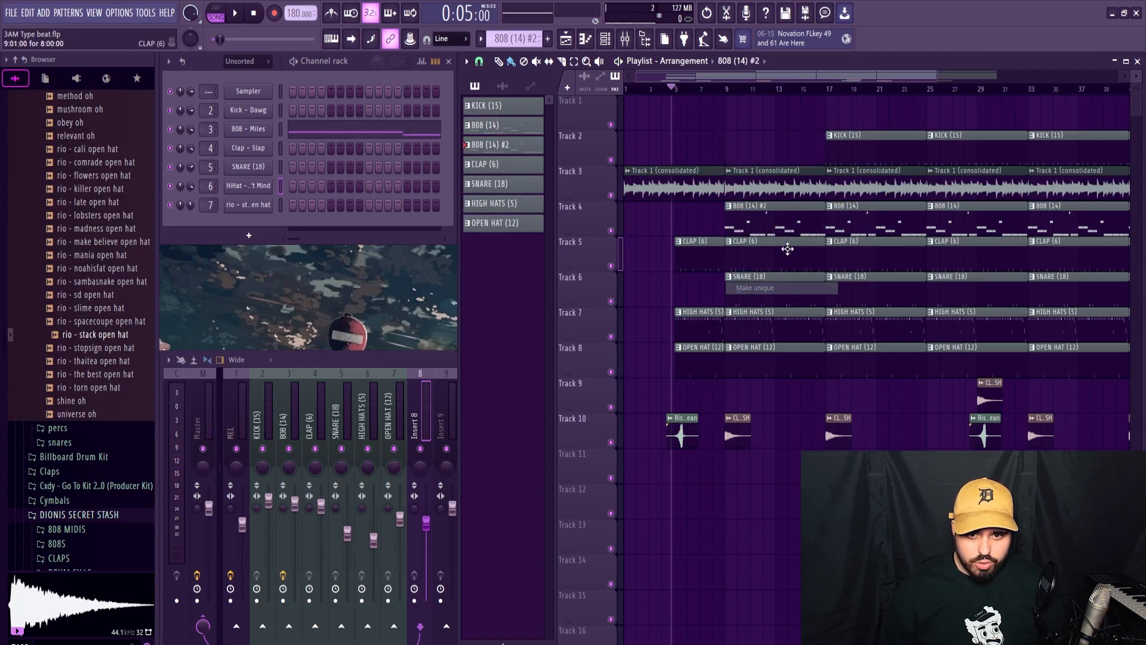
double_click(803, 224)
left_click_drag(596, 252, 588, 251)
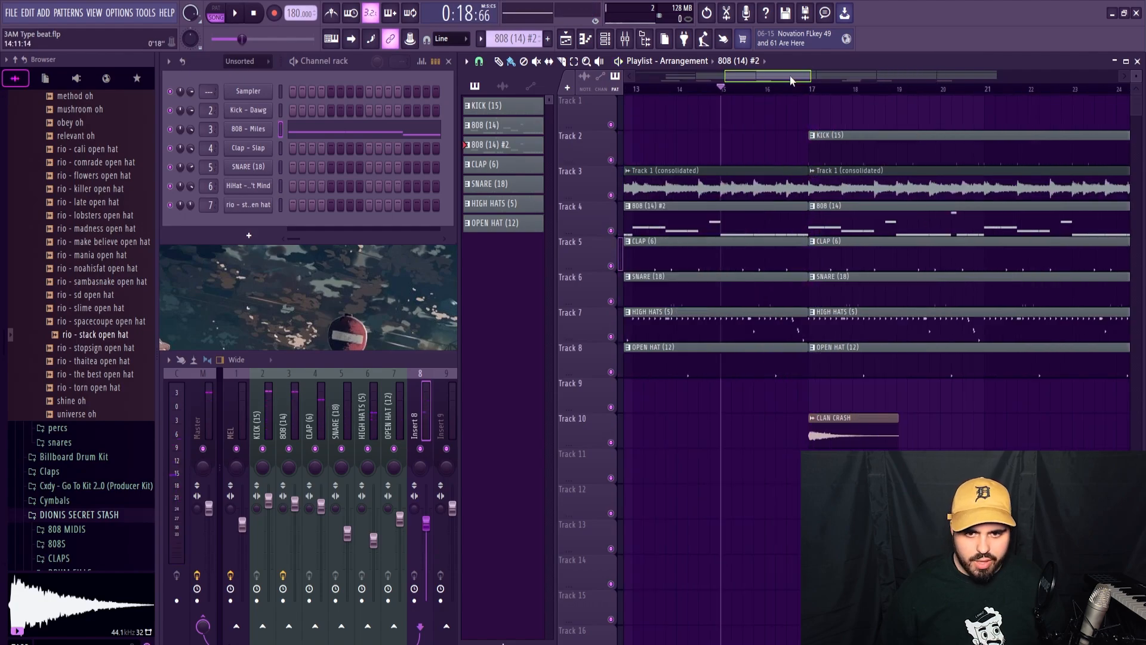
Cut the clap and hi-hat clips short in bar 16, chop the melody there into short stutter pieces, and audition the break.
left_click_drag(791, 78, 789, 79)
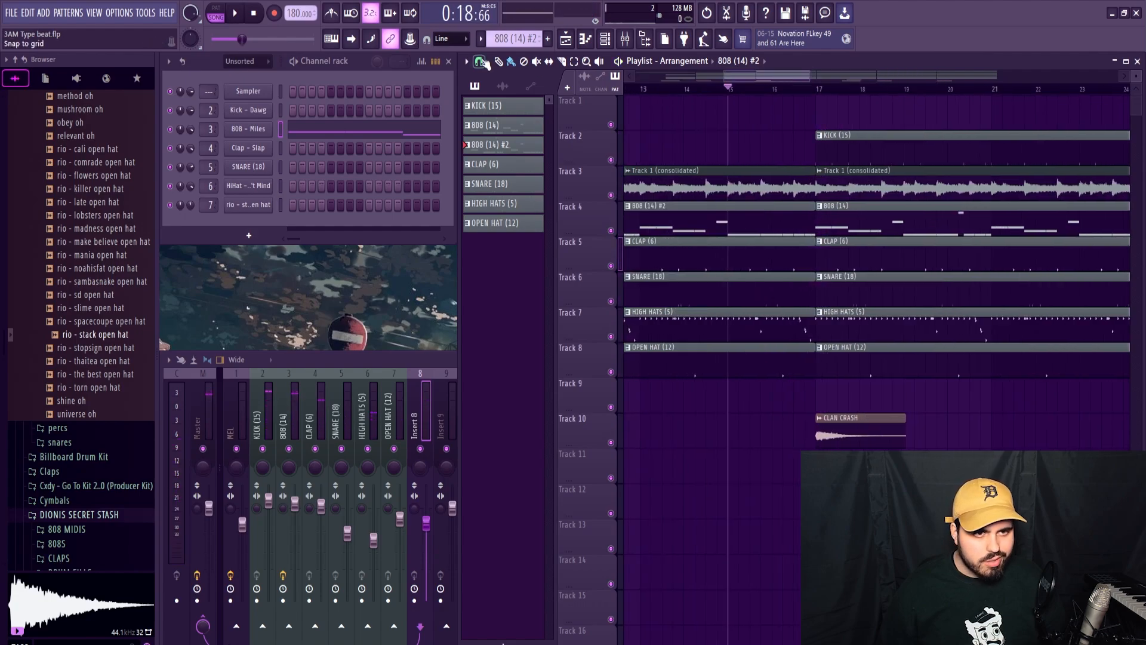
scroll(801, 173, "up", 3)
key("space")
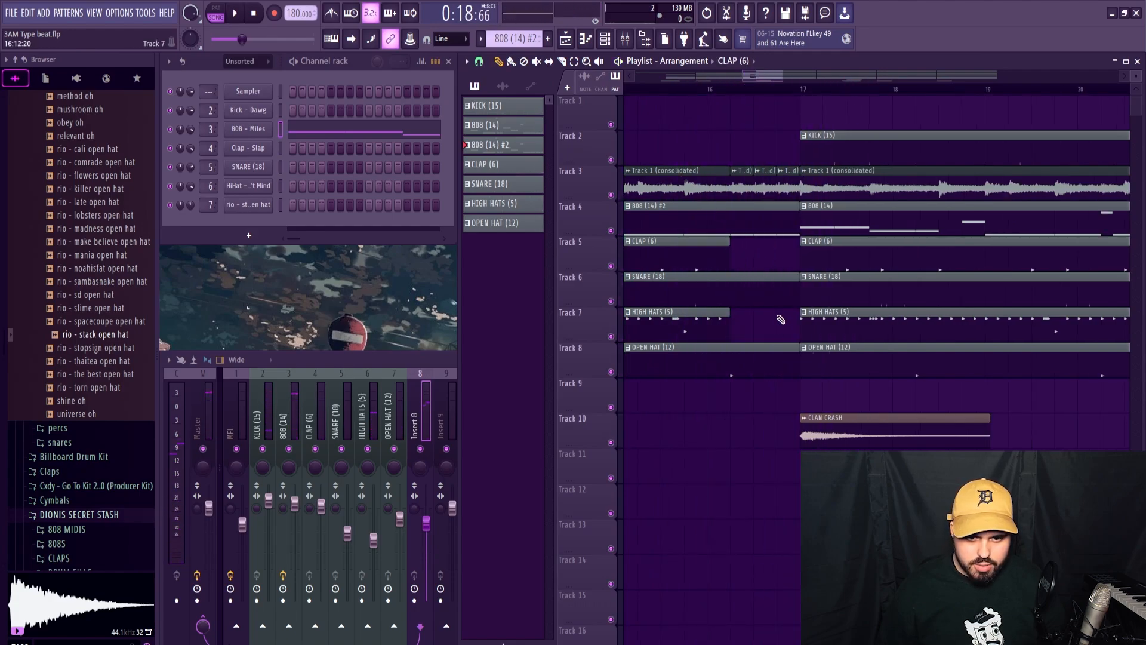
key("space")
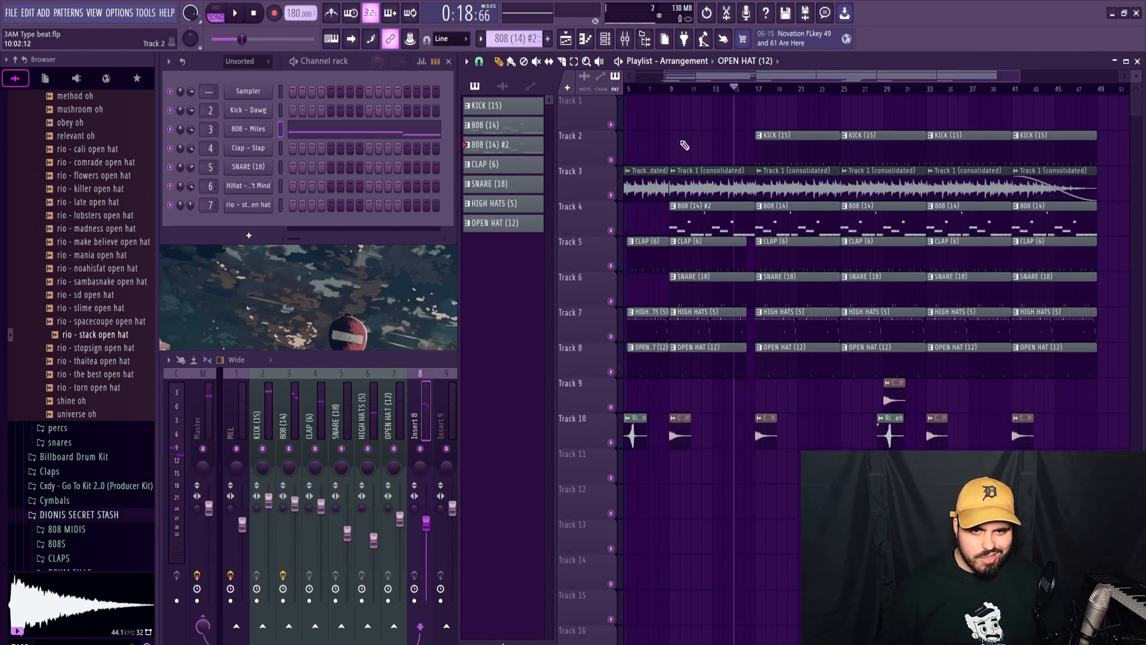
Trim the open hat clip short in bar 16 and delete the kick clip at bar 25.
left_click_drag(690, 98, 803, 362)
right_click(847, 133)
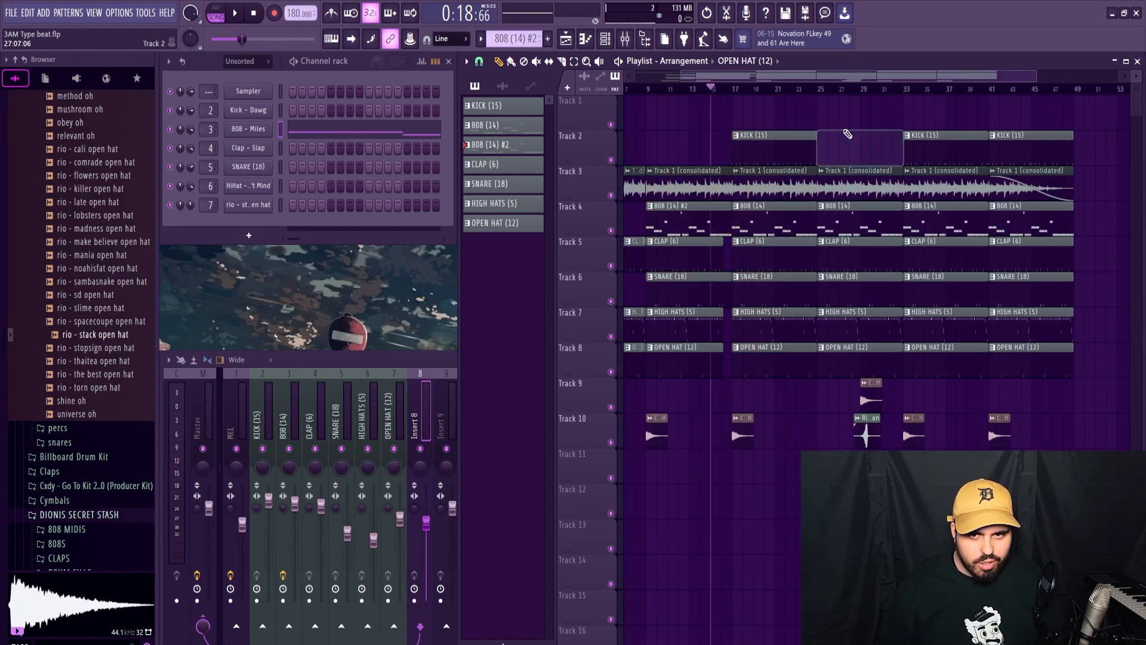
left_click_drag(847, 77, 858, 78)
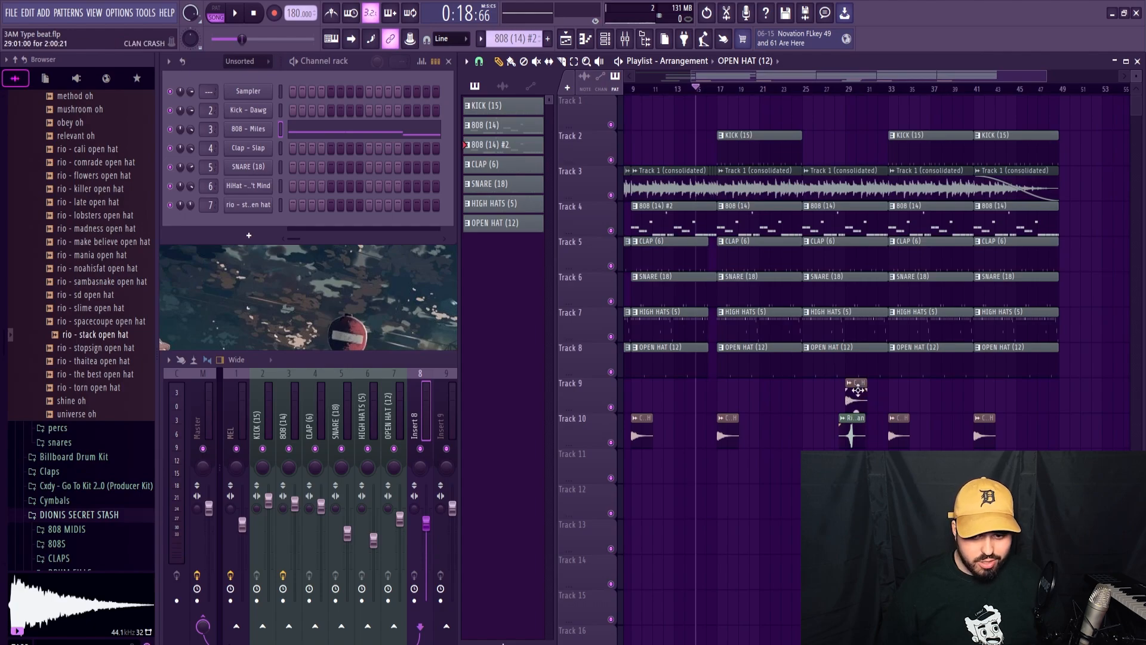
key("ctrl+z")
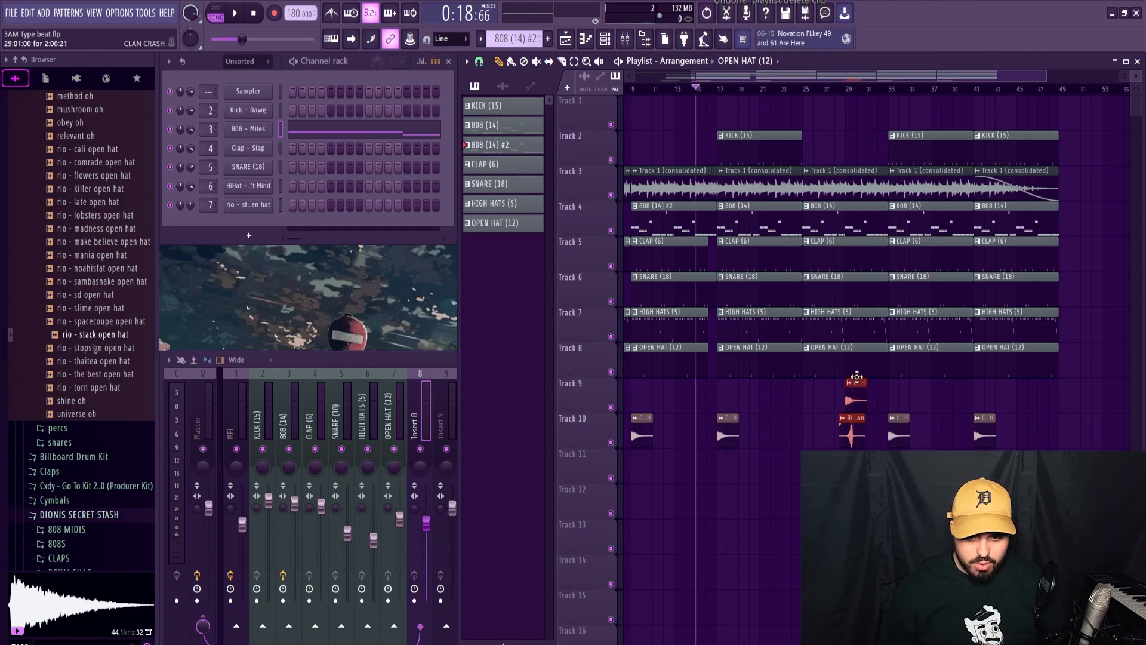
scroll(856, 357, "up", 3)
Delete the snare and open hat clips at bar 25 and rework a unique copy of the 808 clip there into a two-bar phrase.
right_click(795, 300)
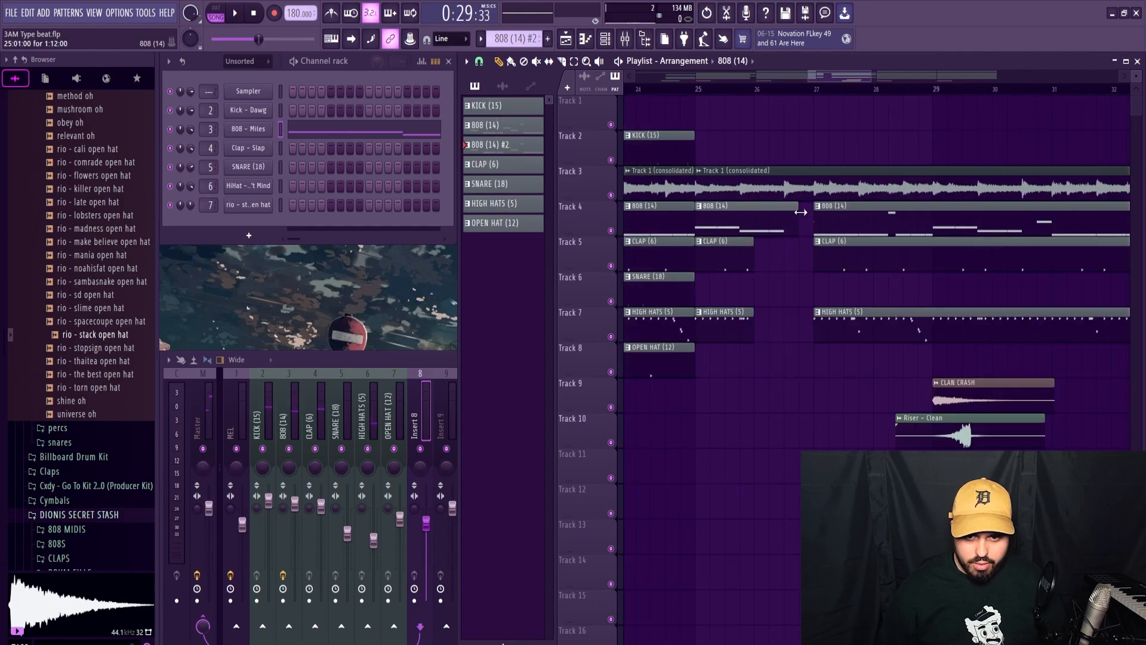
key("F7")
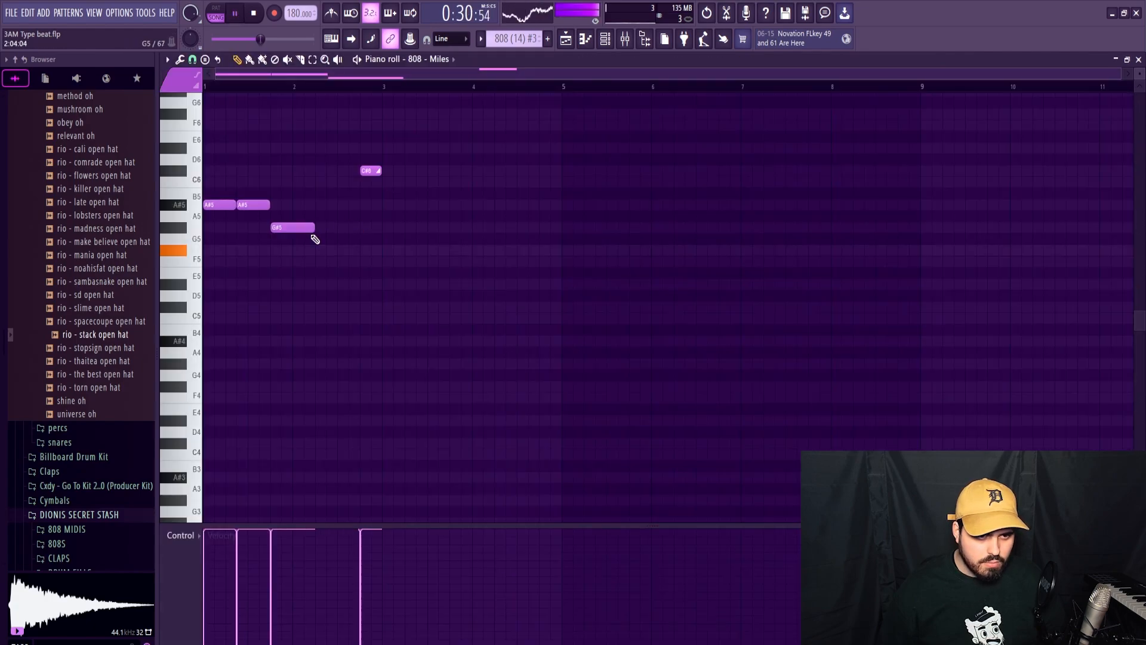
left_click(1137, 61)
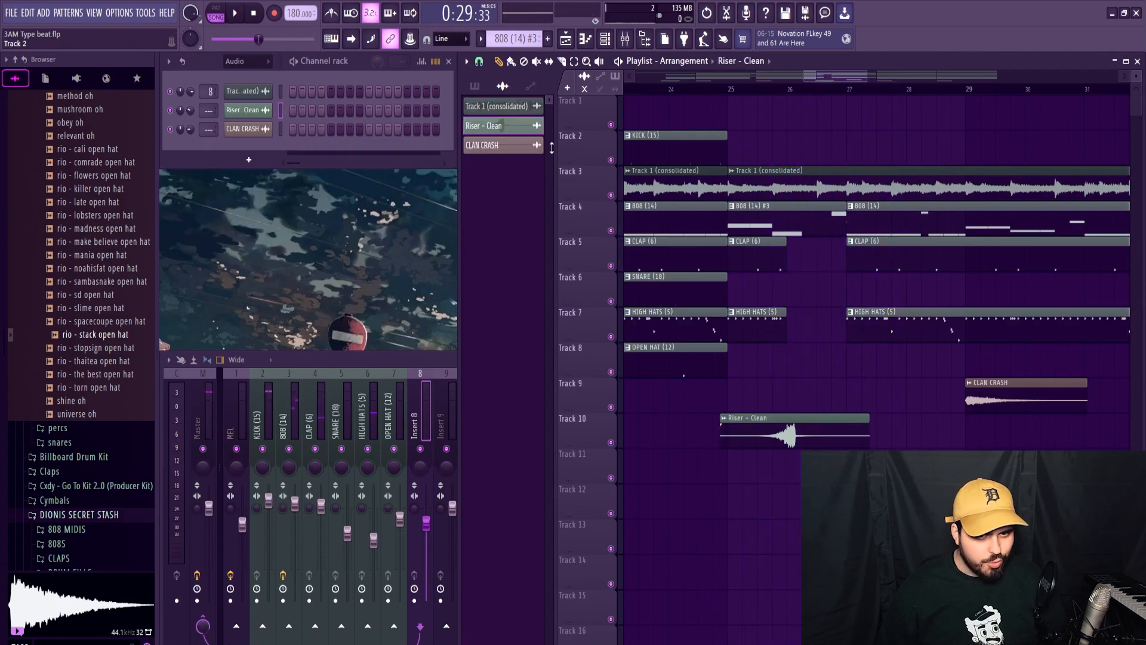
Align the peak of the Riser - Clean clip with the end of the 808 note in bar 26.
right_click(495, 126)
left_click(514, 154)
scroll(794, 432, "up", 5)
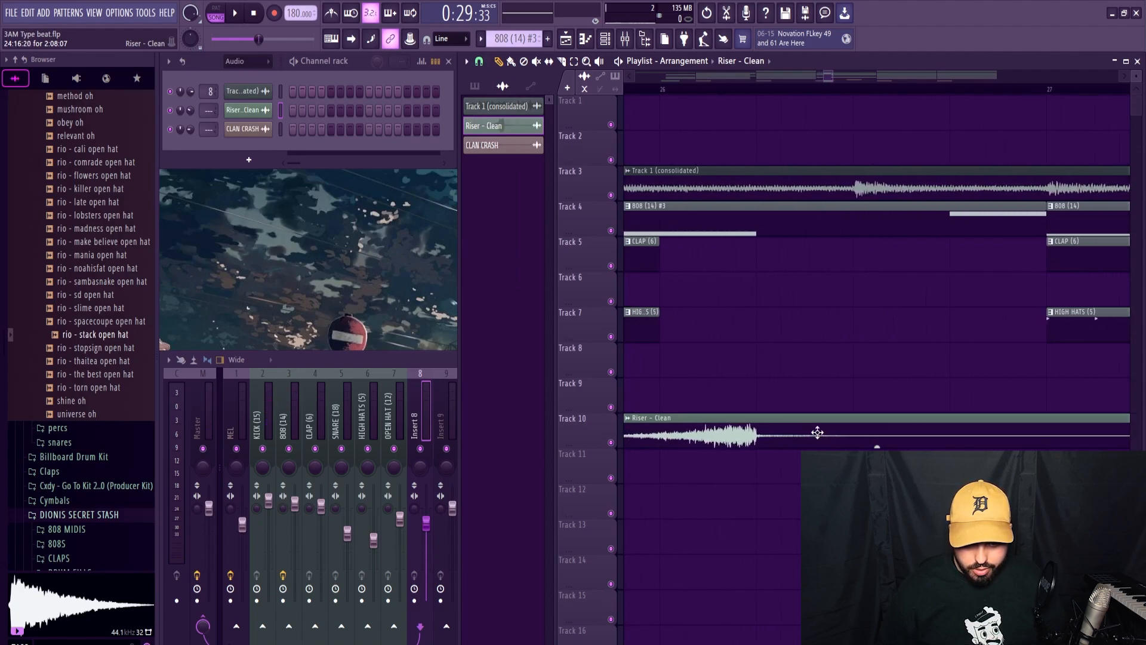
scroll(741, 365, "down", 5)
key("space")
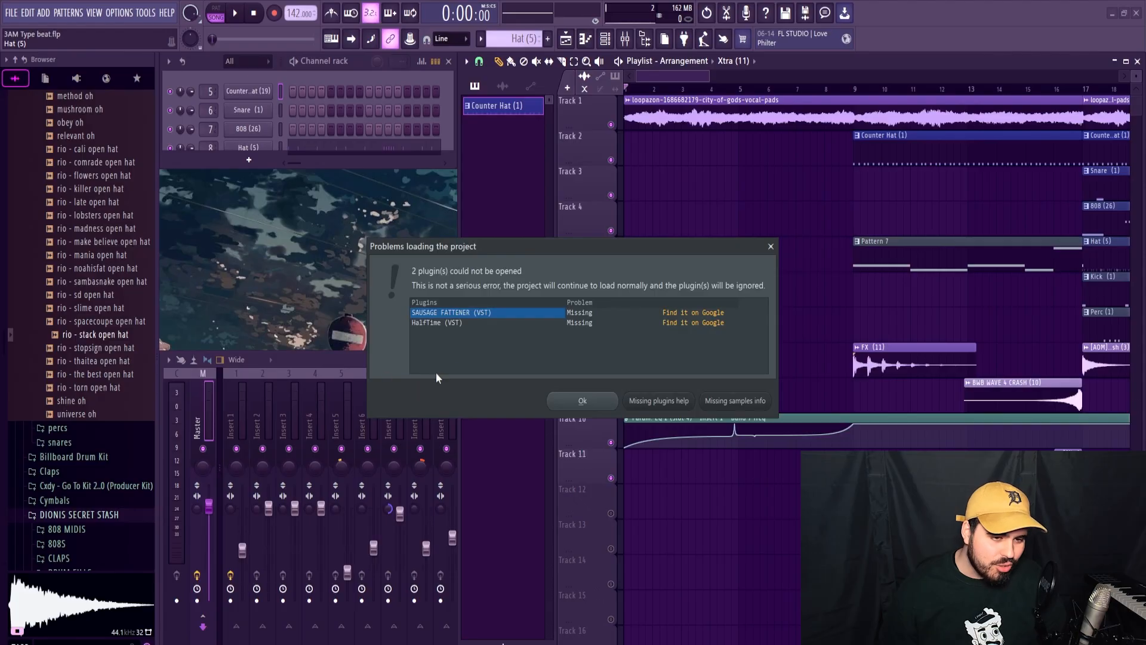
Load Drill 4.flp despite its missing plugins, audition the arrangement, and check the vocal pads clip's sample settings.
left_click(579, 401)
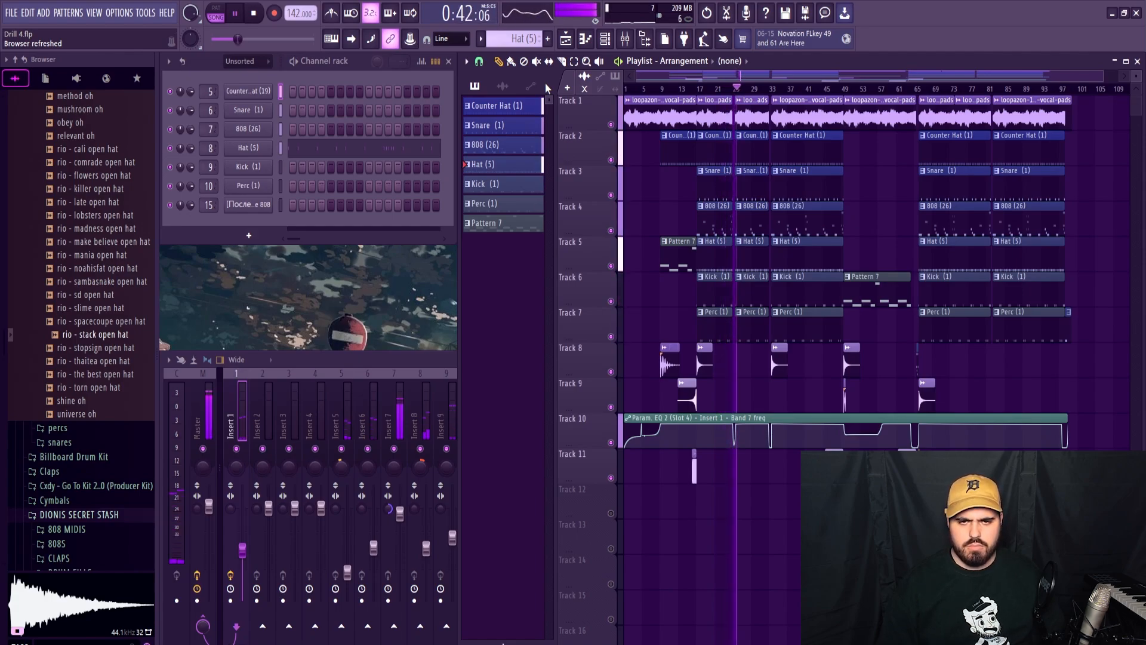
key("space")
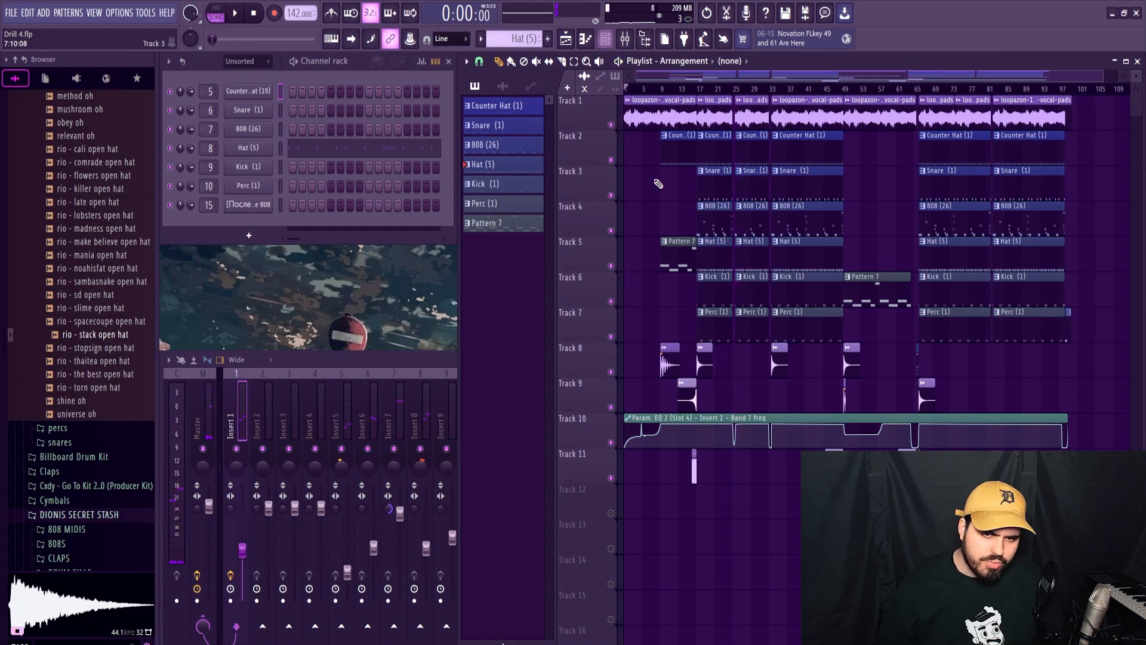
scroll(669, 206, "up", 6)
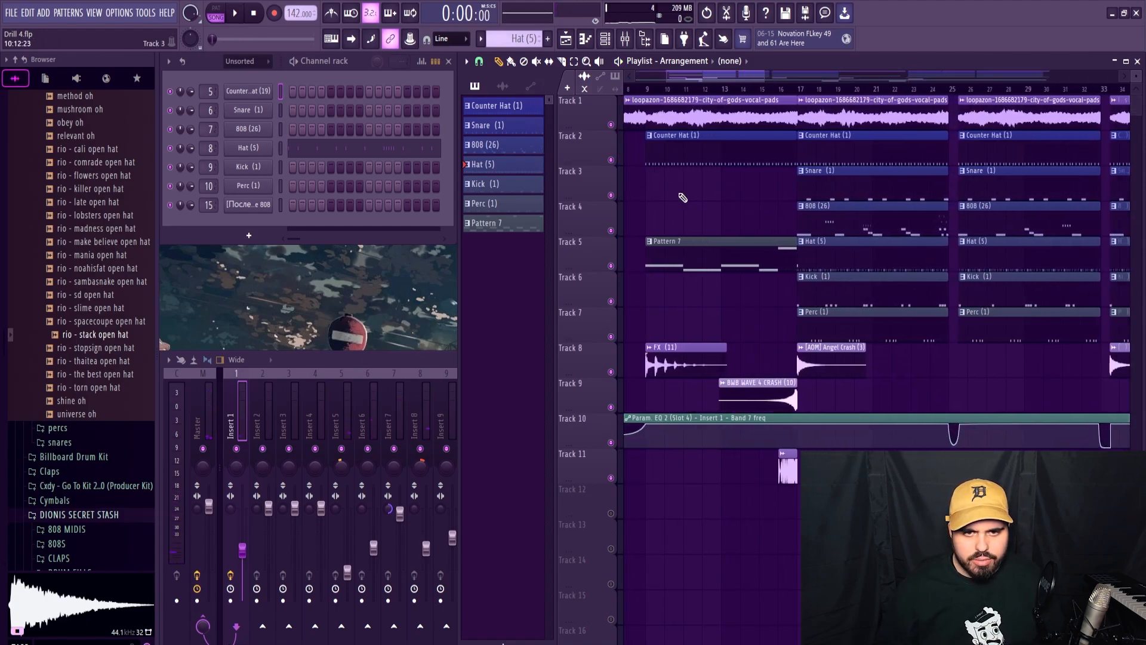
double_click(690, 110)
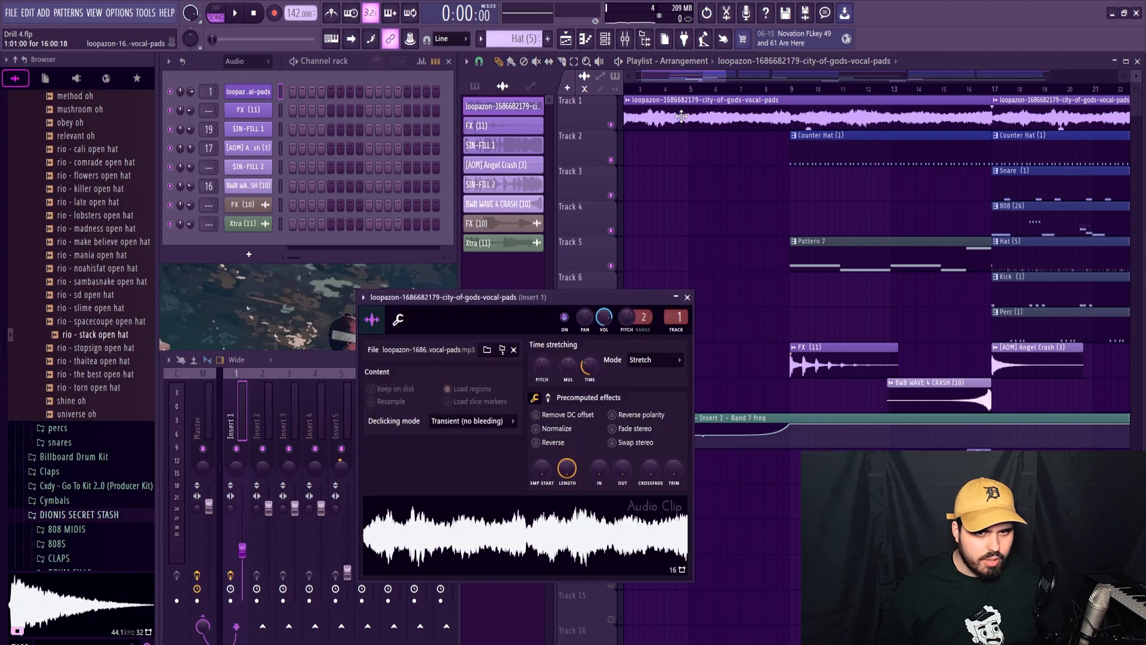
left_click(688, 296)
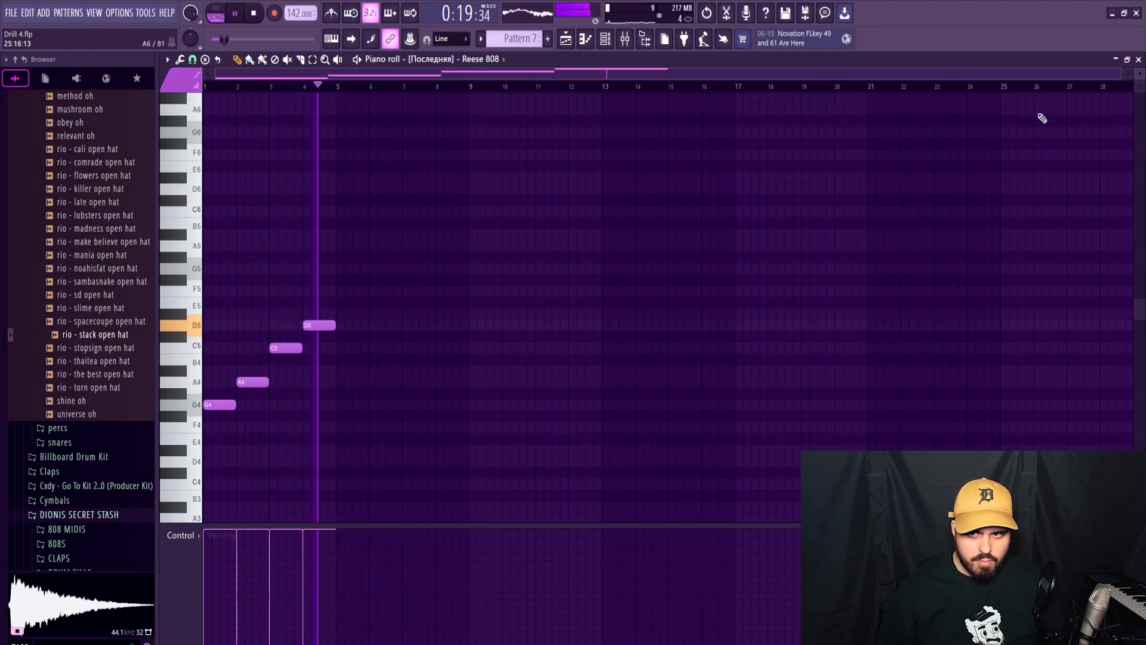
Detect the pitch regions of the Reese 808 sample in Edison to identify its root note.
left_click(1139, 60)
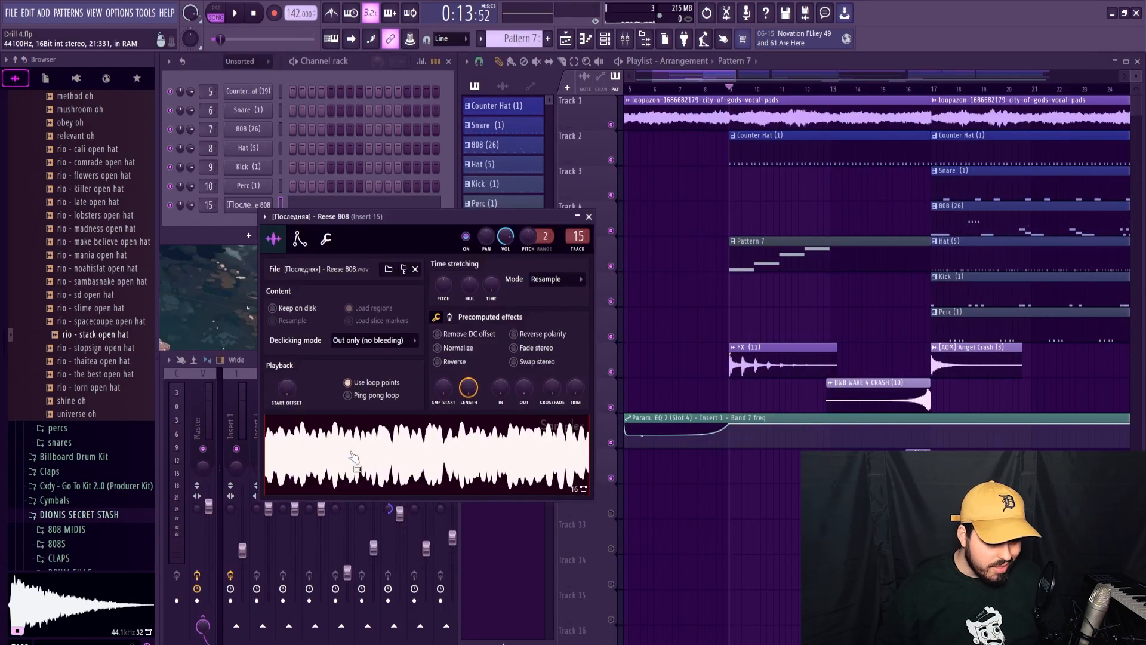
right_click(351, 446)
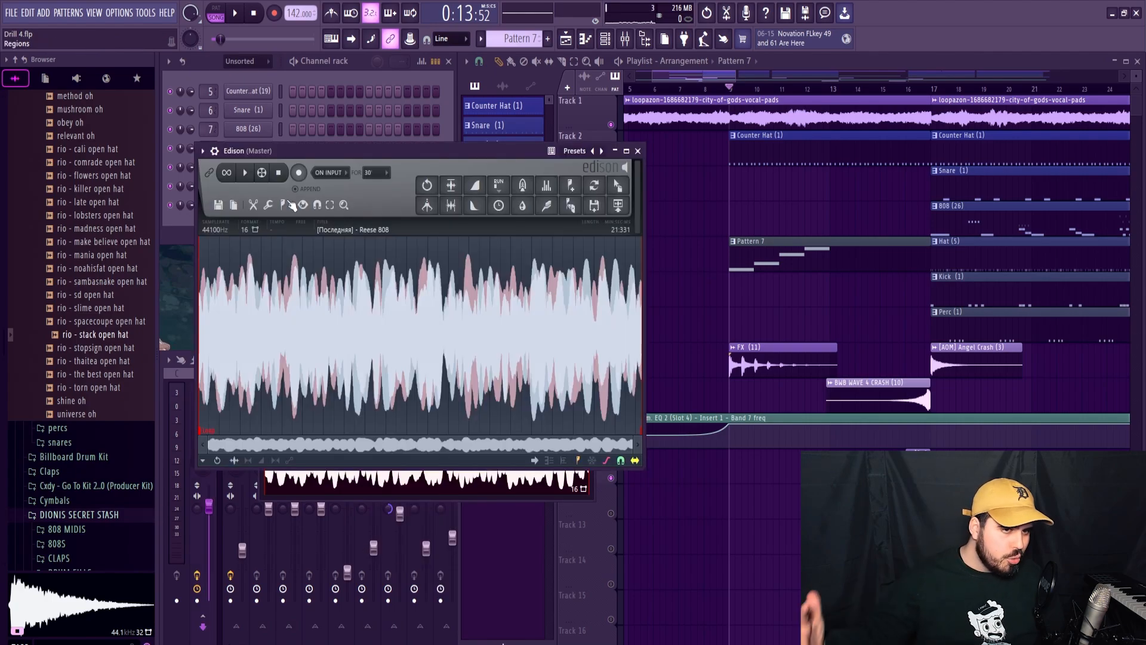
left_click(284, 206)
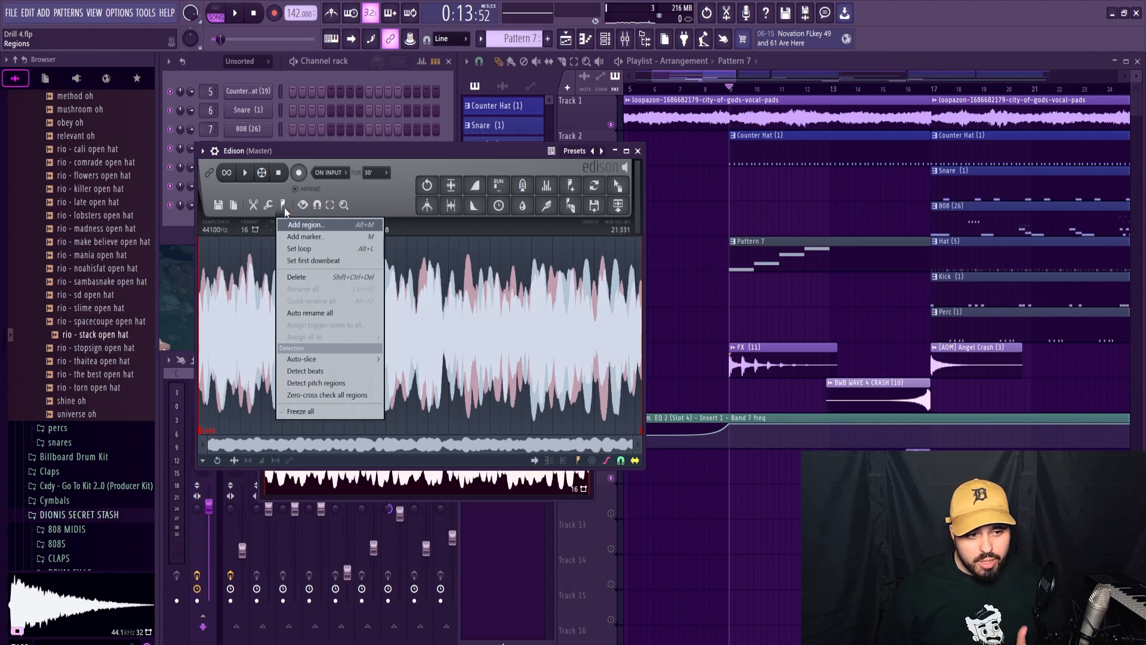
left_click(319, 386)
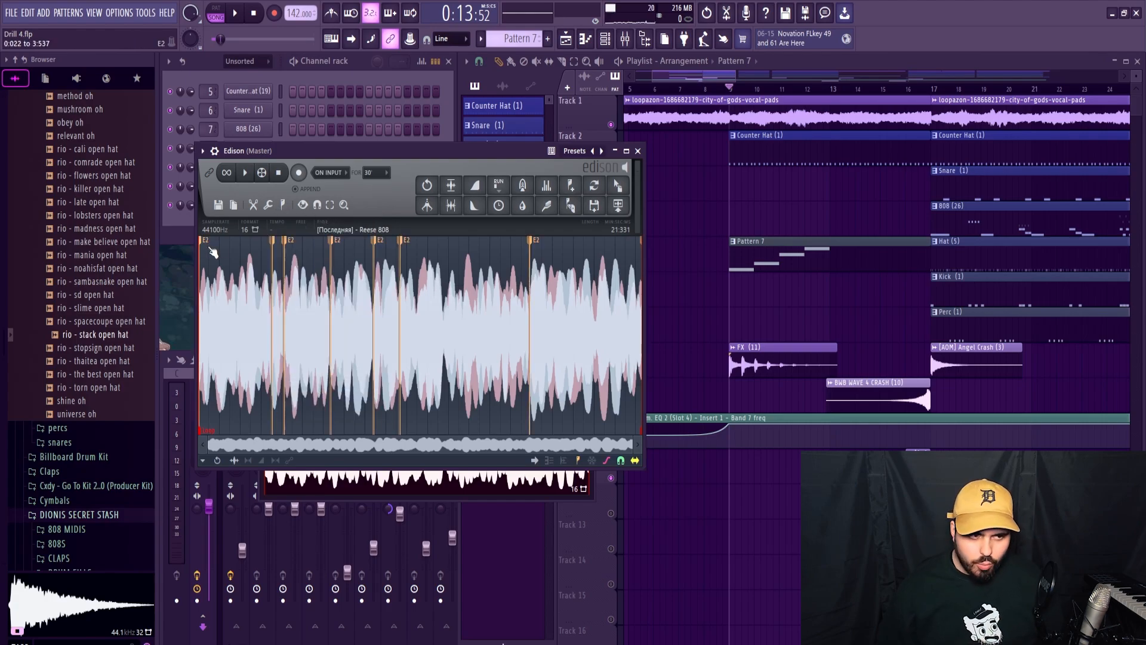
left_click(636, 152)
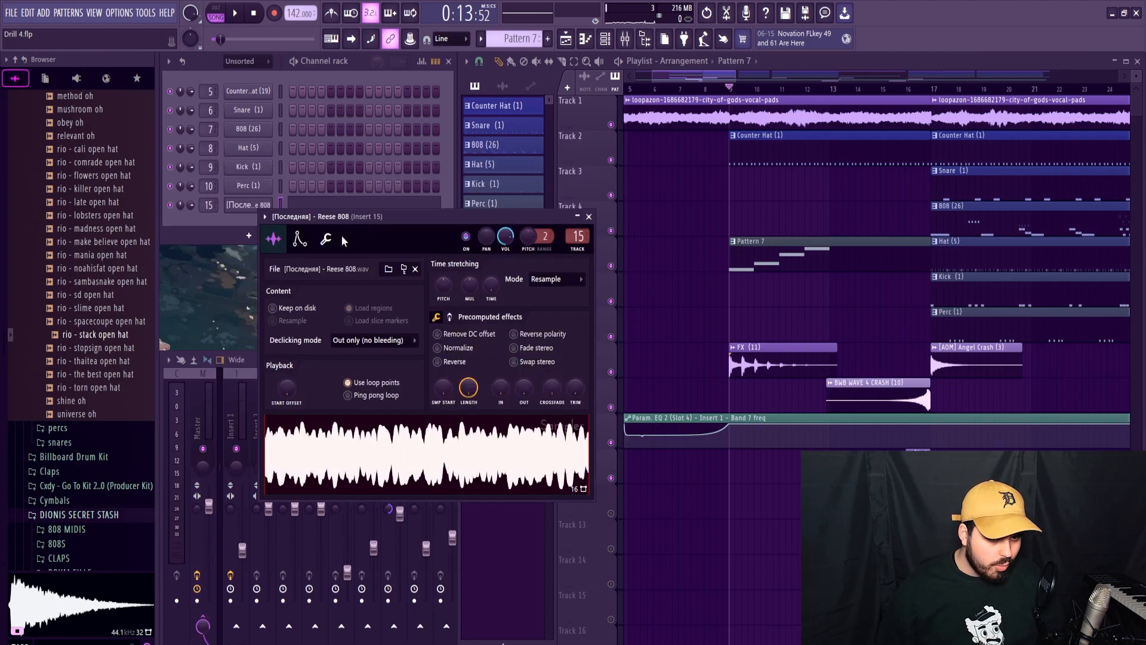
Set the Reese 808's root note to E5 and enable its volume envelope with full hold and no attack or release.
left_click(327, 240)
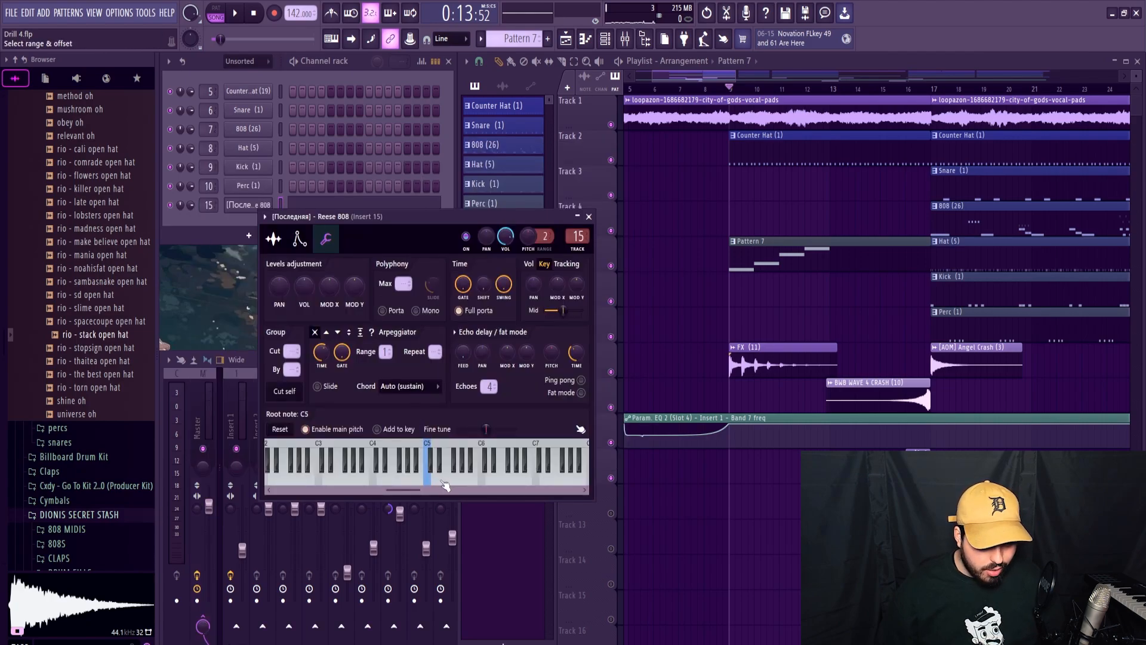
left_click(273, 239)
left_click(299, 239)
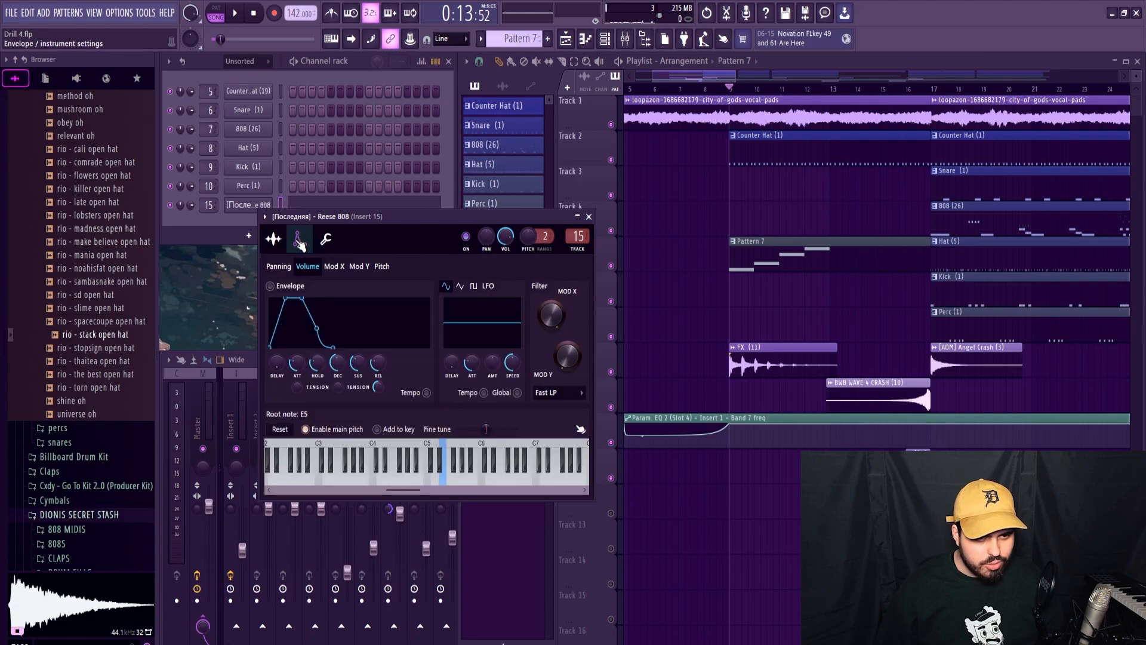
left_click_drag(352, 362, 353, 385)
key("space")
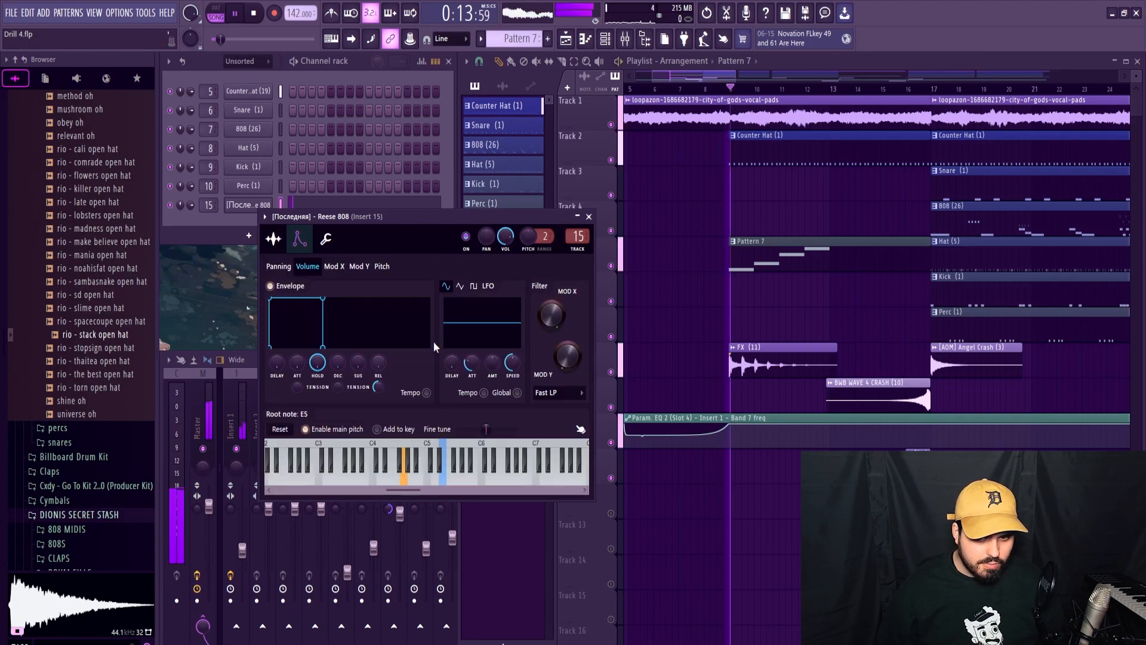
left_click(588, 216)
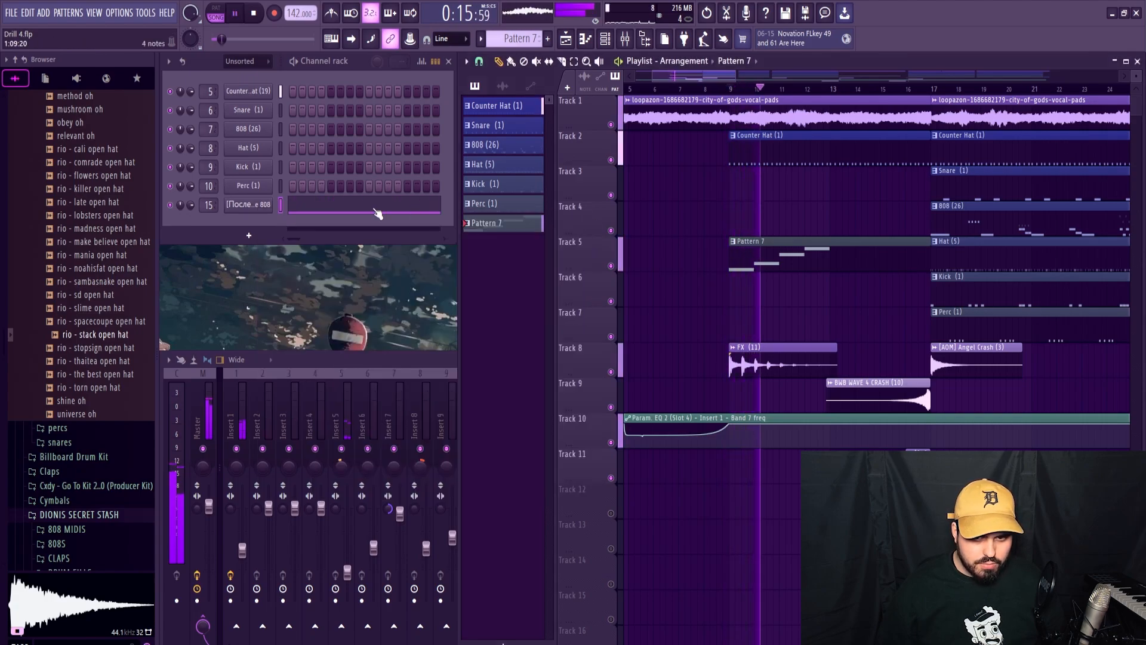
Repeat the Reese 808's four-note phrase G4, A4, C5, D5 into bars 5 to 8 of Pattern 7.
left_click(377, 213)
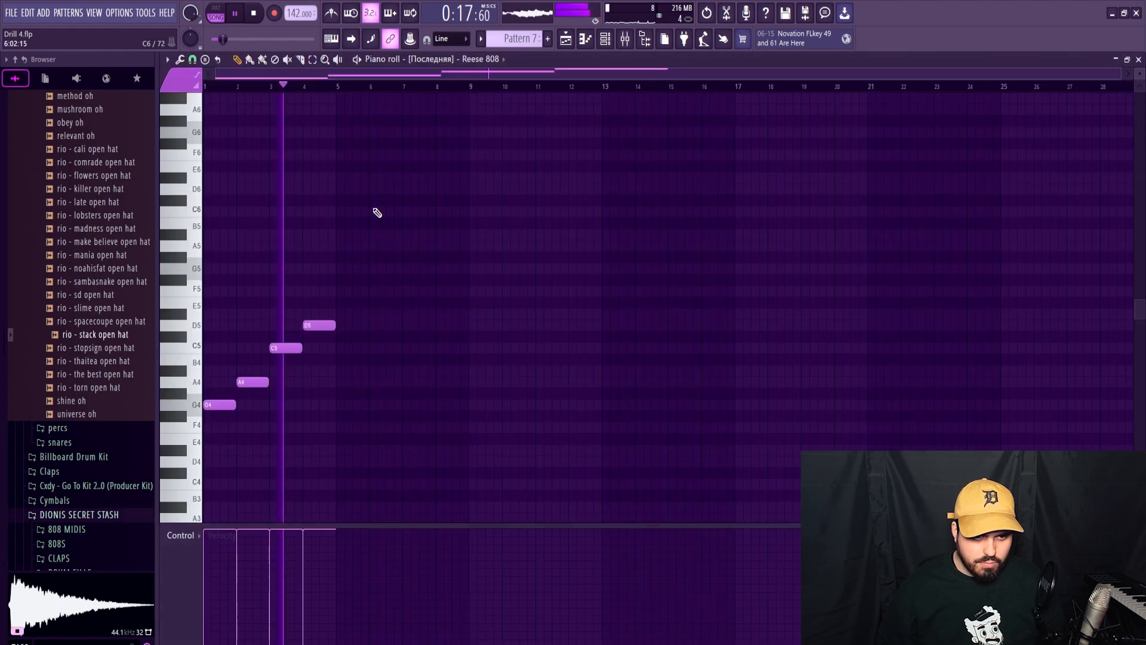
left_click_drag(348, 275, 228, 436)
key("ctrl+b")
left_click(336, 431, "ctrl")
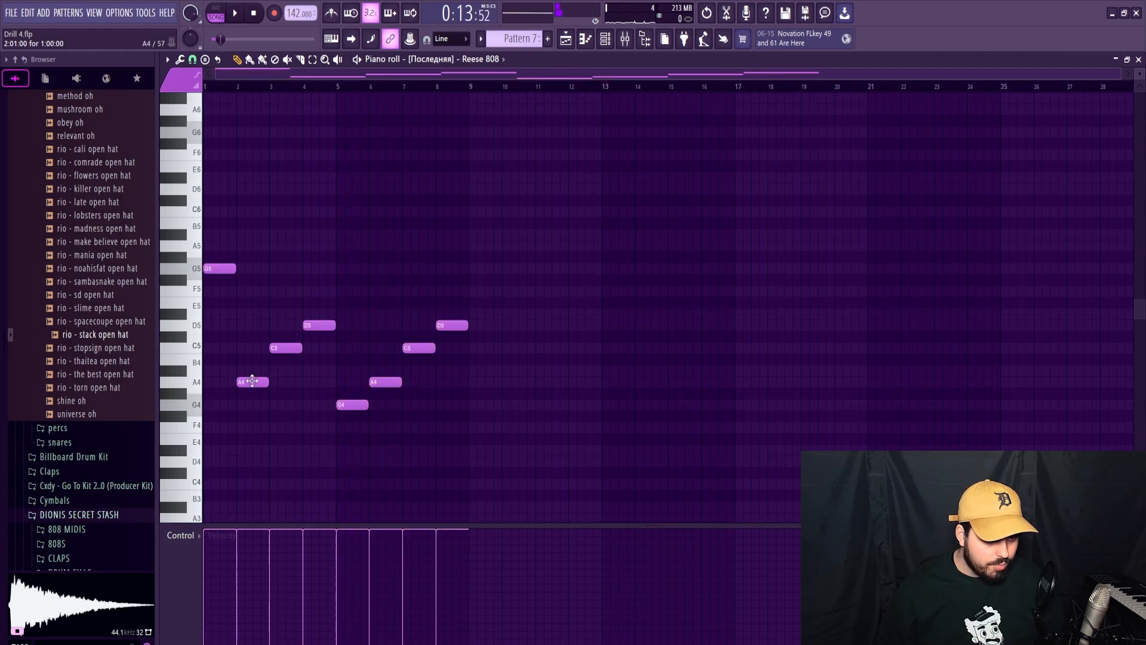
Raise the Reese 808's first two notes to G5 and A5, and remove the repeated phrase from bars 5 to 8.
left_click_drag(251, 381, 252, 240)
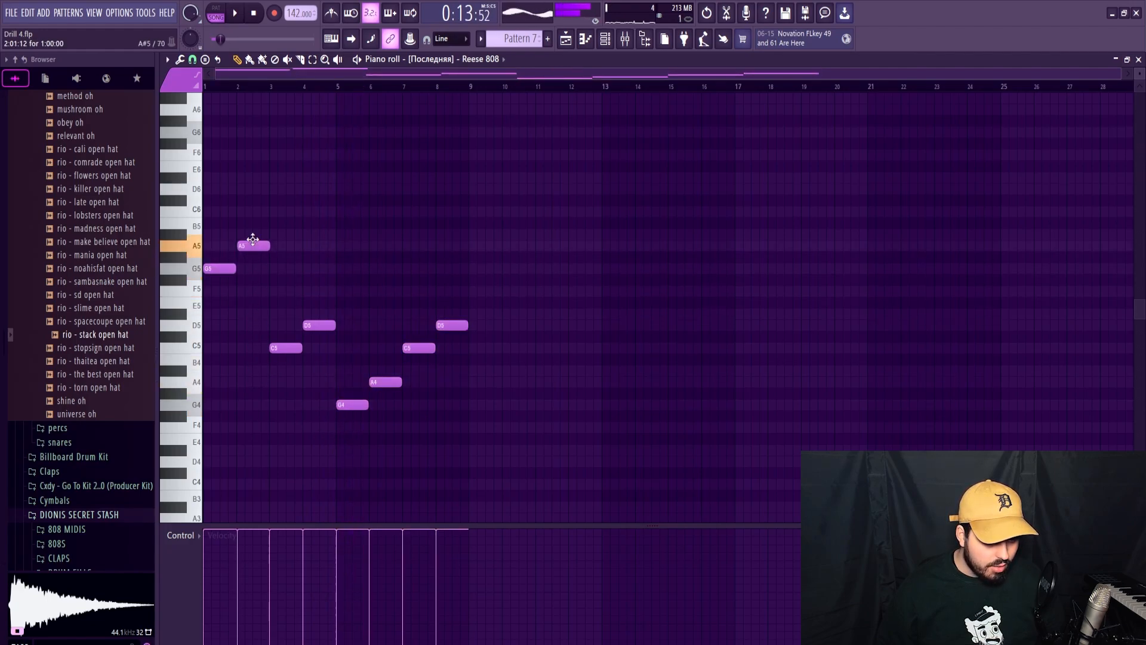
key("space")
left_click(192, 59)
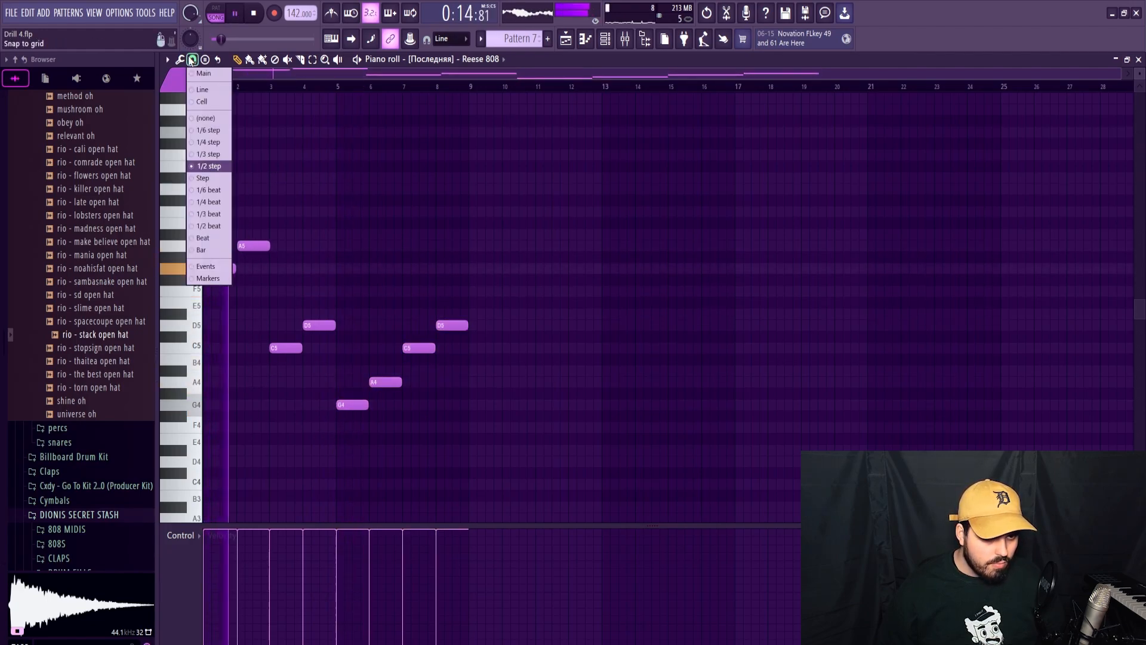
left_click(313, 76)
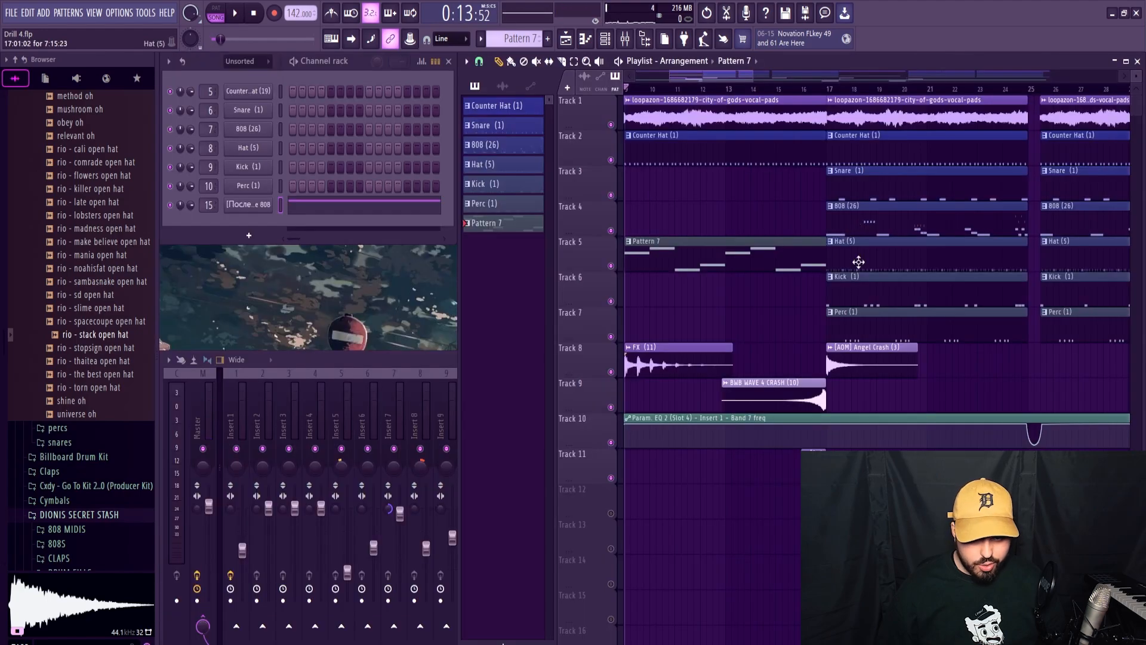
double_click(857, 225)
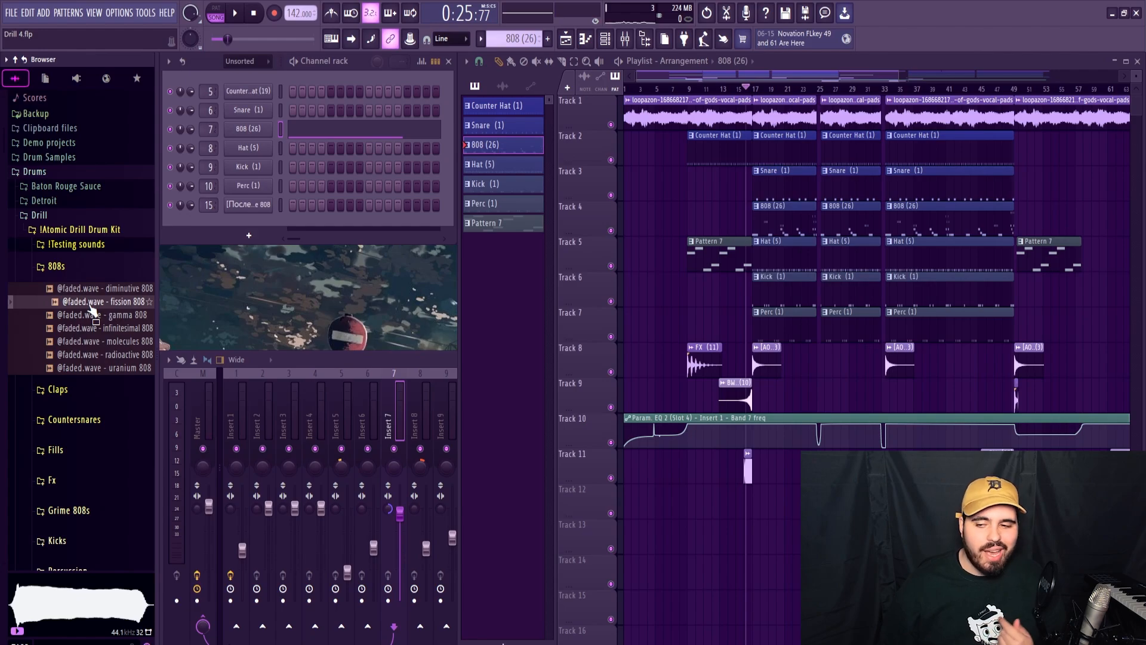
left_click_drag(91, 309, 268, 130)
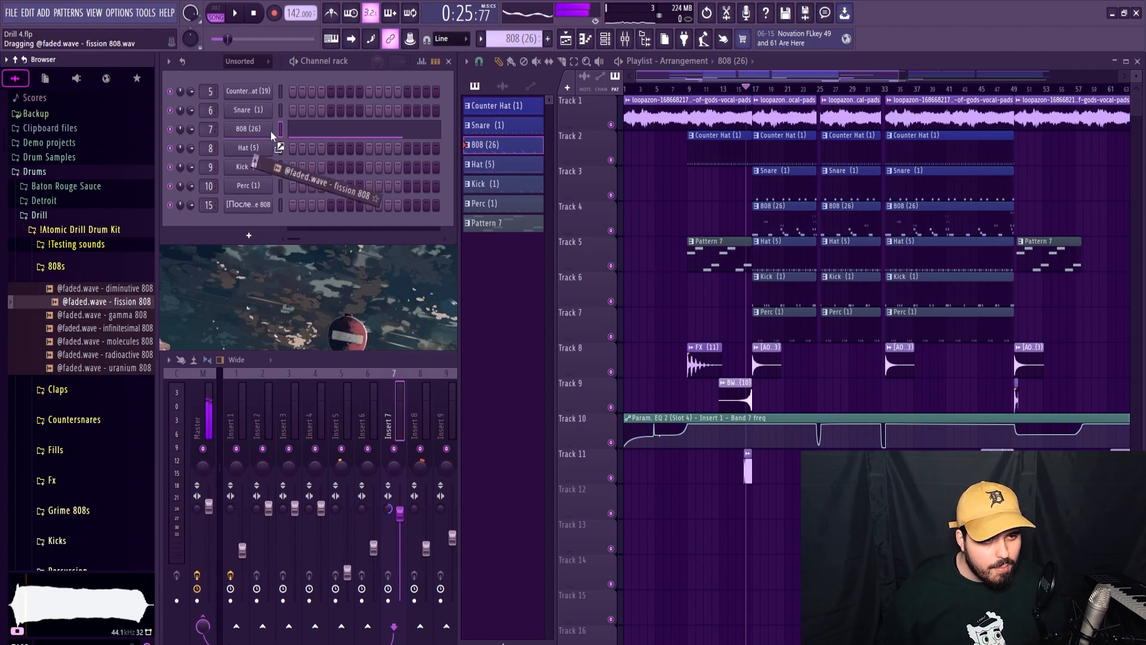
key("space")
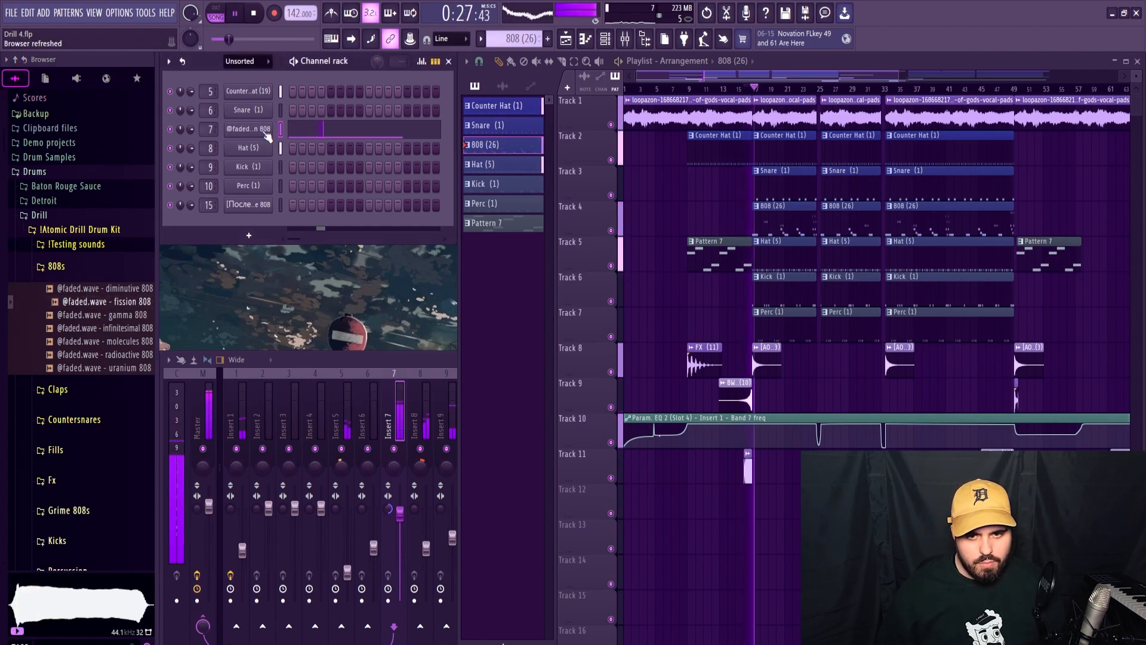
Raise the fission 808's root notes one octave to G5 and shorten the first one.
left_click(300, 133)
key("space")
left_click_drag(221, 401, 955, 415)
key("space")
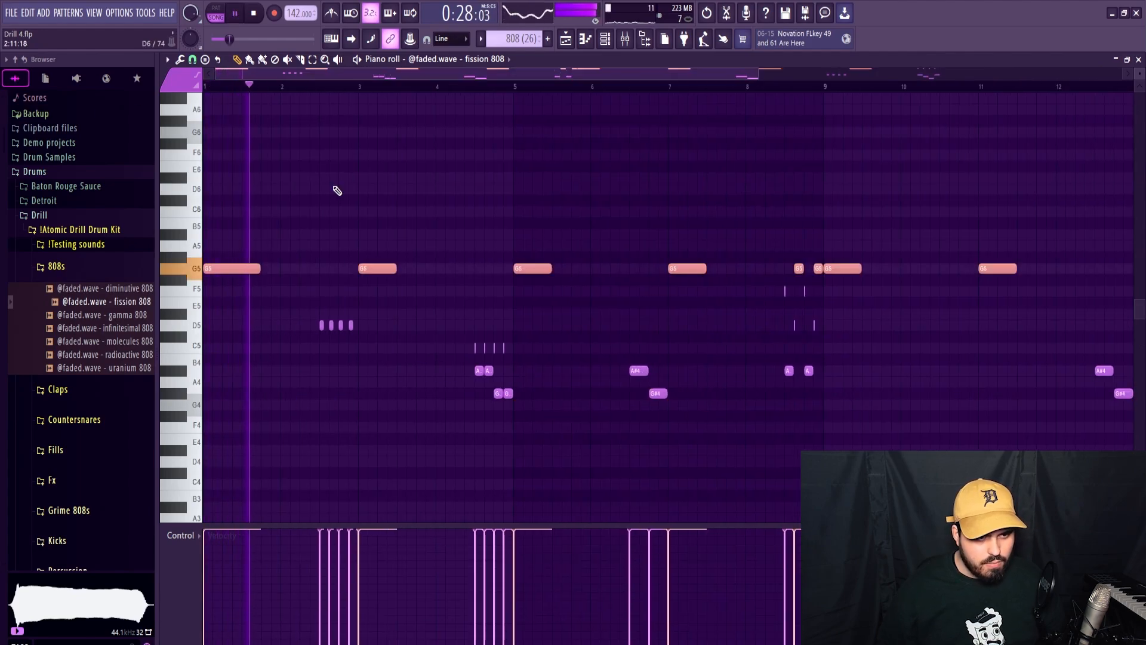
left_click(335, 190, "ctrl")
key("space")
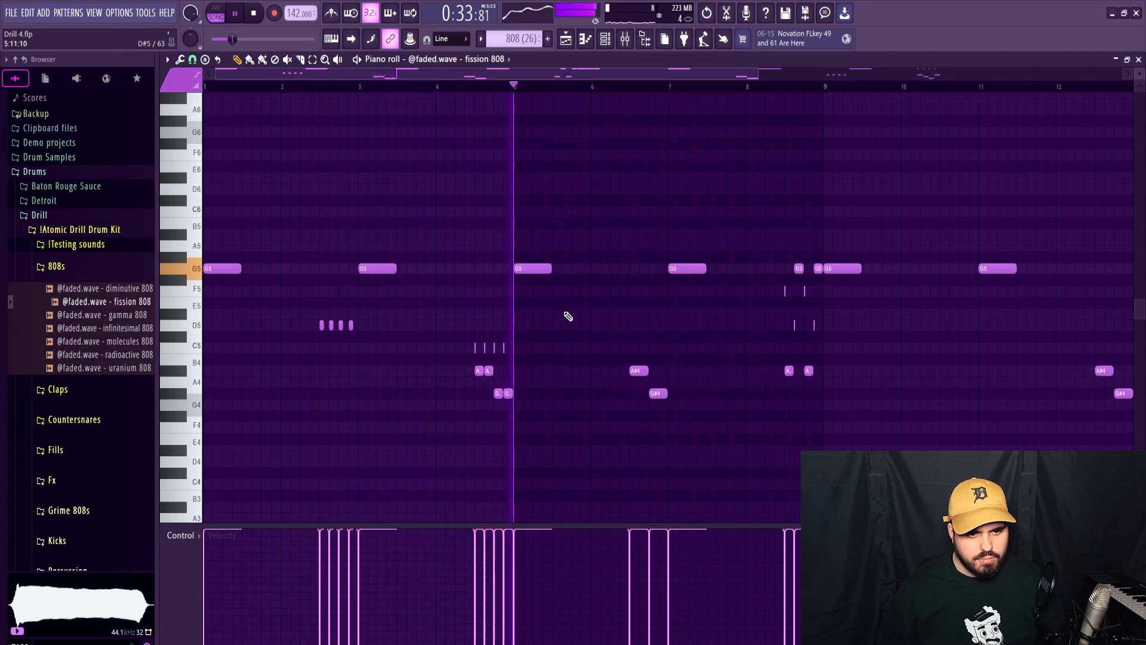
Raise the remaining notes and slides of the fission 808 pattern by one octave and audition the result.
key("space")
left_click_drag(822, 242, 759, 390)
scroll(788, 338, "down", 3)
key("ctrl+Up")
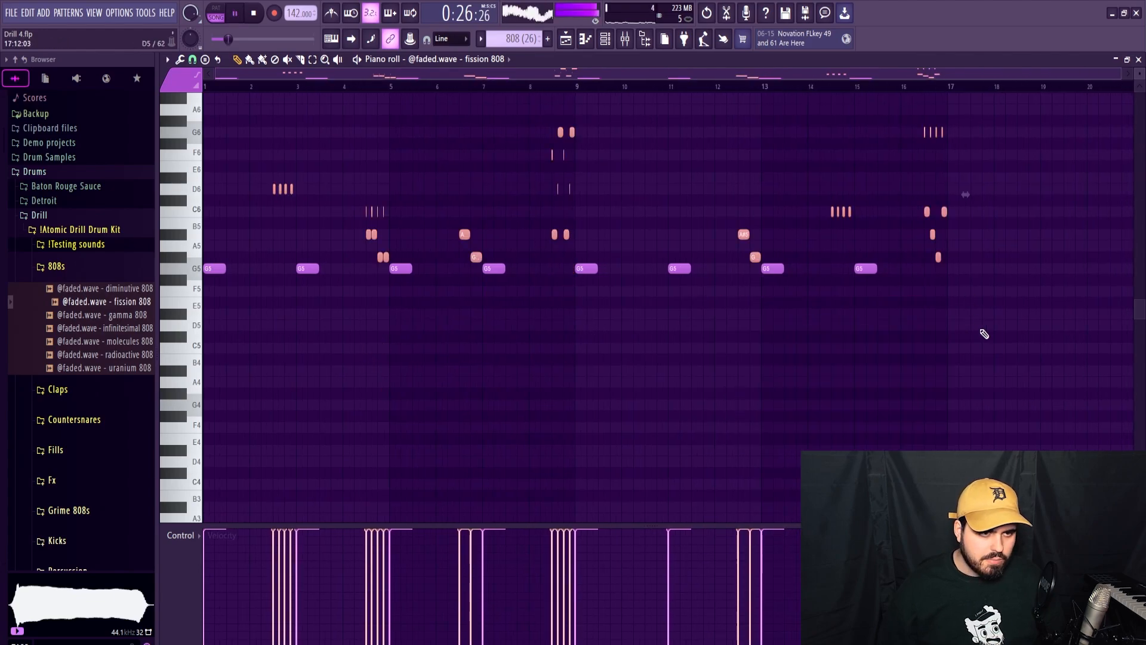
left_click(471, 349)
key("space")
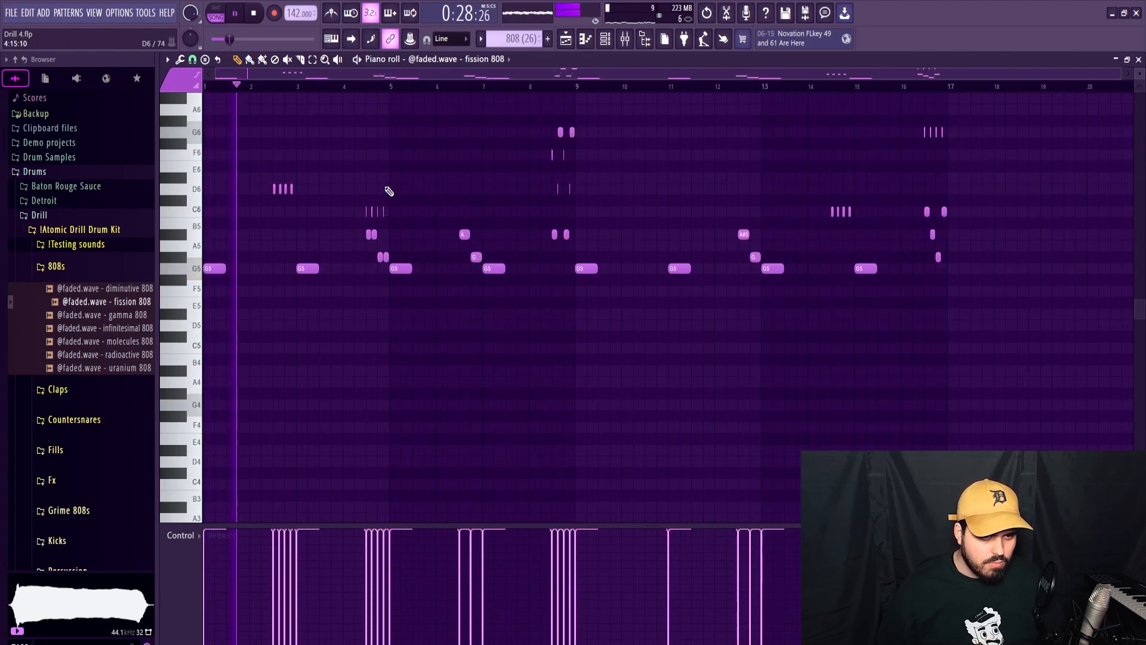
Audition the four-note roll in bar 2 of the 808 pattern and lower its notes to G5.
scroll(276, 179, "up", 5)
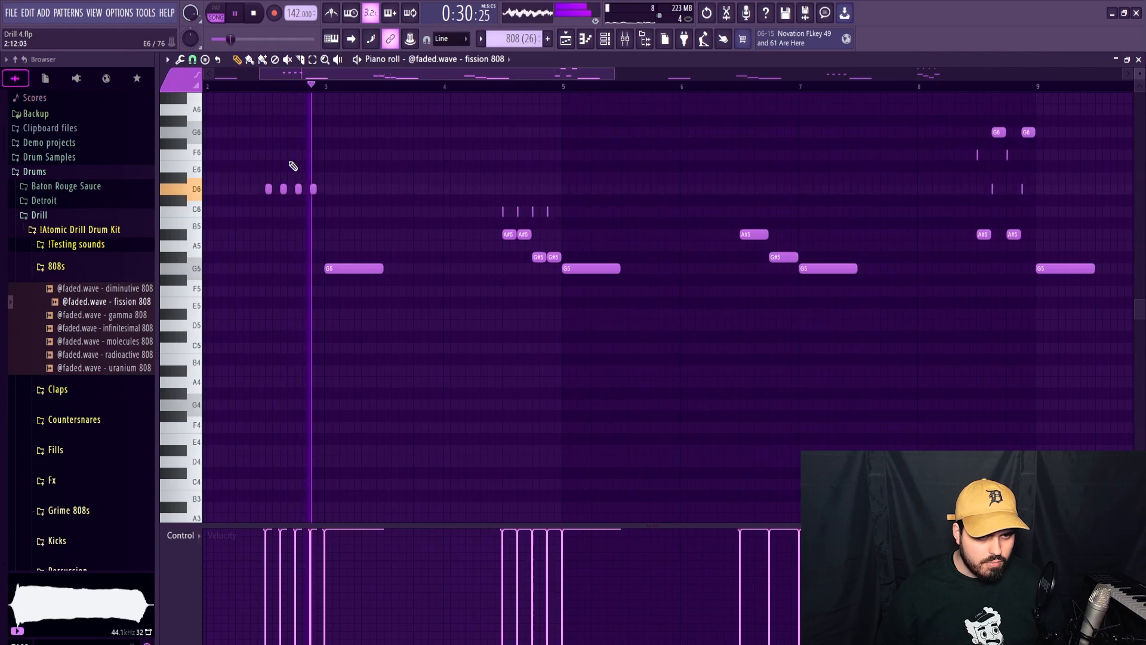
key("space")
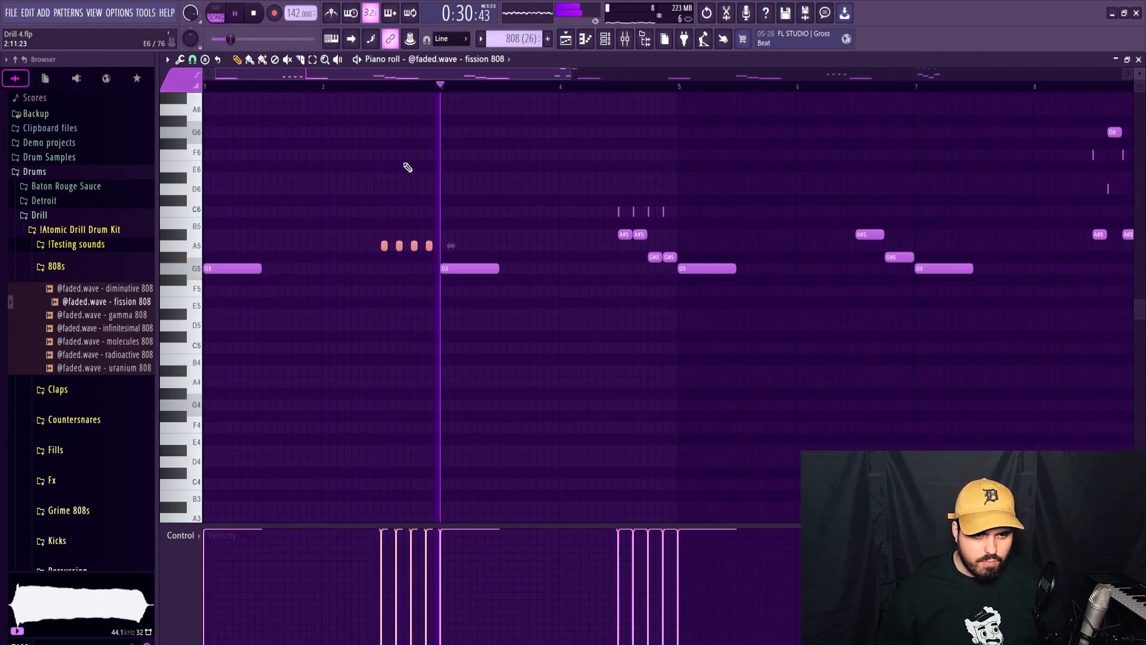
key("space")
left_click_drag(384, 248, 384, 274)
Add a short A5 slide note above each of the four G5 notes in bar 2's roll.
left_click(381, 245)
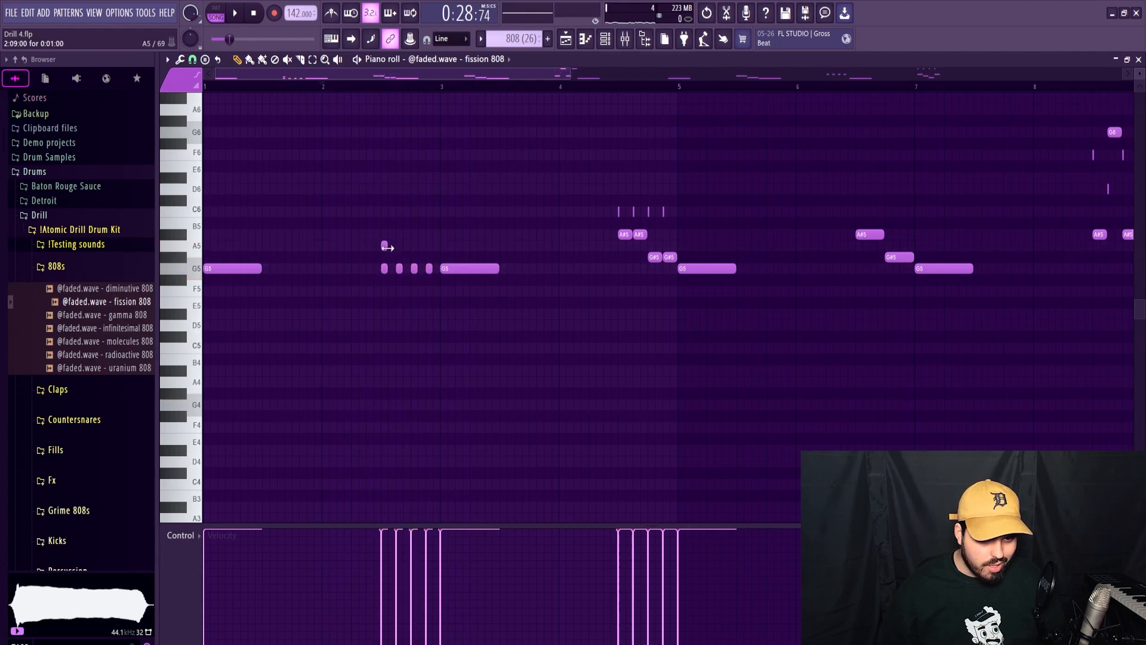
scroll(386, 247, "up", 6)
double_click(384, 247)
left_click(509, 317)
key("Return")
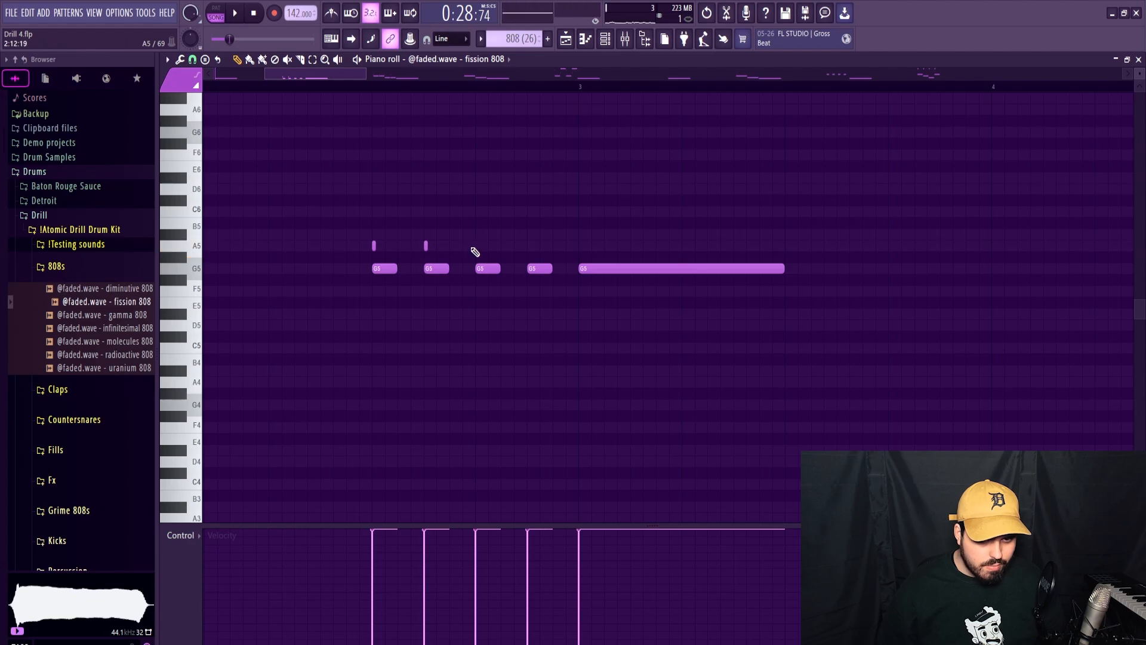
Pan the notes and slides of bar 2's roll alternately left and right, and return the note control lane to velocity.
left_click_drag(560, 229, 353, 260)
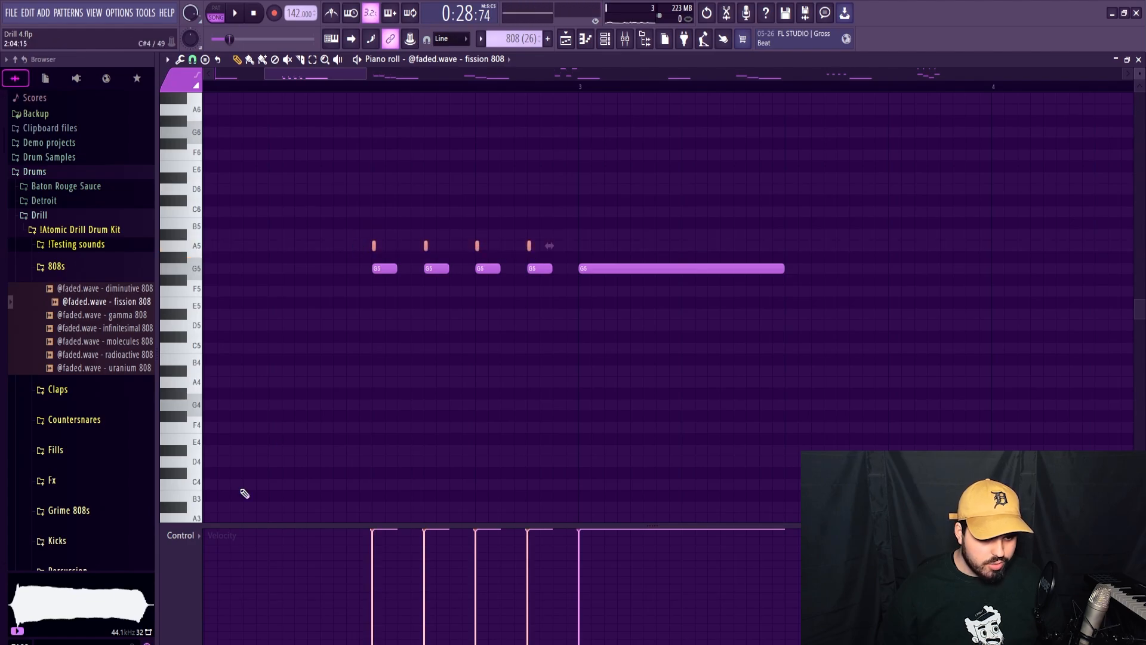
left_click(197, 536)
left_click(200, 570)
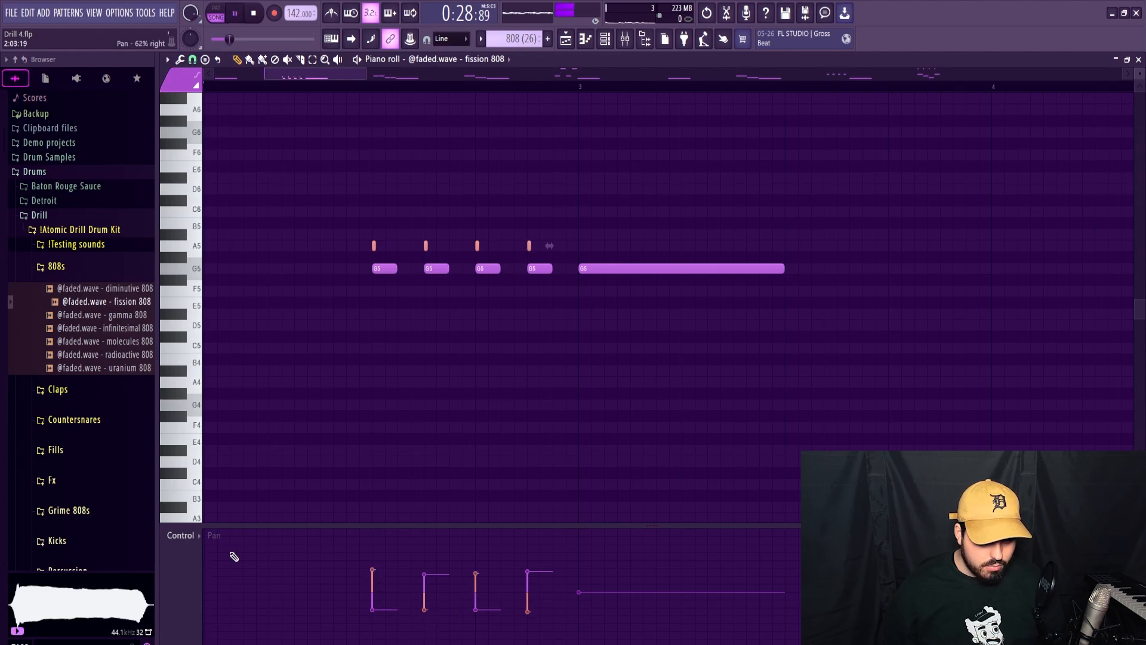
left_click(197, 535)
left_click(200, 550)
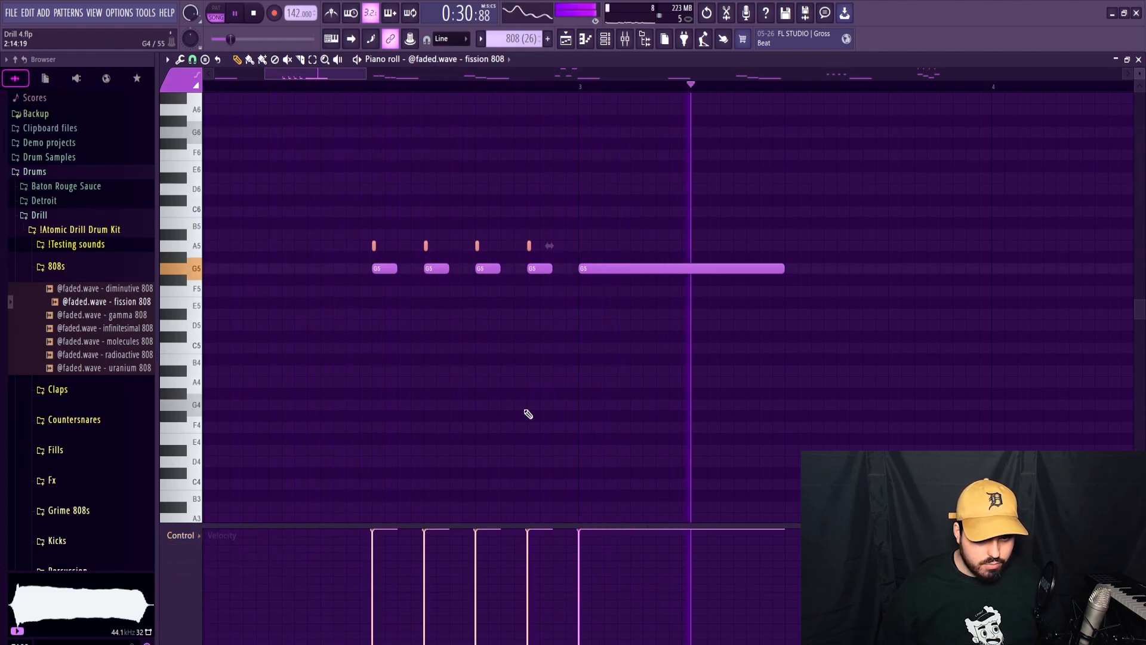
Lower all four main notes of the 808 roll in bar 4 to G5.
scroll(678, 366, "down", 5)
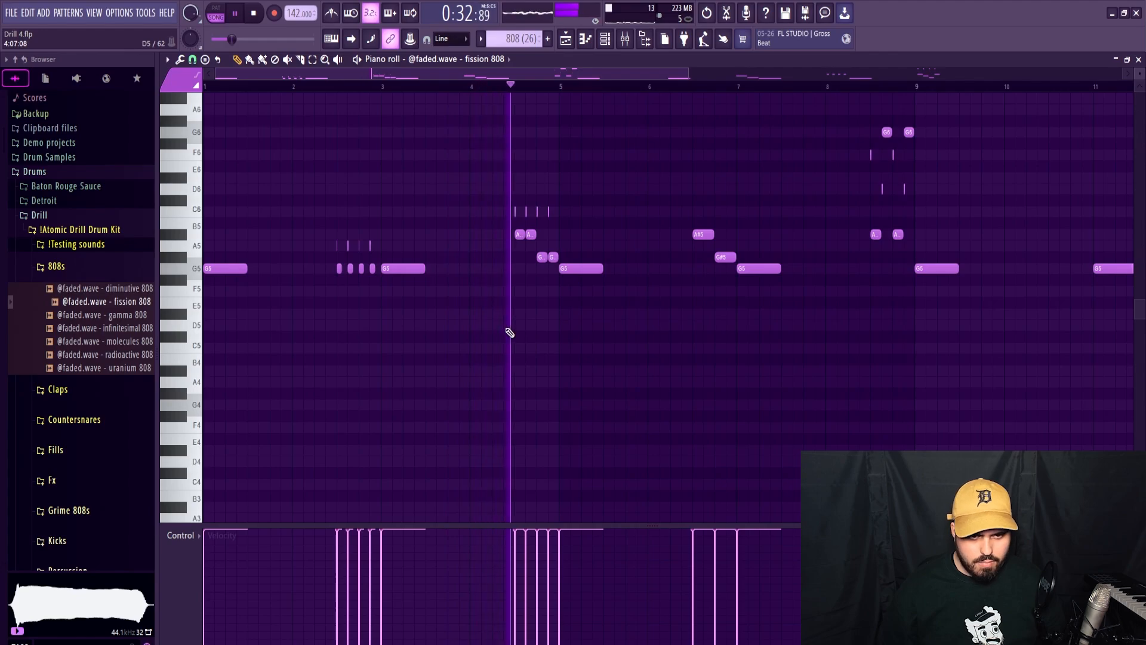
key("space")
left_click_drag(532, 249, 557, 262)
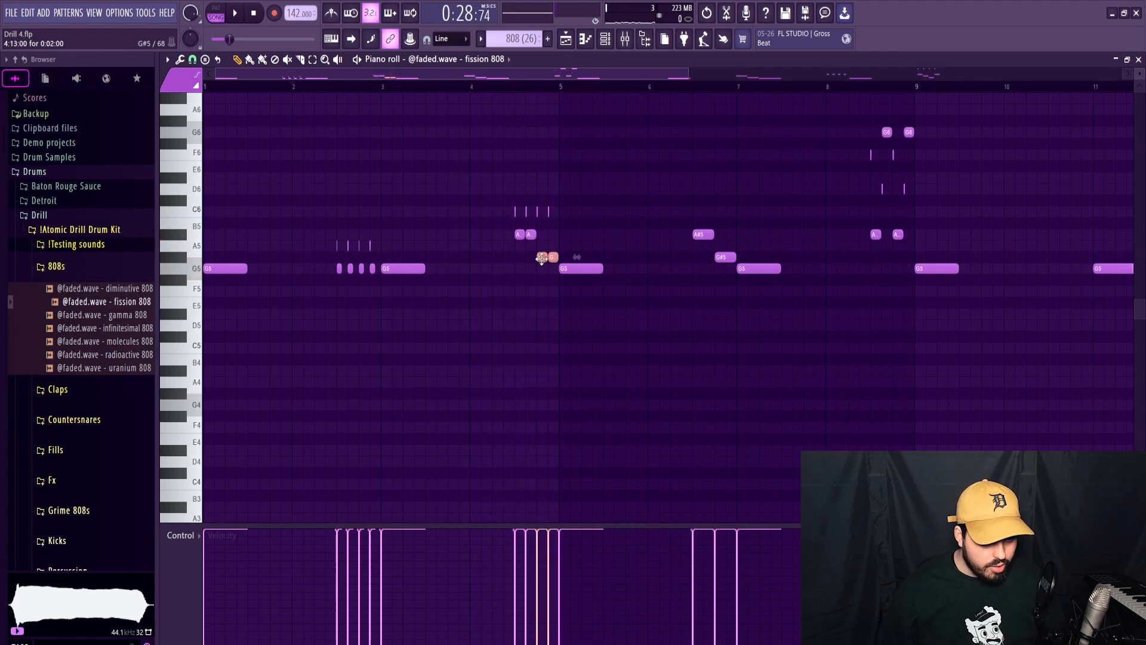
left_click(1139, 59)
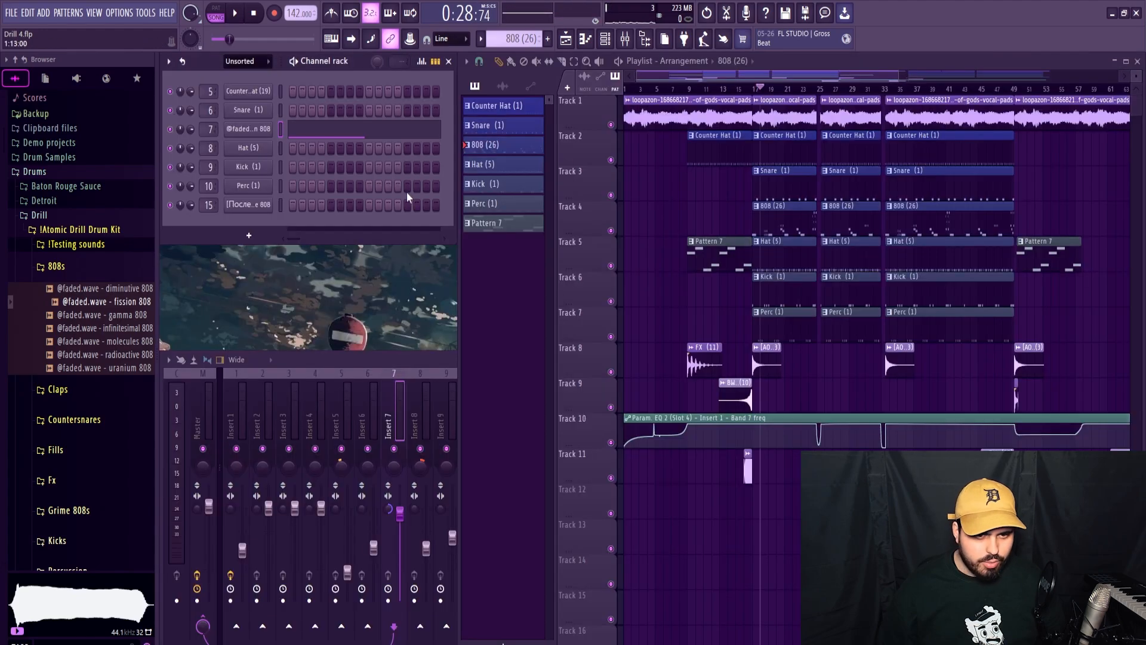
double_click(722, 256)
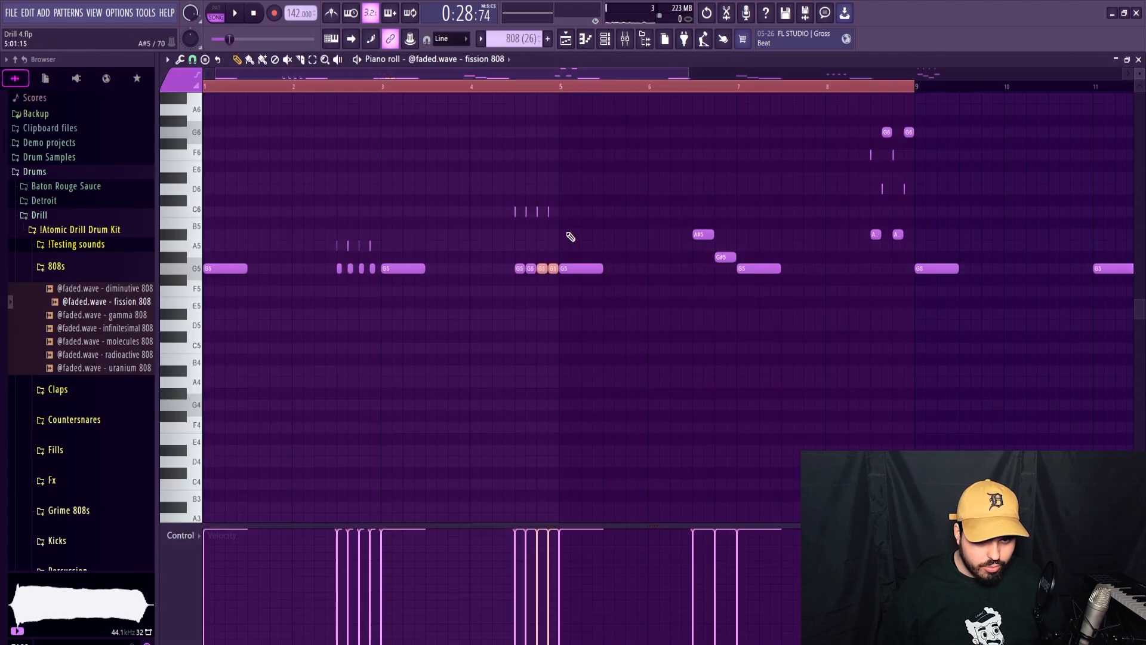
Move bar 4's first two slide notes to D6 and the last two to A#5, auditioning the changes.
left_click_drag(567, 207, 510, 227)
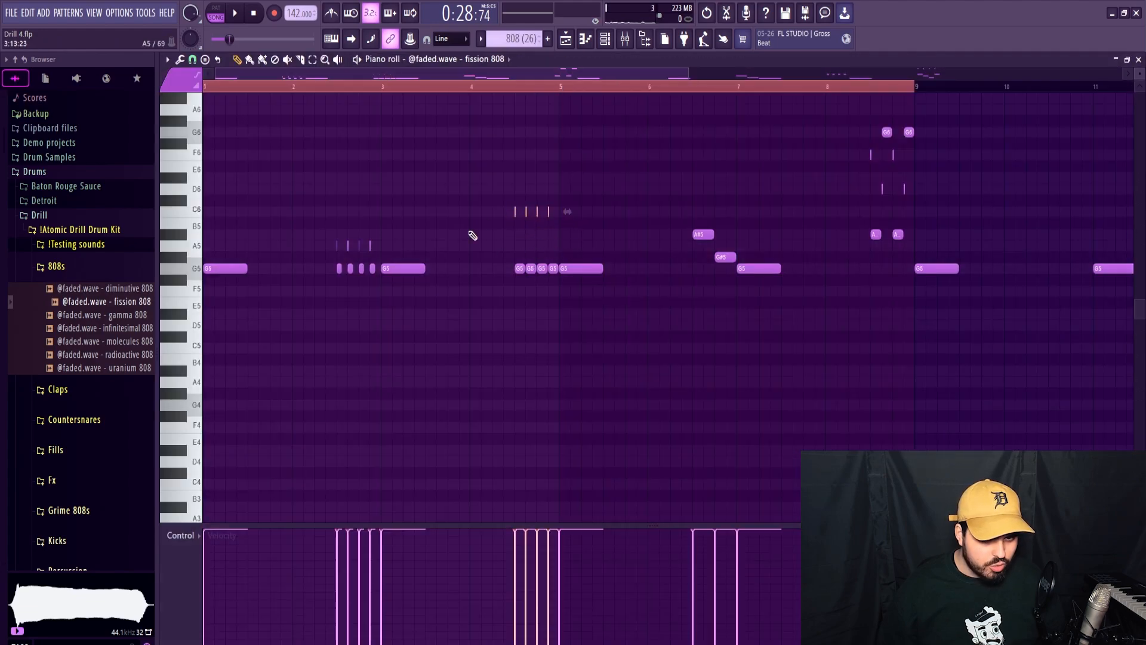
scroll(508, 230, "up", 5)
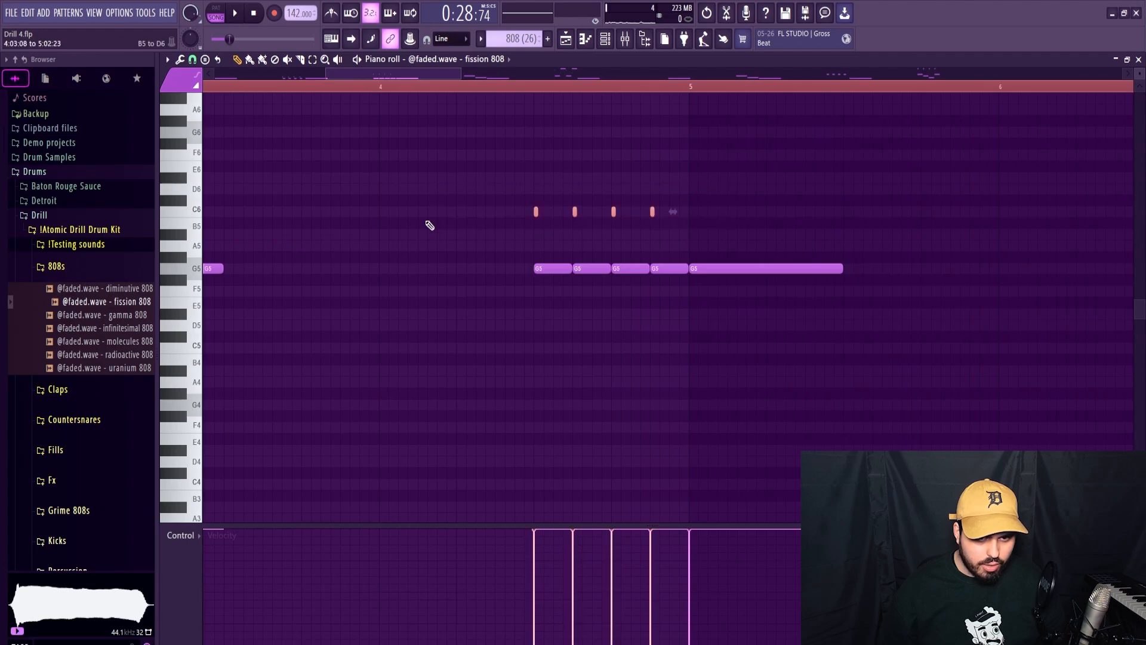
scroll(472, 226, "down", 5)
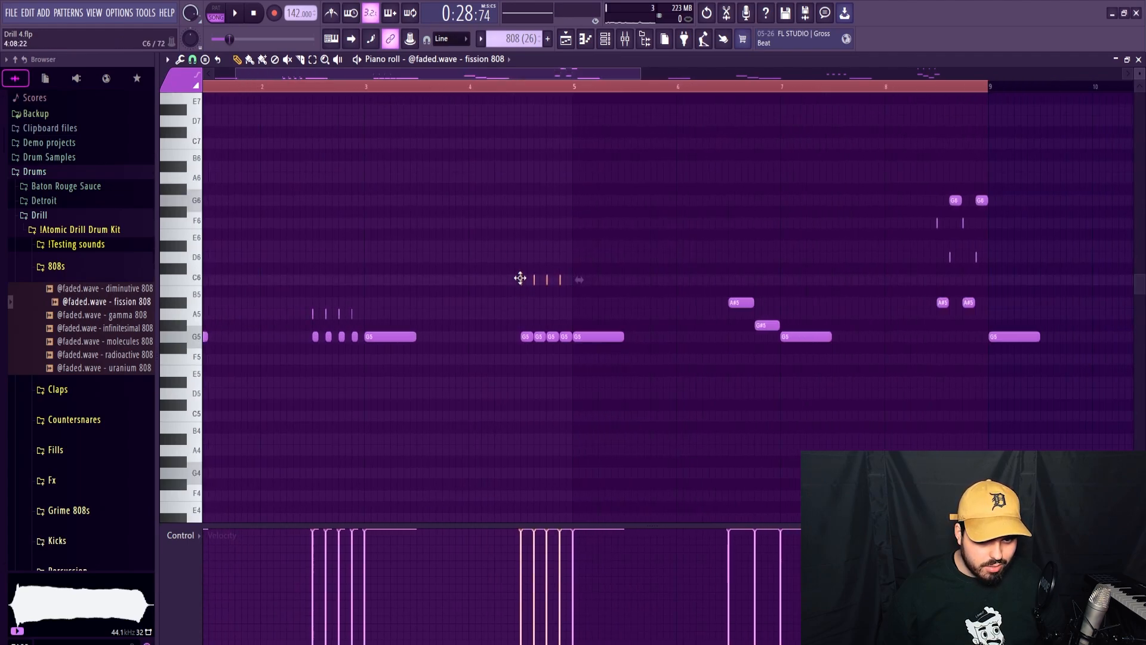
key("space")
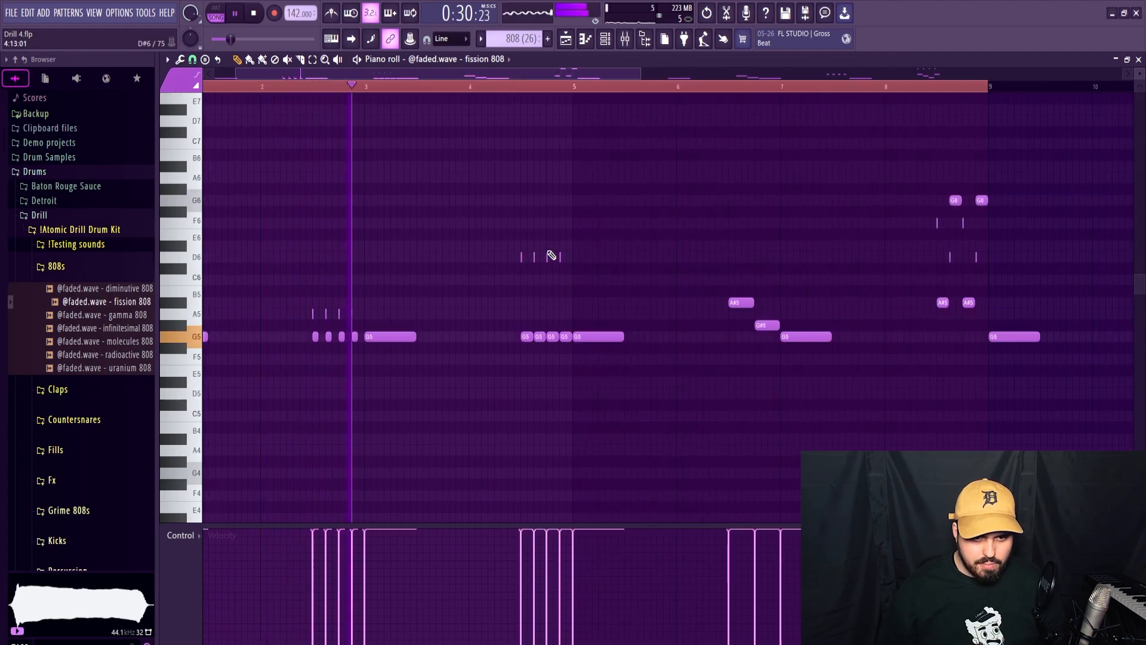
key("space")
left_click_drag(547, 283, 548, 308)
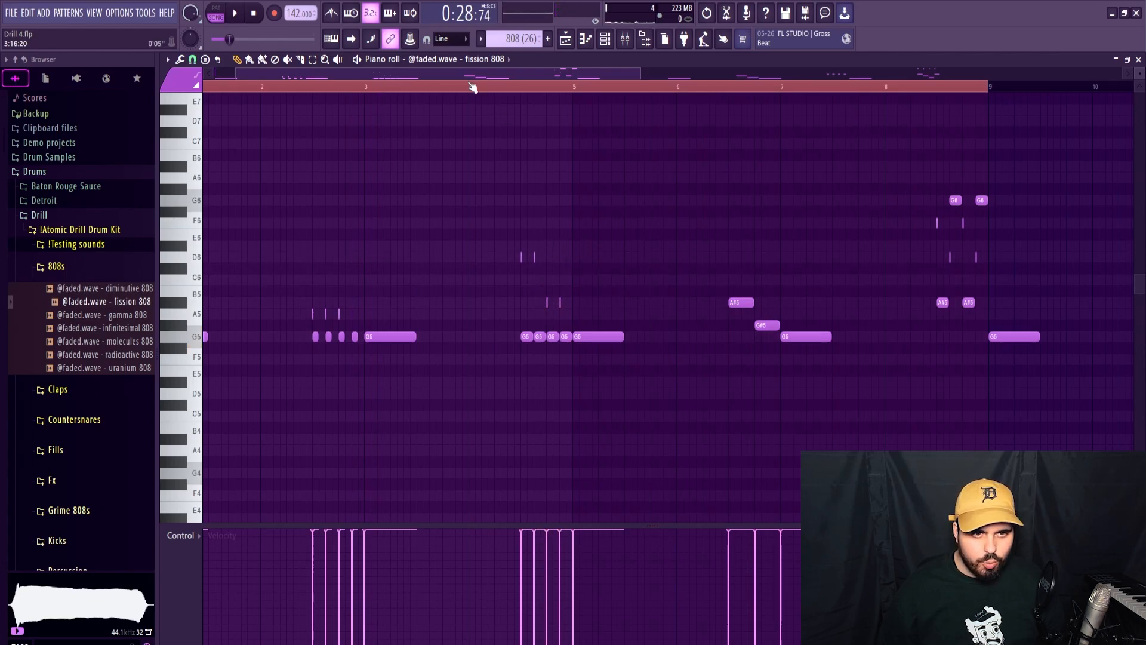
key("space")
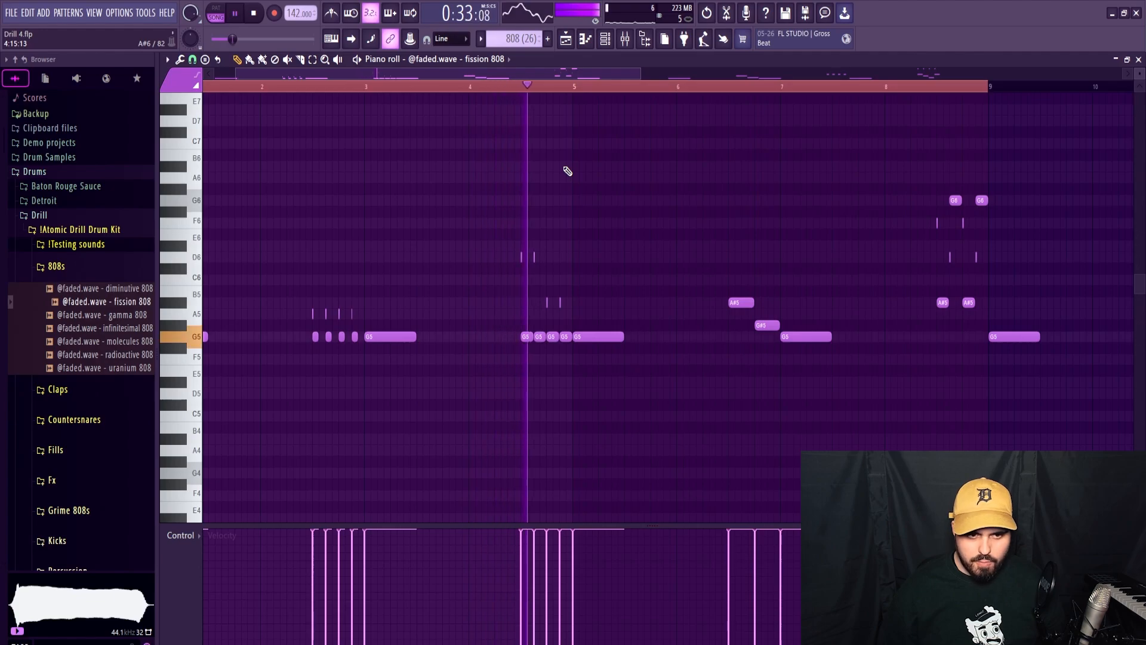
Shorten the four G5 notes of bar 4's roll to leave gaps between them, and audition the roll.
key("space")
left_click_drag(568, 326, 527, 338)
scroll(531, 348, "up", 4)
key("space")
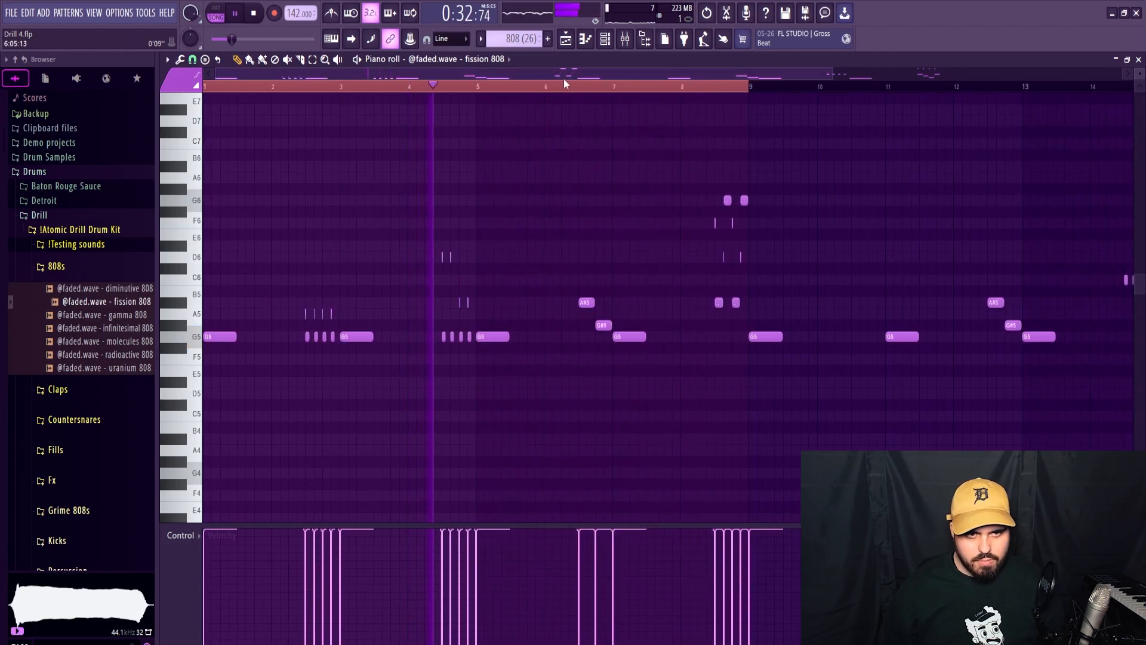
key("ctrl+d")
Raise the two 808 notes in the second half of bar 6 to C6 and A5, and play them back.
mouse_move(572, 77)
left_mouse_down()
mouse_move(596, 78)
mouse_move(582, 78)
left_mouse_up()
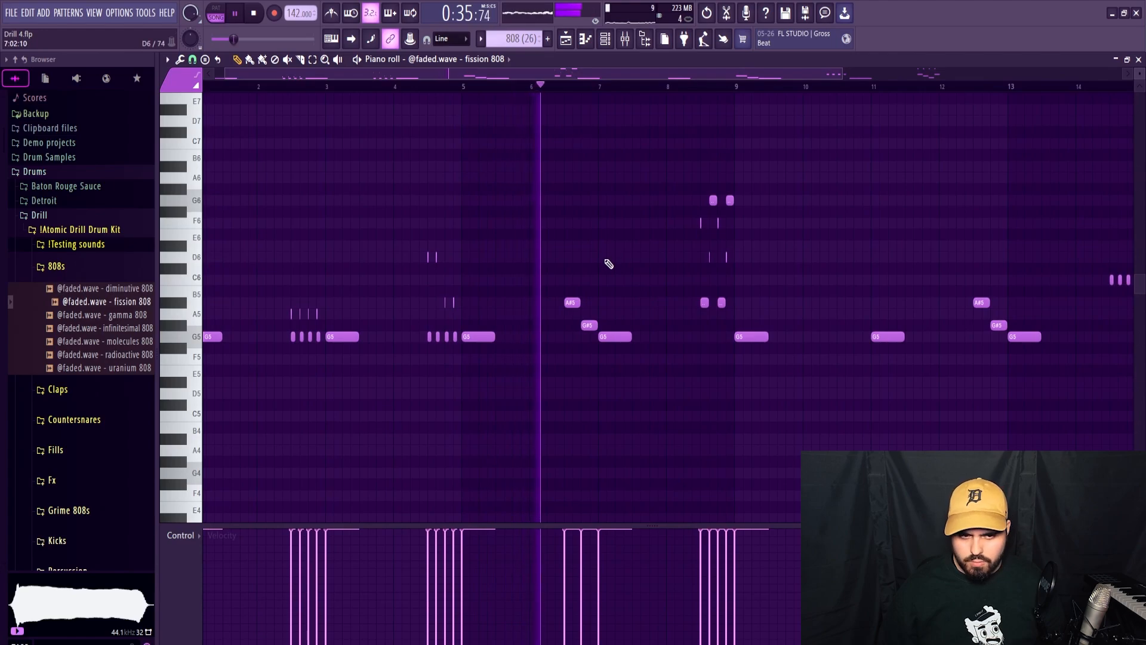
key("space")
left_click(571, 302)
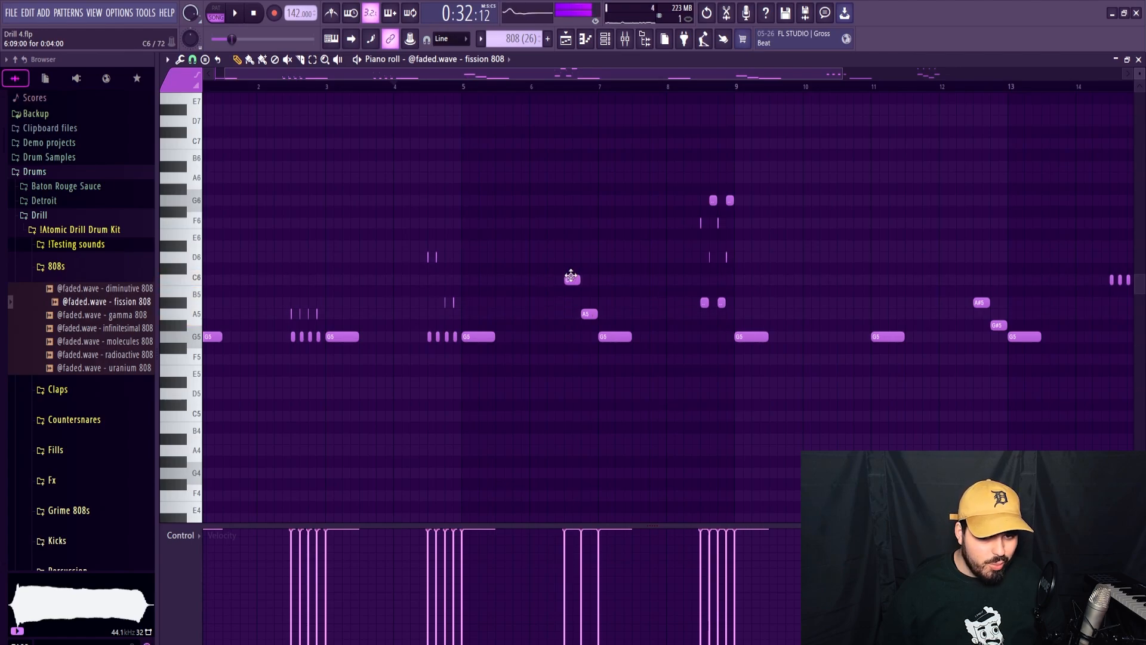
key("space")
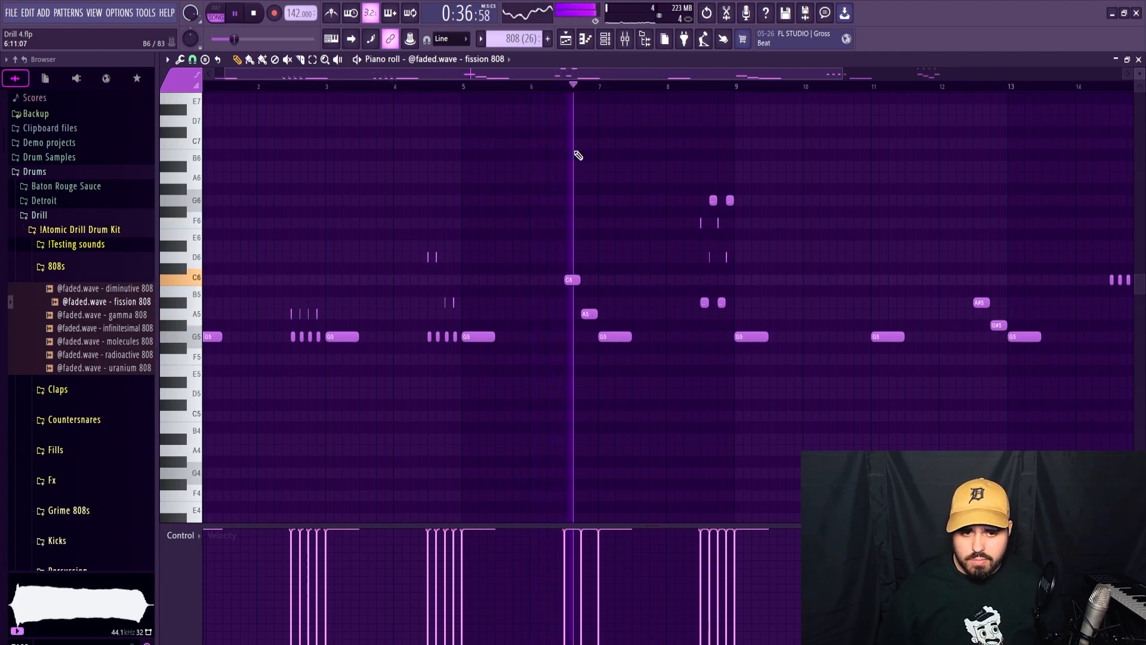
key("space")
Replace bar 6's C6 note with a roll of four short G5 notes and add four D6 slide notes above them.
scroll(591, 291, "up", 4)
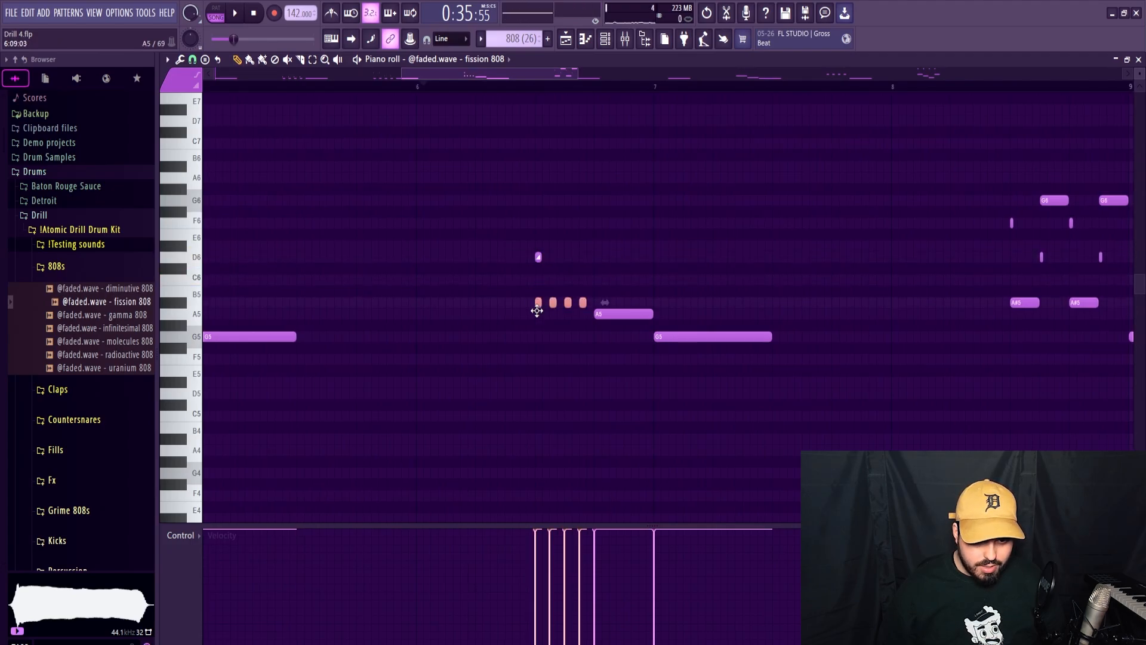
scroll(550, 275, "up", 4)
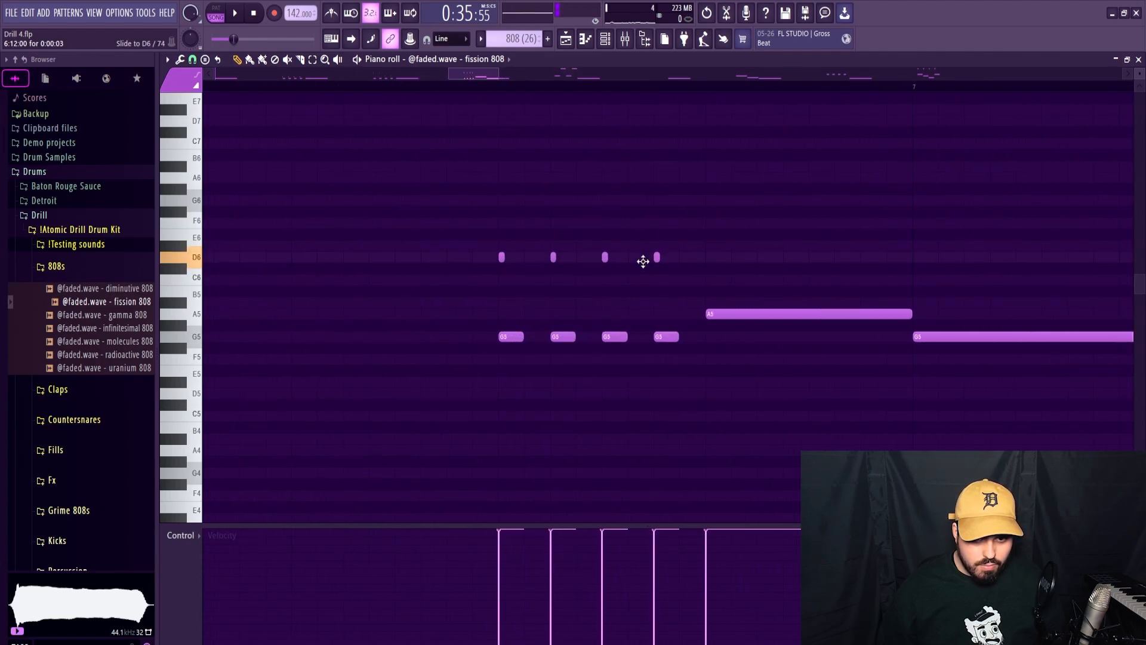
left_click_drag(691, 242, 380, 266)
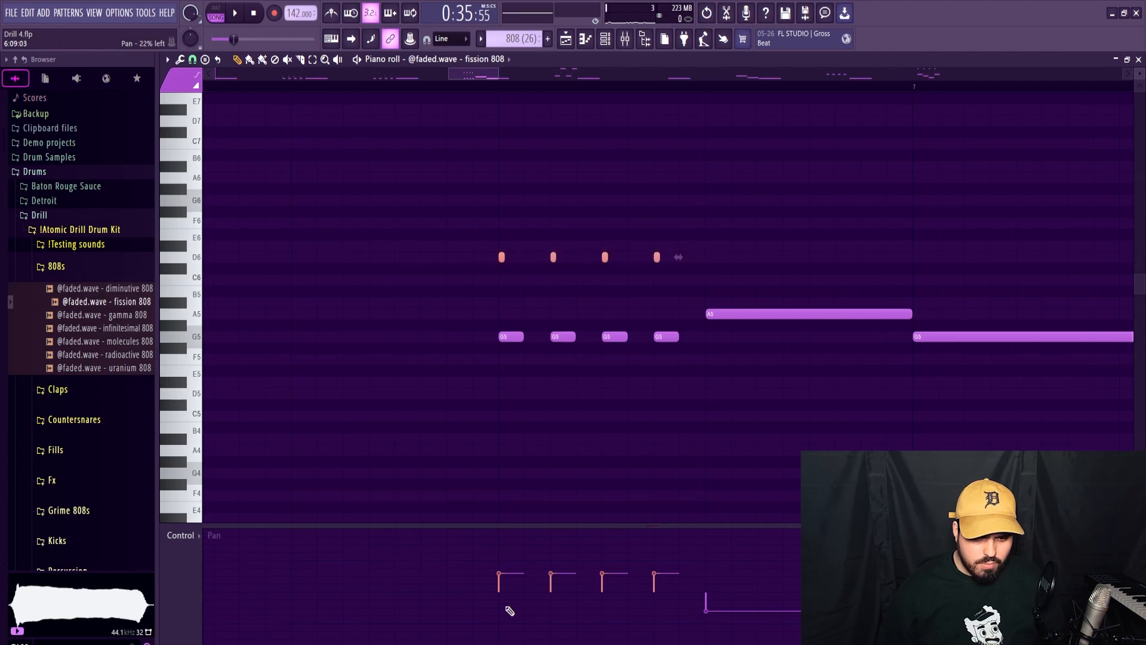
Reset the note panning of bar 6's roll and select its D6 slide notes for separate panning.
left_click_drag(681, 352, 418, 331)
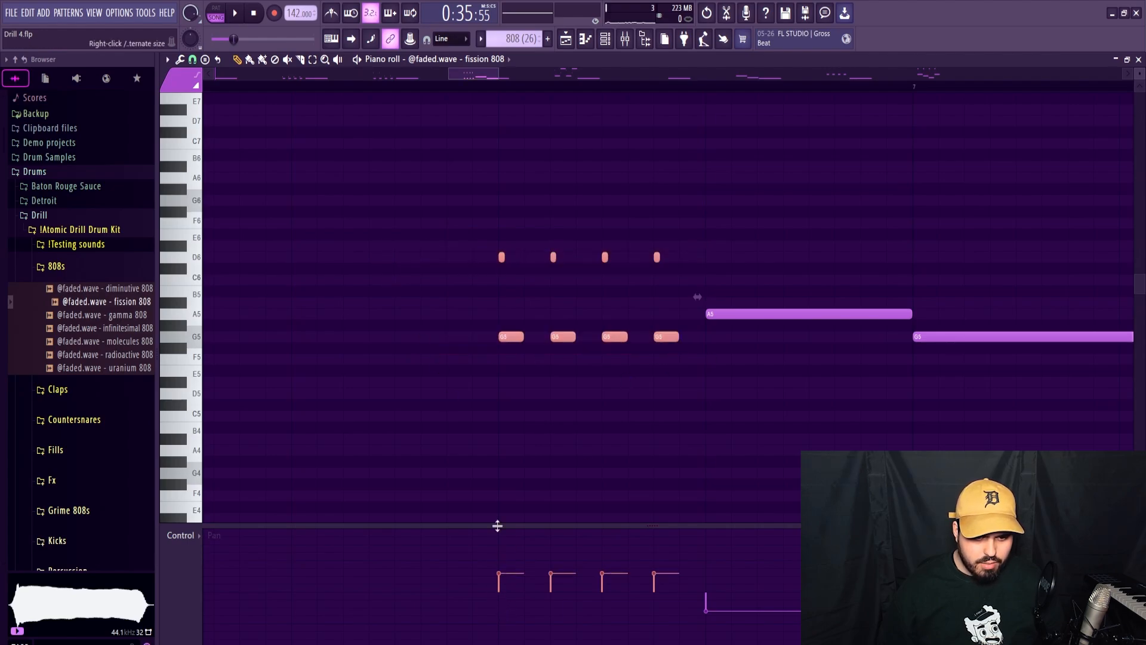
left_click(182, 544)
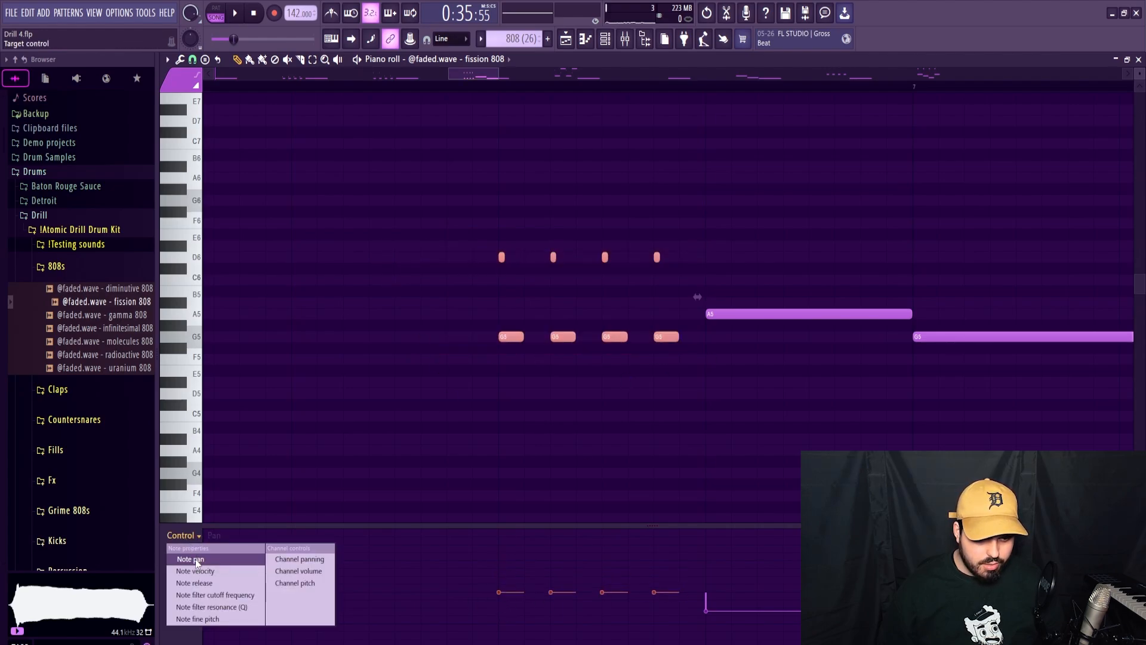
left_click(197, 561)
left_click_drag(681, 266, 444, 240)
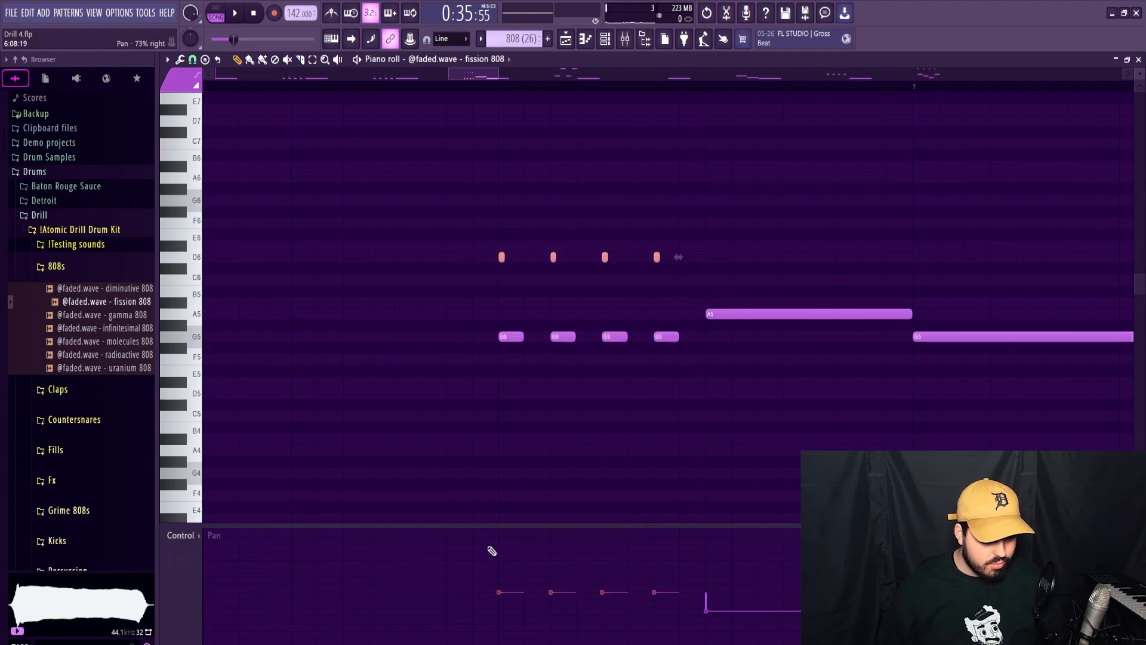
Reduce bar 6's roll to two wider-spaced G5 notes with D6 slide notes, and play the line back.
key("space")
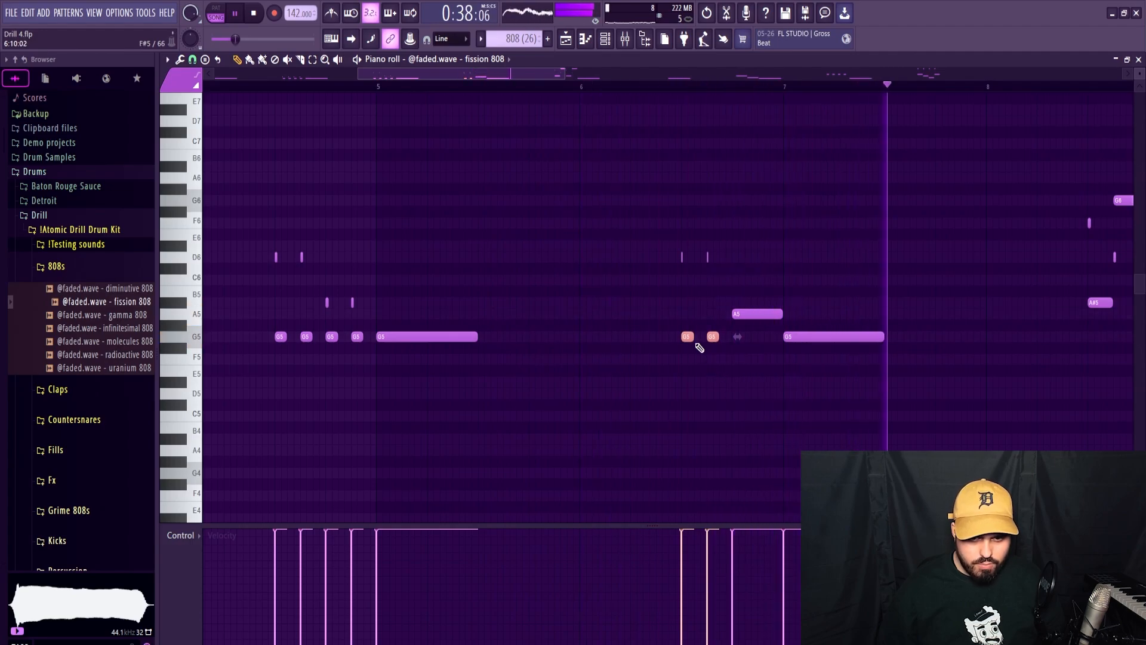
key("space")
scroll(639, 120, "down", 3)
key("space")
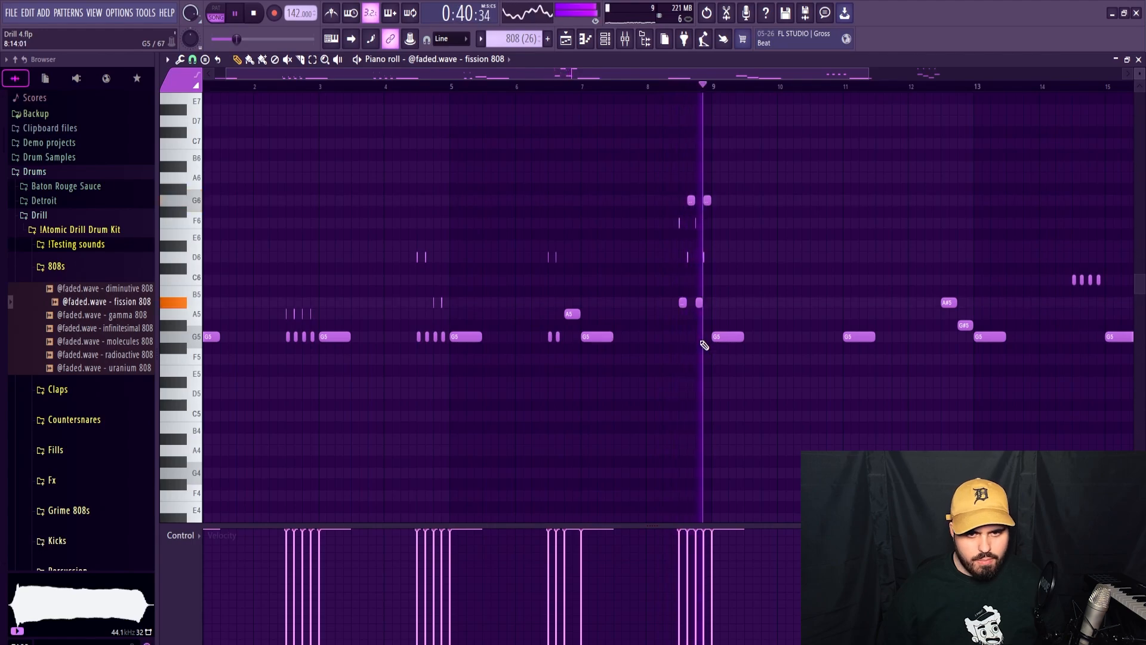
Lower all four main notes of bar 8's roll to G5 and move their slide notes to D6.
left_click(655, 90)
scroll(685, 184, "up", 5, "ctrl")
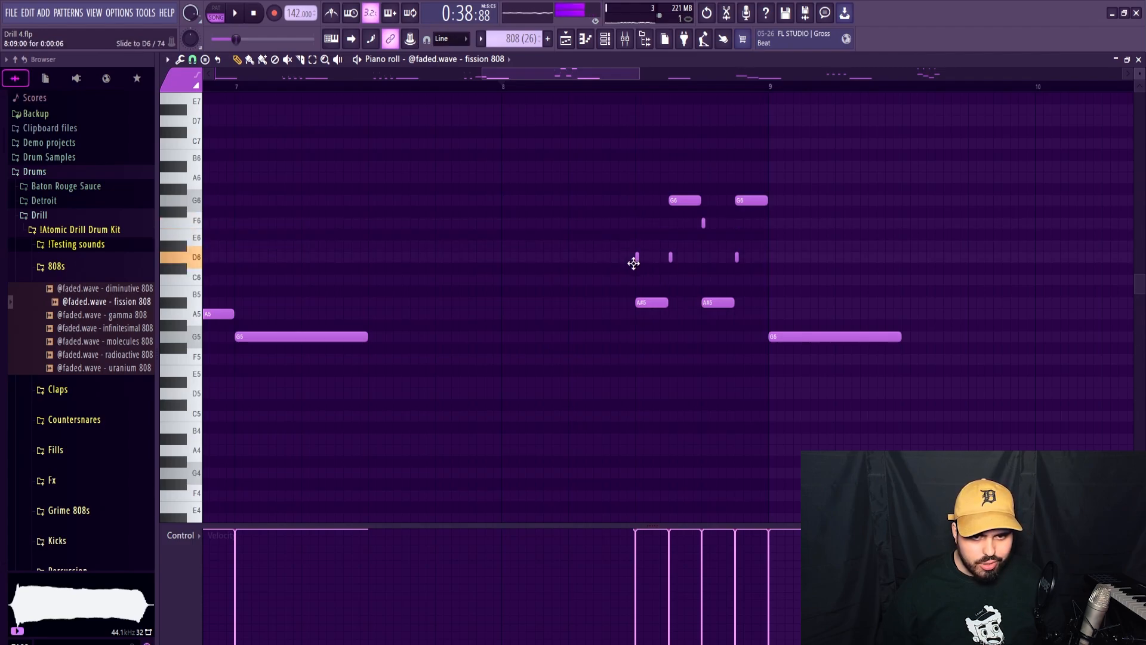
key("space")
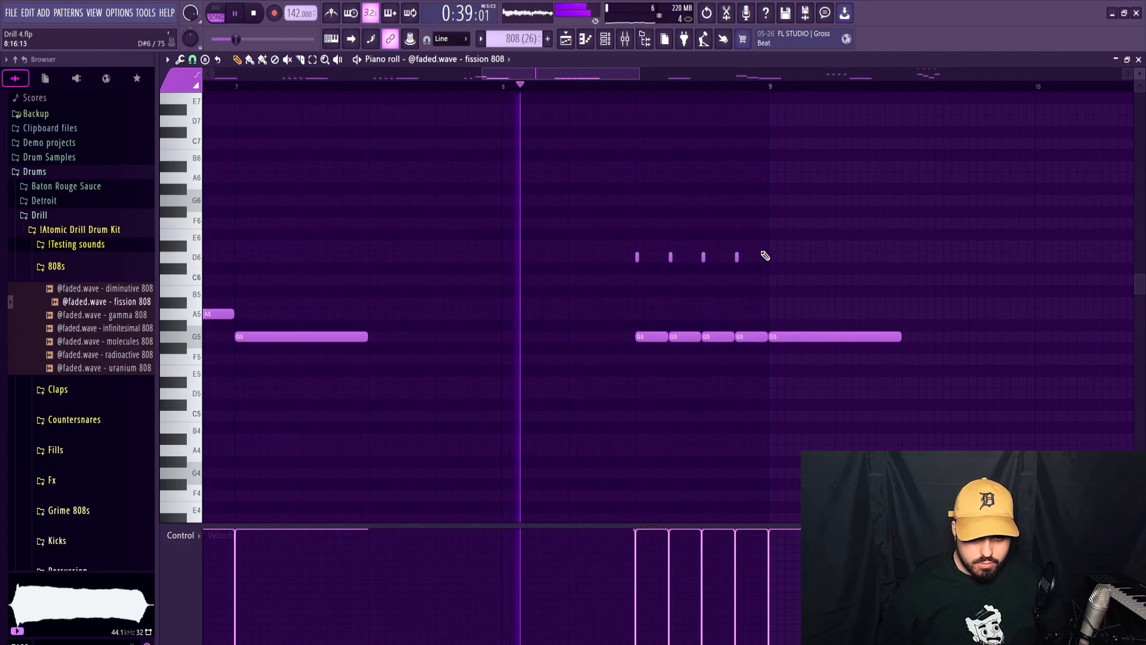
left_click_drag(764, 255, 621, 266, "ctrl")
scroll(677, 275, "up", 3, "ctrl")
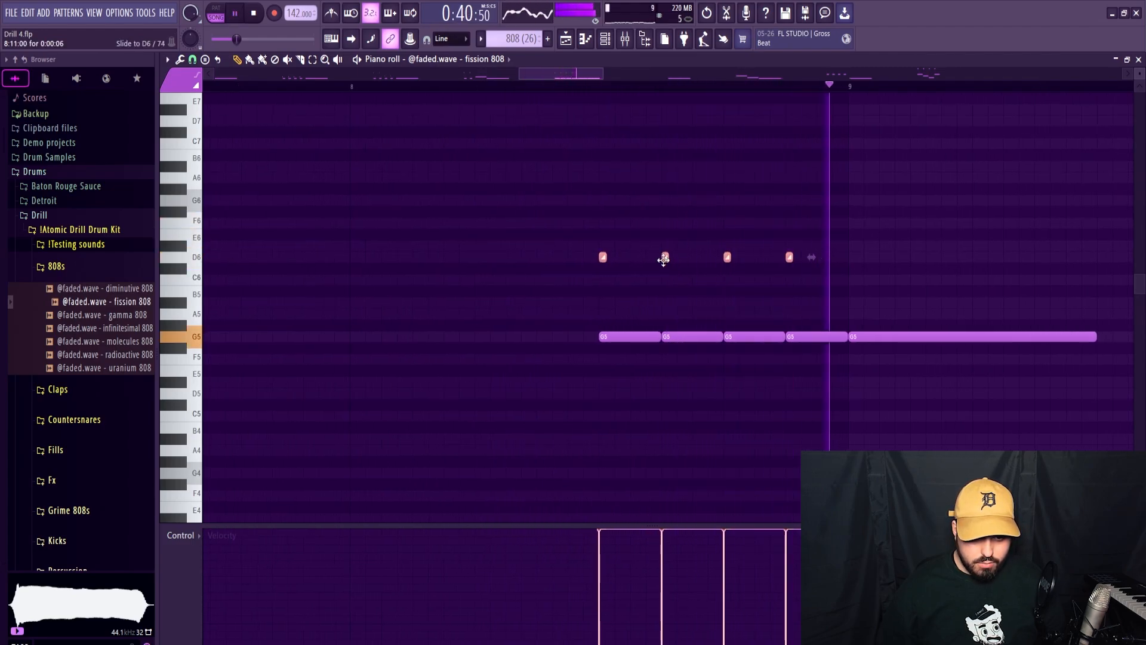
Pan the slide notes and G5 notes of bar 8's roll to alternating sides, and audition the roll.
key("space")
left_click_drag(828, 230, 786, 261)
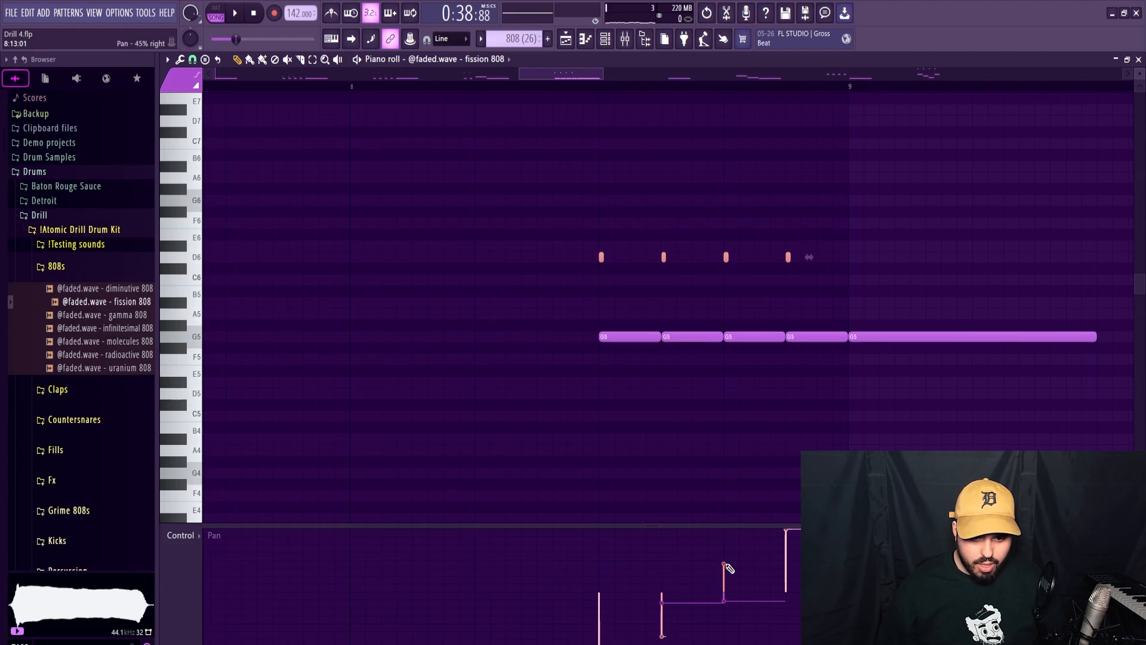
key("space")
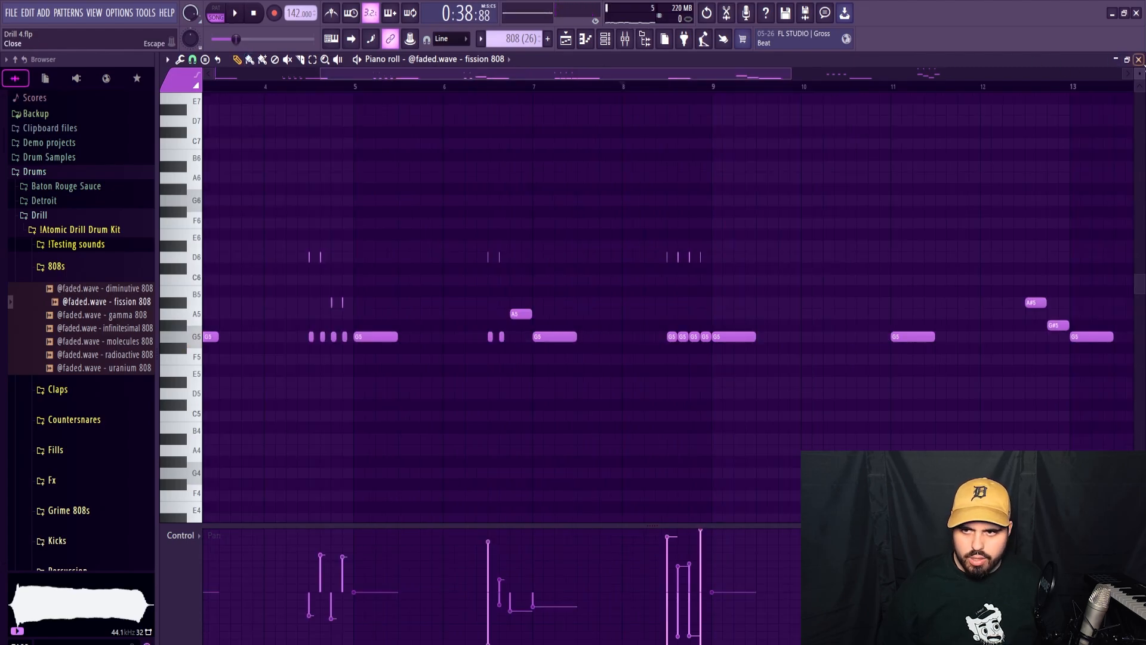
Return to the playlist and play the arrangement from bar 17 to check the reworked 808 line.
left_click(1139, 59)
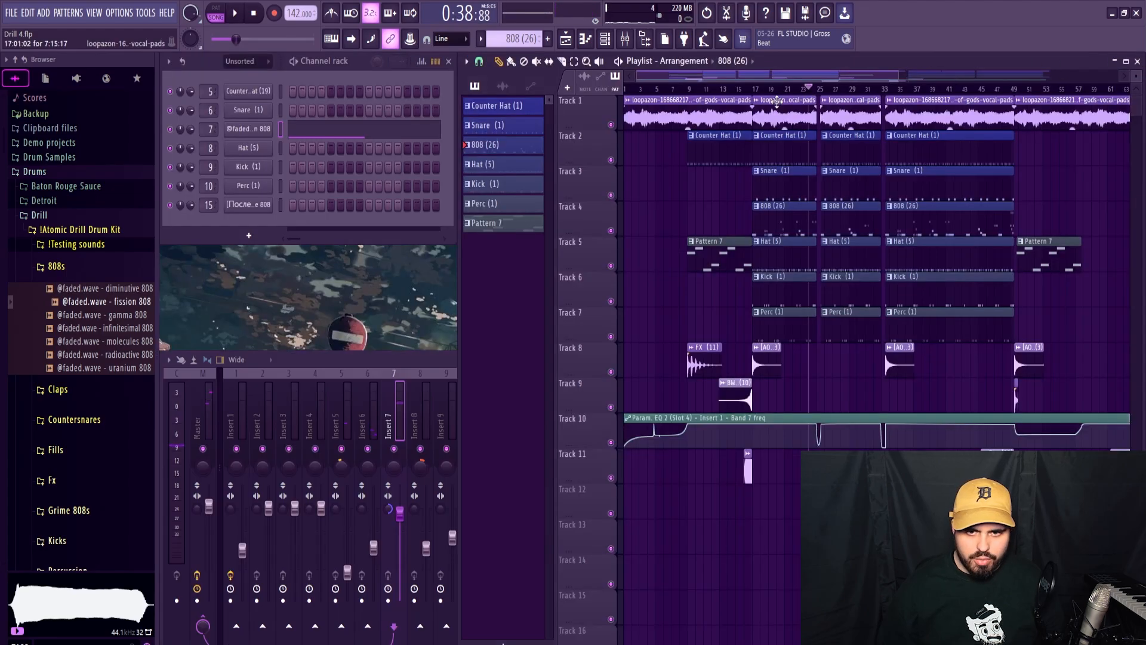
scroll(784, 85, "up", 5)
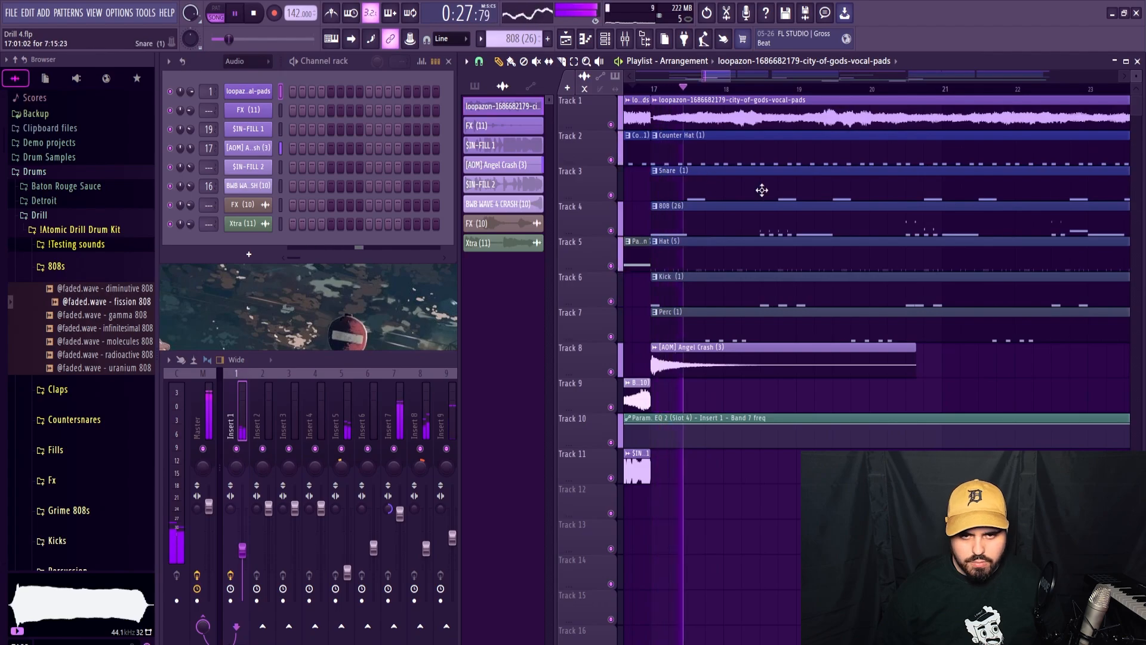
scroll(761, 189, "down", 6)
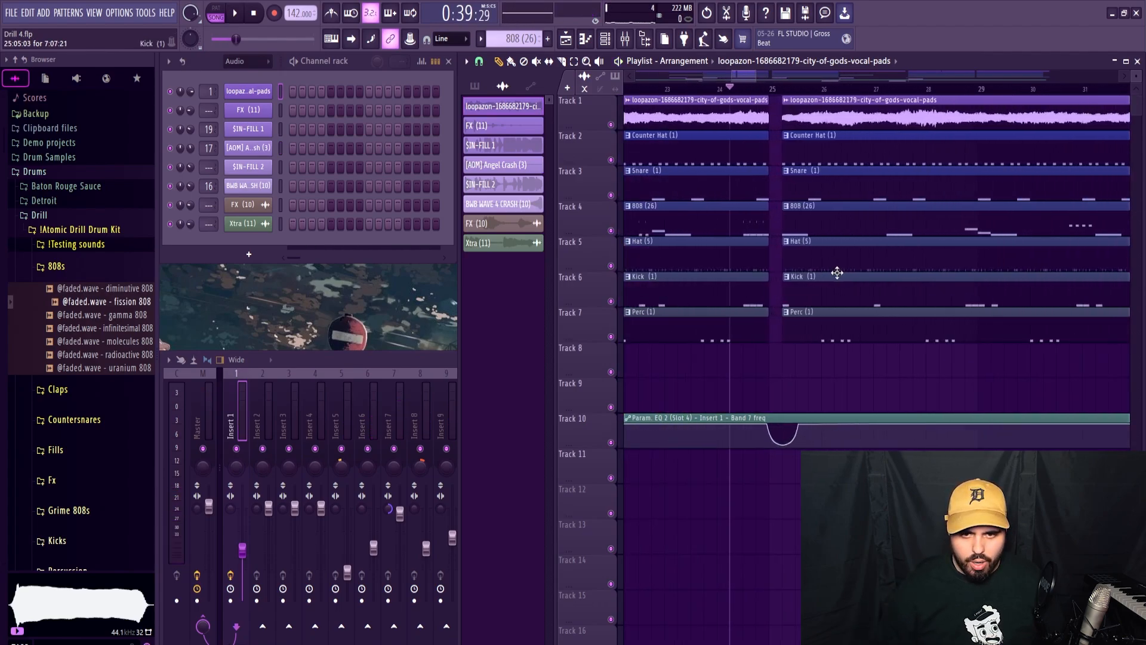
Try to trim the starts of the clips on tracks 1 to 7 after bar 25 and even them out.
scroll(837, 272, "up", 2)
left_click_drag(779, 374, 764, 100)
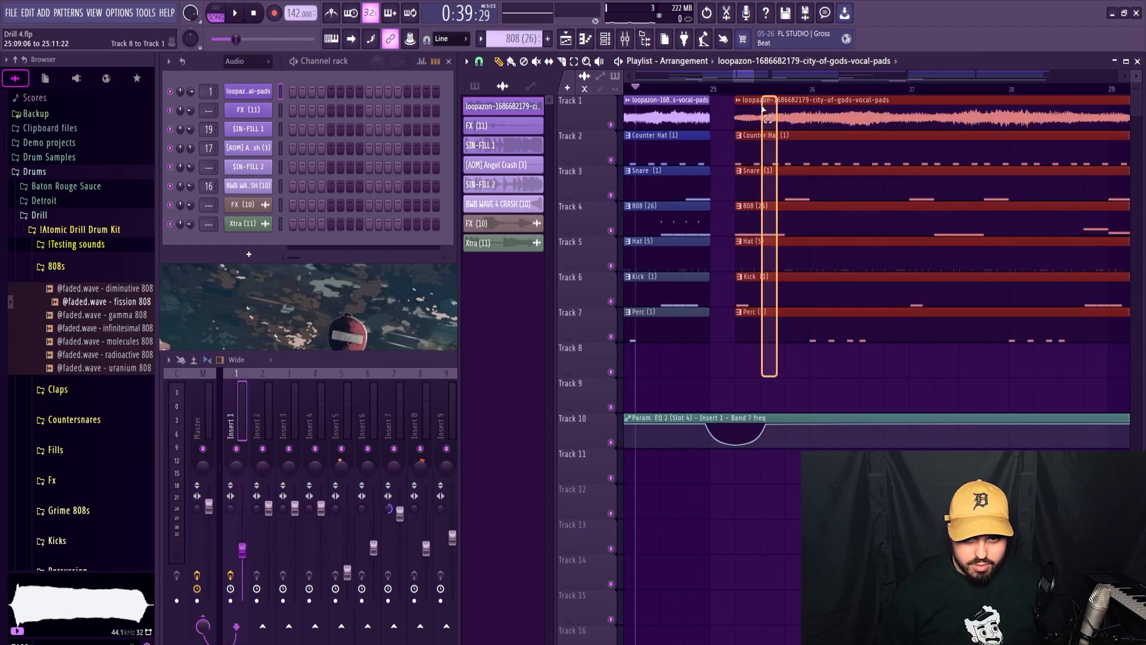
left_click_drag(758, 157, 733, 157)
scroll(725, 158, "up", 3)
left_click_drag(792, 117, 826, 120)
left_click(801, 121, "ctrl")
scroll(804, 122, "up", 4)
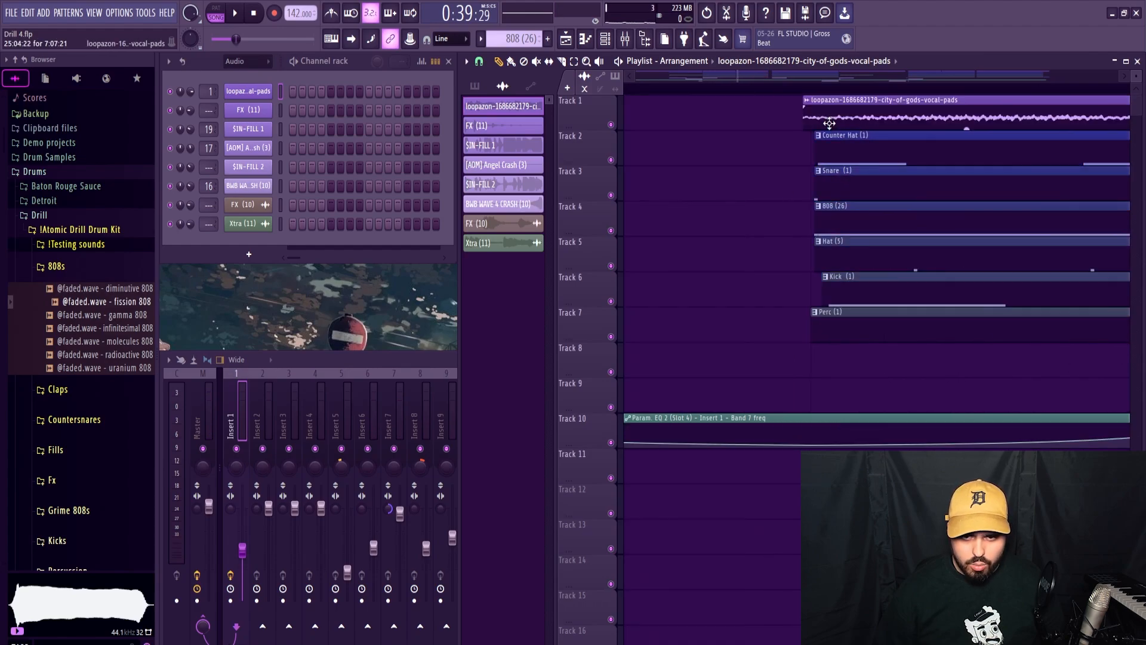
left_click(479, 62)
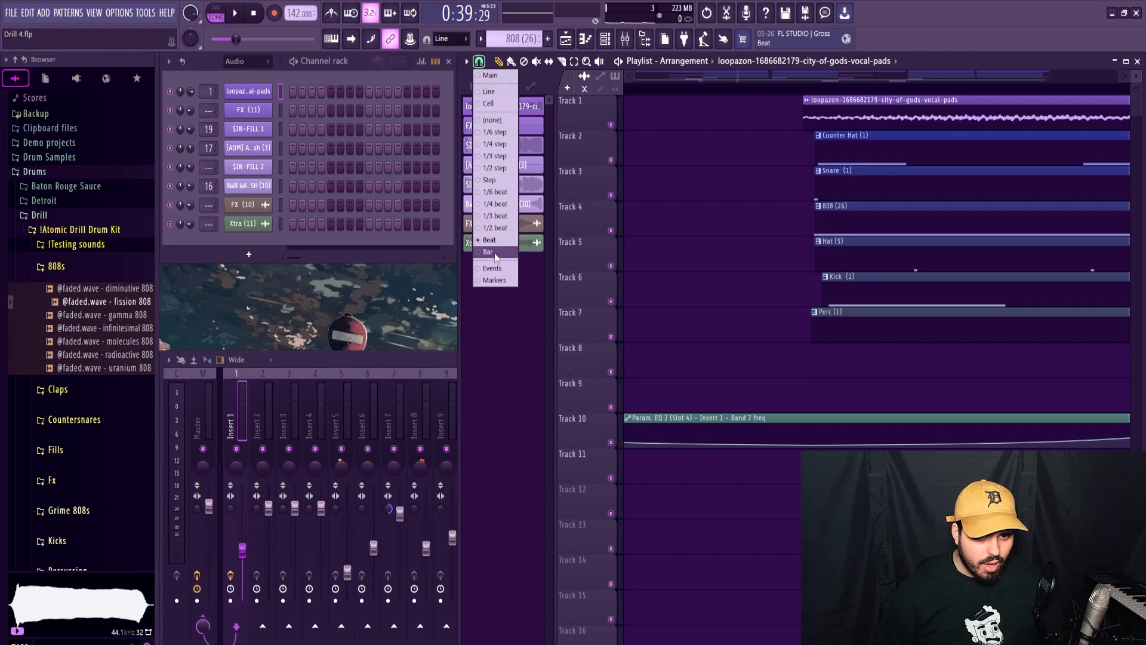
scroll(750, 301, "up", 4)
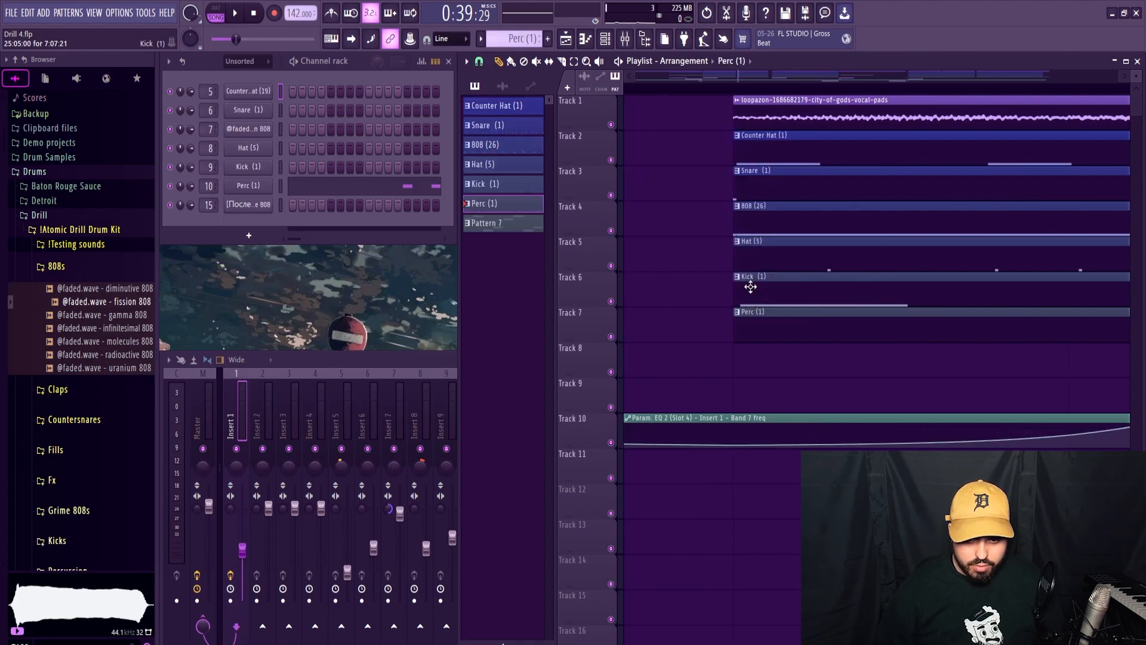
scroll(749, 284, "down", 9)
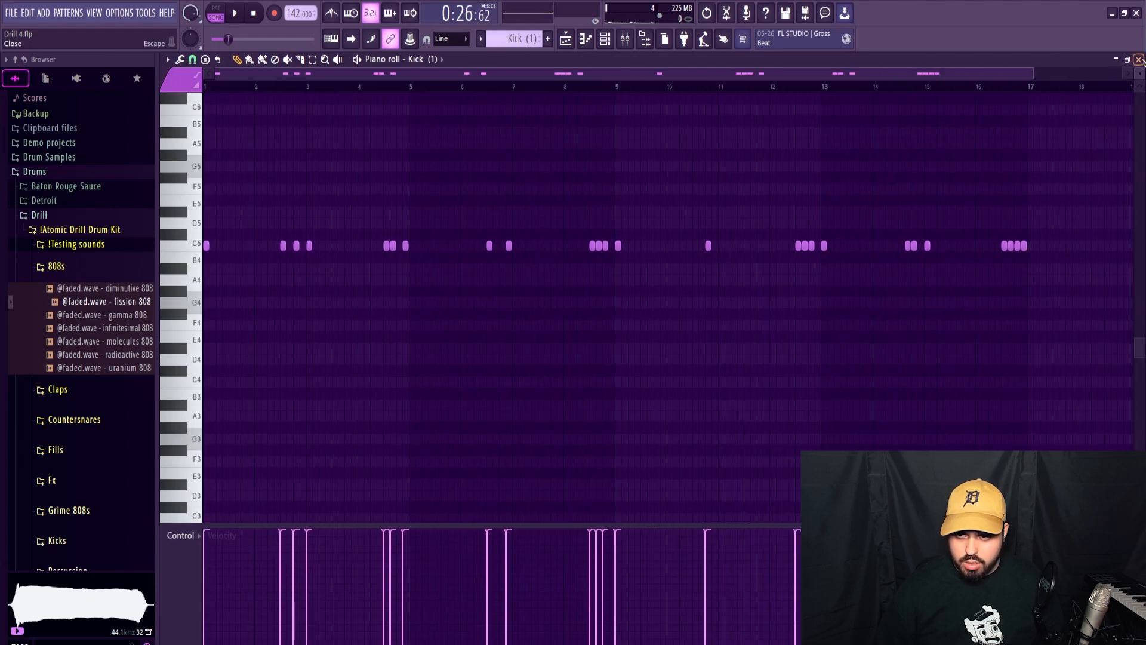
Replace the clips on tracks 1 to 7 in bars 25 to 33 with ones starting exactly at bar 25.
key("space")
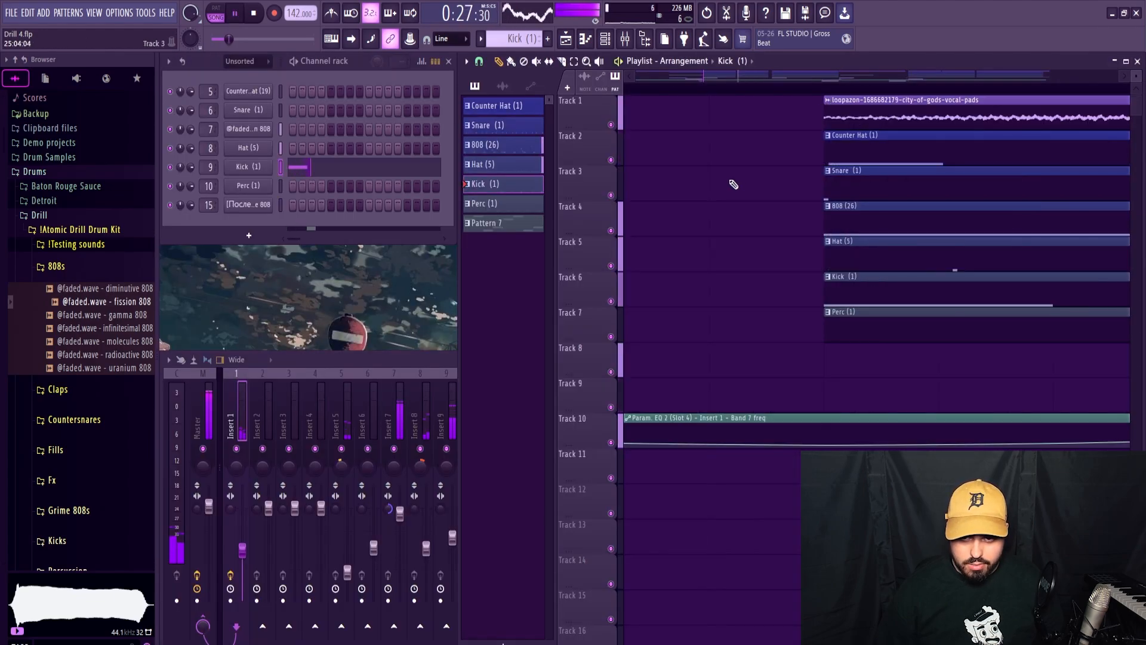
scroll(730, 186, "down", 5)
key("space")
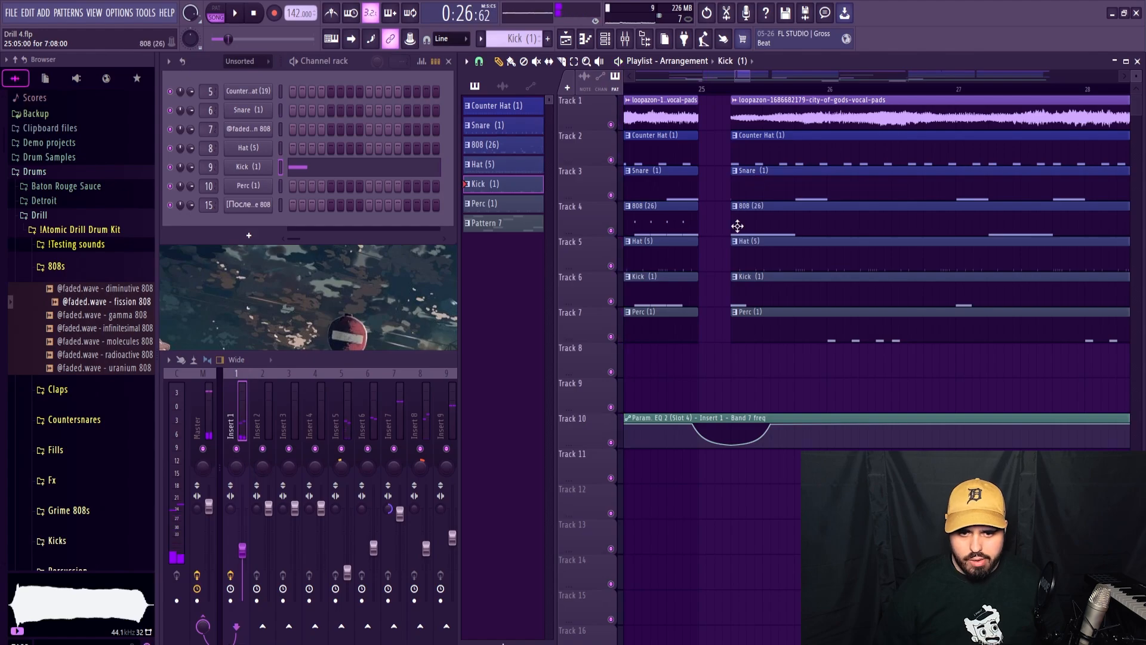
right_click(737, 281)
scroll(763, 261, "down", 5)
right_click(798, 160)
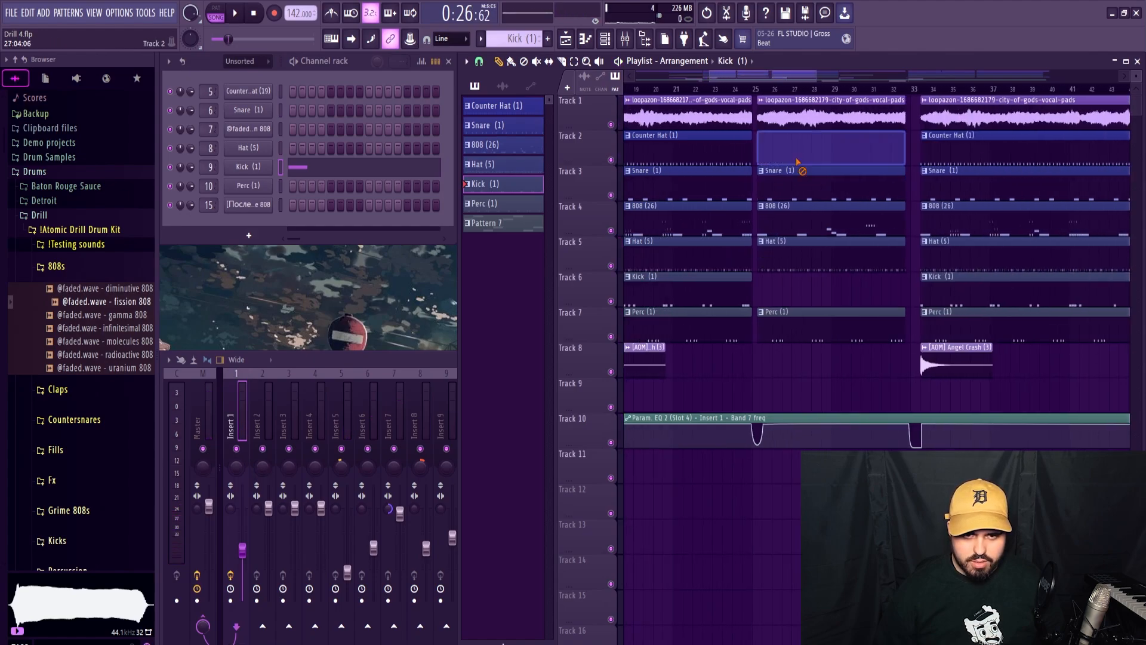
left_click(499, 62)
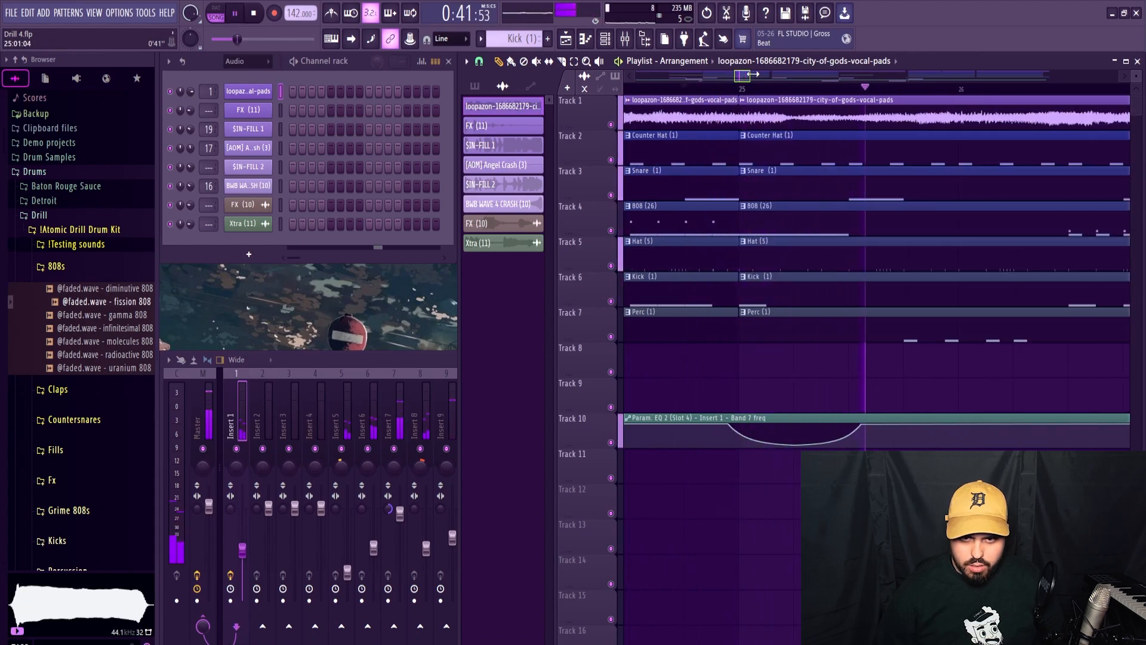
Trim the starts of the bar 25 clips on tracks 2 to 7 to leave about a half-bar gap, and play it.
mouse_move(764, 75)
left_mouse_down()
mouse_move(804, 76)
mouse_move(785, 78)
left_mouse_up()
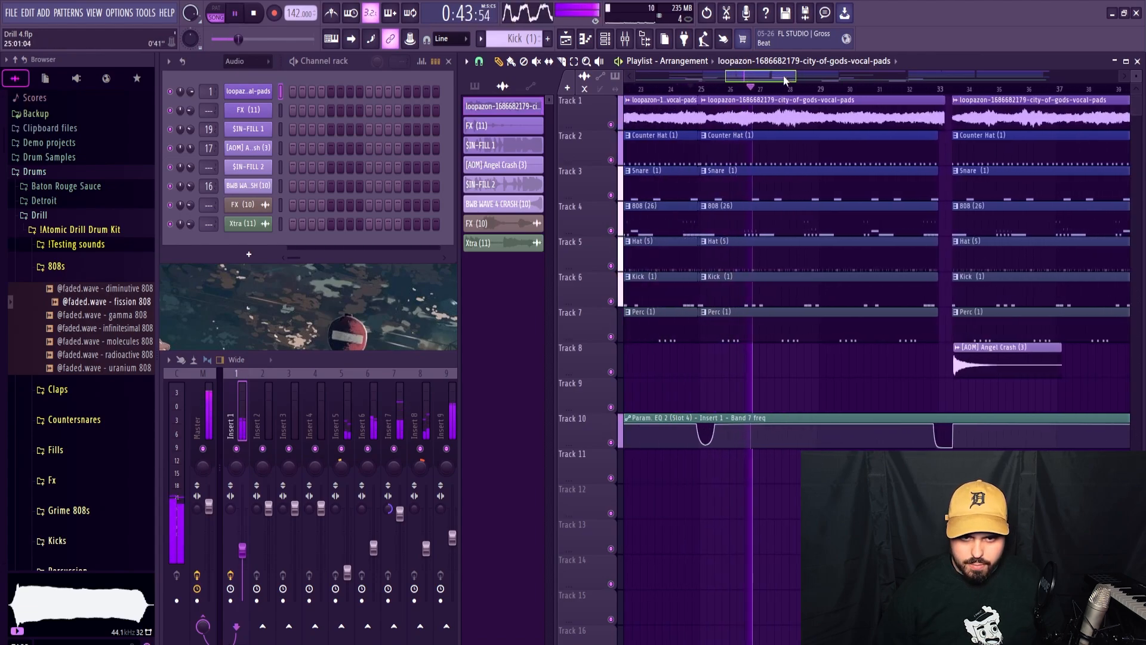
key("space")
scroll(711, 220, "up", 5)
left_click_drag(687, 346, 724, 146)
key("space")
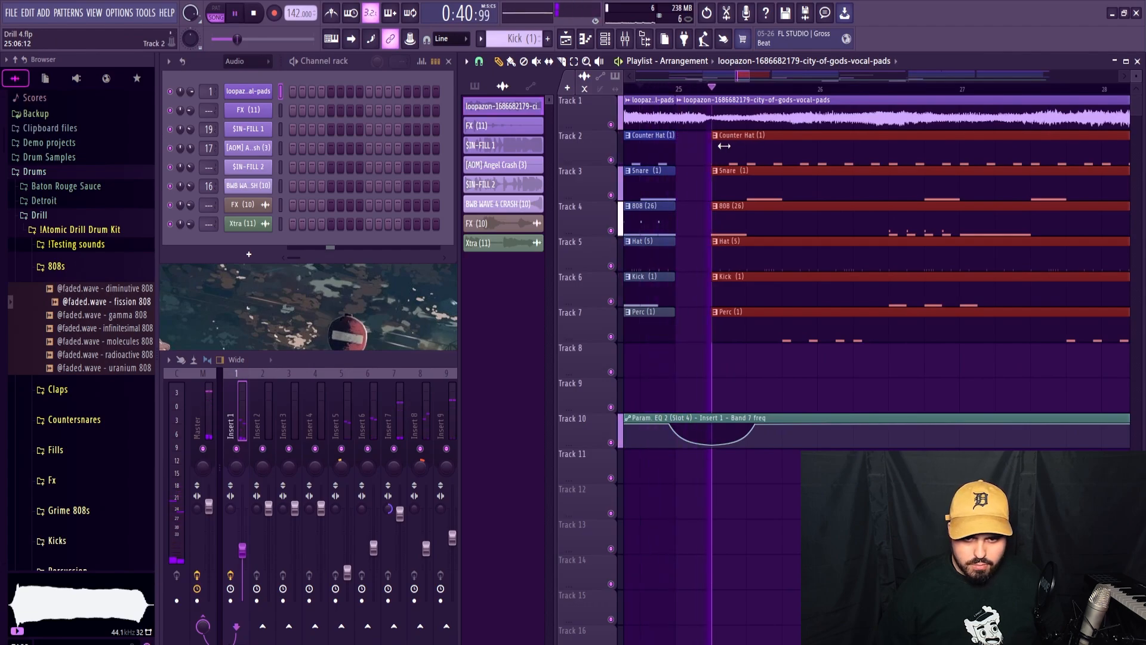
left_click_drag(732, 146, 752, 147)
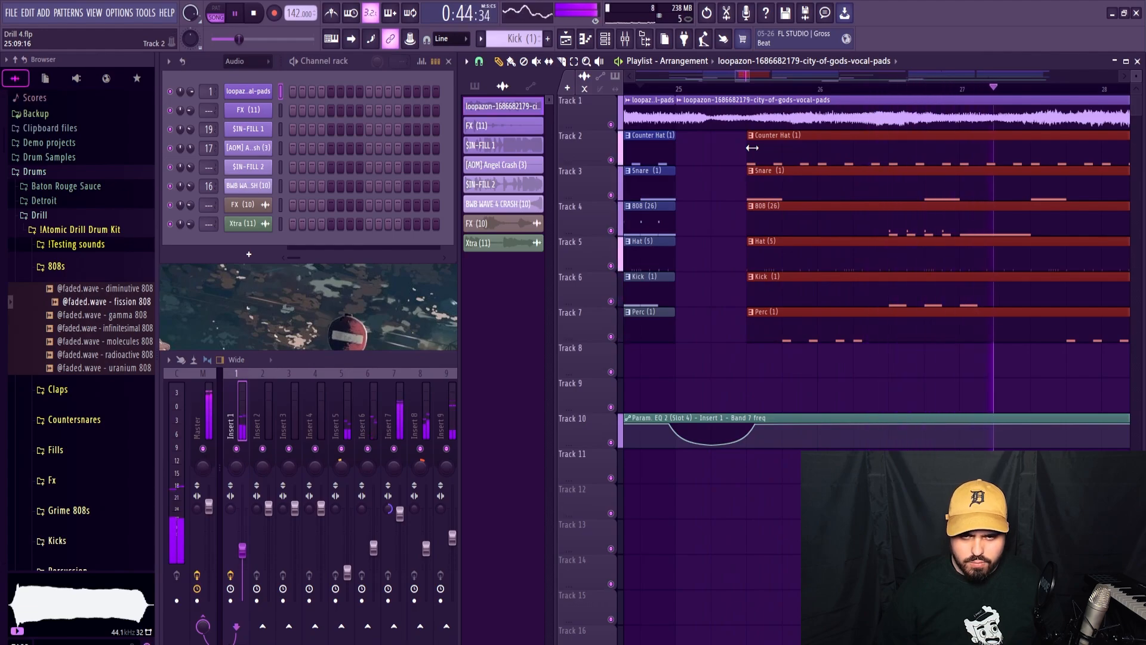
key("space")
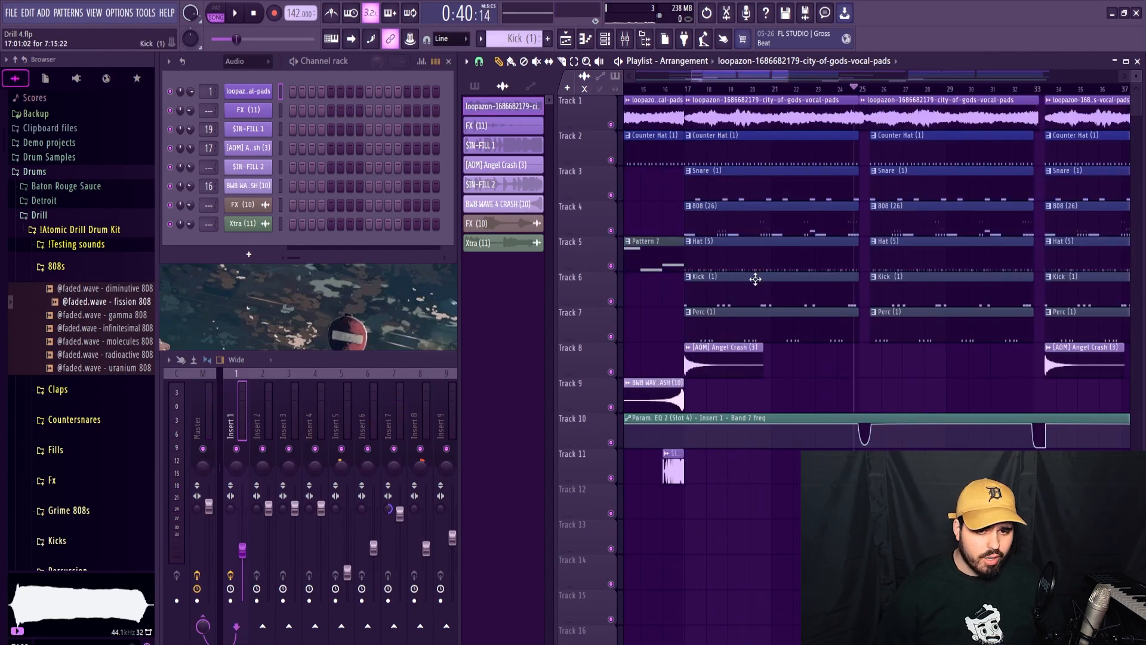
Rework the end of bar 4 in the Kick pattern into four evenly spaced C5 kicks, display note pan, and audition.
double_click(755, 279)
key("space")
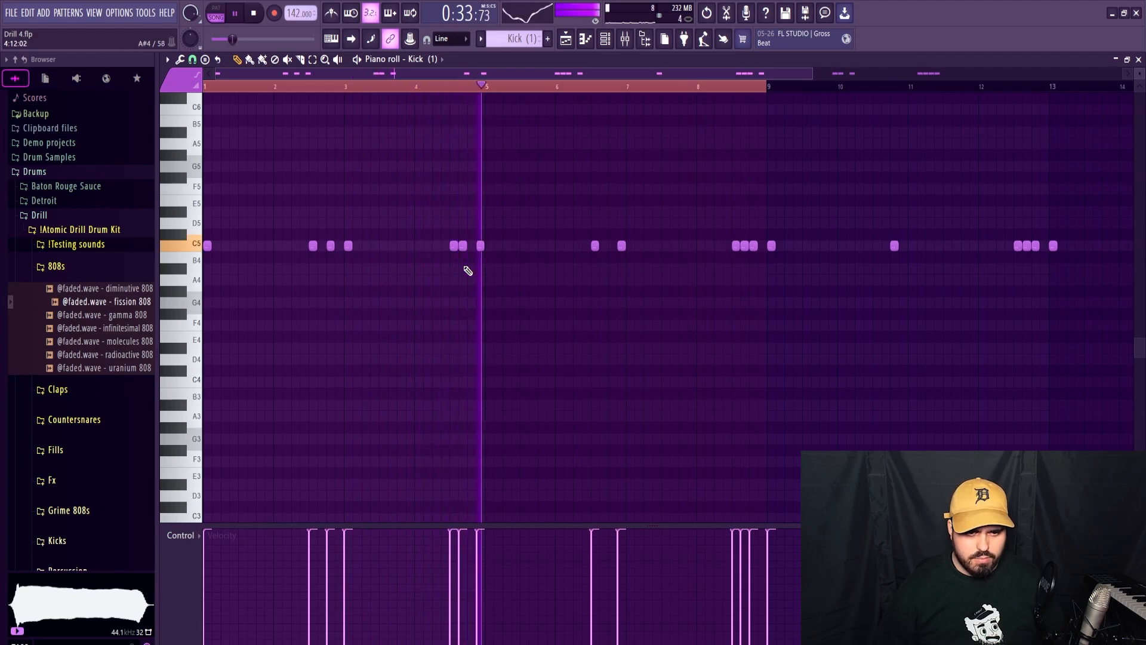
key("space")
scroll(463, 249, "up", 3)
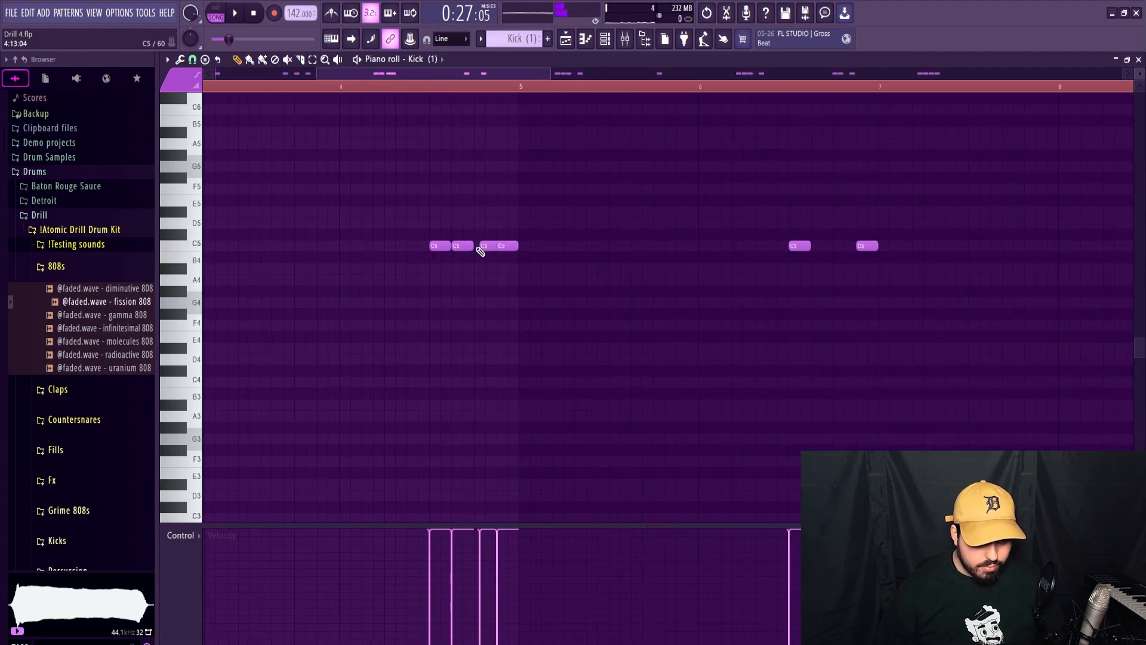
left_click(191, 550)
left_click(197, 559)
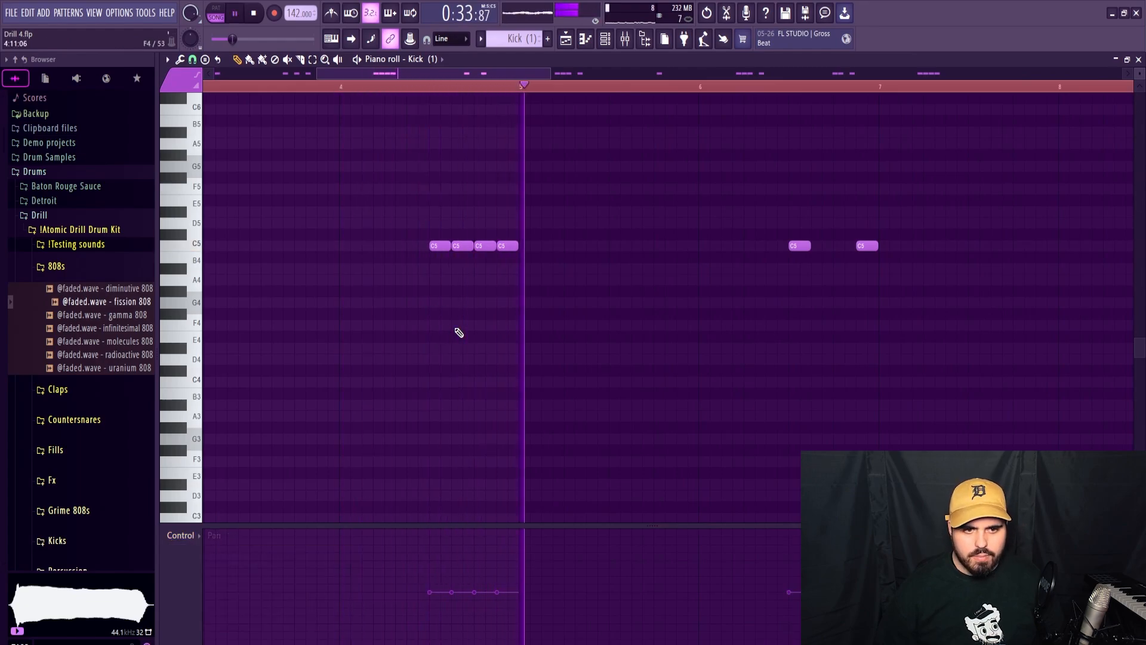
key("space")
Add a fifth C5 kick at the start of bar 5 and play the roll back.
left_click(377, 250)
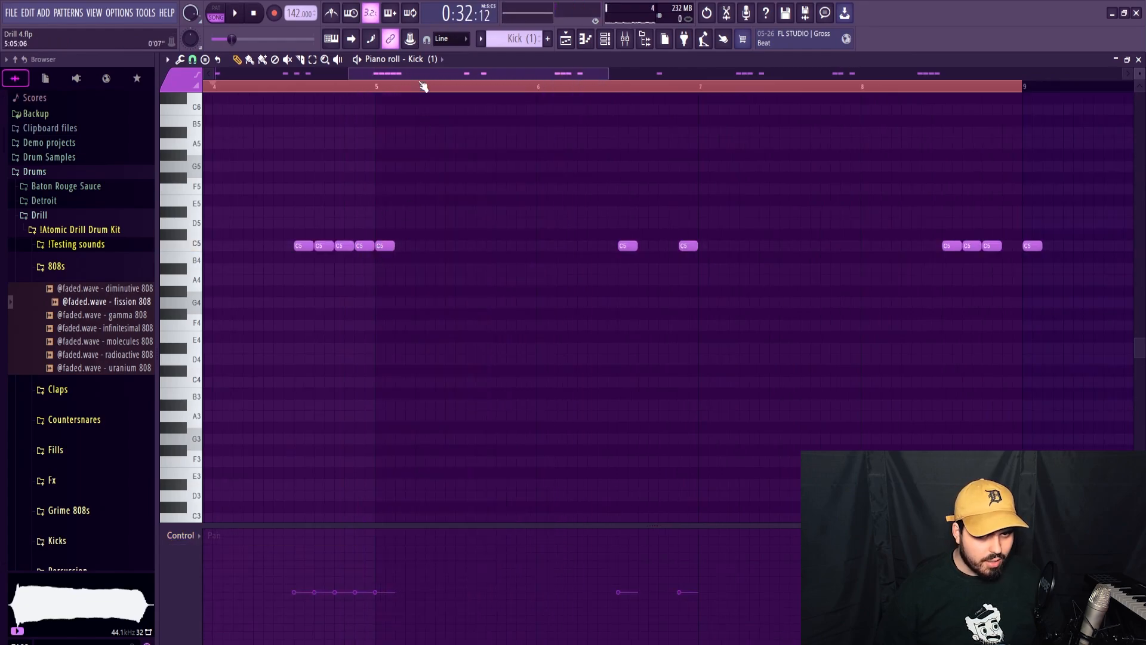
key("space")
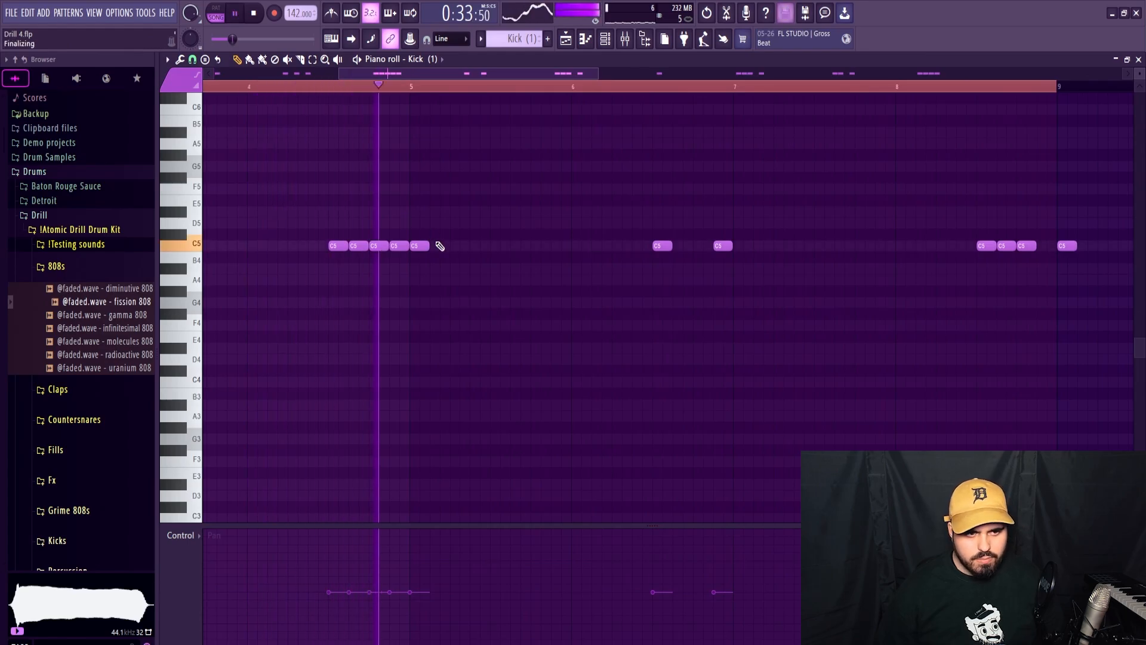
key("space")
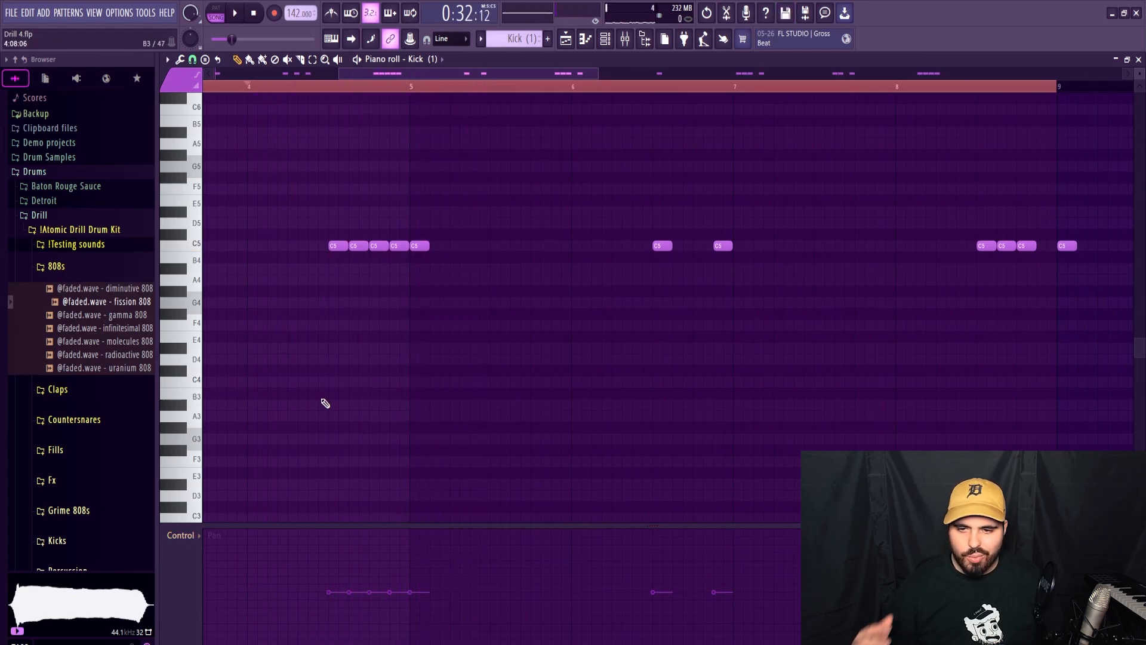
Add a C5 kick at the start of bar 7 and clear the time selection while playing the pattern.
key("space")
scroll(672, 327, "down", 5)
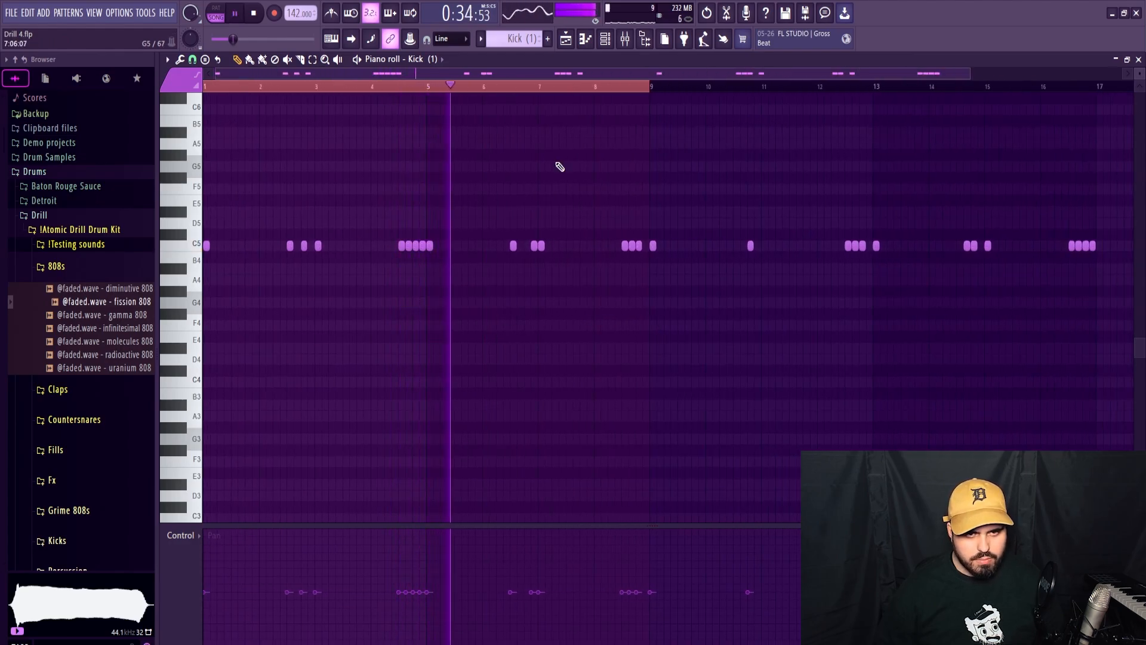
right_click(532, 87)
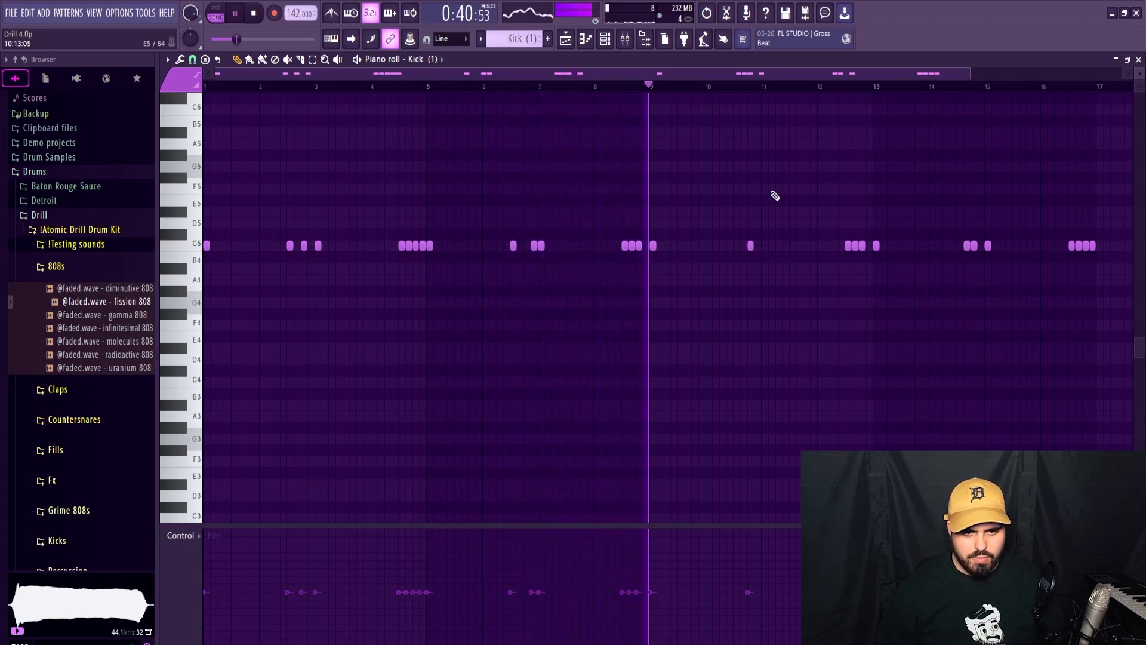
Stop playback, leave the Kick notes, and make the Counter Hat pattern and mixer insert 5 active.
left_click(1138, 60)
key("space")
left_click(762, 158)
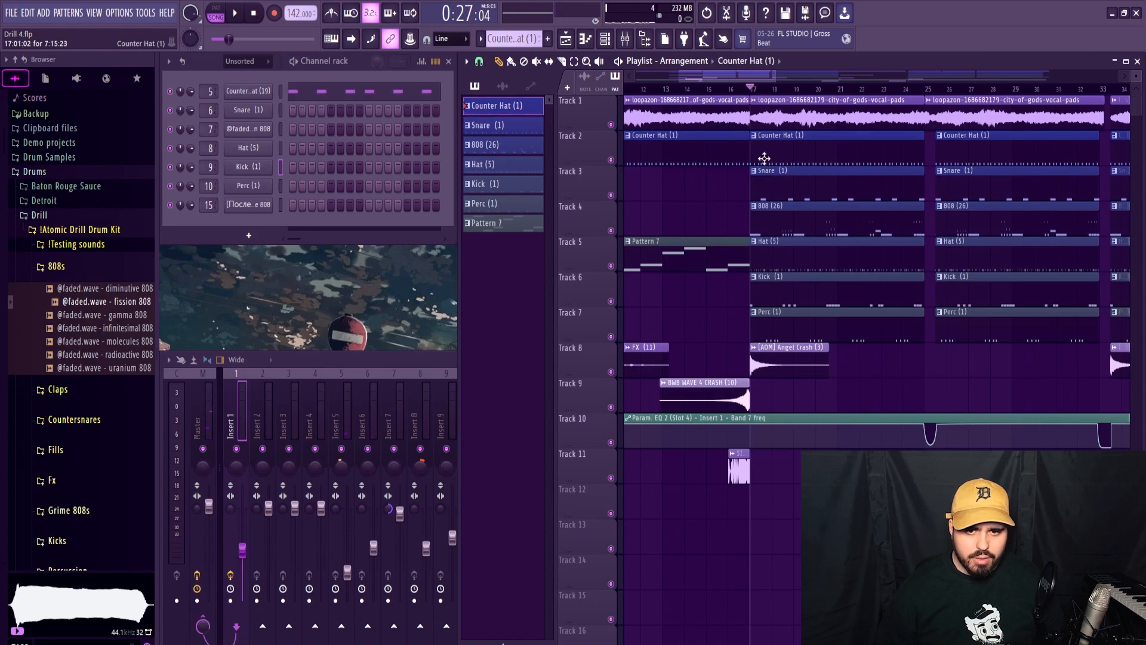
left_click(345, 355)
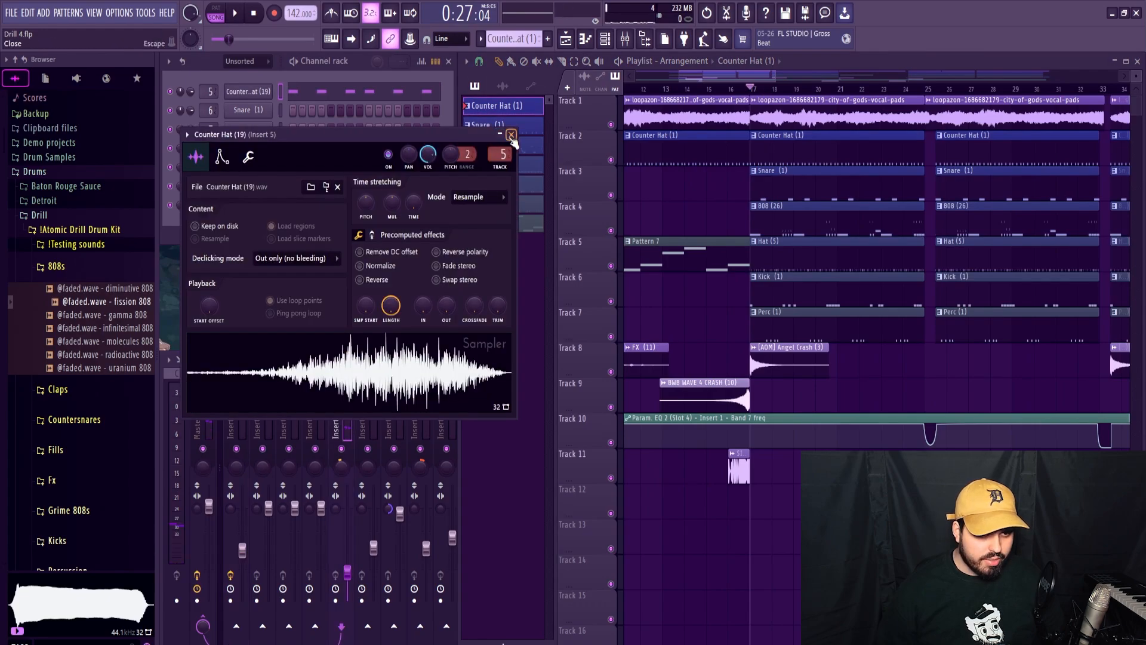
left_click(512, 135)
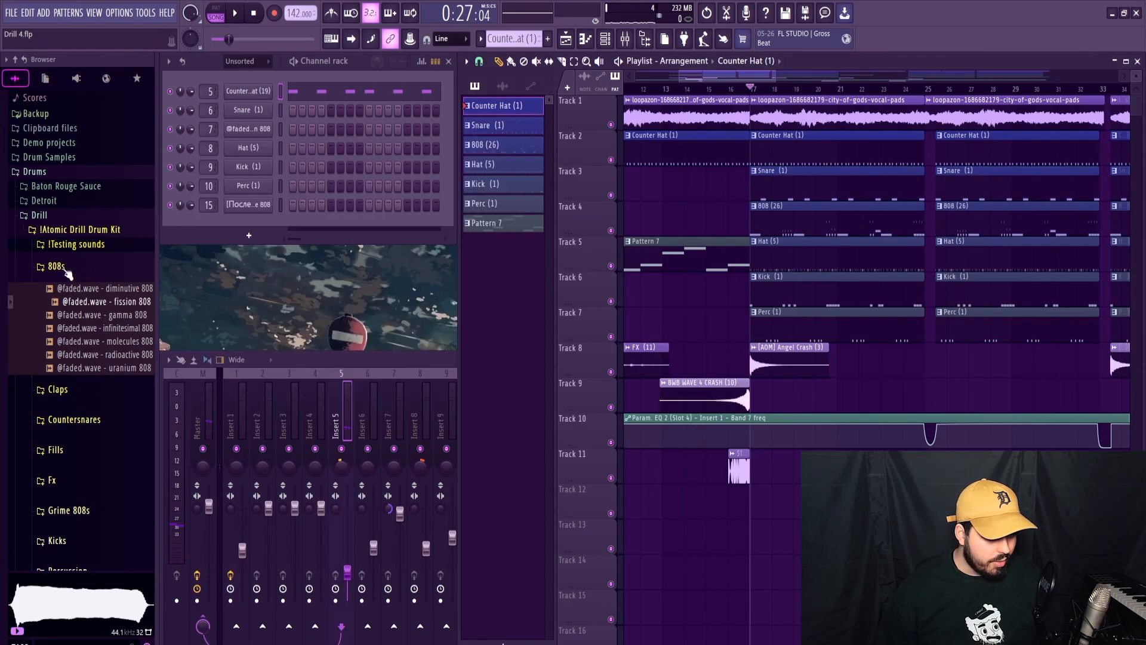
Replace the Counter Hat channel's sample with the device Countersnare from the drill kit's Countersnares folder and play it.
left_click(63, 268)
left_click(73, 337)
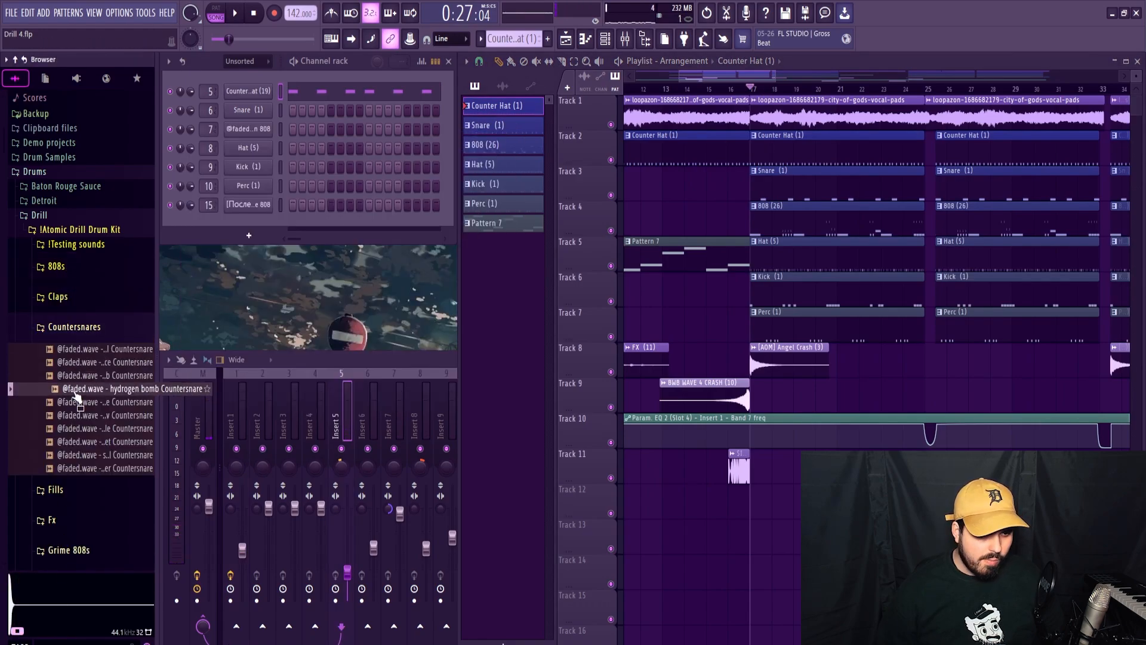
left_click(84, 364)
left_click_drag(90, 366, 247, 91)
key("space")
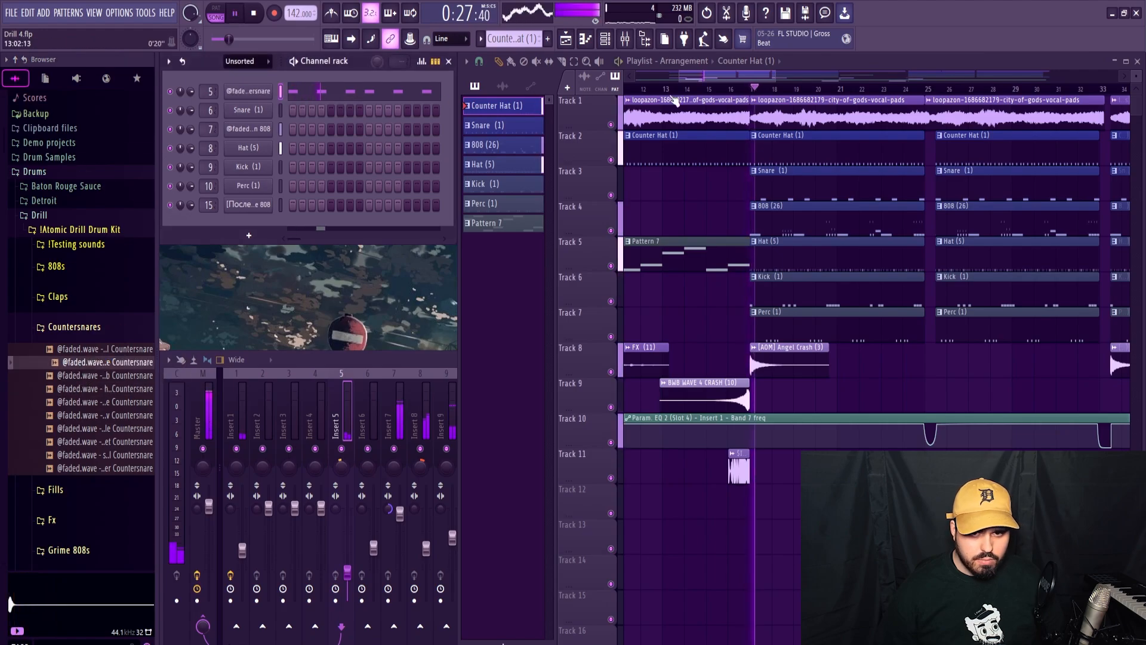
Play the intro from bar 9 and raise mixer insert 5's level to about 75% (-6.0 dB).
left_click_drag(740, 76, 722, 76)
left_click(669, 89)
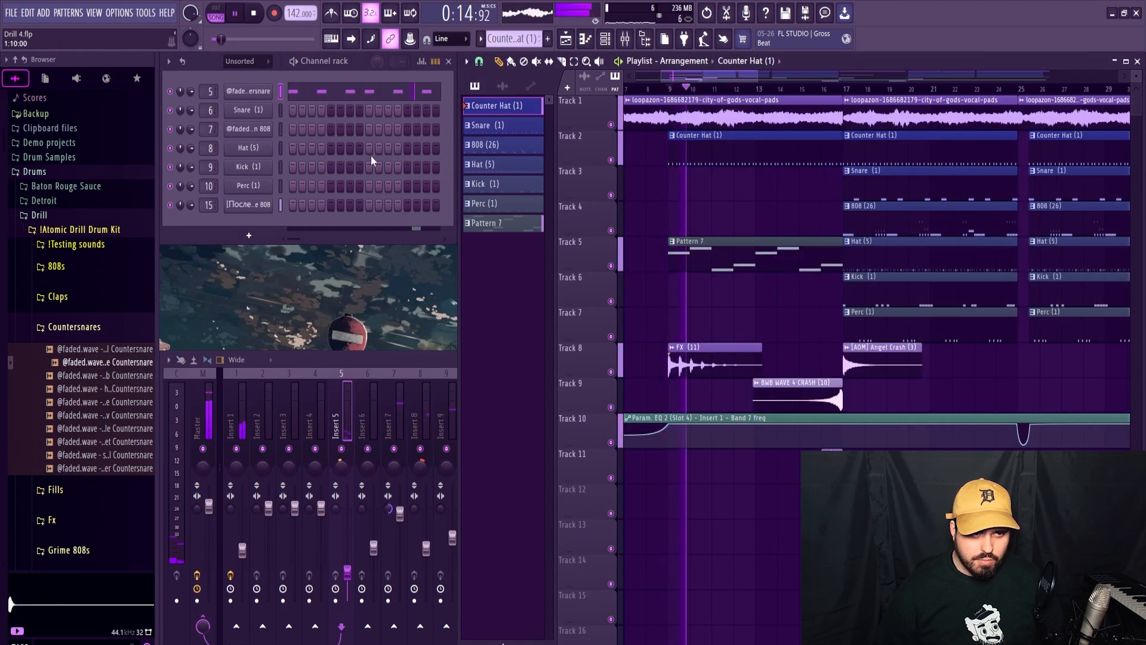
left_click(434, 389)
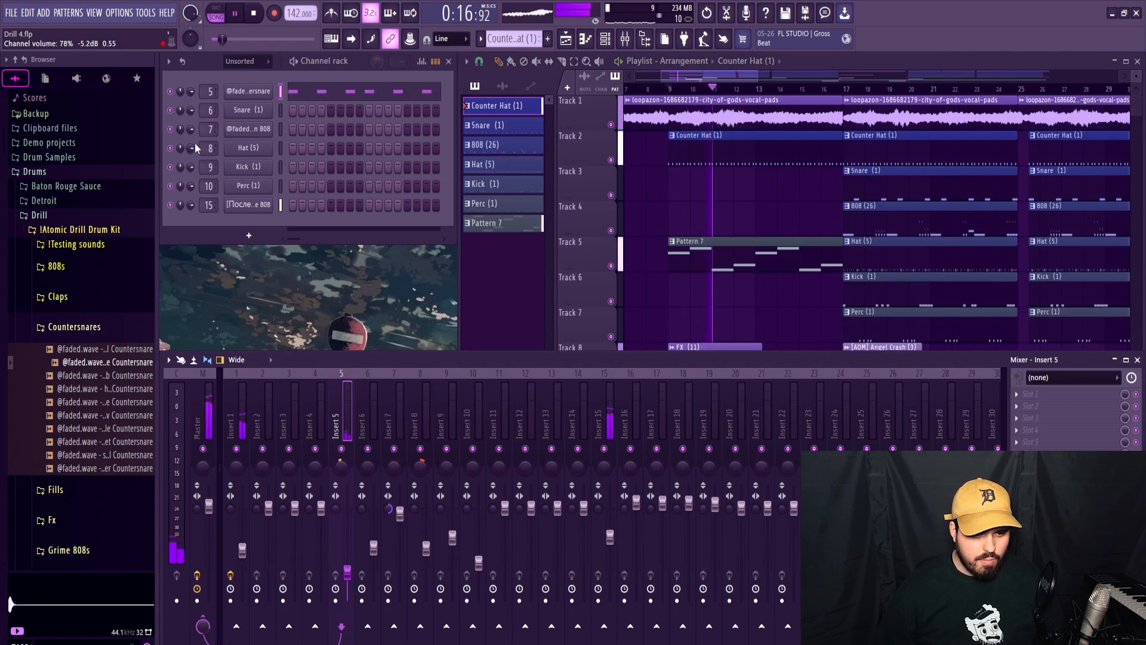
key("space")
key("space")
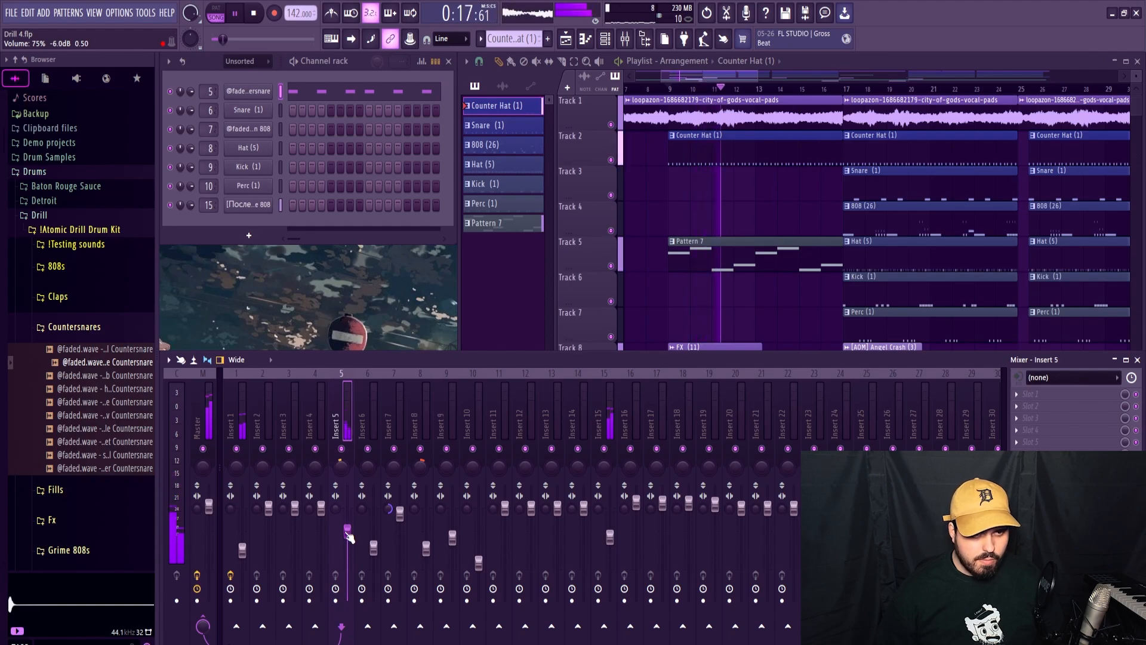
key("space")
Select the bar 2 hits of the device Countersnare and audition alternative samples in the Countersnares folder, ending with the molotov one.
key("F7")
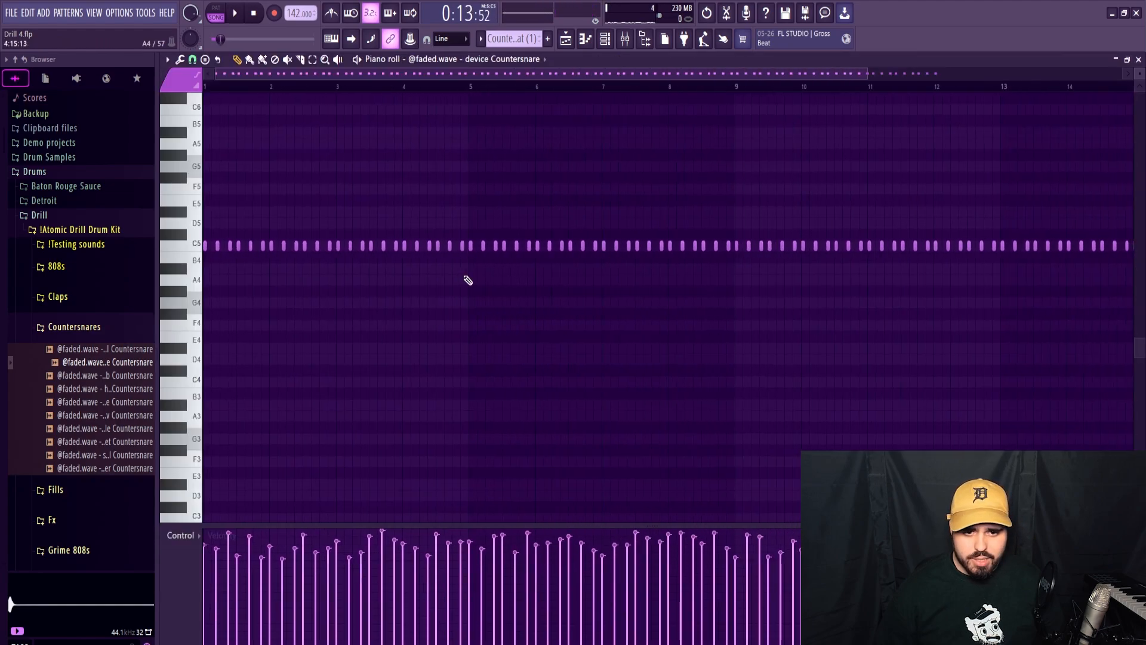
left_click(1138, 60)
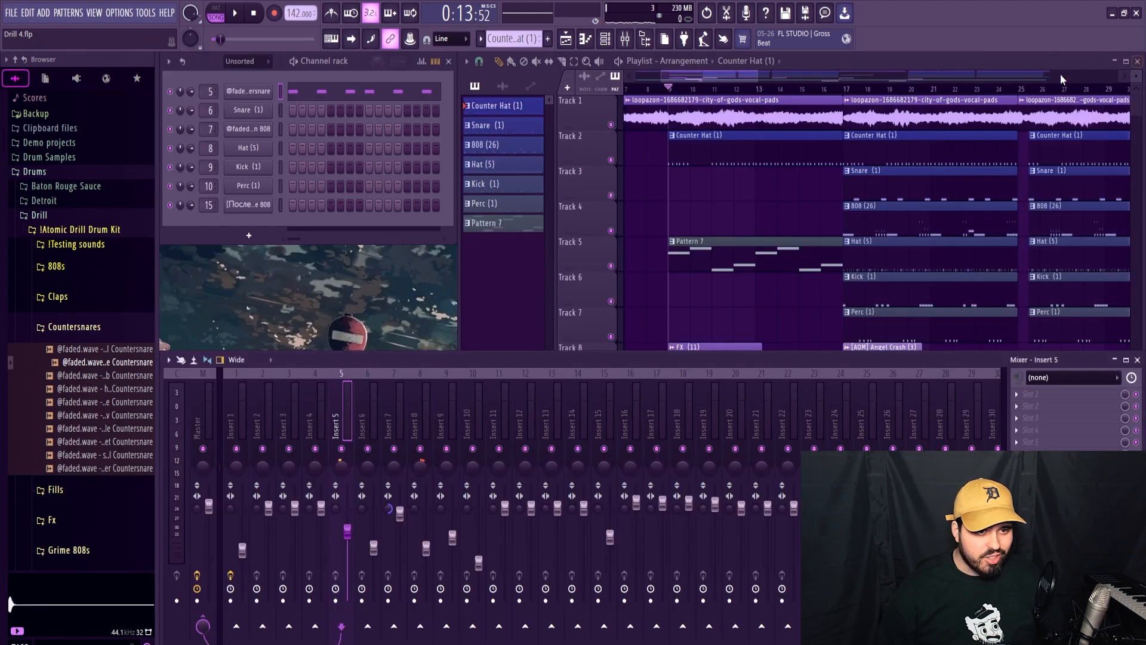
left_click(95, 389)
left_click(93, 378)
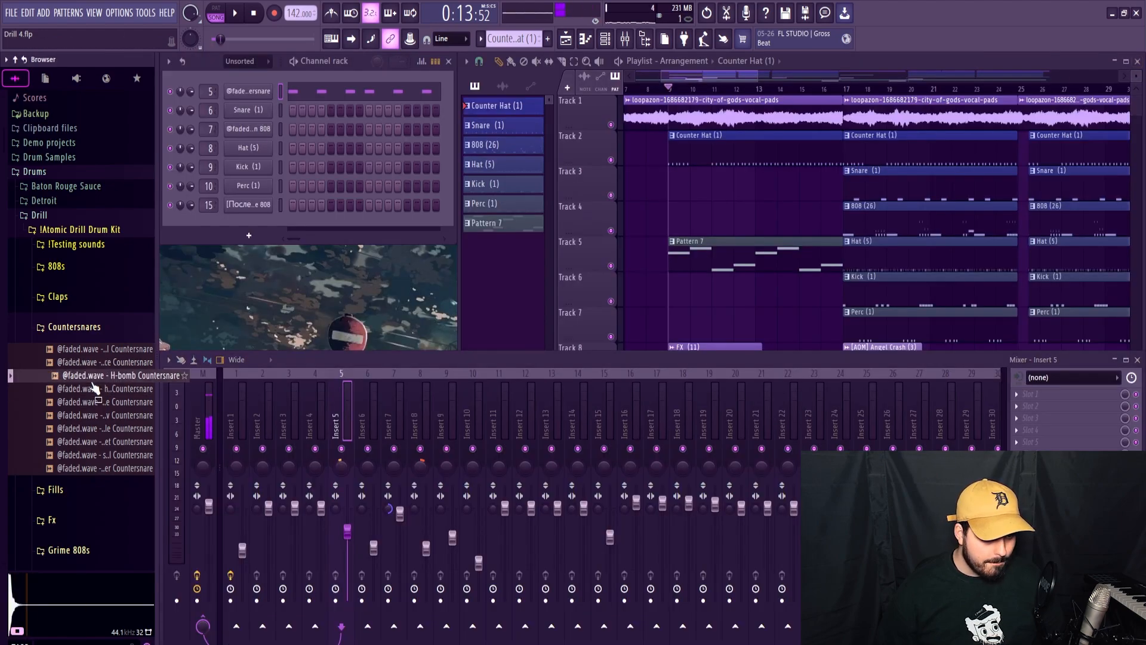
left_click(89, 404)
left_click(89, 414)
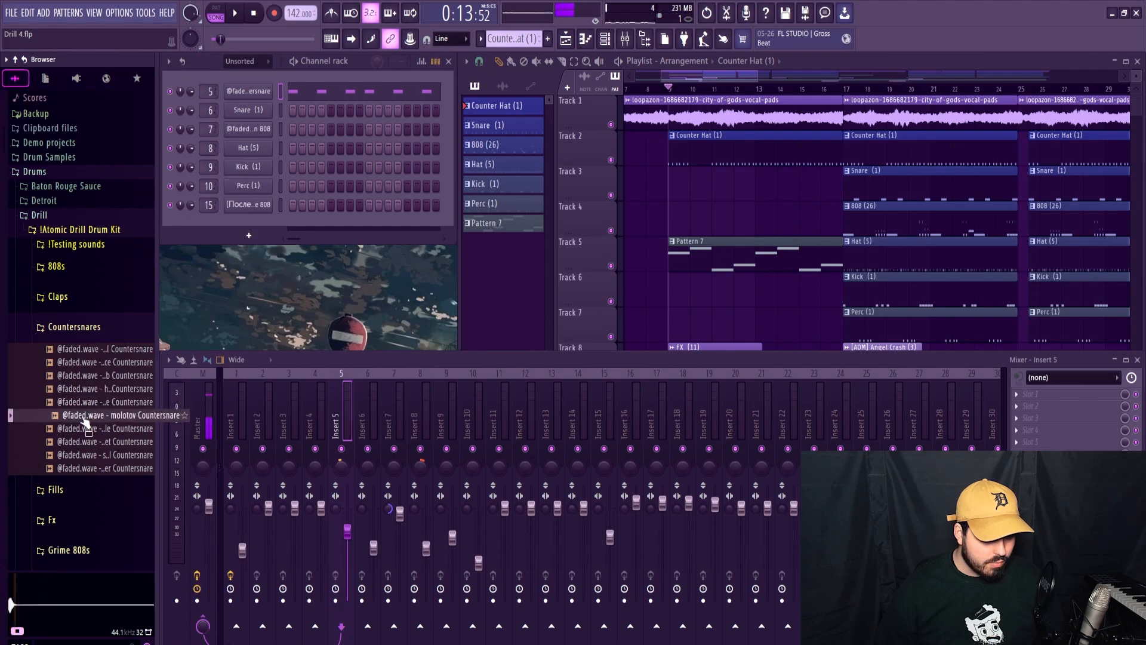
Place the bar 2 hits on a separate molotov Countersnare channel and play the change of sound.
key("F7")
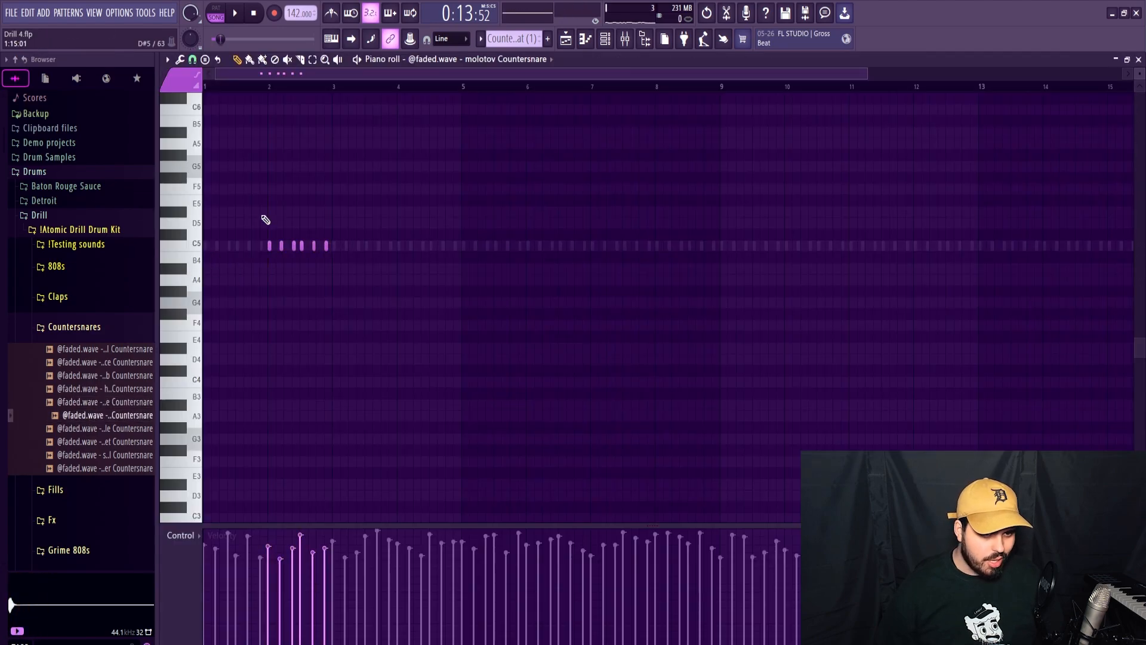
left_click_drag(262, 208, 369, 308)
key("space")
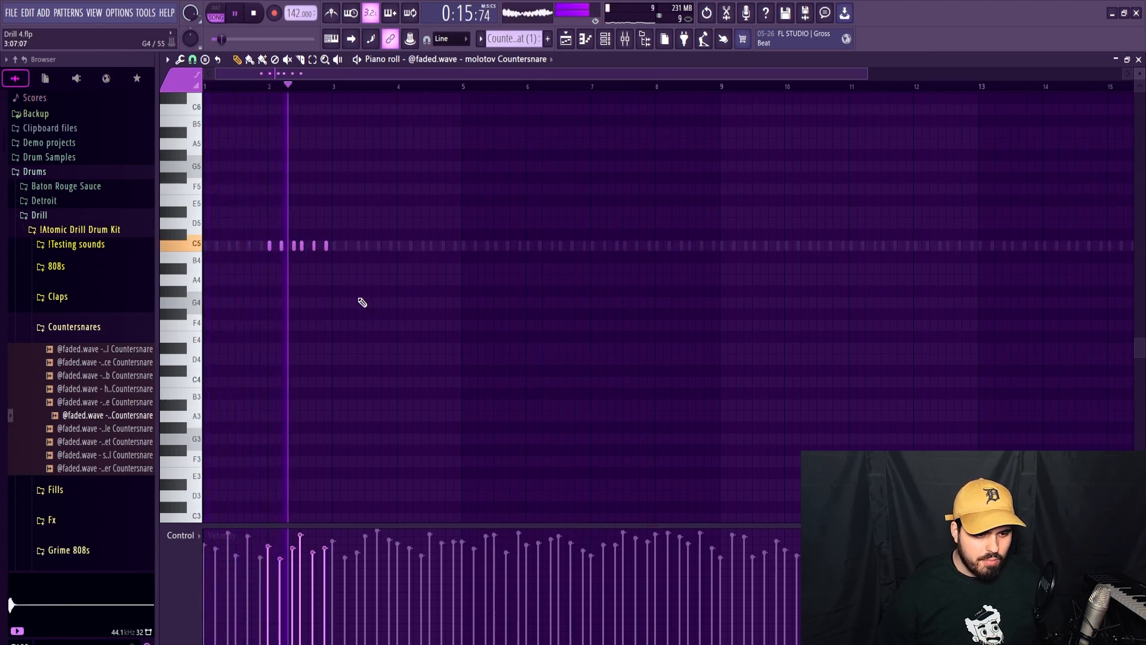
key("space")
Keep only the bar 1 hits on the device Countersnare and repeat the molotov hits in bars 4, 6 and 8.
key("F7")
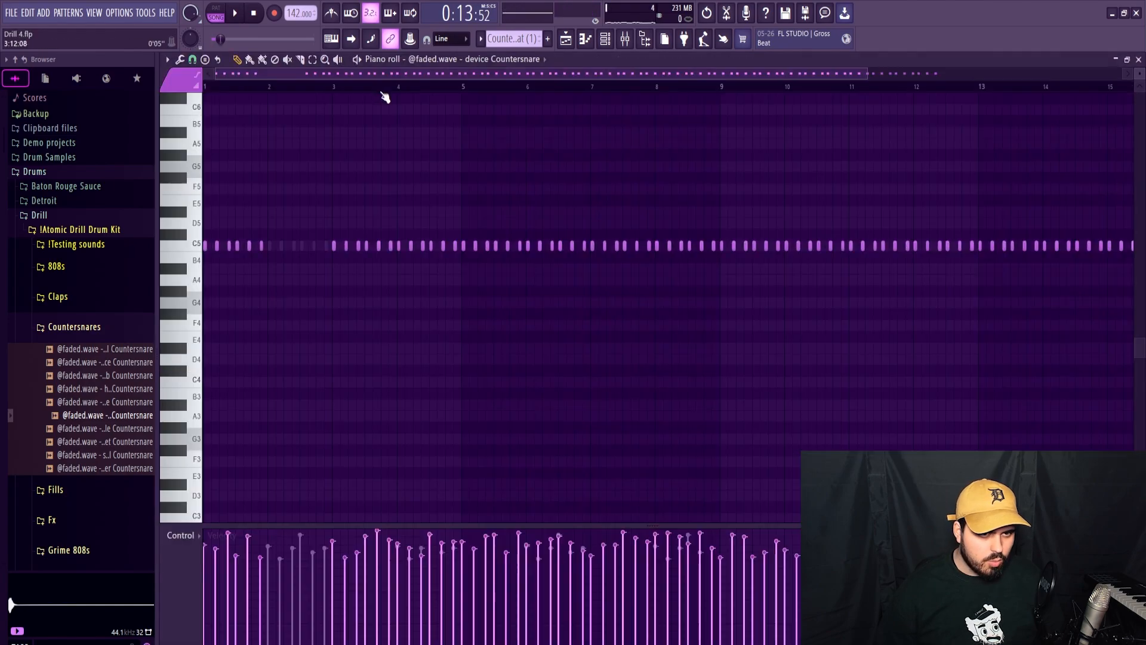
scroll(450, 177, "down", 2)
left_click_drag(293, 206, 958, 260)
key("Delete")
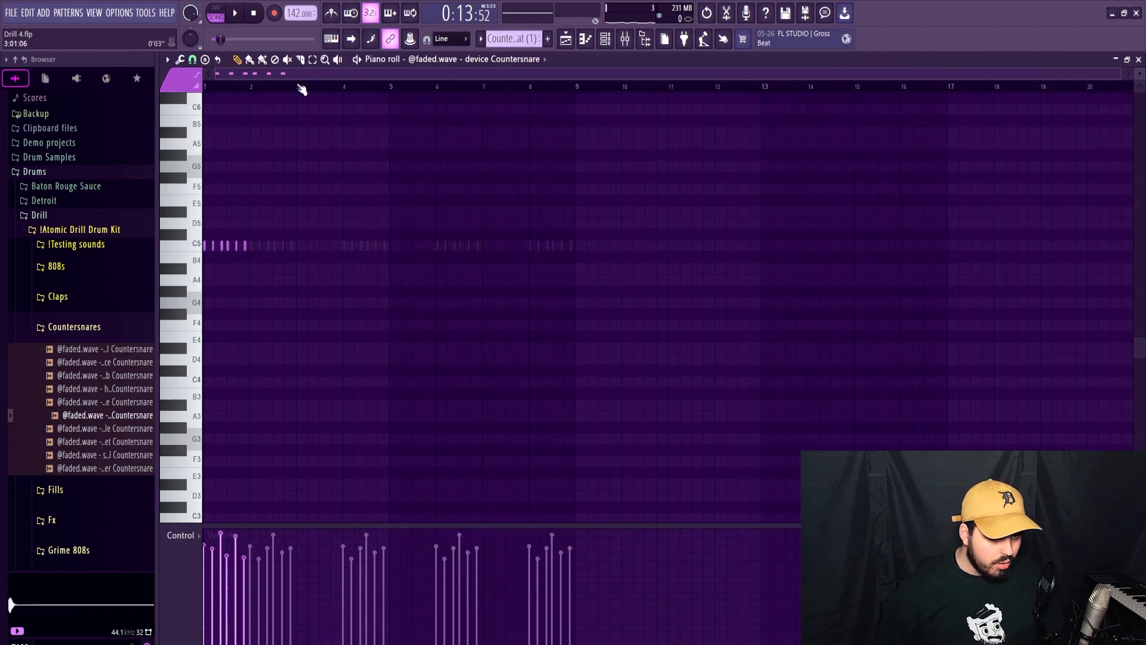
left_click_drag(301, 89, 137, 106)
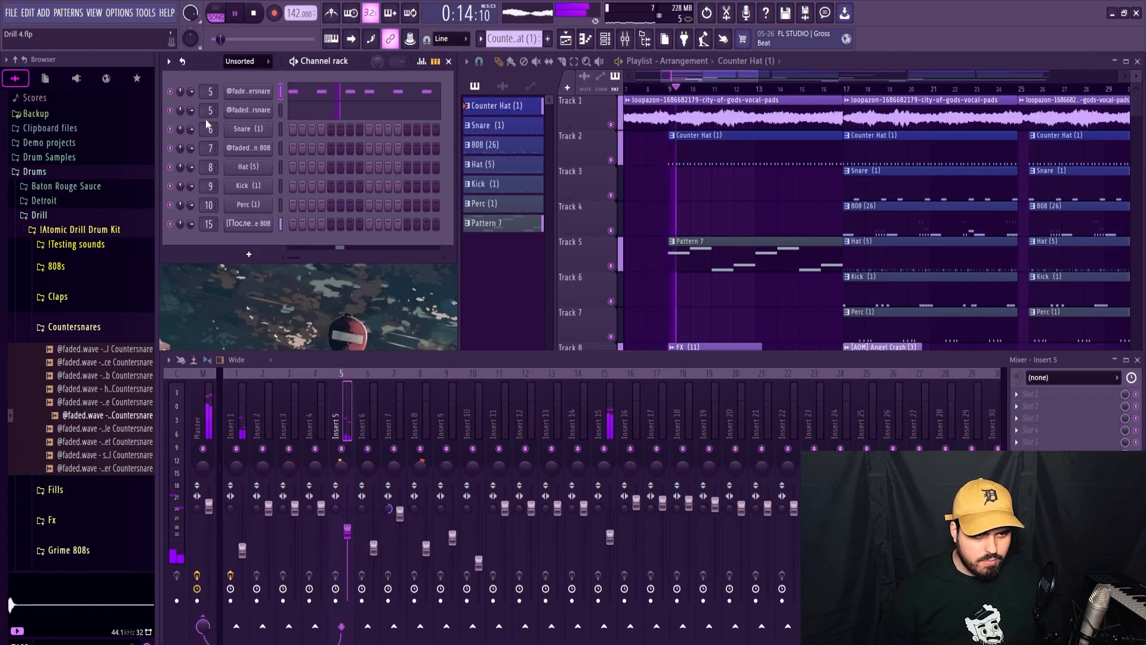
Adjust the molotov Countersnare channel's volume by ear while playing the intro section.
left_click_drag(191, 110, 191, 108)
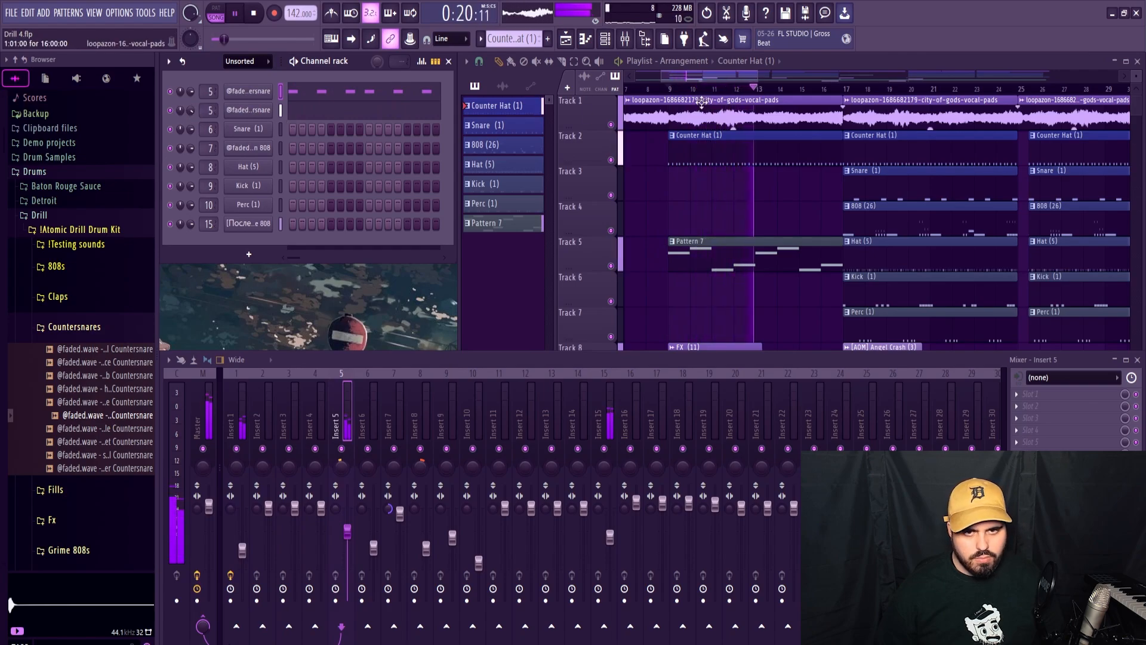
left_click(711, 76)
left_click_drag(758, 76, 821, 76)
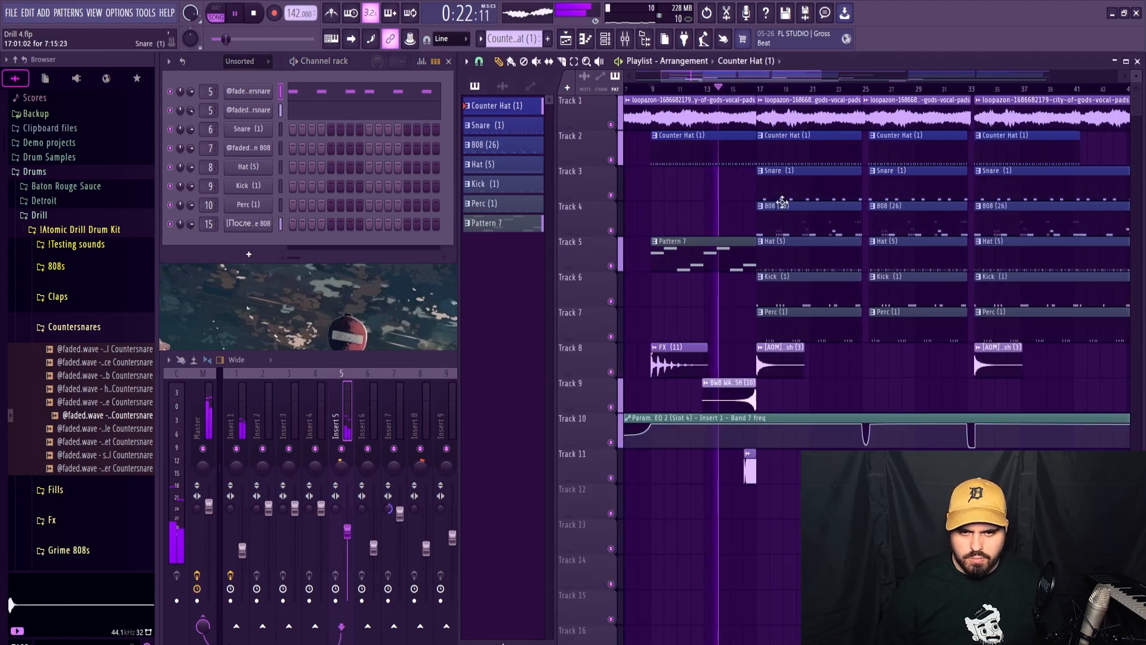
Make the Hat (5) pattern active and play its track 5 soloed together with track 2 from bar 17.
left_click(790, 261)
key("space")
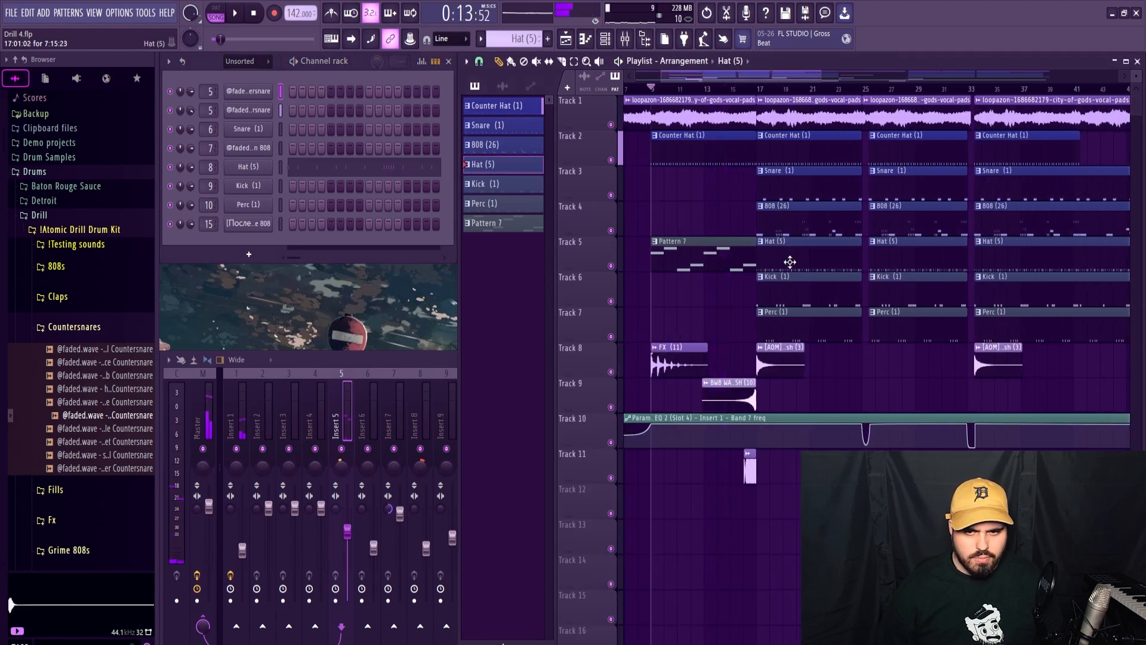
right_click(611, 266)
key("space")
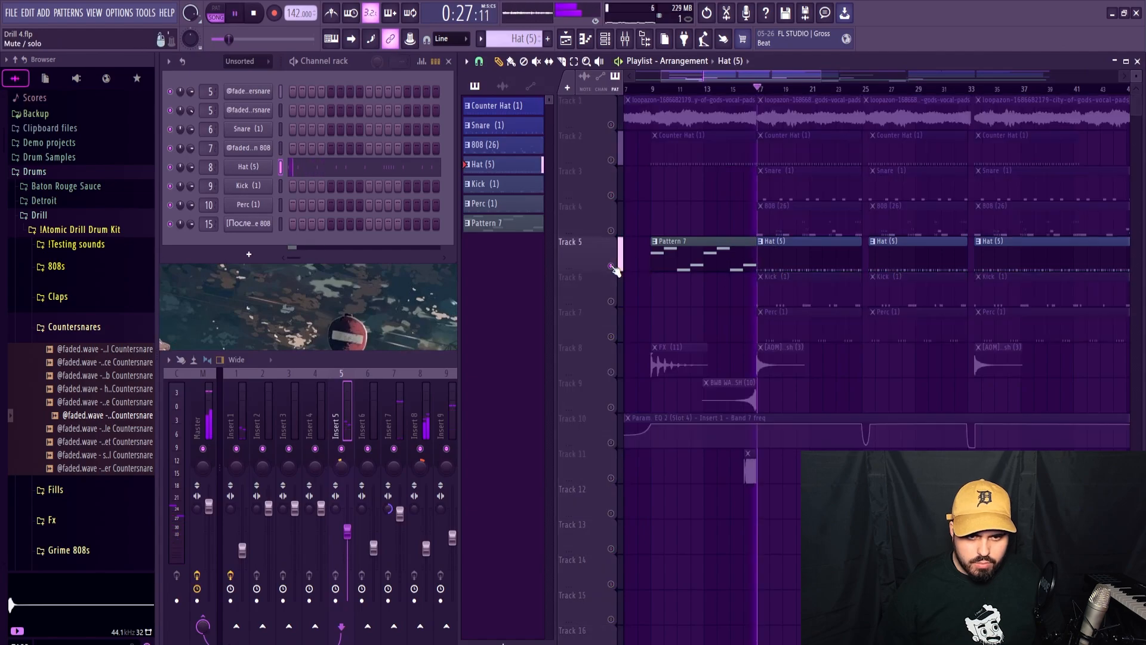
left_click(611, 161)
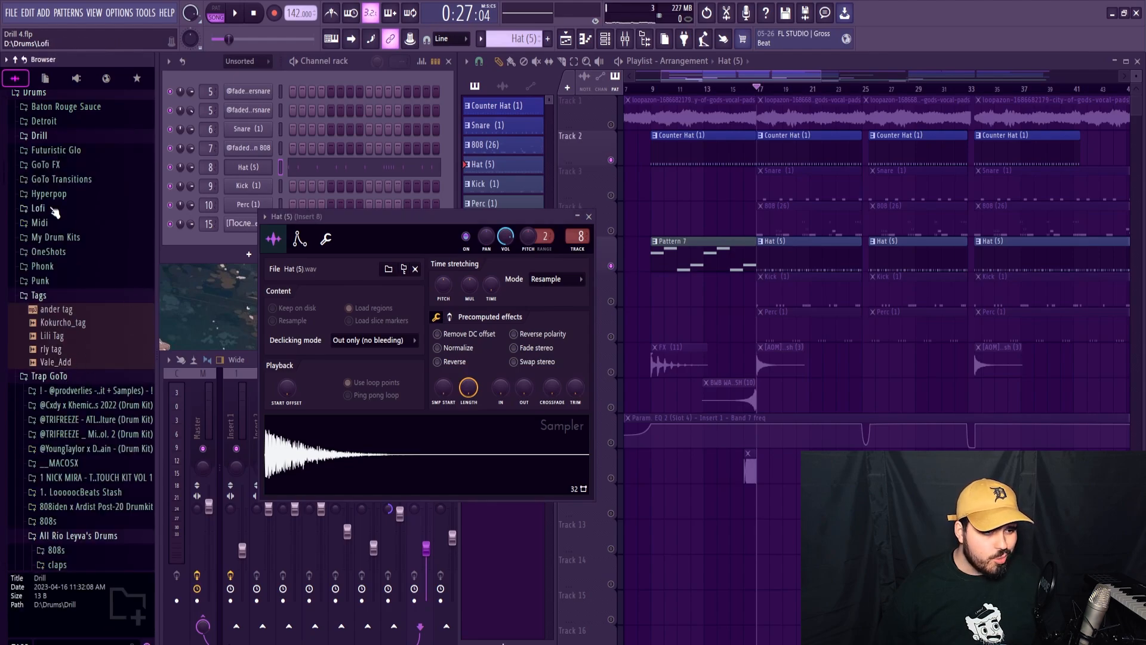
Replace the Hat (5) channel's sample with DRILL HAT from the DIONIS SECRET STASH HIGH HATS folder and play the full mix.
scroll(60, 239, "down", 8)
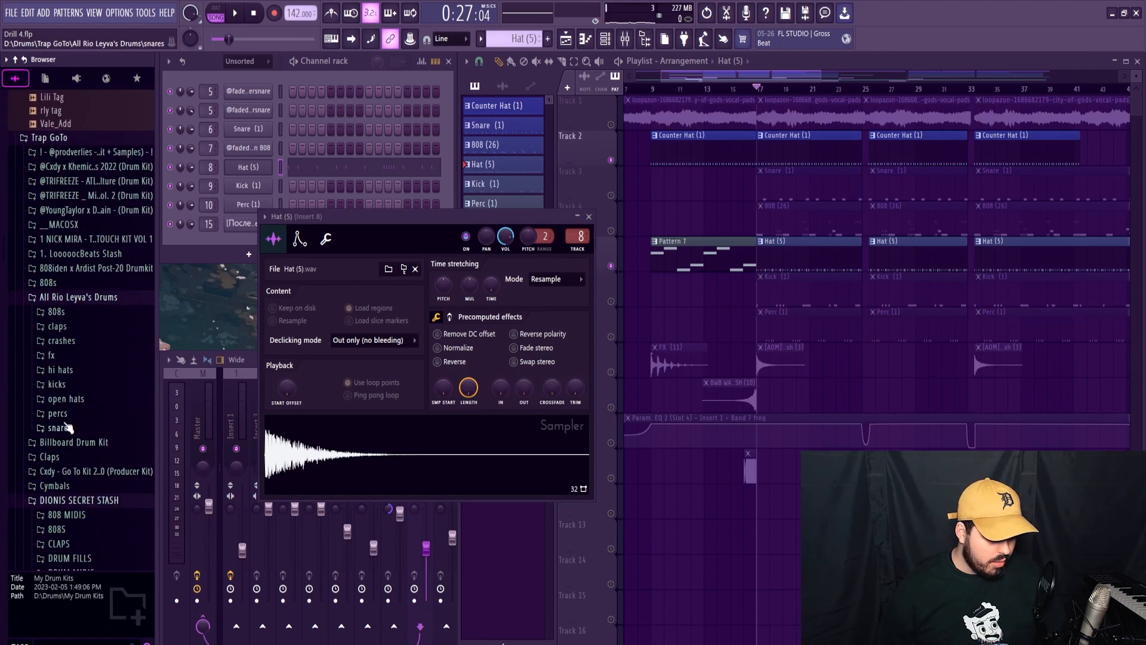
left_click(76, 458)
left_click(76, 458)
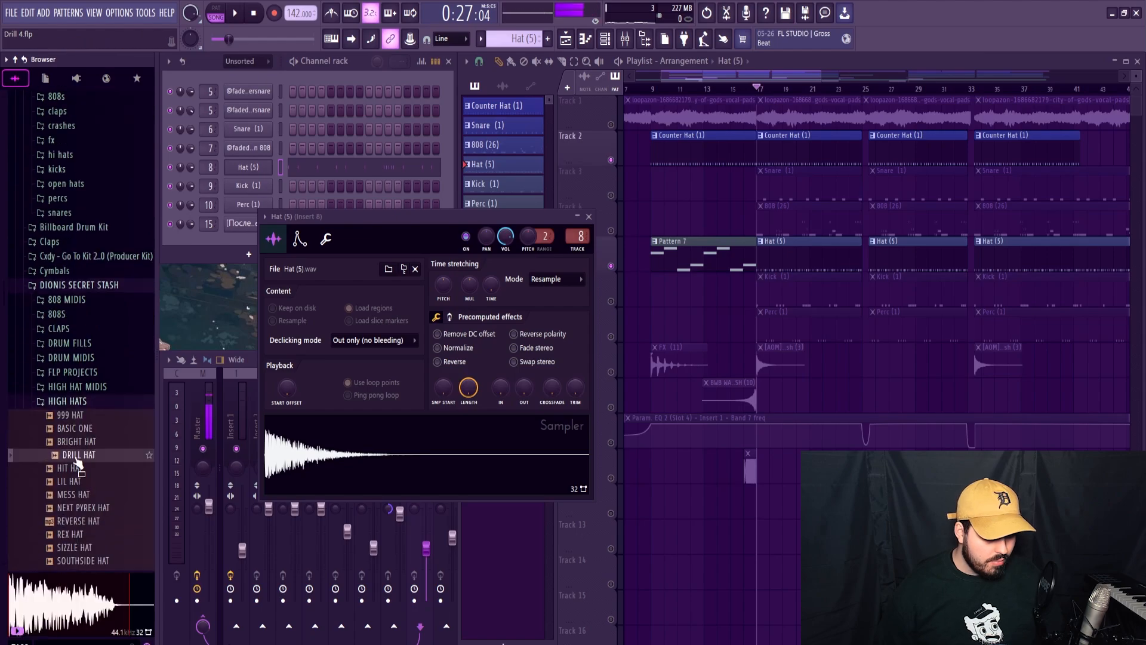
left_click_drag(226, 248, 417, 454)
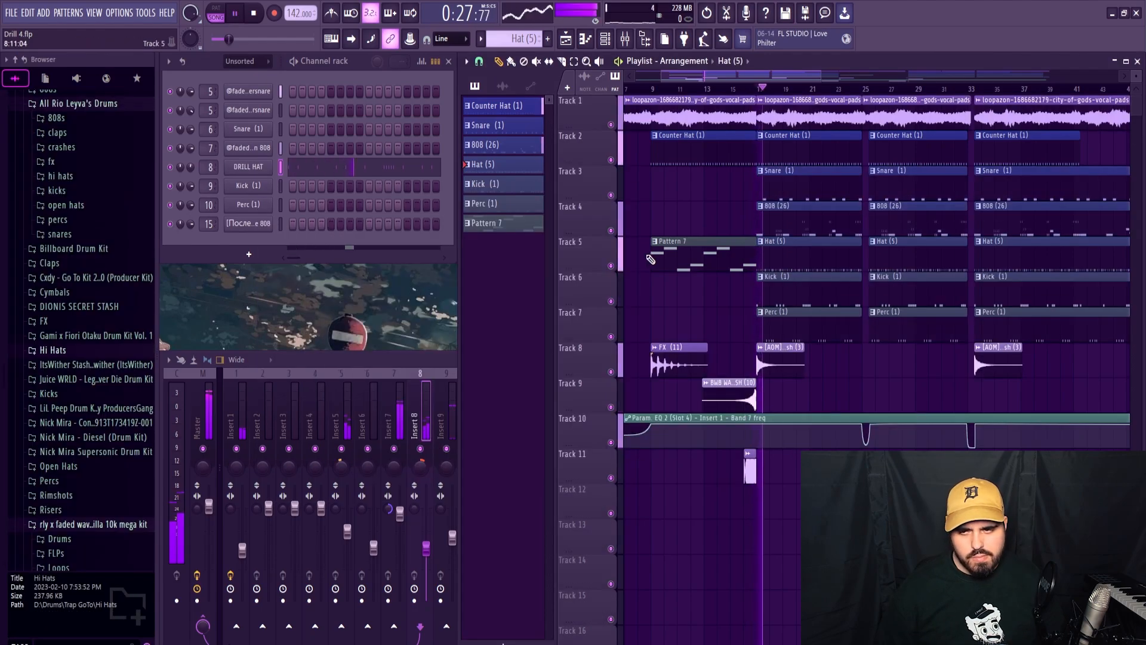
Transpose all DRILL HAT notes down two semitones to A#4 and lower their velocities slightly.
left_click(365, 170)
key("shift+Down")
key("shift+Down")
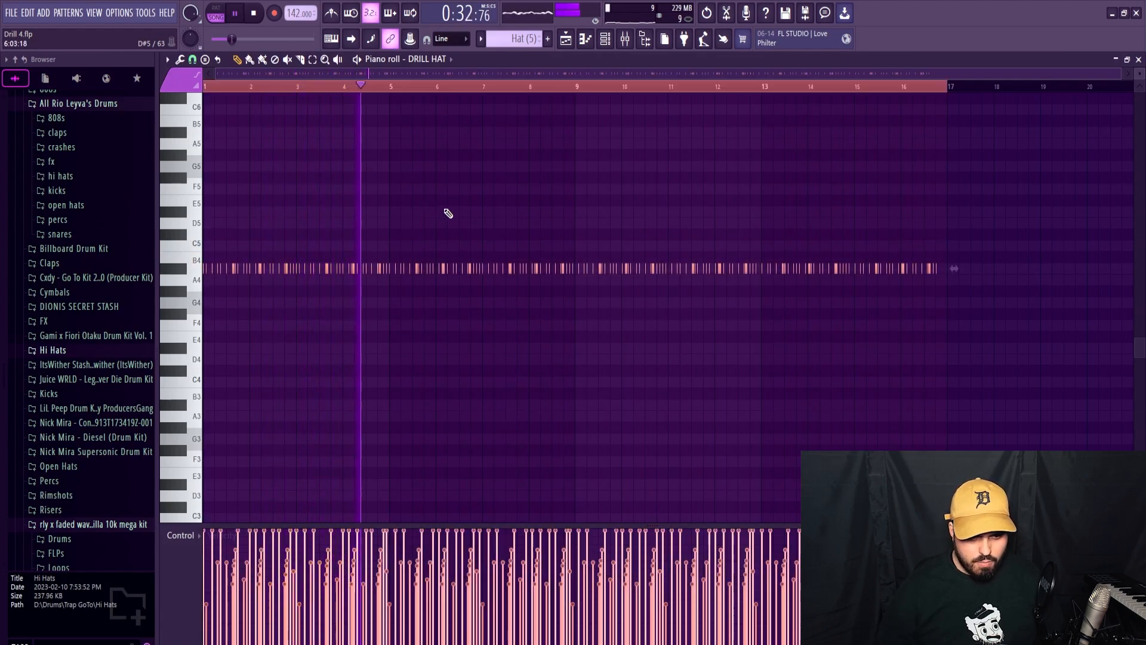
left_click(648, 100, "ctrl")
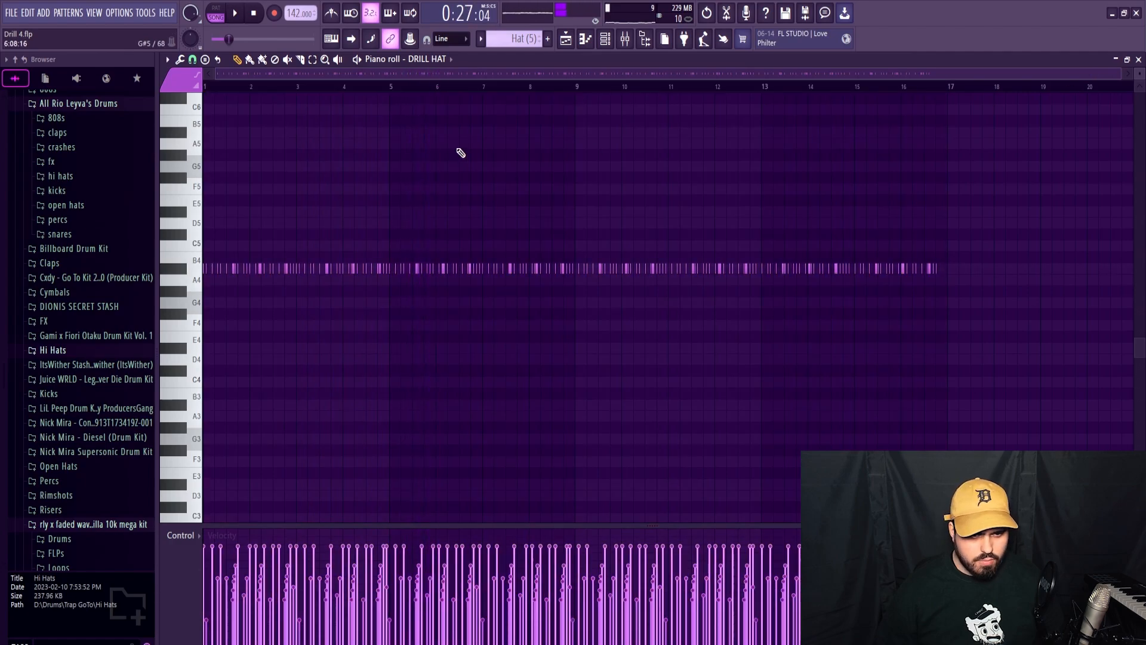
Audition the opening DRILL HAT bars and remove the fast roll near the start of bar 2.
left_click_drag(1111, 73, 523, 91)
key("space")
scroll(366, 264, "up", 4, "ctrl")
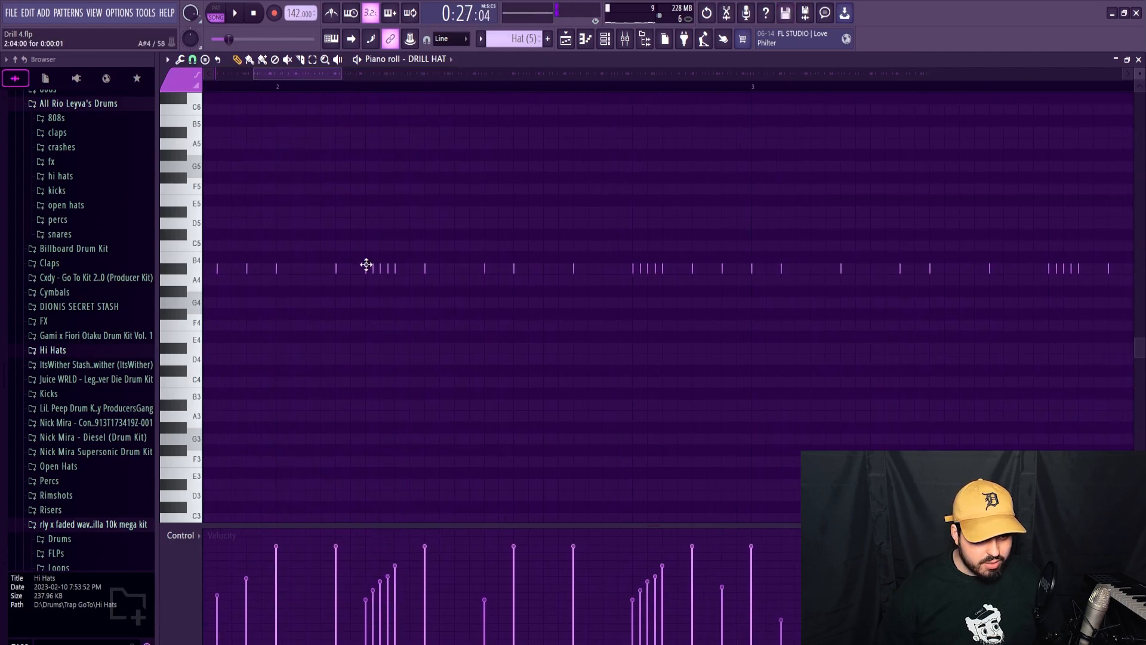
scroll(358, 292, "down", 3, "ctrl")
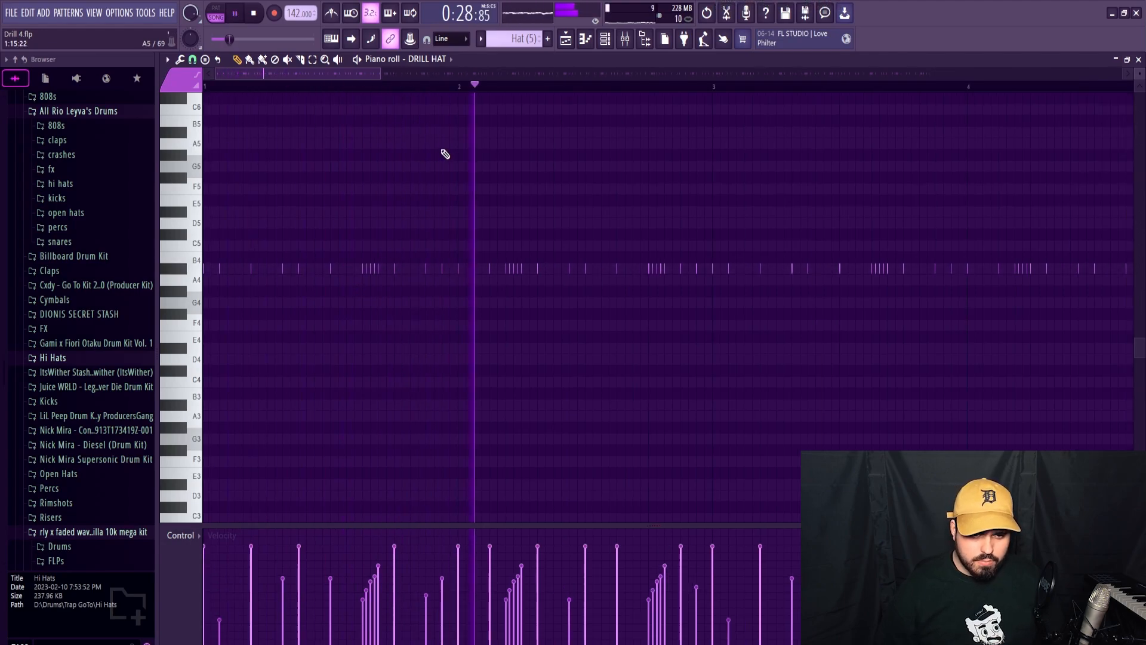
key("space")
scroll(415, 239, "down", 3, "ctrl")
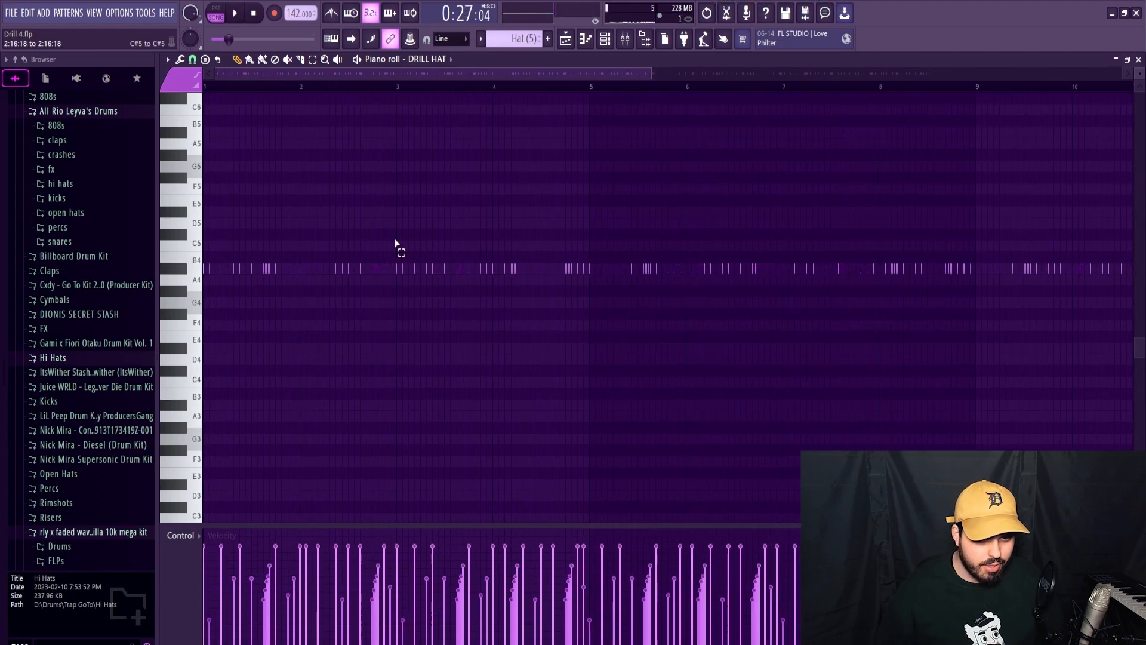
Delete the DRILL HAT notes after bar 2, repeat the two-bar pattern through bar 8, and play it.
left_click_drag(395, 240, 1137, 360, "ctrl")
key("Delete")
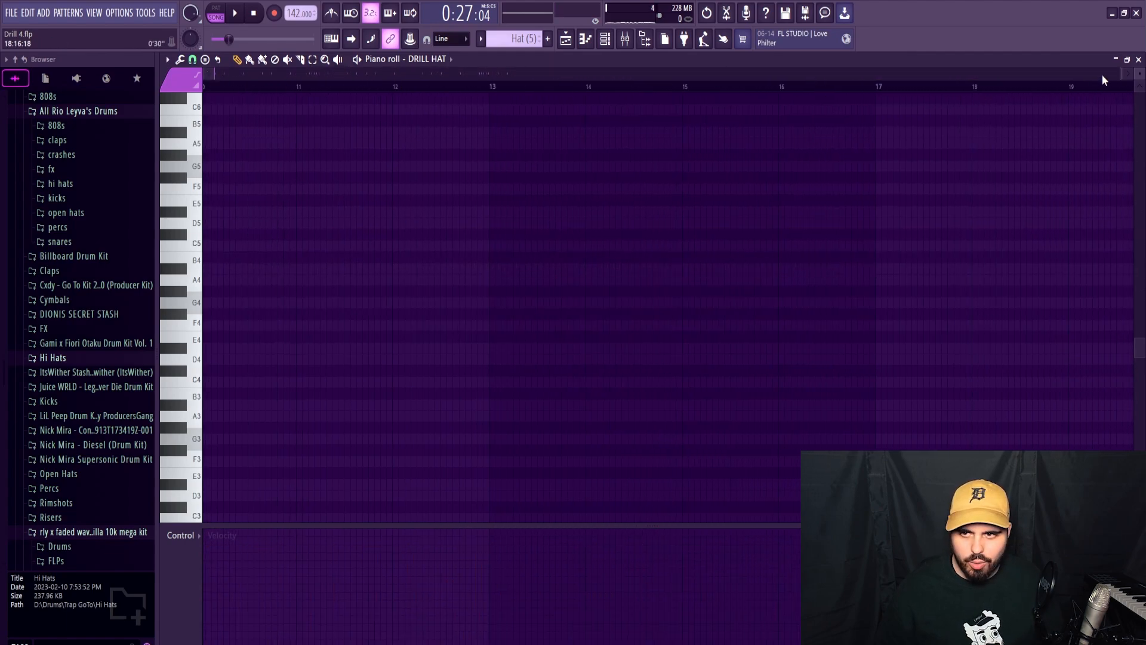
left_click_drag(1119, 77, 1008, 78)
left_click_drag(1121, 77, 723, 74)
key("ctrl+b")
key("ctrl+b")
key("space")
scroll(579, 298, "down", 3)
scroll(578, 298, "down", 2)
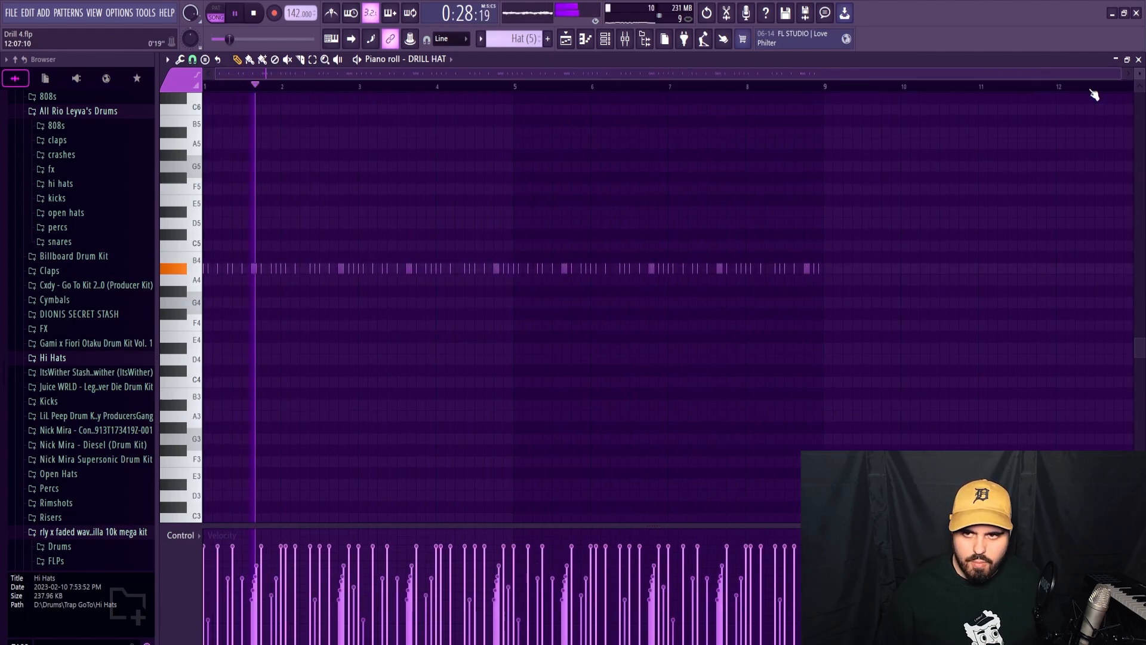
Close the hat notes, play the Perc (1) pattern in the arrangement from bar 17, and open its notes.
left_click(1138, 60)
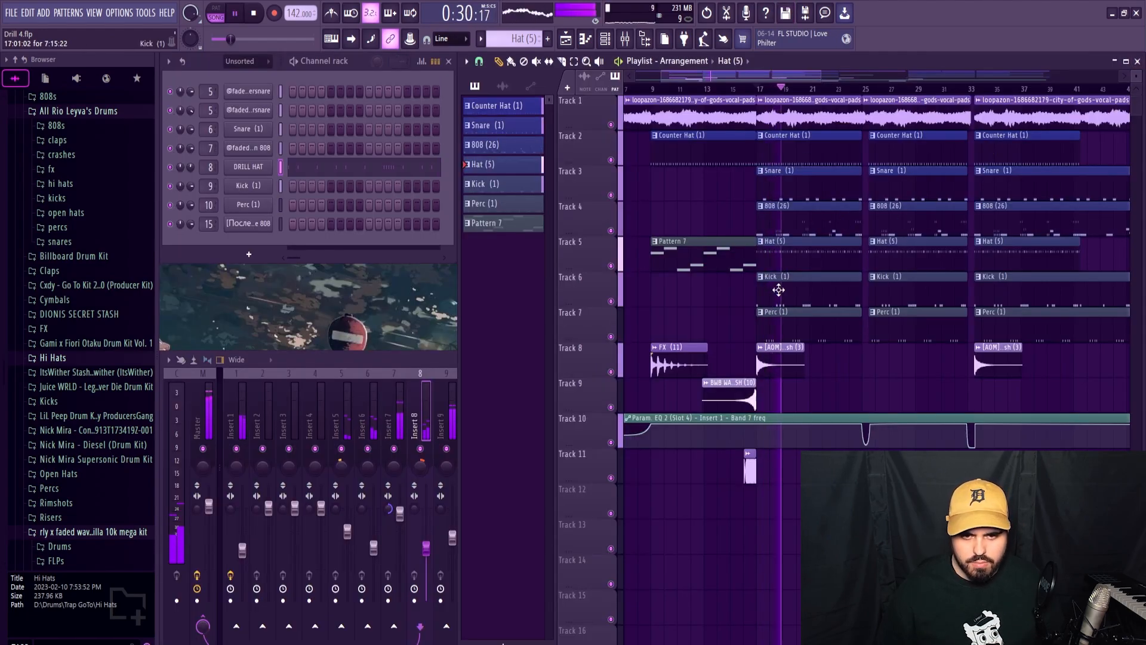
left_click(532, 150)
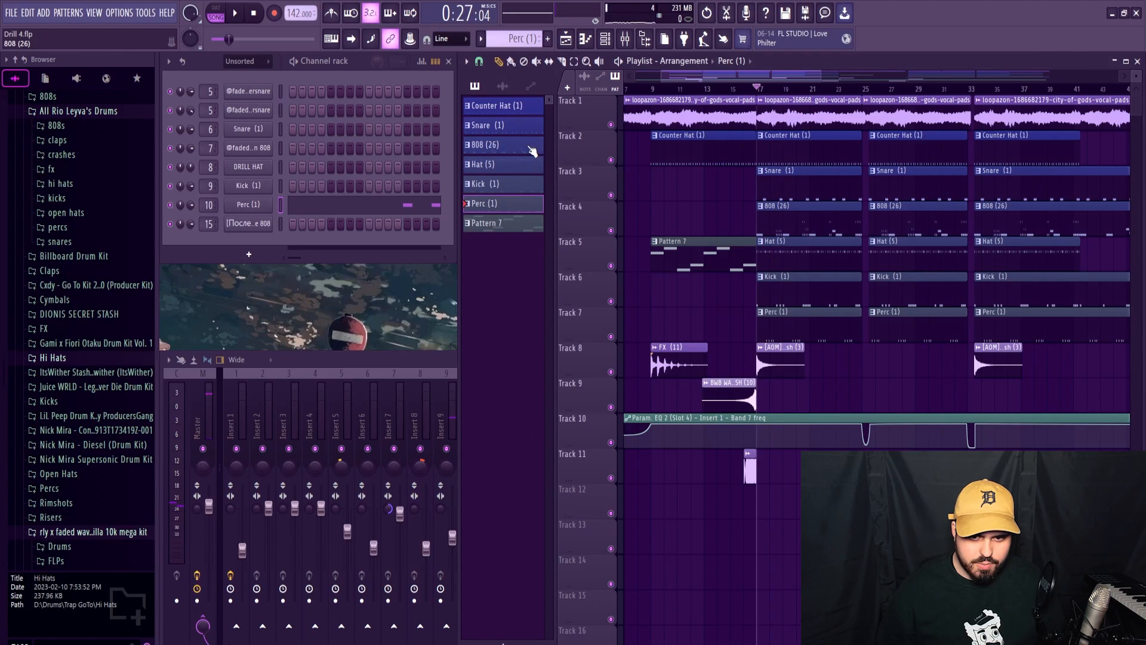
key("space")
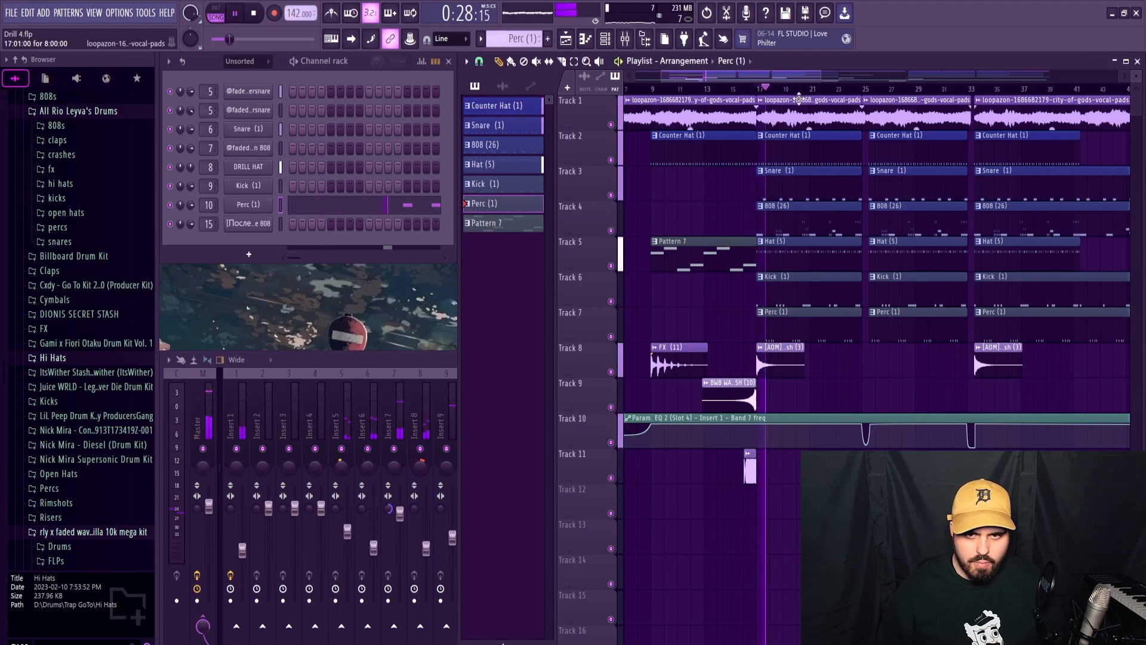
left_click_drag(799, 77, 800, 77)
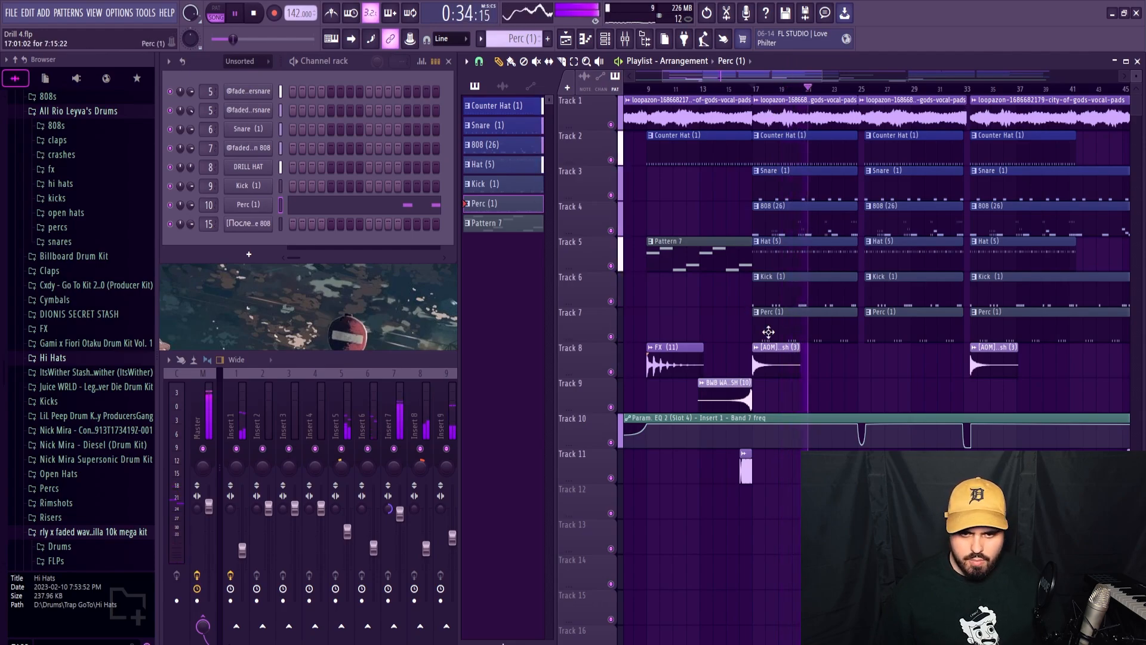
key("space")
left_click(346, 205)
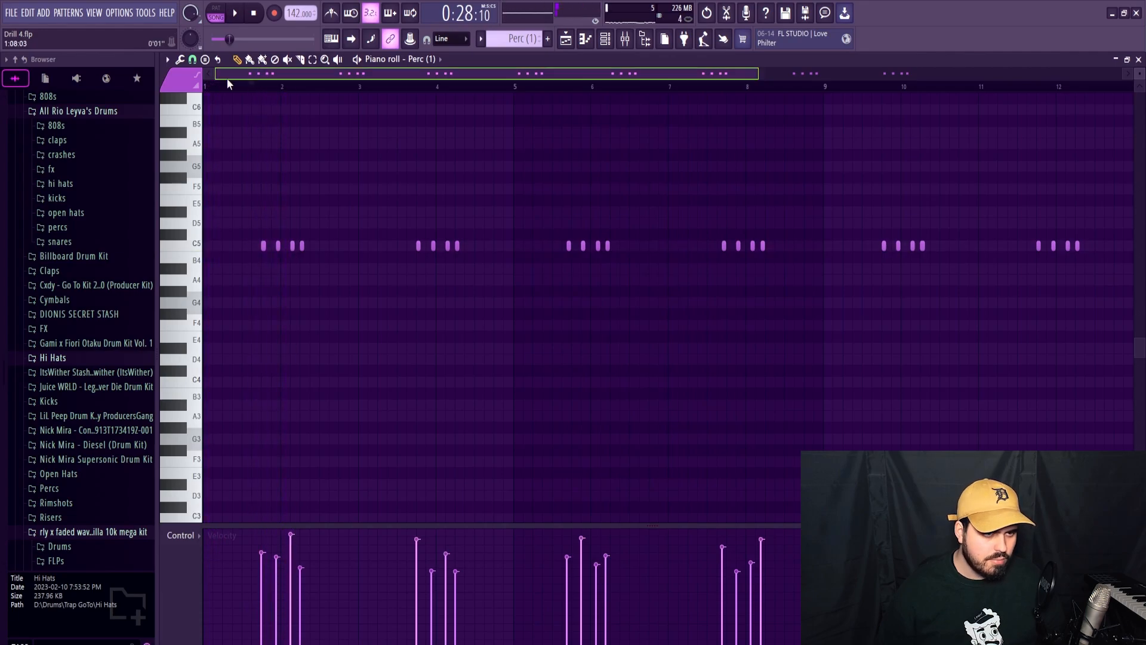
Move the first group of four Perc (1) notes one beat earlier in bar 1 and audition the pattern.
scroll(285, 249, "up", 2)
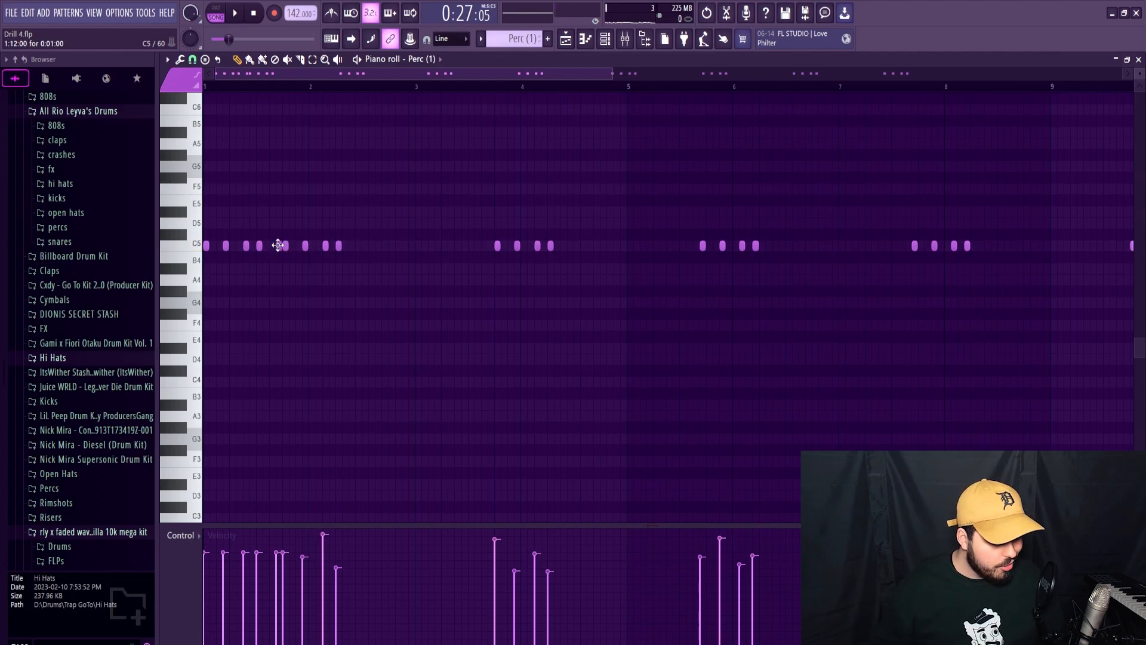
left_click_drag(277, 218, 414, 262)
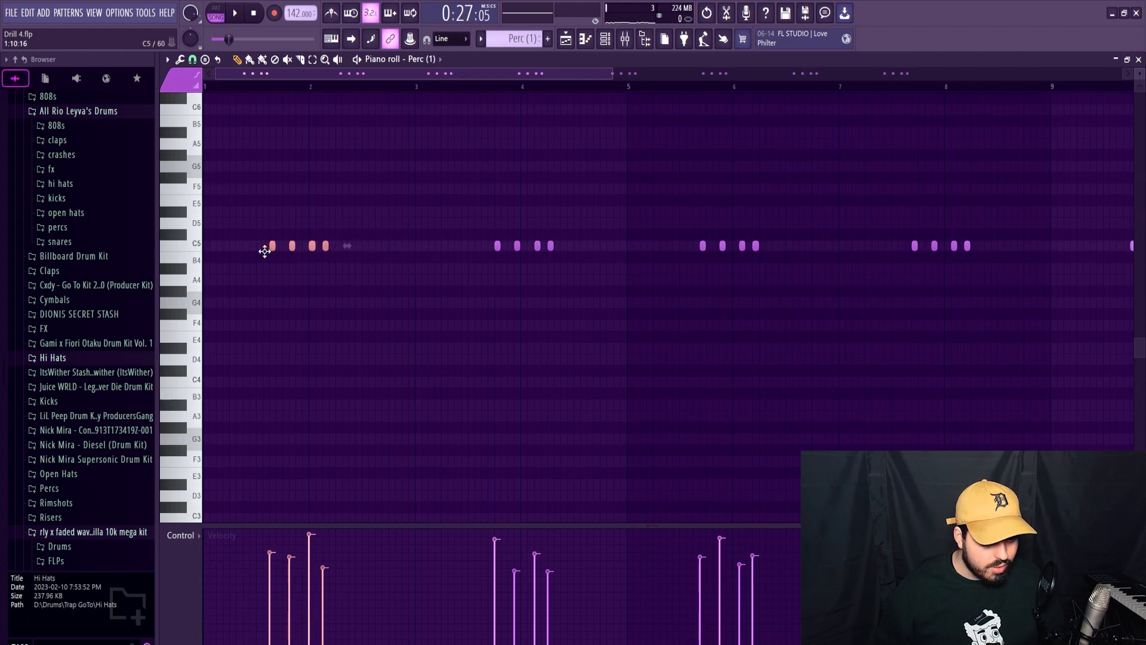
left_click(268, 268)
key("space")
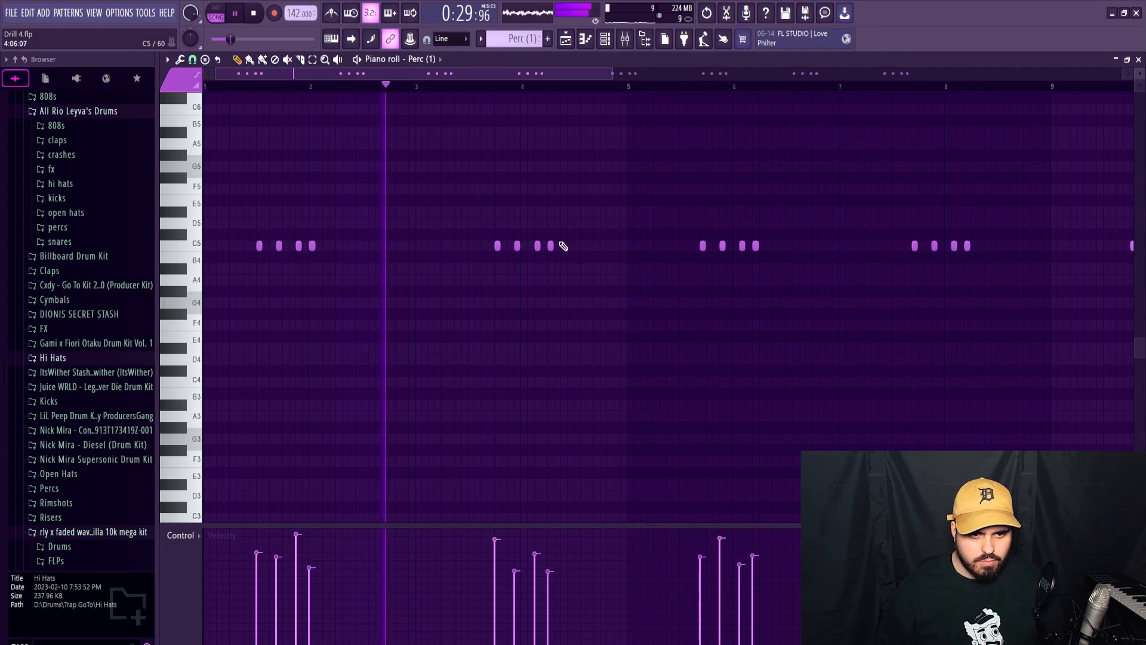
key("space")
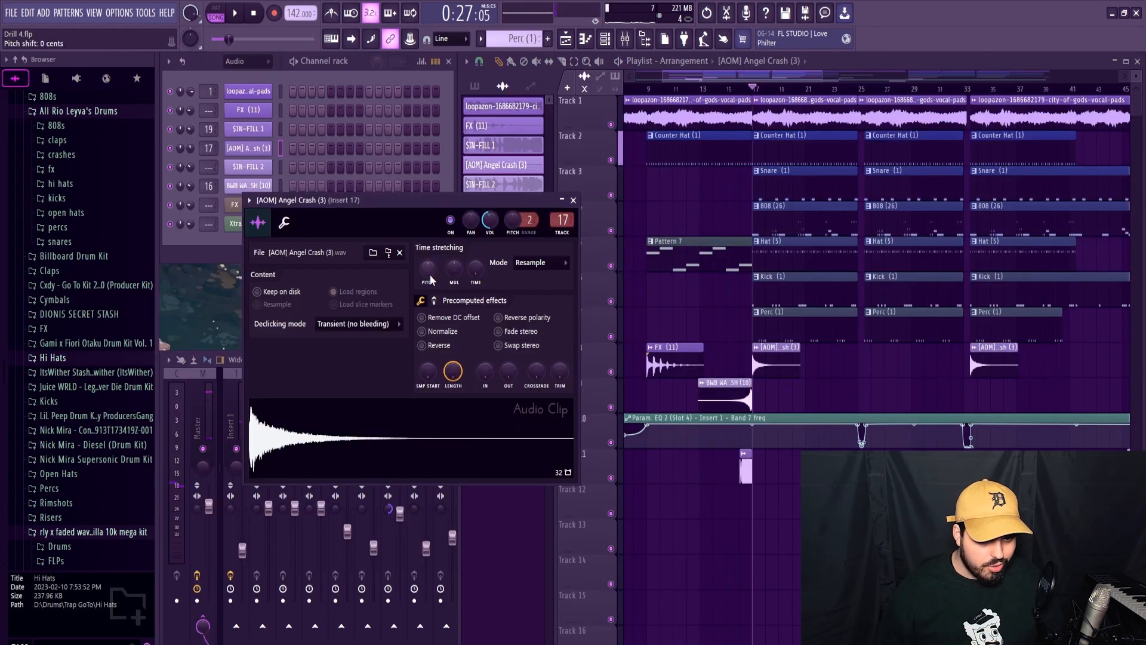
Lower the [AOM] Angel Crash (3) channel volume to about 24% during playback and close its settings.
key("space")
scroll(488, 224, "down", 1)
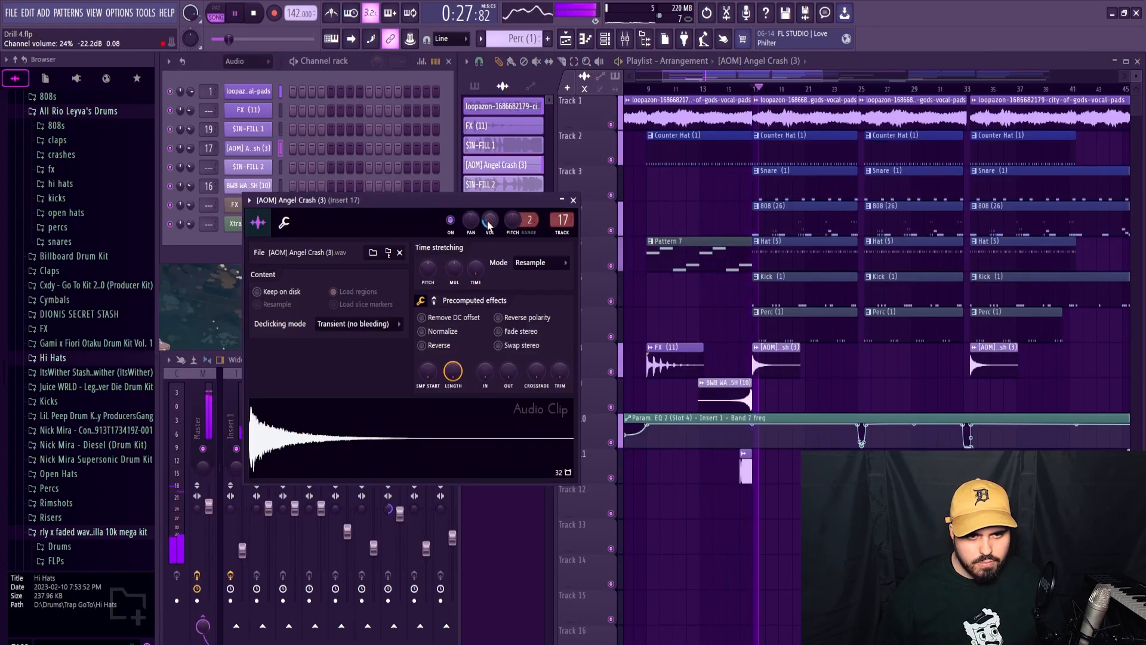
left_click(574, 201)
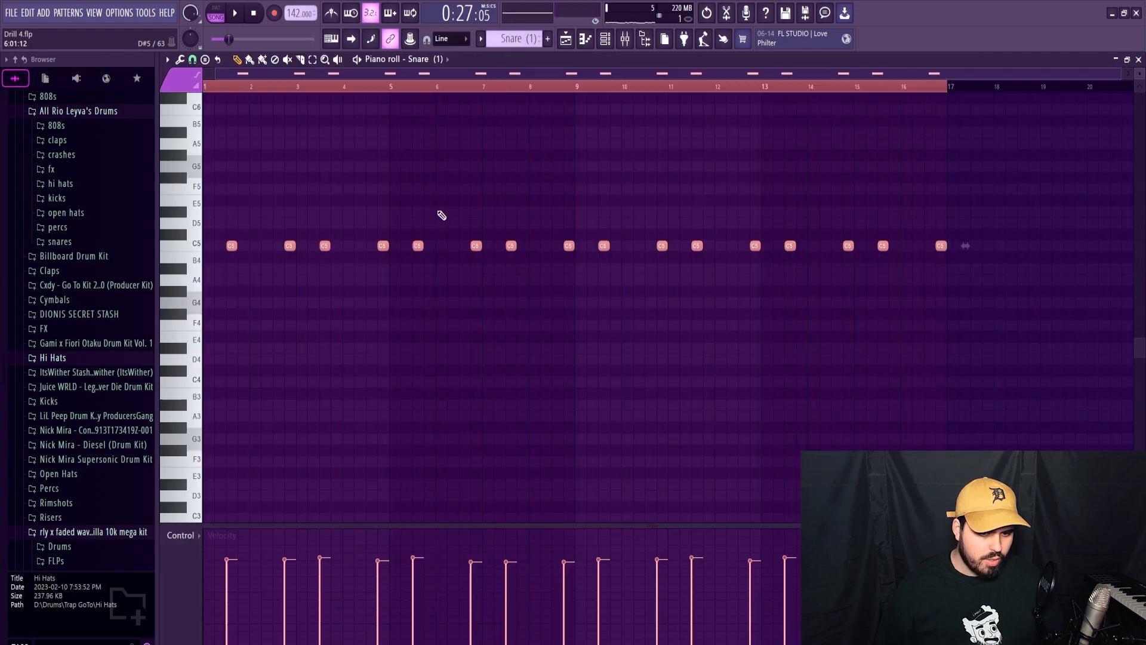
Clear the time selection in the Snare (1) notes, listen to the pattern in the arrangement, and close its notes.
left_click(567, 89, "ctrl")
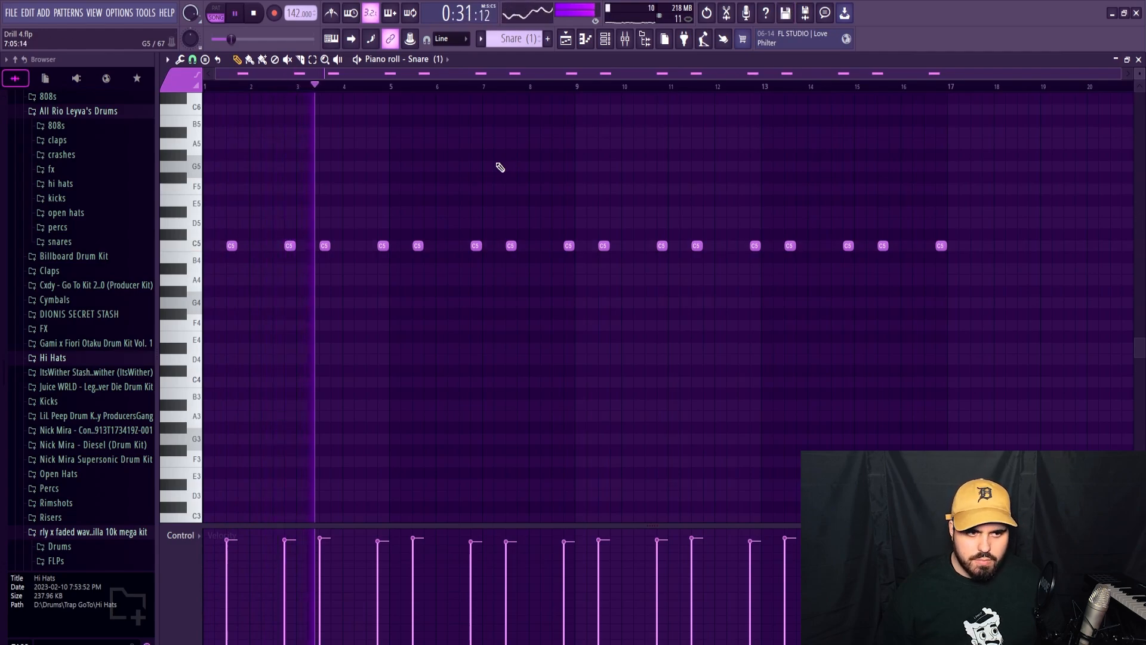
left_click(1138, 59)
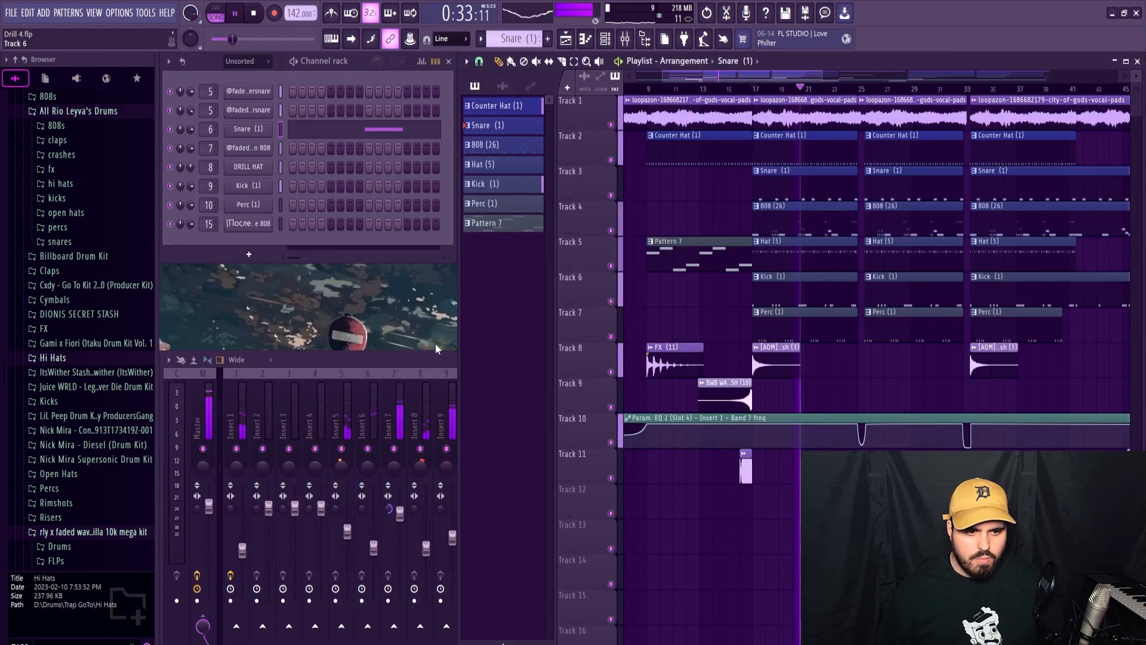
Check the Master channel's Fruity Reeverb 2, add Fruity Soft Clipper in effect slot 10, and close the plugin window.
left_click(406, 362)
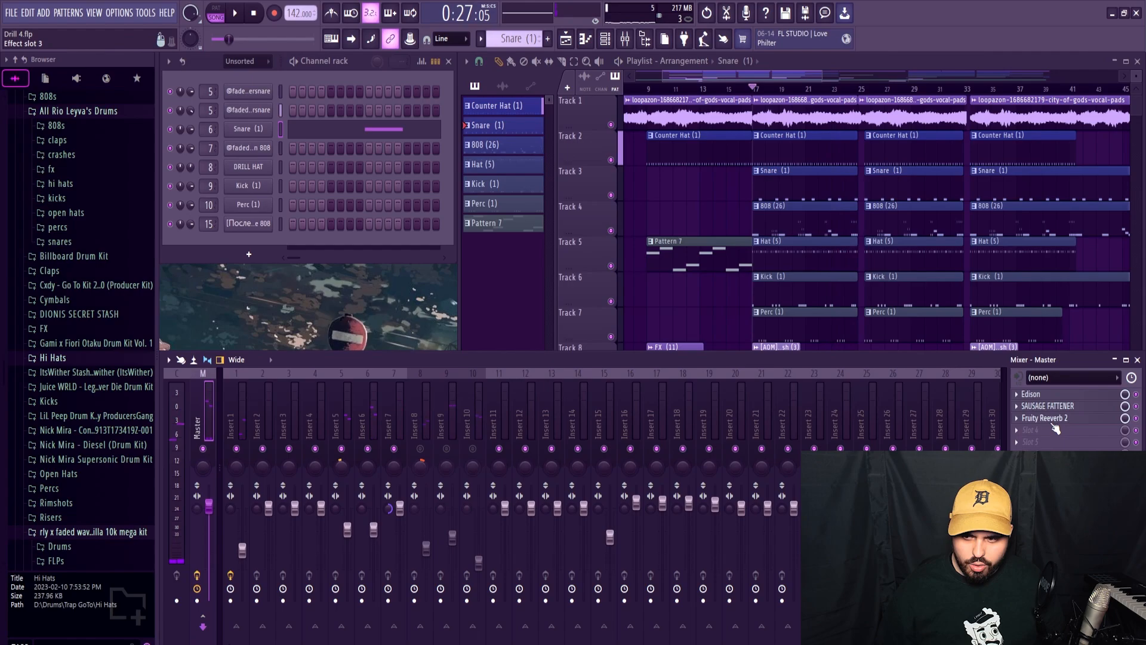
left_click(1054, 424)
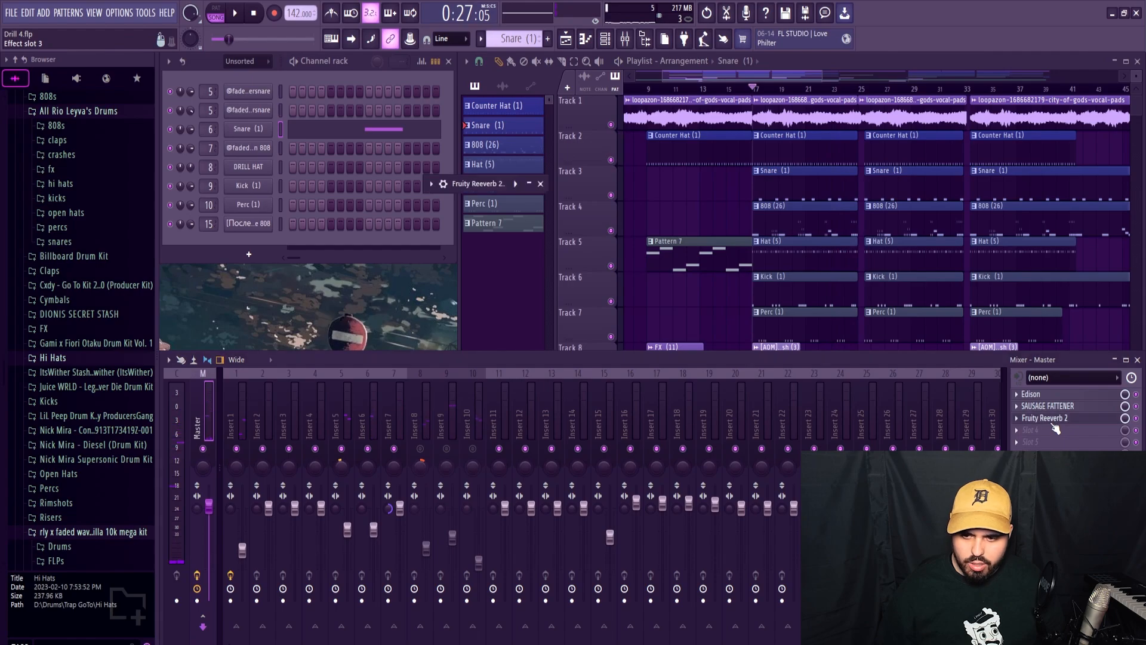
left_click(540, 184)
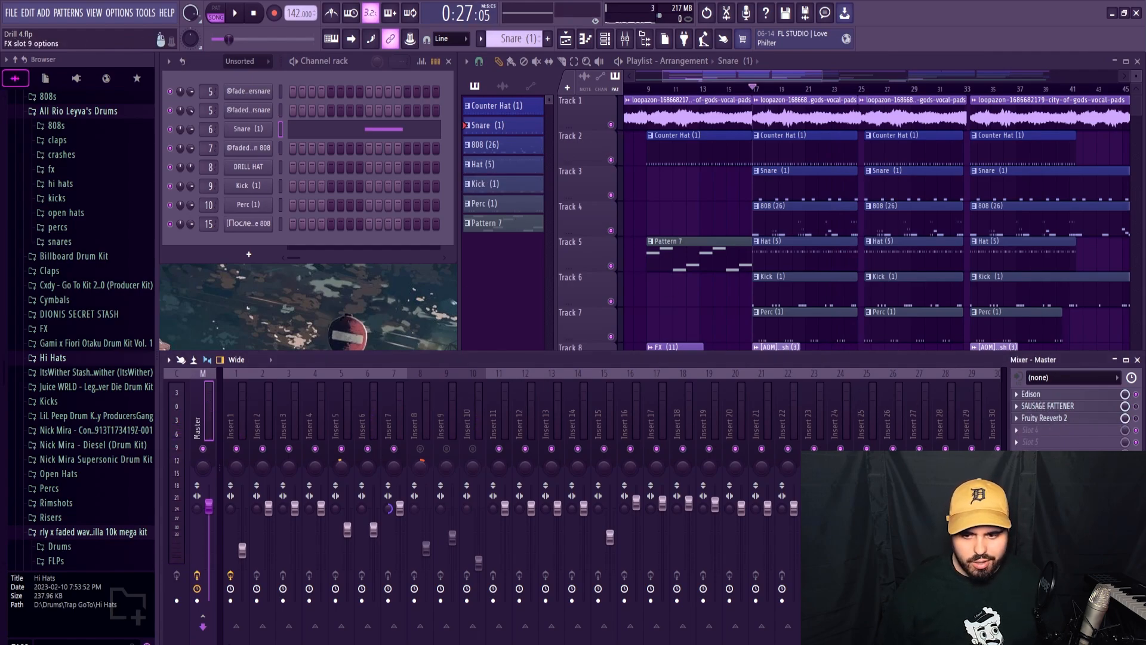
left_click(1042, 502)
left_click(822, 399)
left_click(1017, 502)
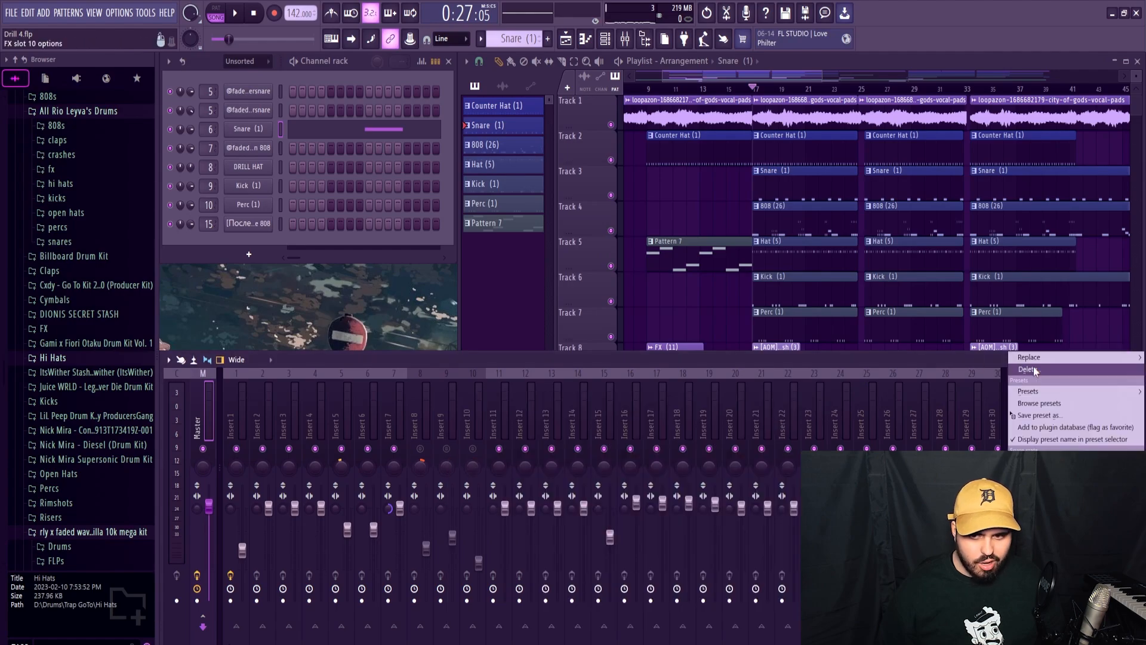
mouse_move(1030, 356)
left_click(859, 578)
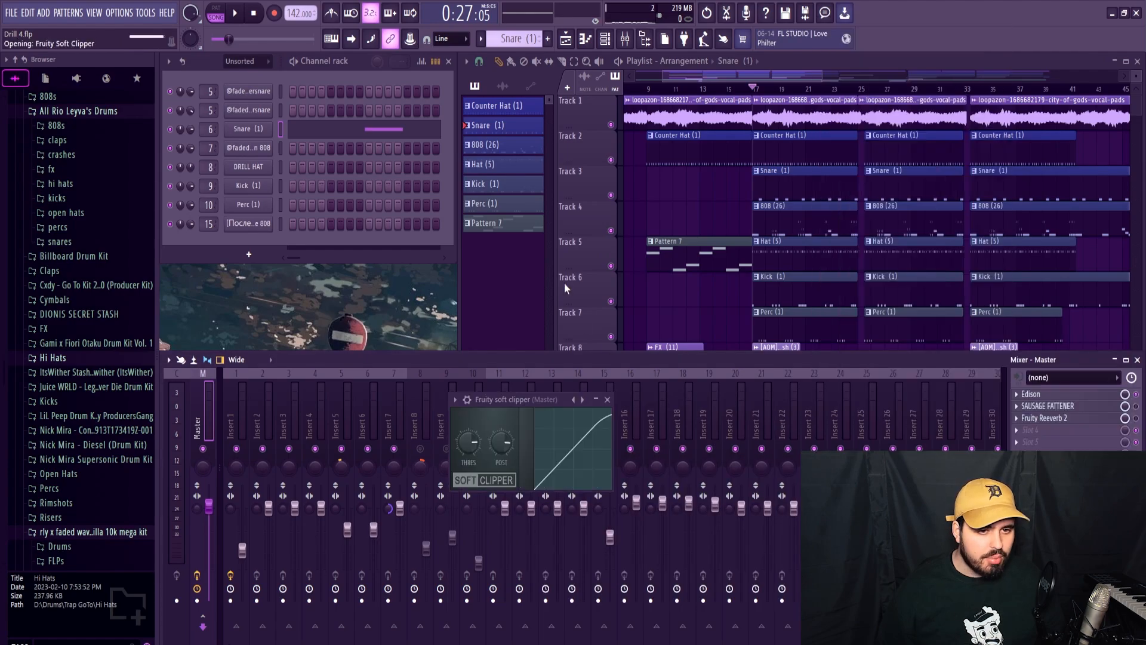
left_click(608, 399)
Play the arrangement from bar 17 and raise the Insert 1 fader to about 83%.
key("space")
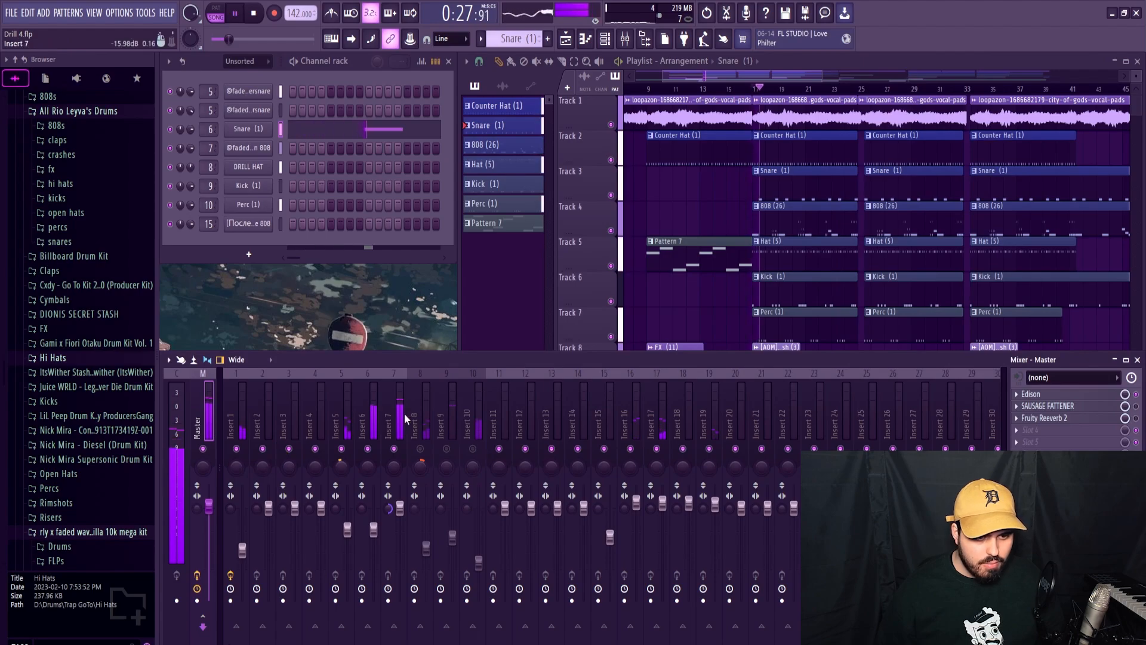
key("space")
key("space")
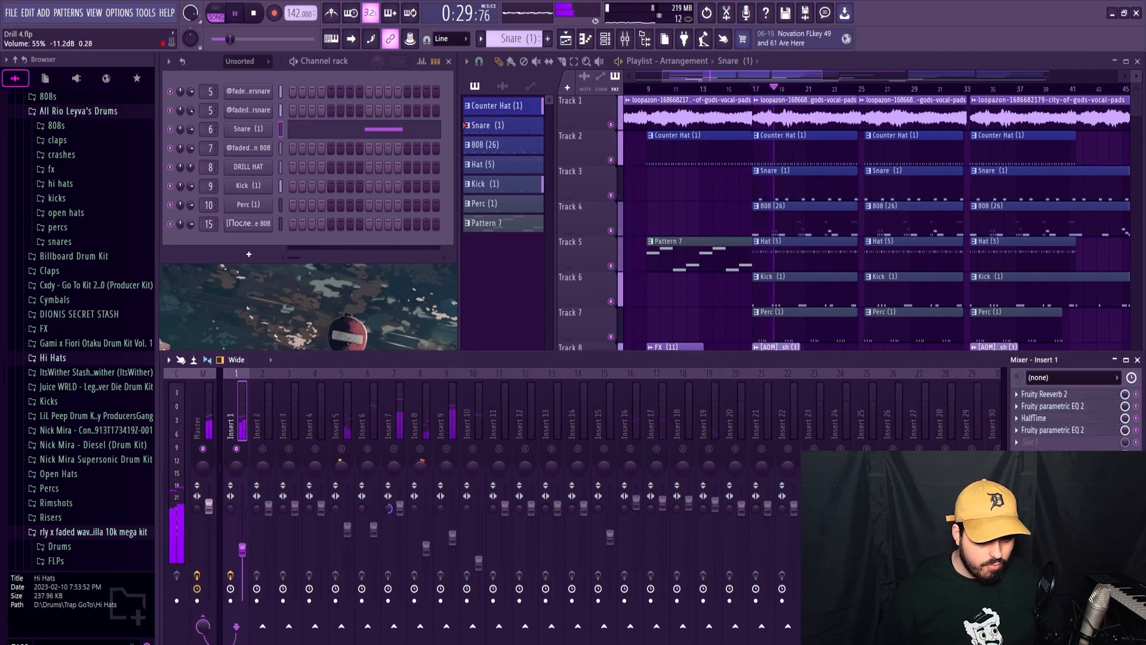
left_click_drag(241, 548, 241, 531)
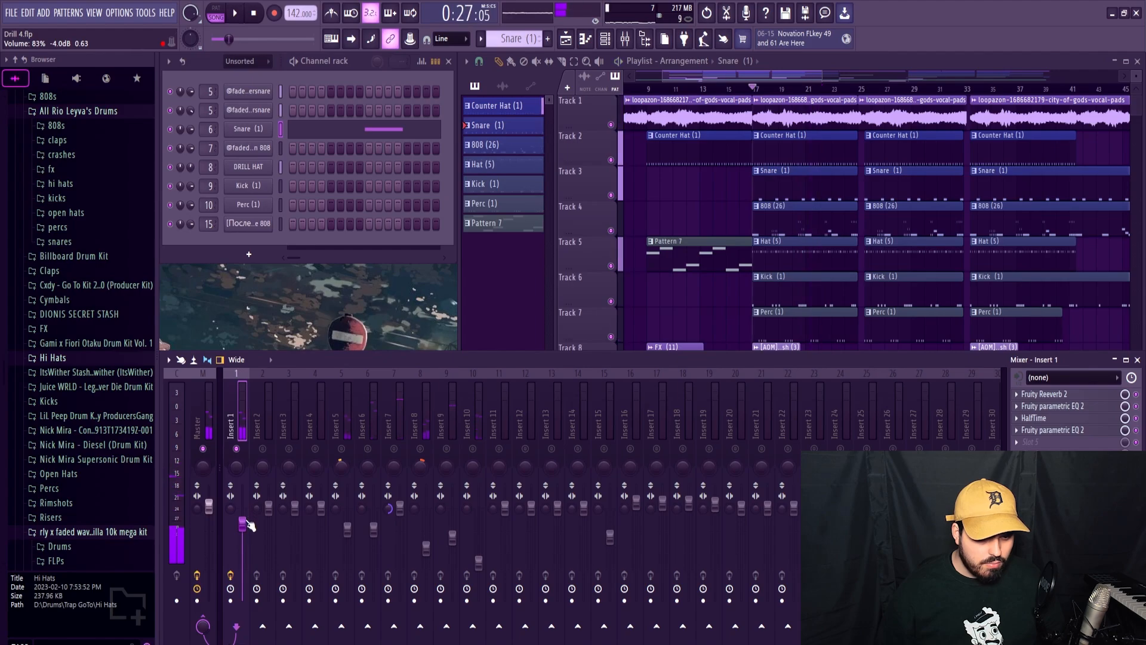
Open the Snare (1) notes and display their pan values across the full 16-bar pattern.
key("F7")
left_click(182, 535)
left_click(194, 553)
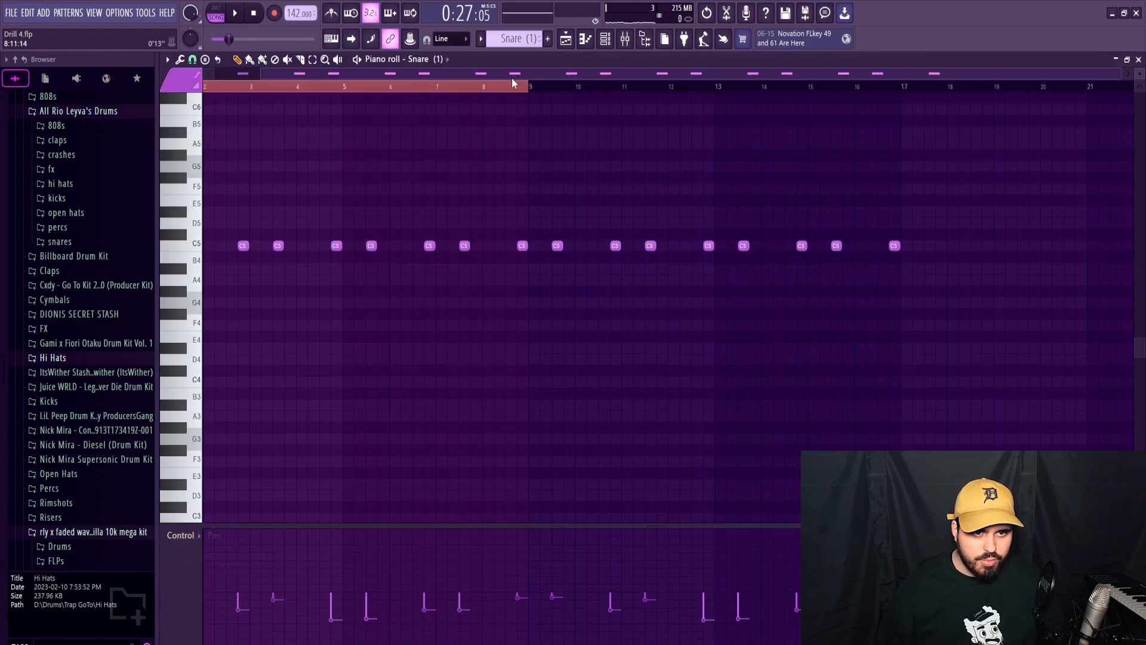
left_click_drag(511, 74, 456, 74)
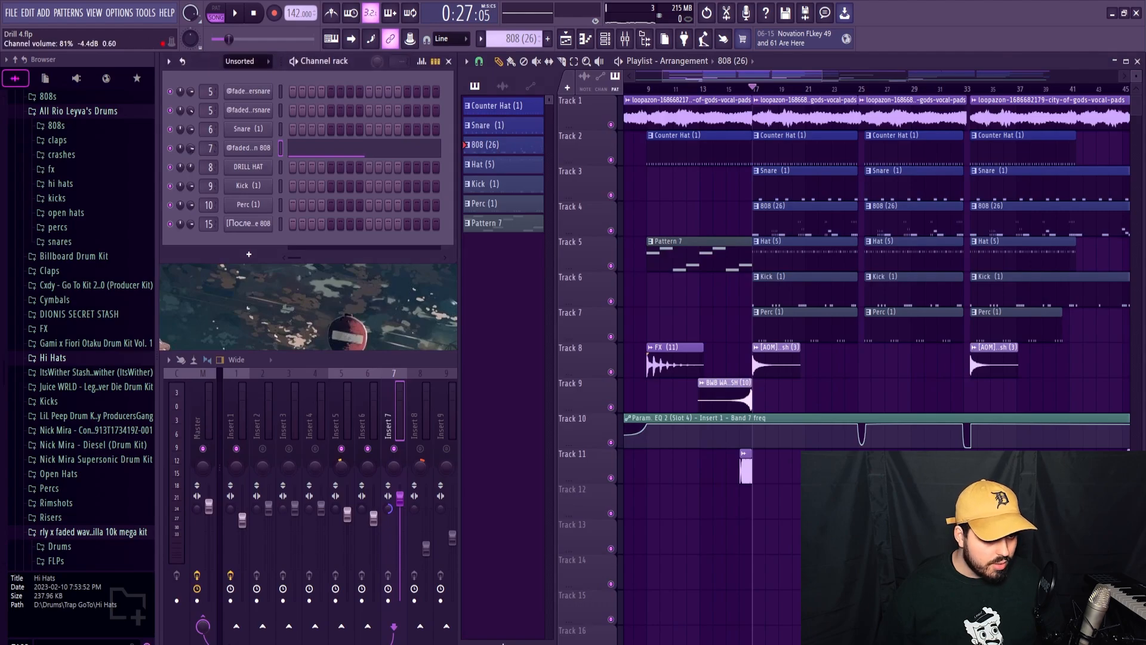
Raise the 808's Insert 7 fader to about 111% and audition the mix from bar 17.
key("space")
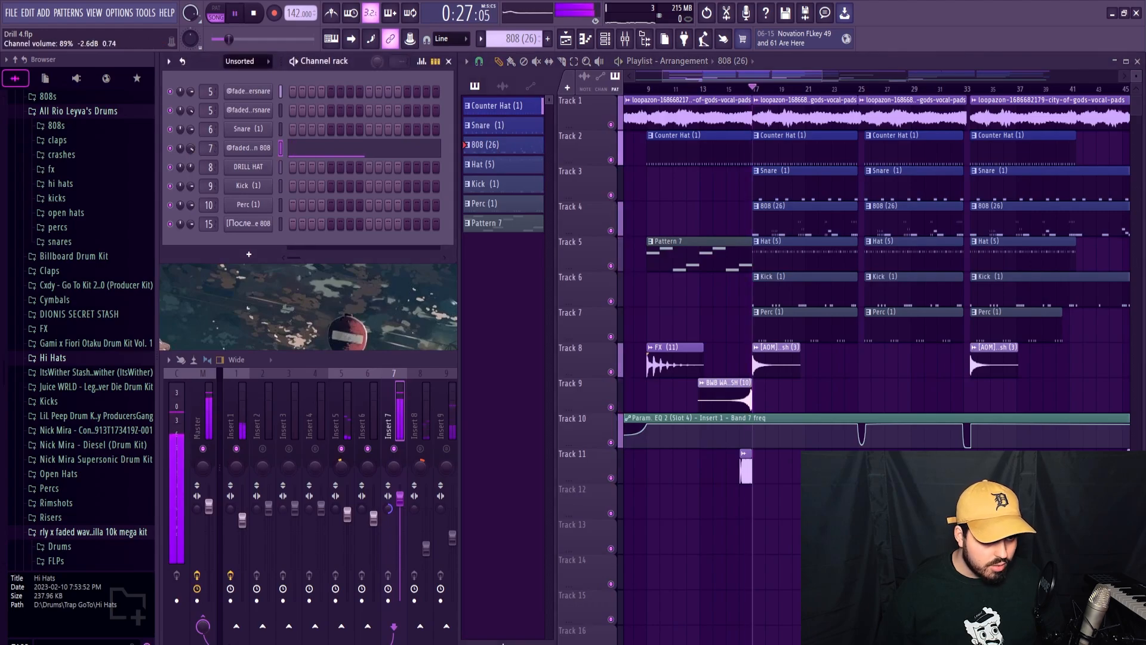
left_click(414, 405)
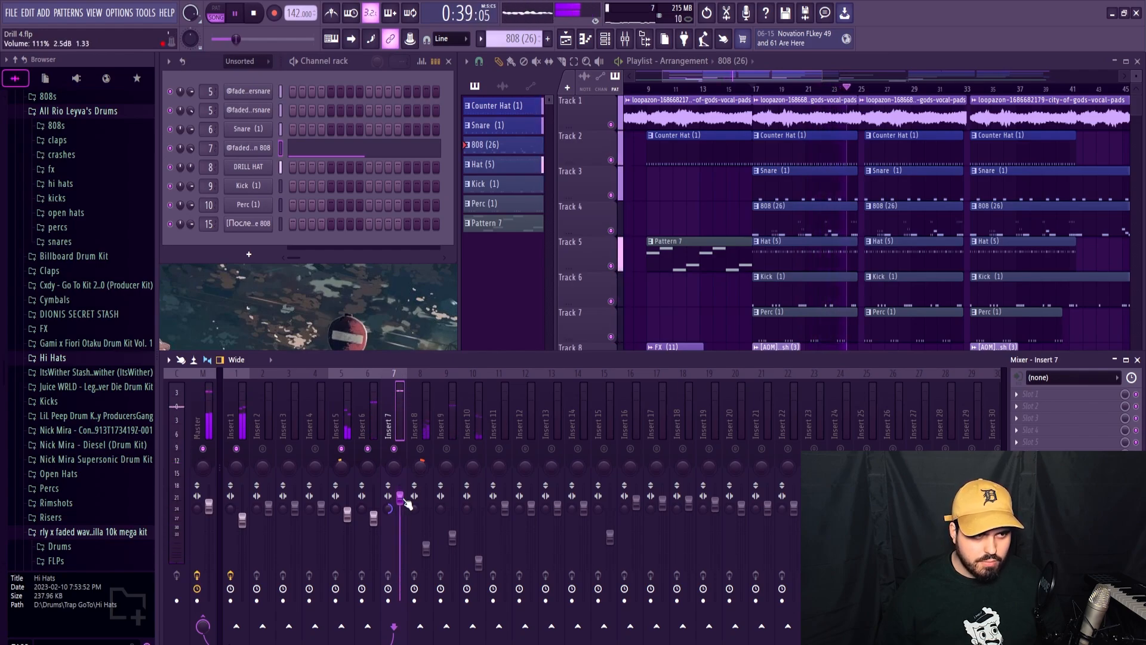
left_click(427, 452)
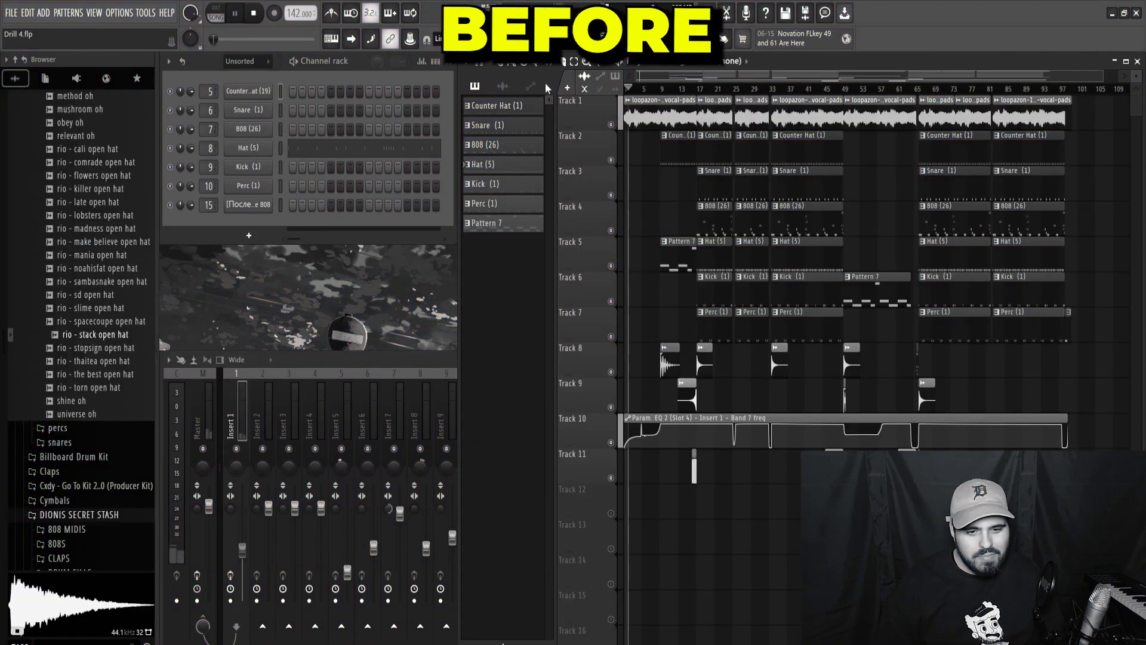